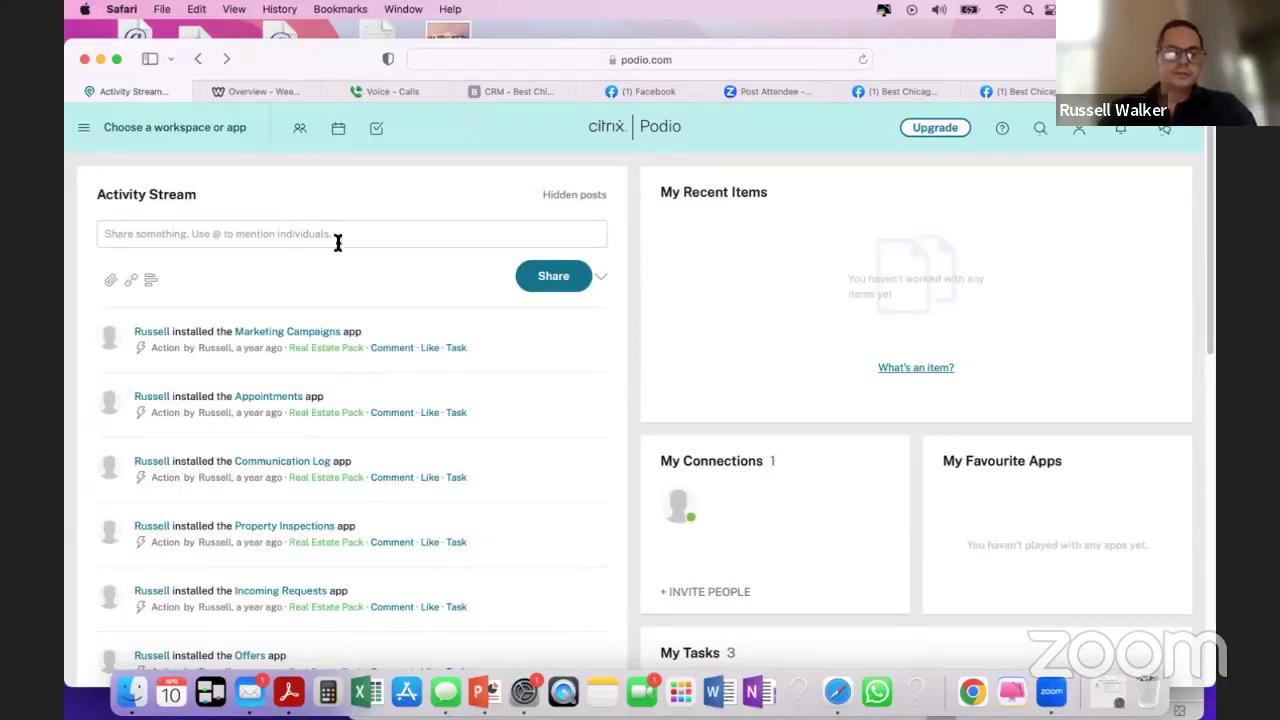
- Open the Real Estate Pack workspace and look over its dashboard
{"action": "left_click", "coordinate": [80, 129]}
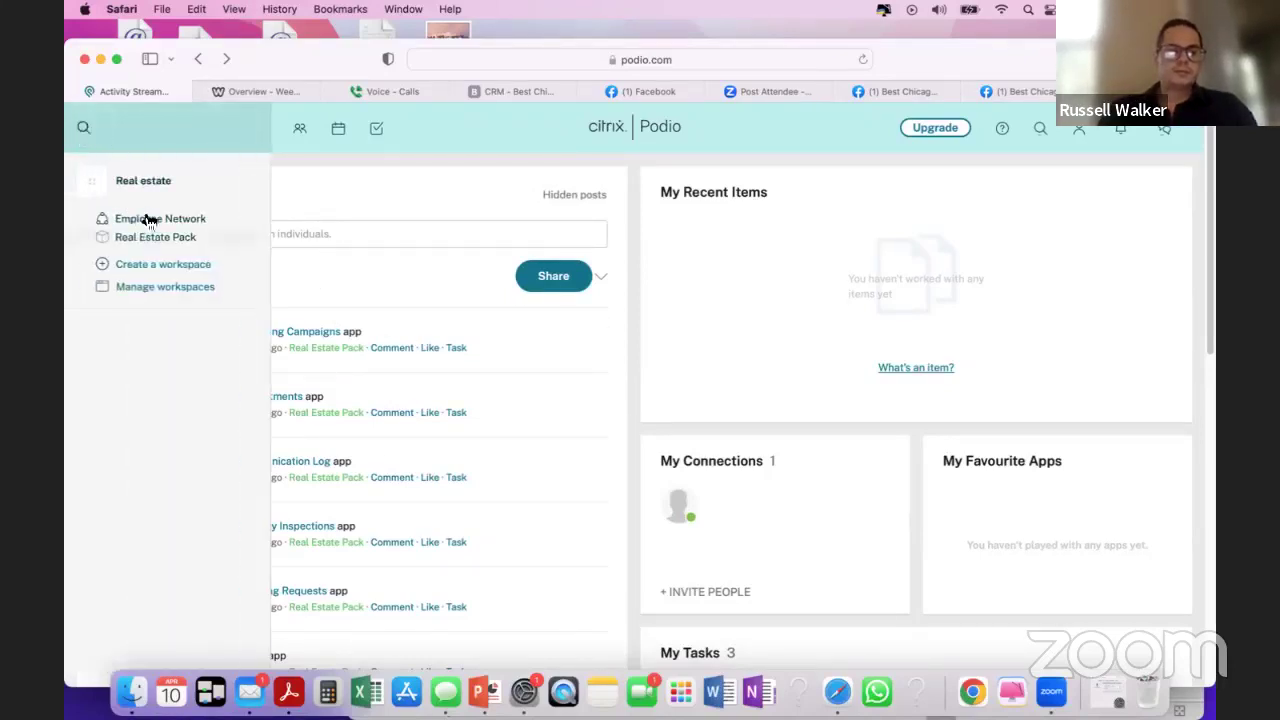
{"action": "left_click", "coordinate": [380, 200]}
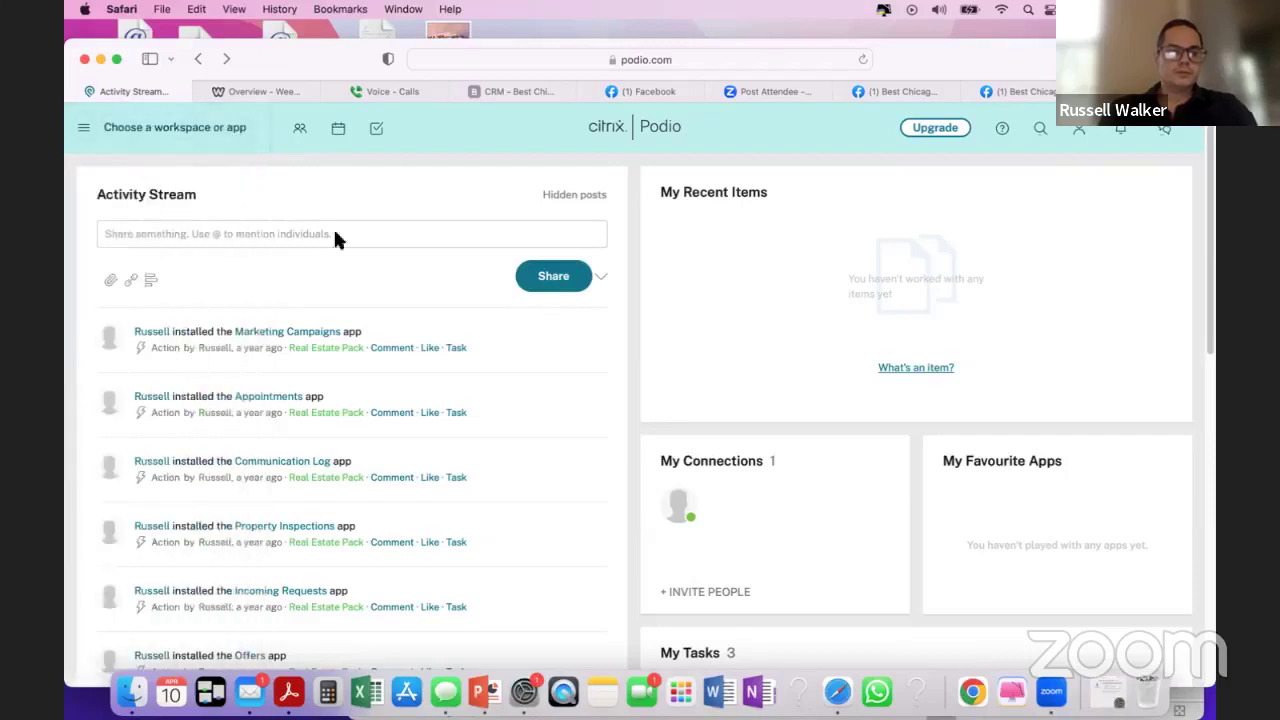
{"action": "left_click", "coordinate": [92, 135]}
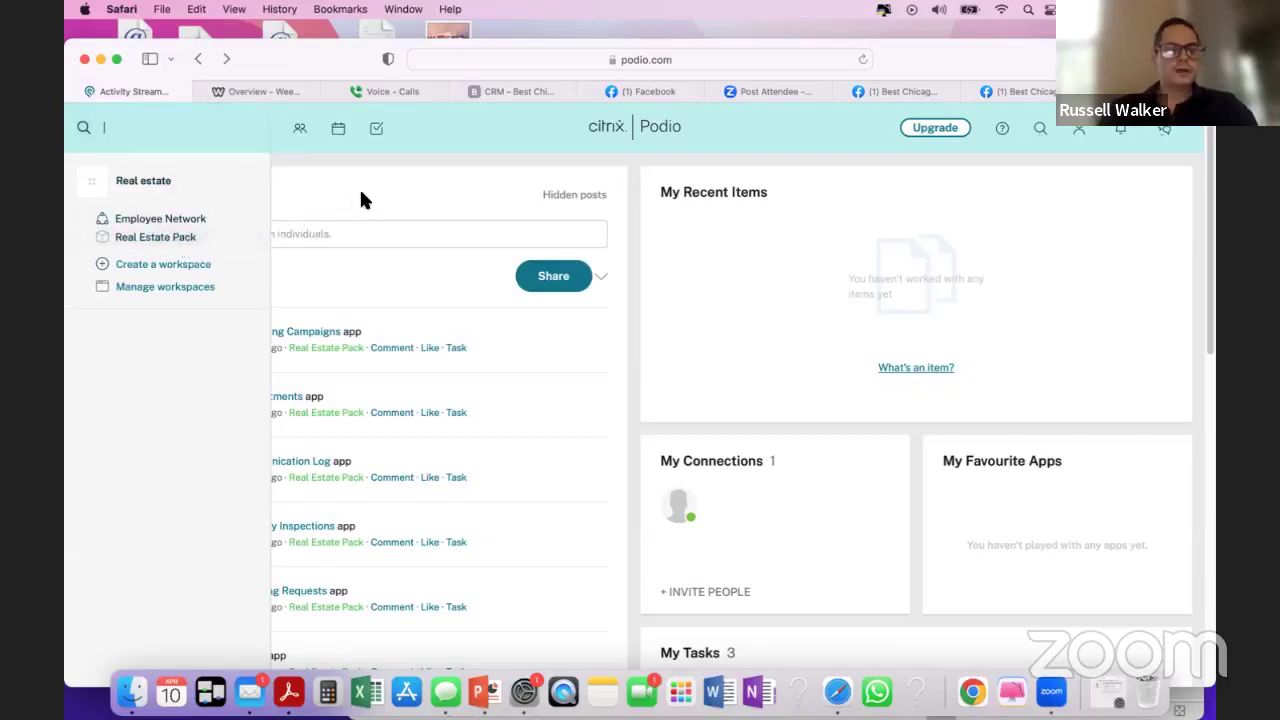
{"action": "left_click", "coordinate": [244, 237]}
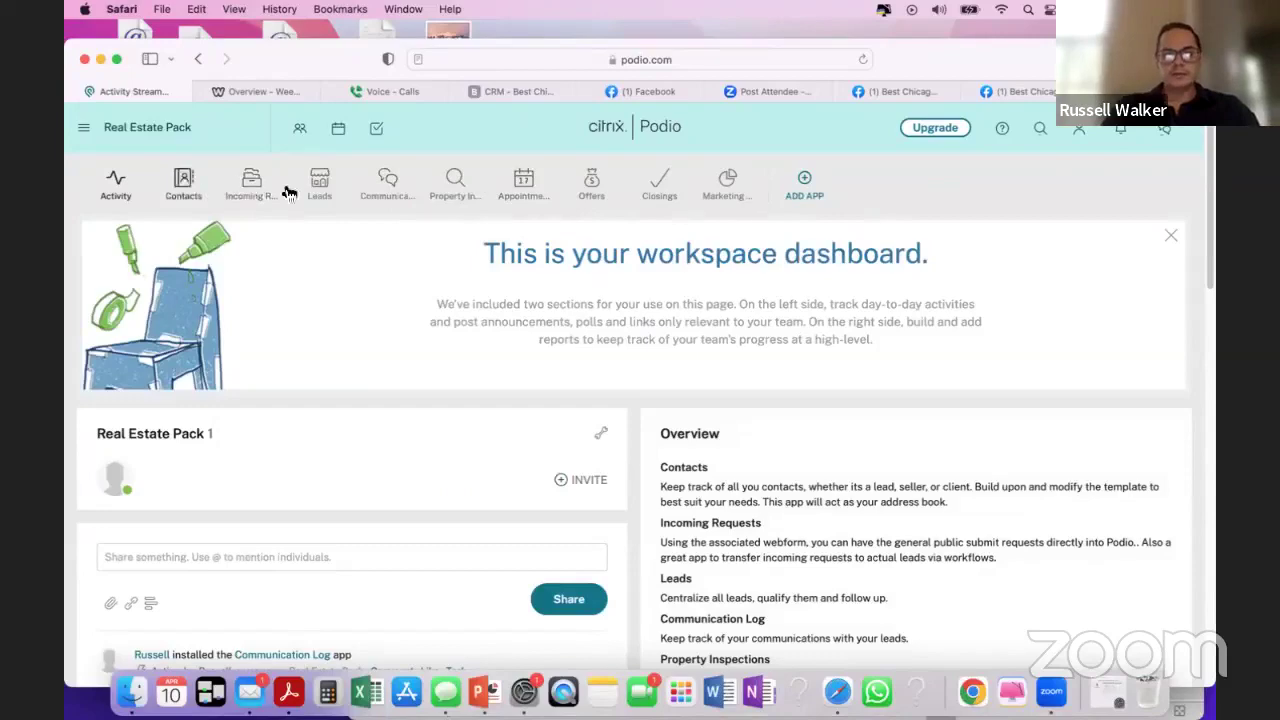
{"action": "scroll", "coordinate": [357, 245], "scroll_direction": "down", "scroll_amount": 4}
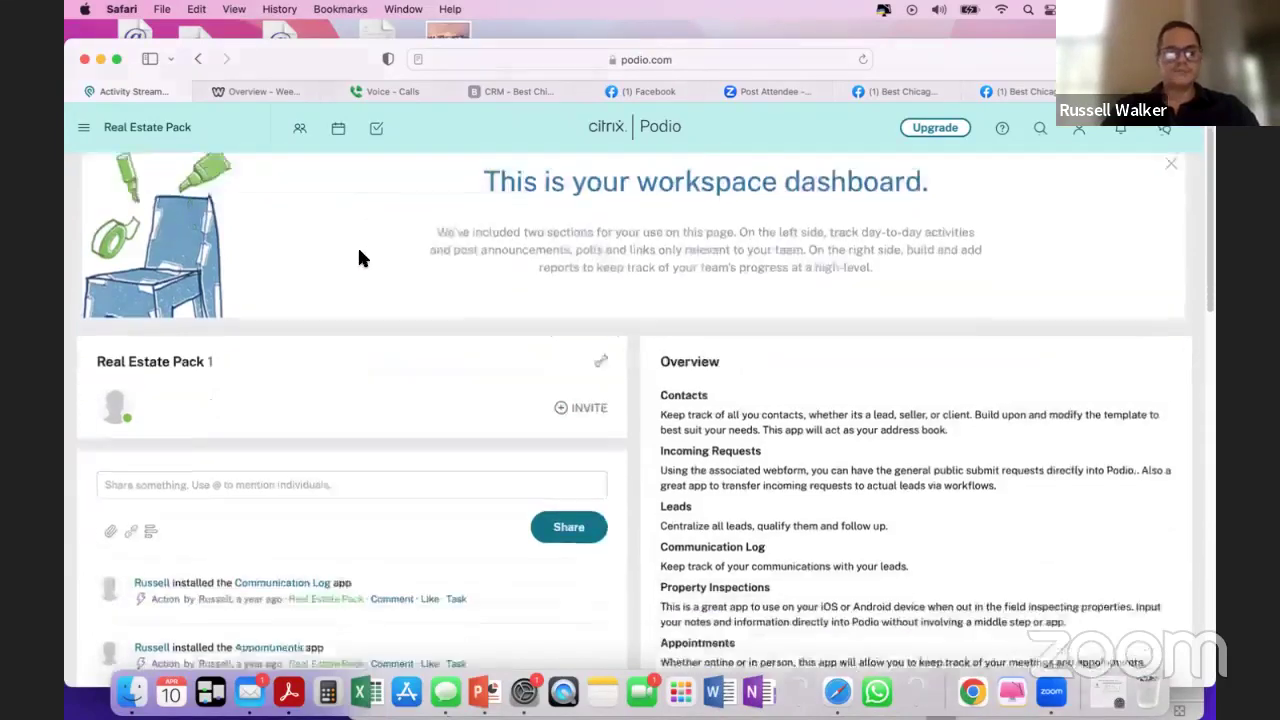
{"action": "scroll", "coordinate": [359, 247], "scroll_direction": "up", "scroll_amount": 4}
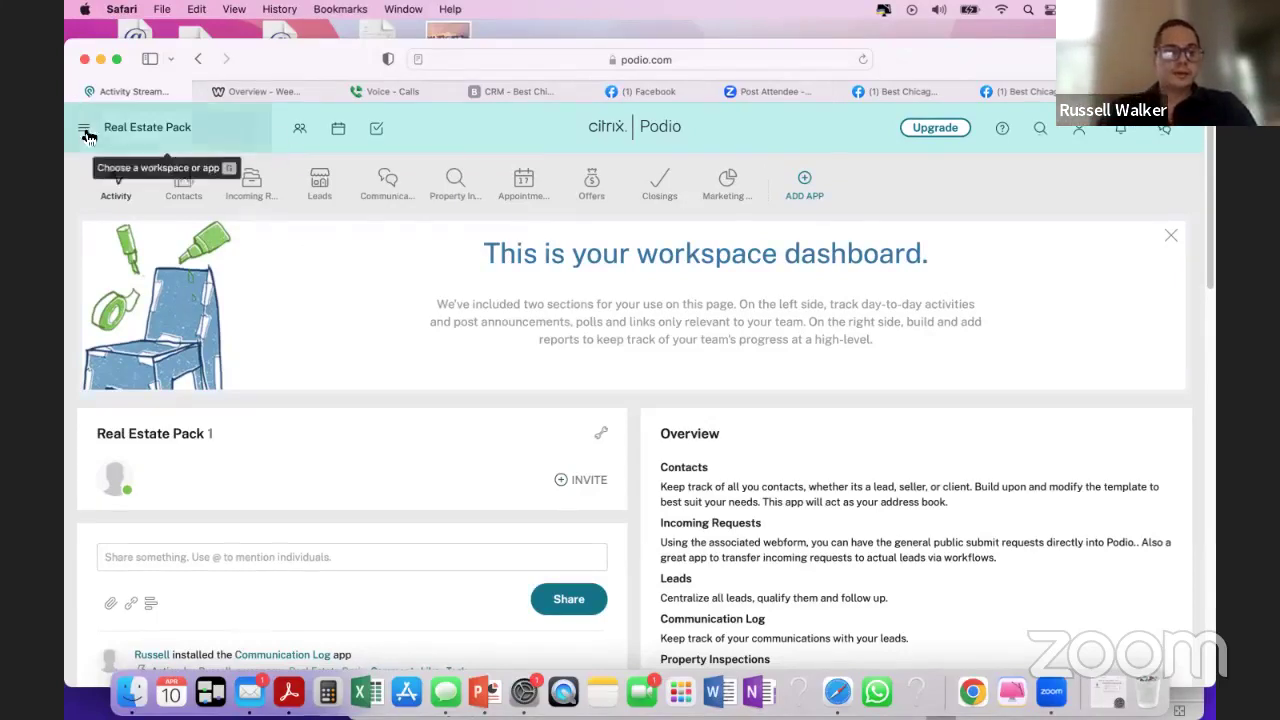
{"action": "left_click", "coordinate": [140, 127]}
{"action": "left_click", "coordinate": [213, 247]}
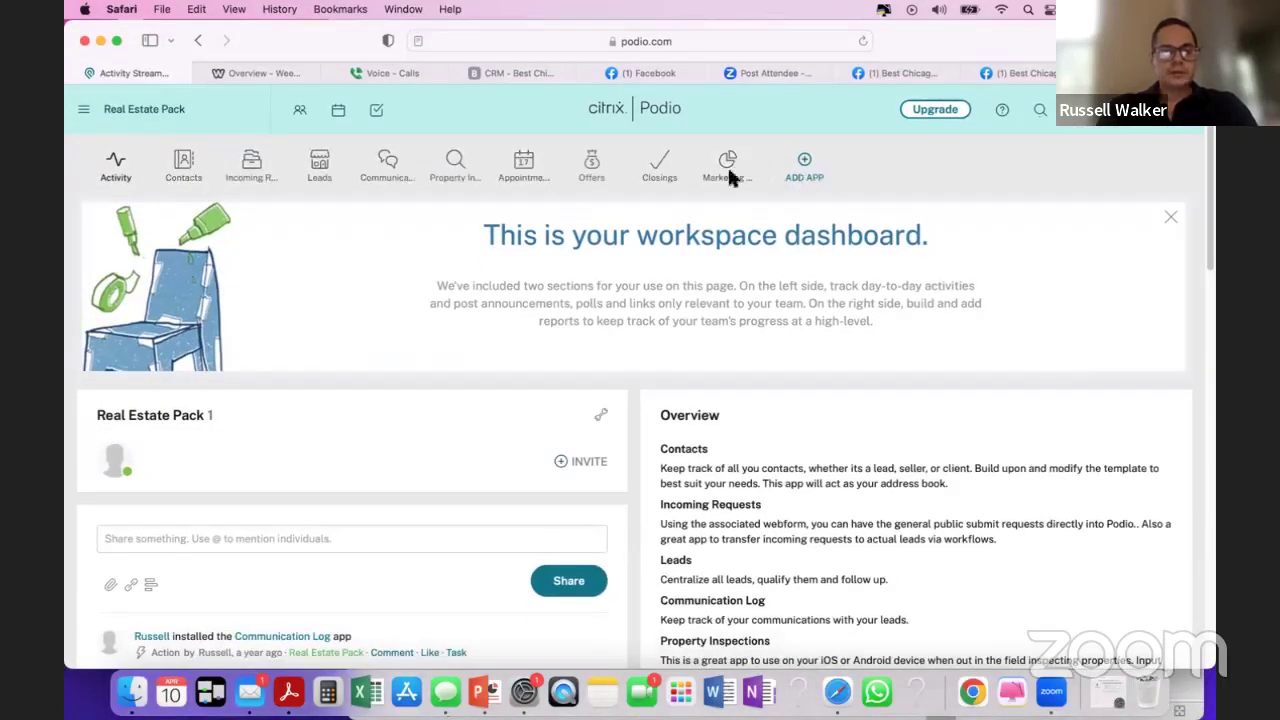
- Start a new lead in the workspace's Leads app
{"action": "left_click", "coordinate": [321, 166]}
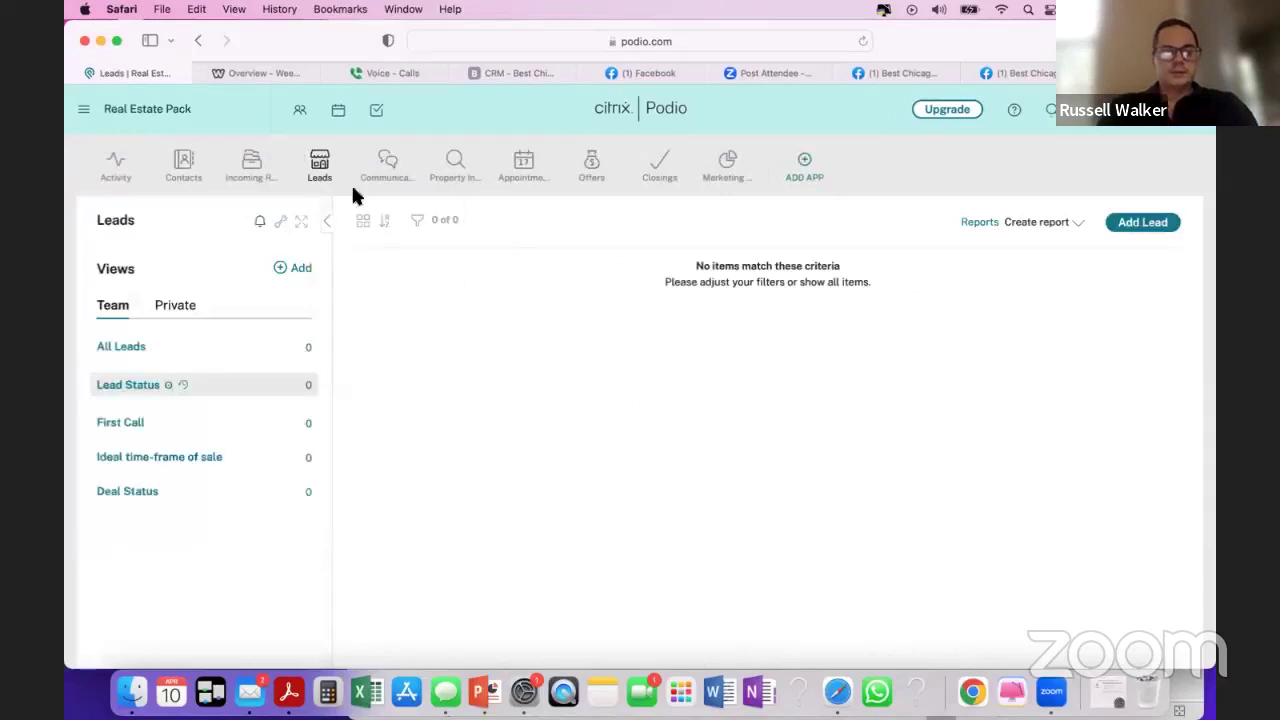
{"action": "left_click", "coordinate": [1141, 230]}
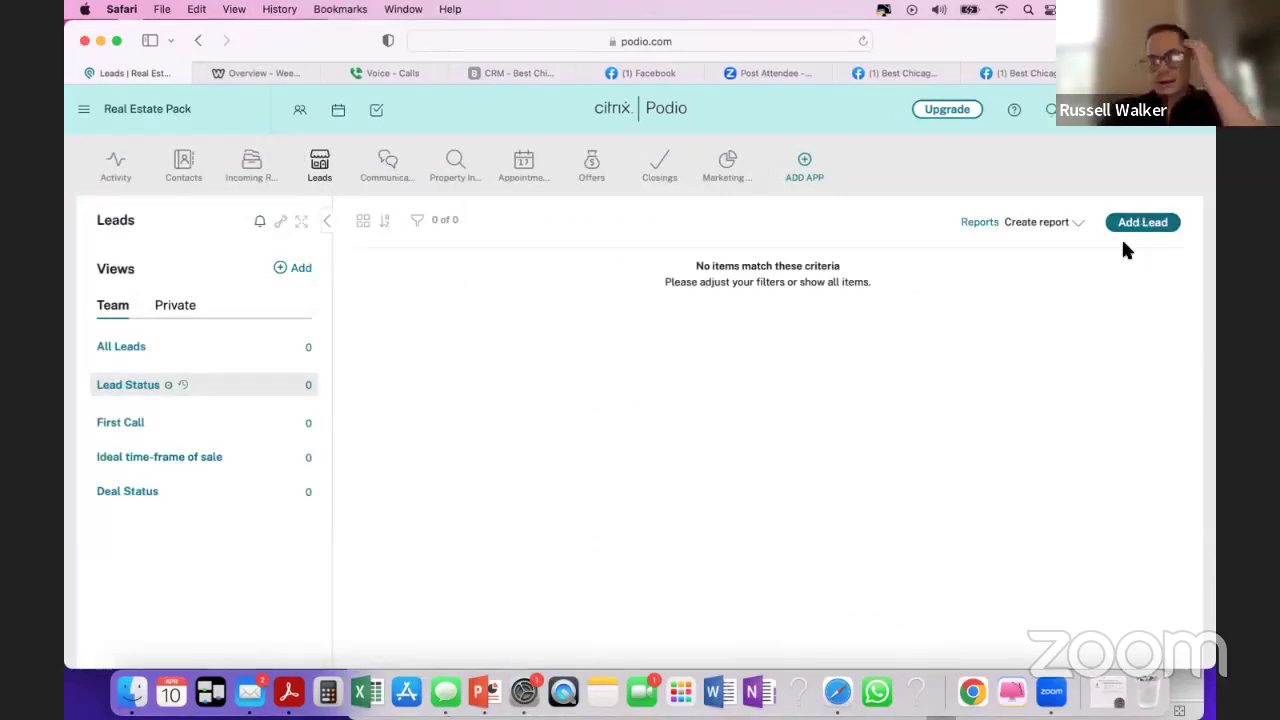
{"action": "left_click", "coordinate": [1143, 224]}
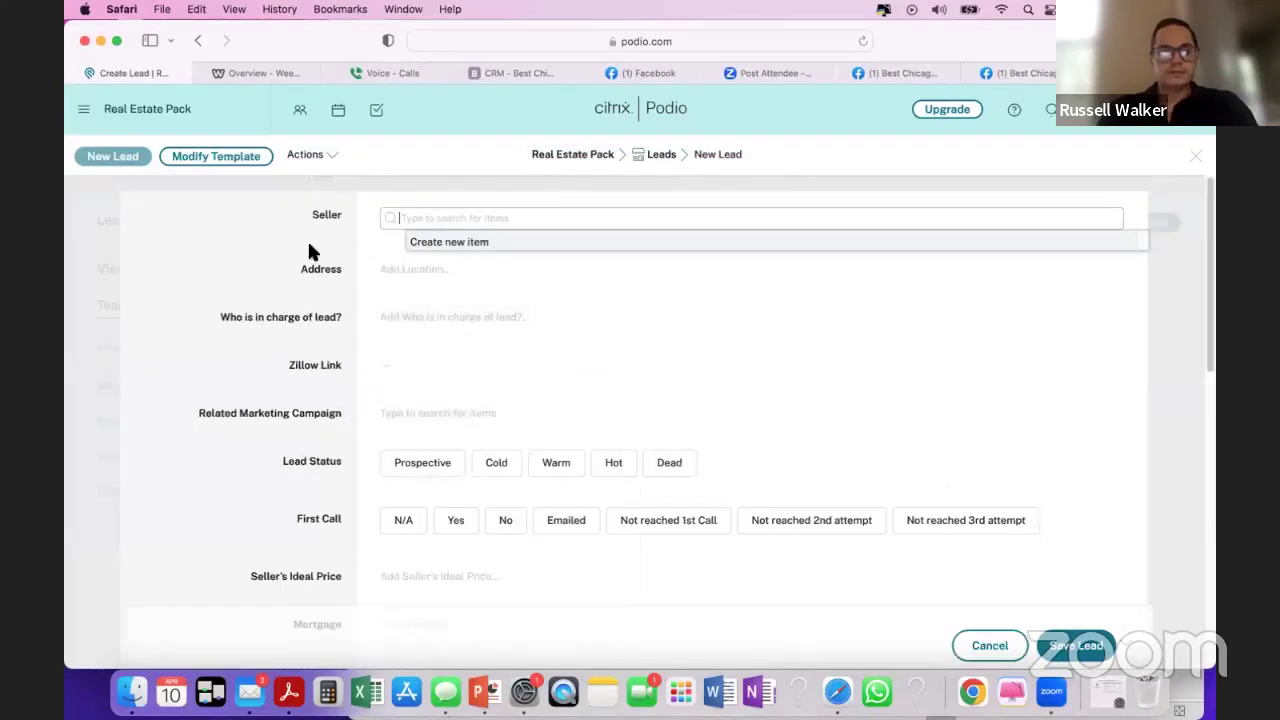
- Examine the new lead form's fields, from Seller and Address through property details to Deal Status and Files
{"action": "left_click", "coordinate": [233, 283]}
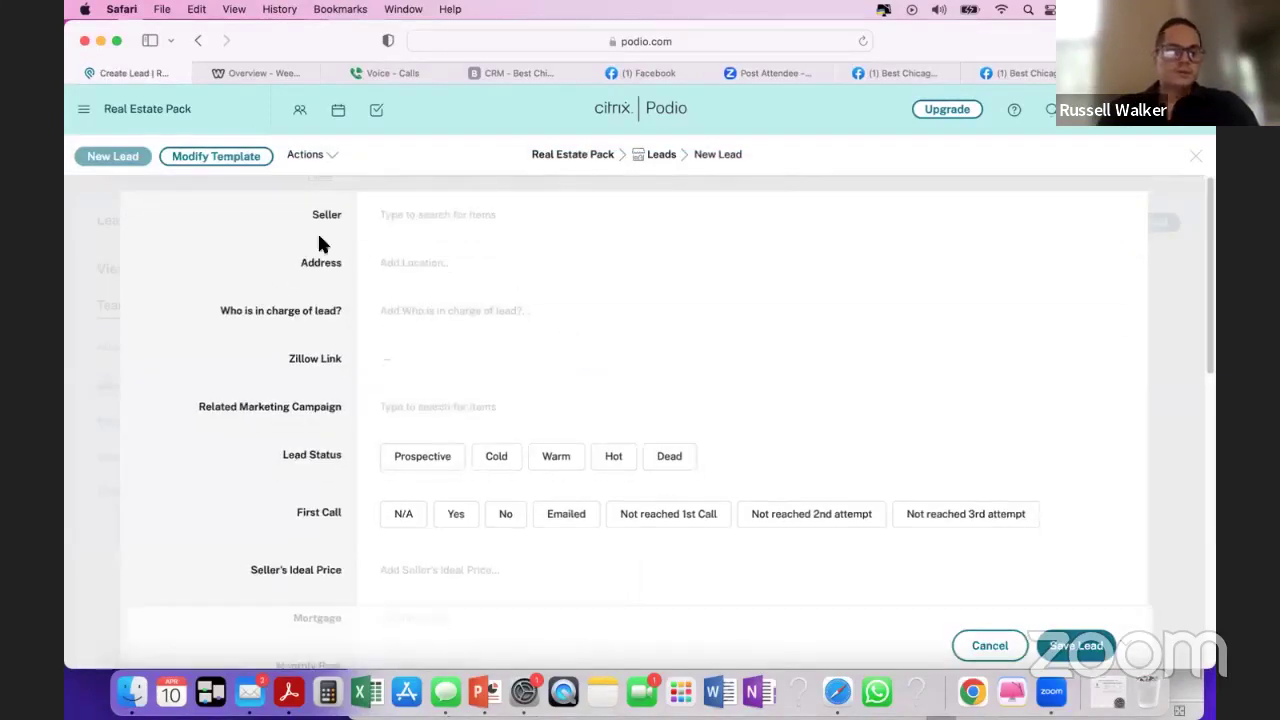
{"action": "left_click", "coordinate": [420, 214]}
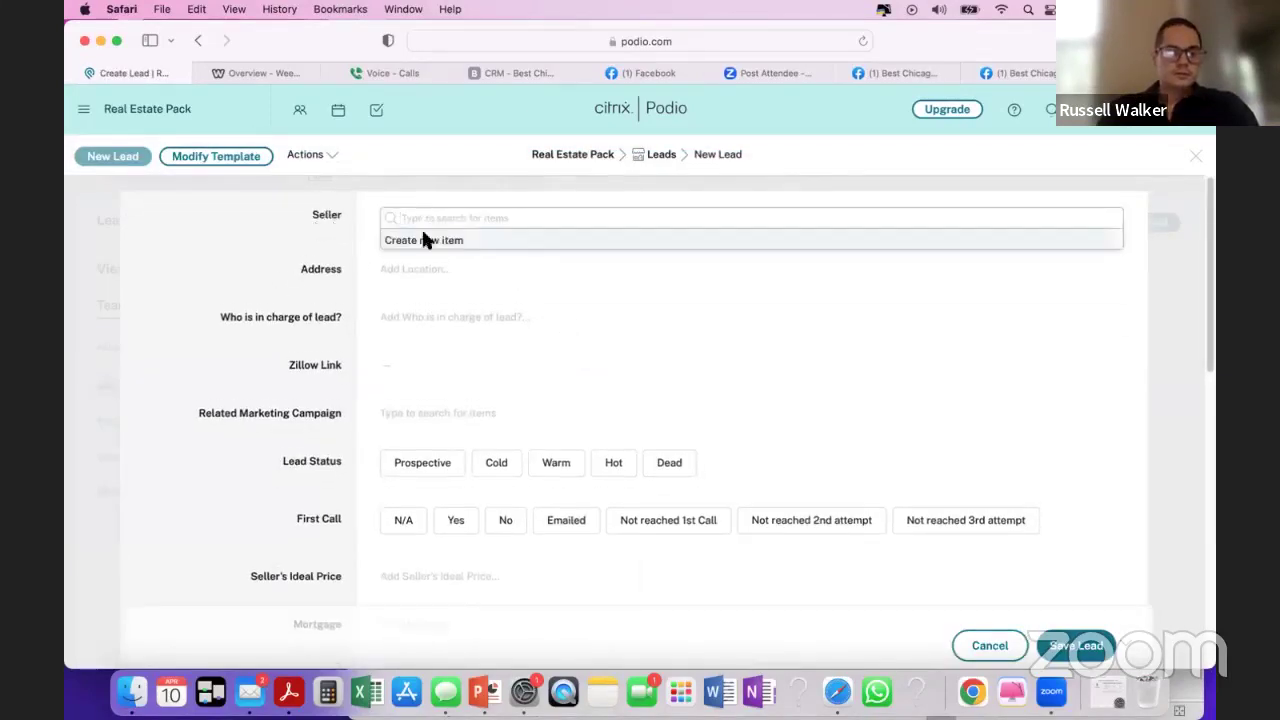
{"action": "left_click", "coordinate": [271, 279]}
{"action": "scroll", "coordinate": [298, 274], "scroll_direction": "down", "scroll_amount": 2}
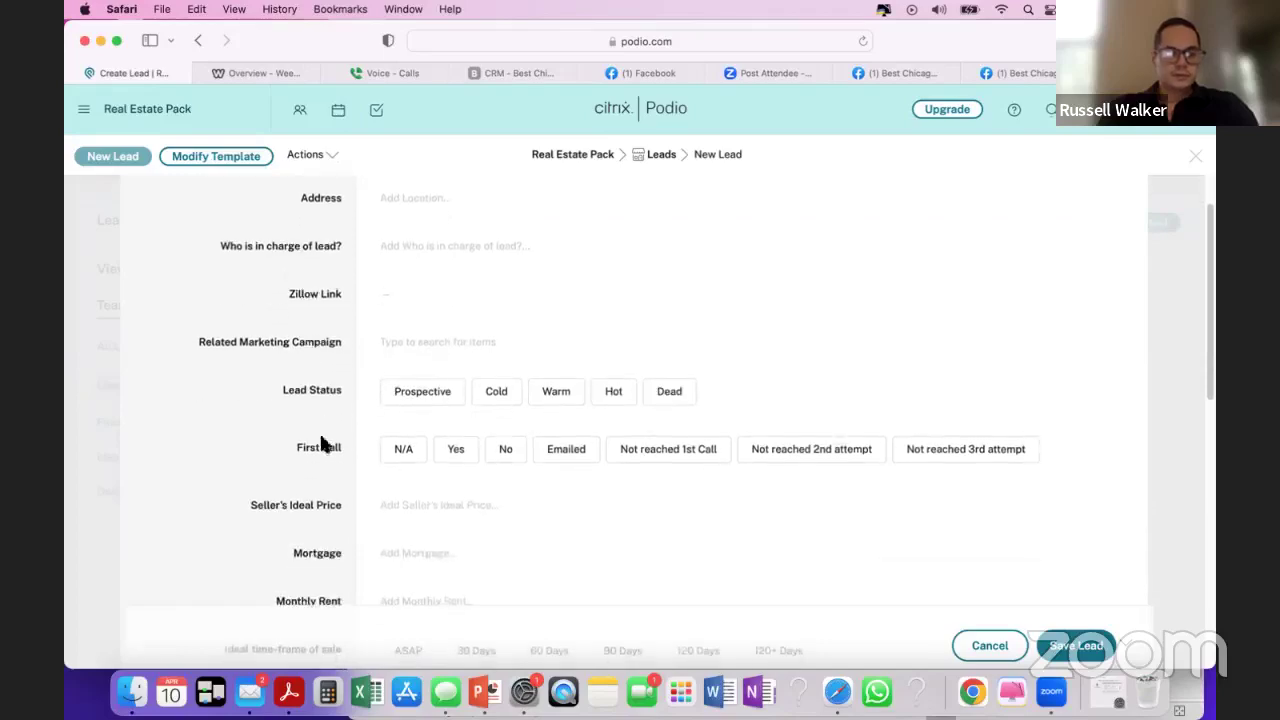
{"action": "scroll", "coordinate": [323, 434], "scroll_direction": "down", "scroll_amount": 10}
{"action": "scroll", "coordinate": [323, 423], "scroll_direction": "up", "scroll_amount": 10}
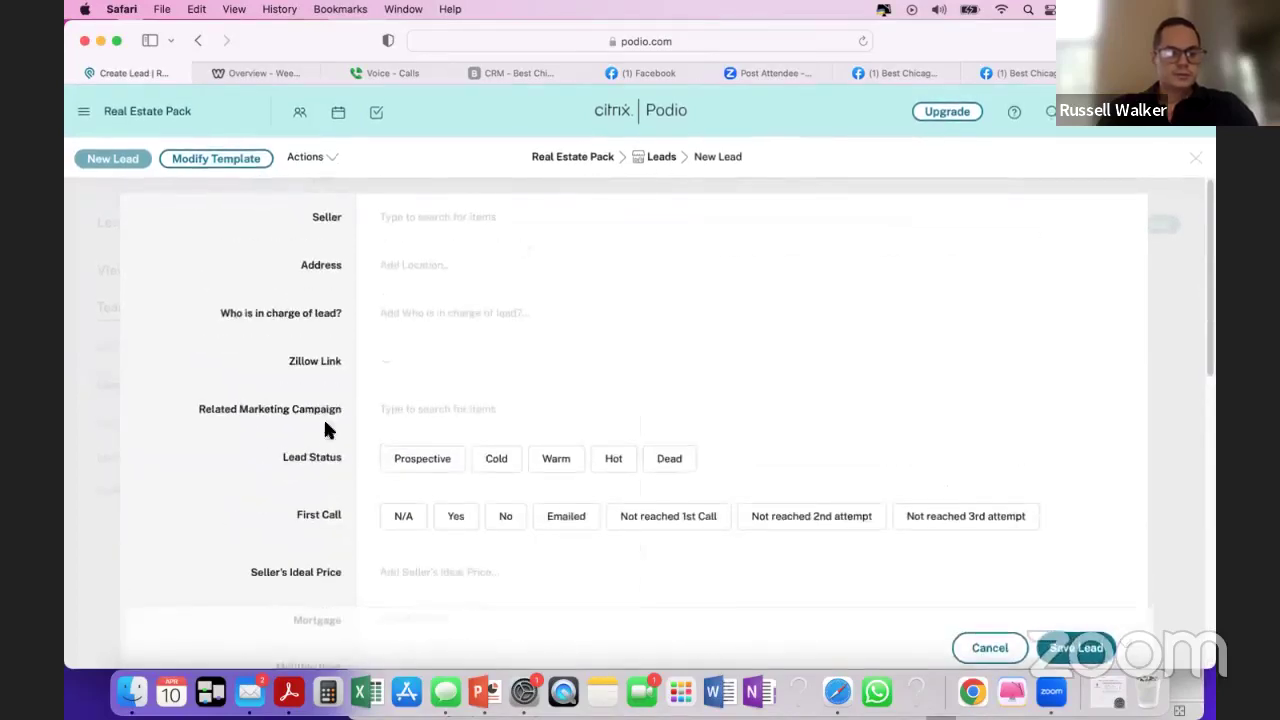
{"action": "scroll", "coordinate": [287, 491], "scroll_direction": "down", "scroll_amount": 10}
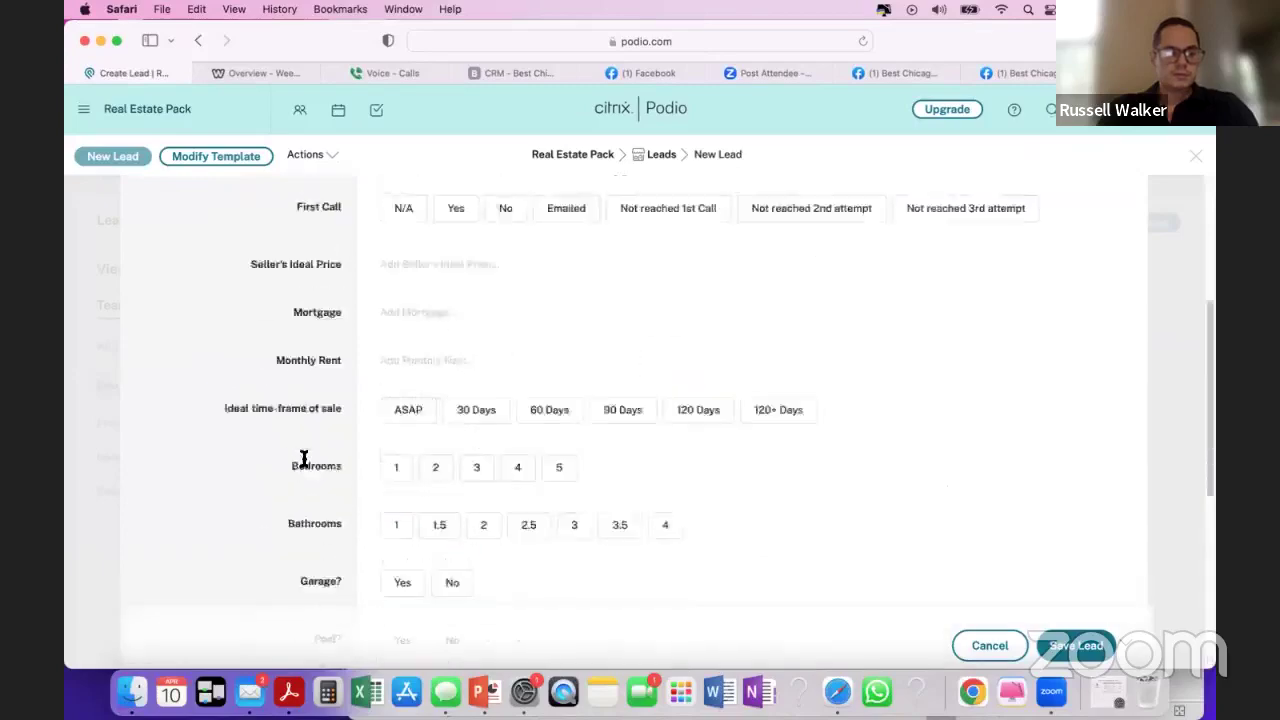
{"action": "scroll", "coordinate": [306, 451], "scroll_direction": "up", "scroll_amount": 10}
{"action": "left_click_drag", "start_coordinate": [297, 214], "coordinate": [329, 549]}
{"action": "left_click", "coordinate": [321, 545]}
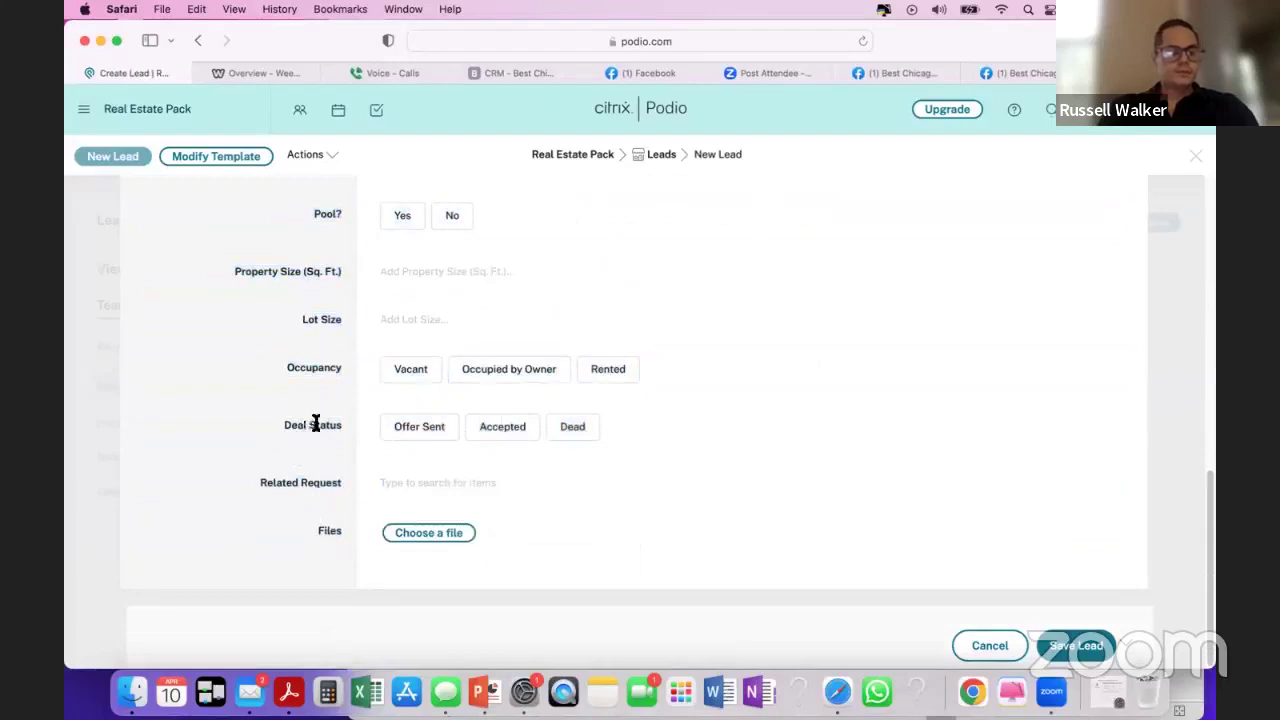
{"action": "scroll", "coordinate": [317, 400], "scroll_direction": "up", "scroll_amount": 3}
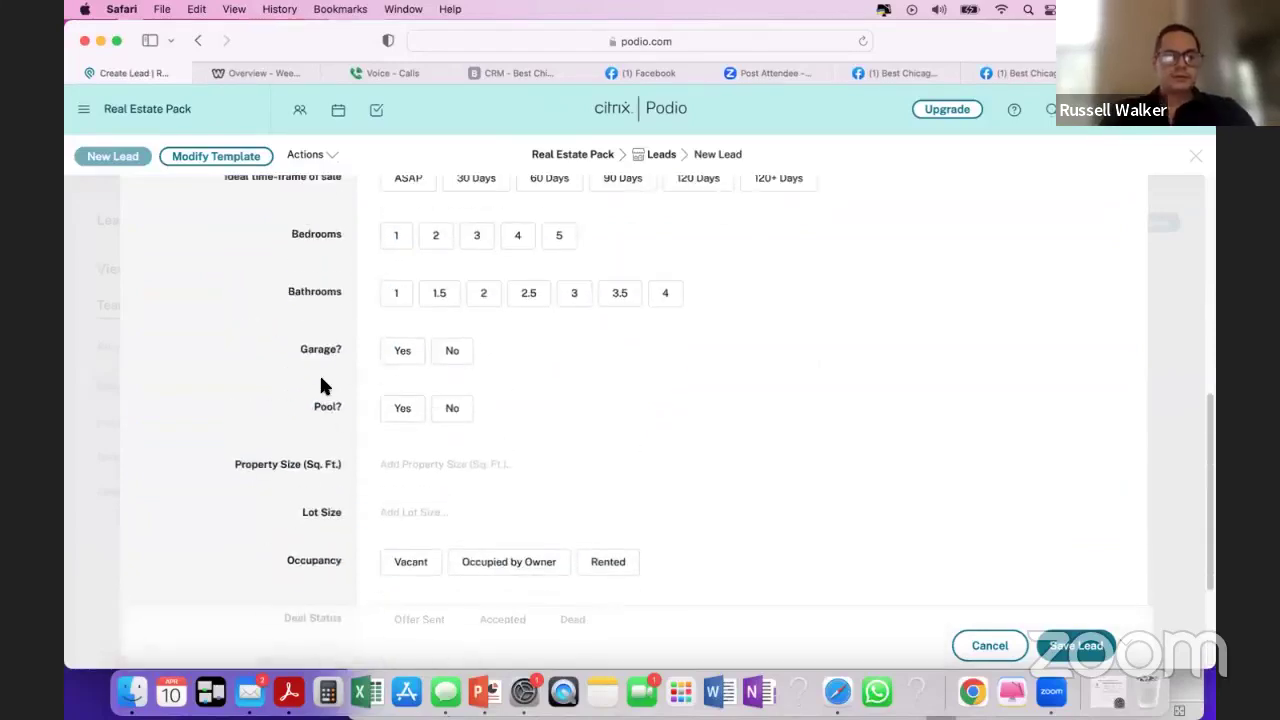
{"action": "scroll", "coordinate": [320, 385], "scroll_direction": "up", "scroll_amount": 5}
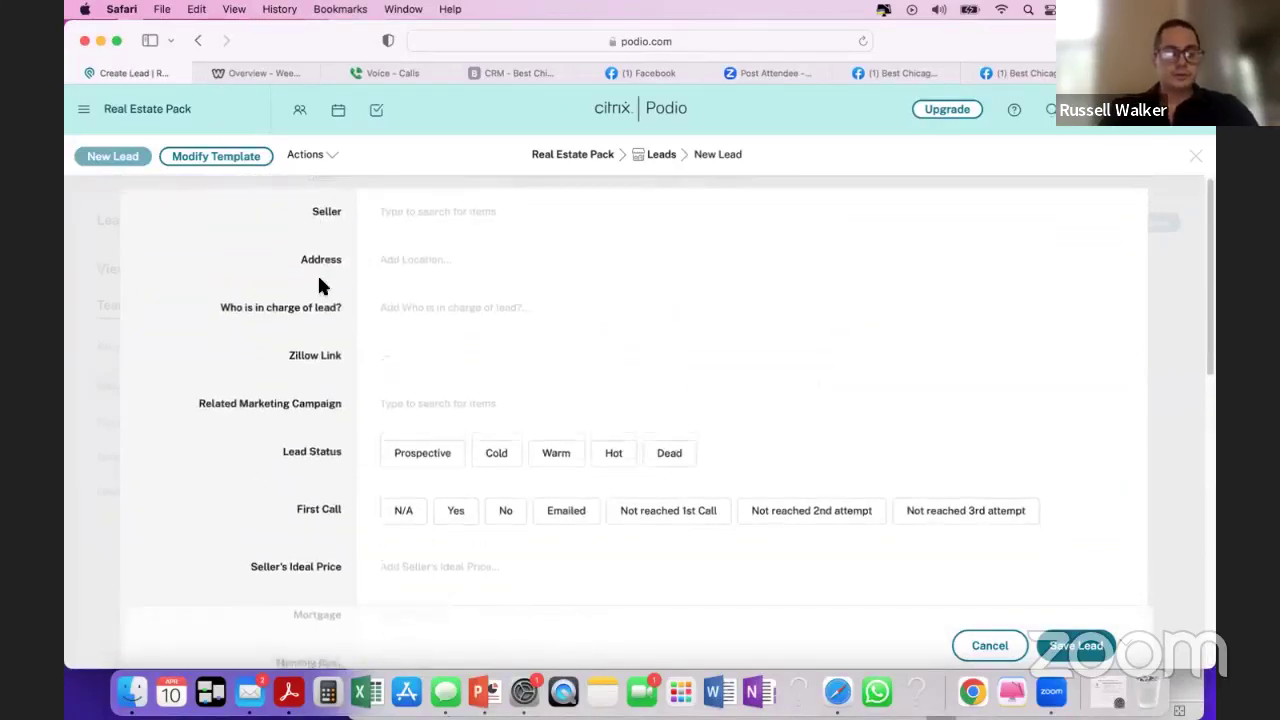
- View the new contact form for the lead's Seller field and leave it without saving
{"action": "left_click", "coordinate": [416, 218]}
{"action": "left_click", "coordinate": [433, 241]}
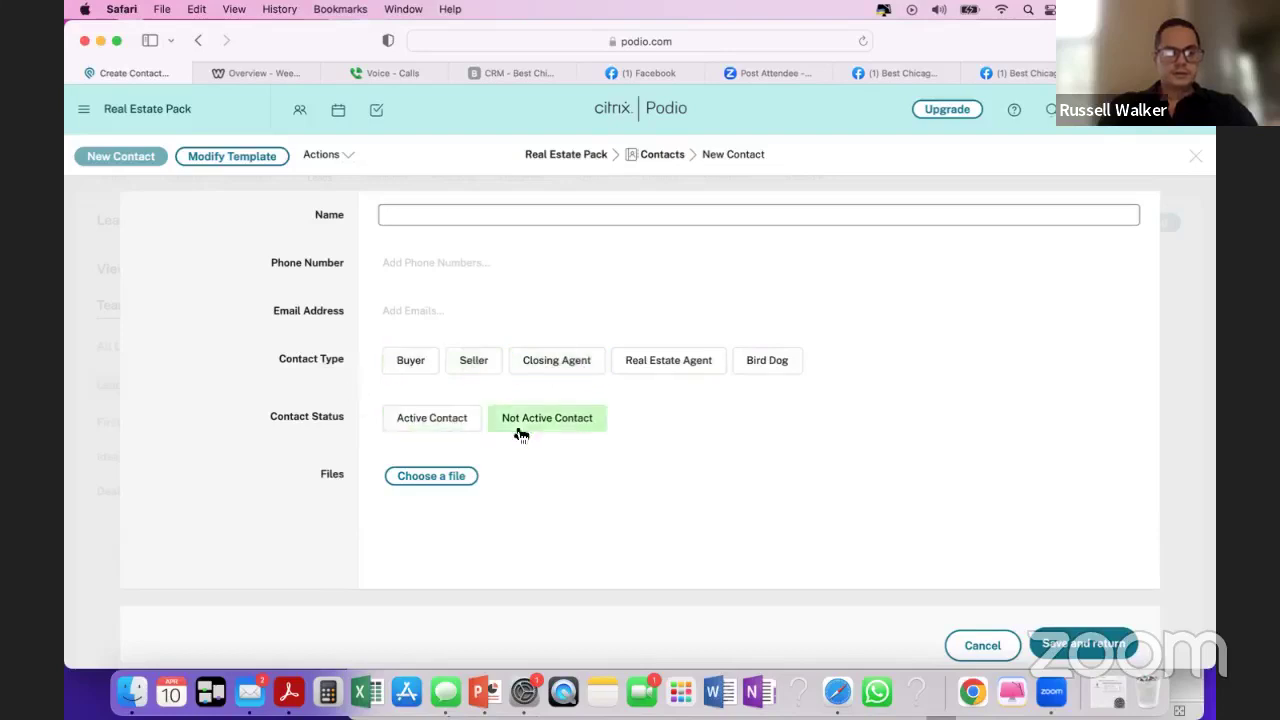
{"action": "left_click", "coordinate": [1182, 252]}
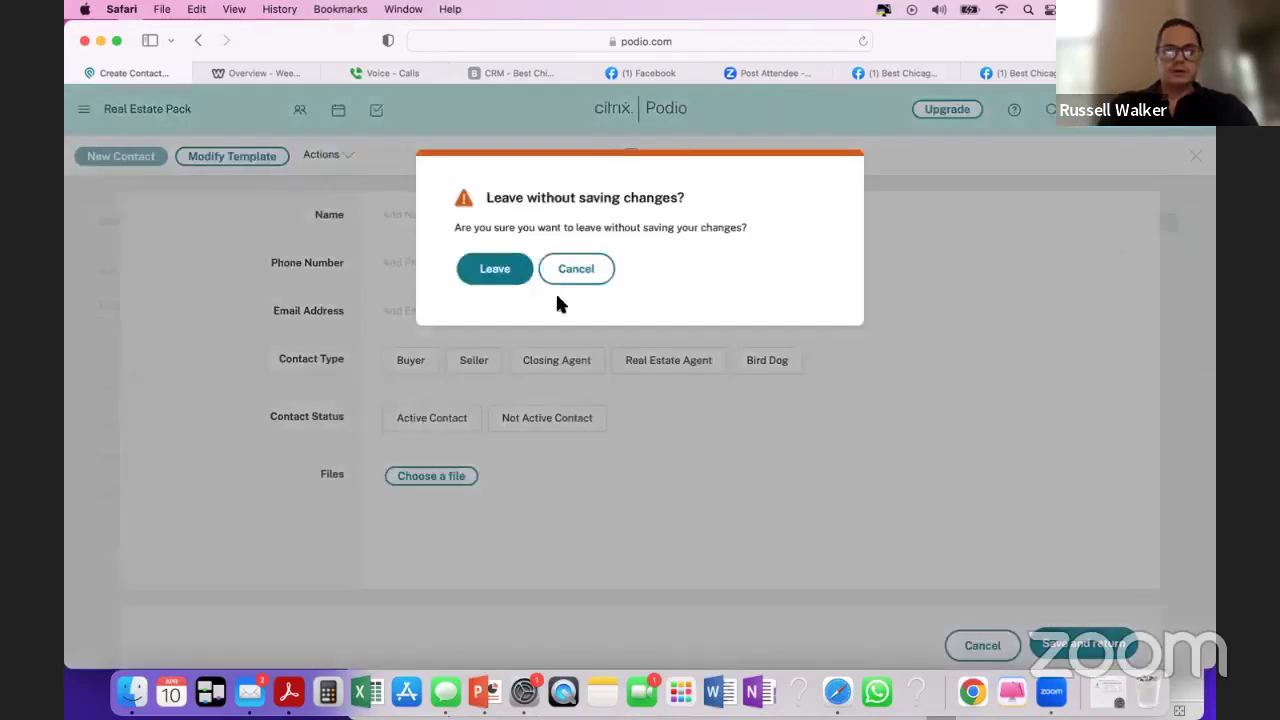
{"action": "left_click", "coordinate": [493, 274]}
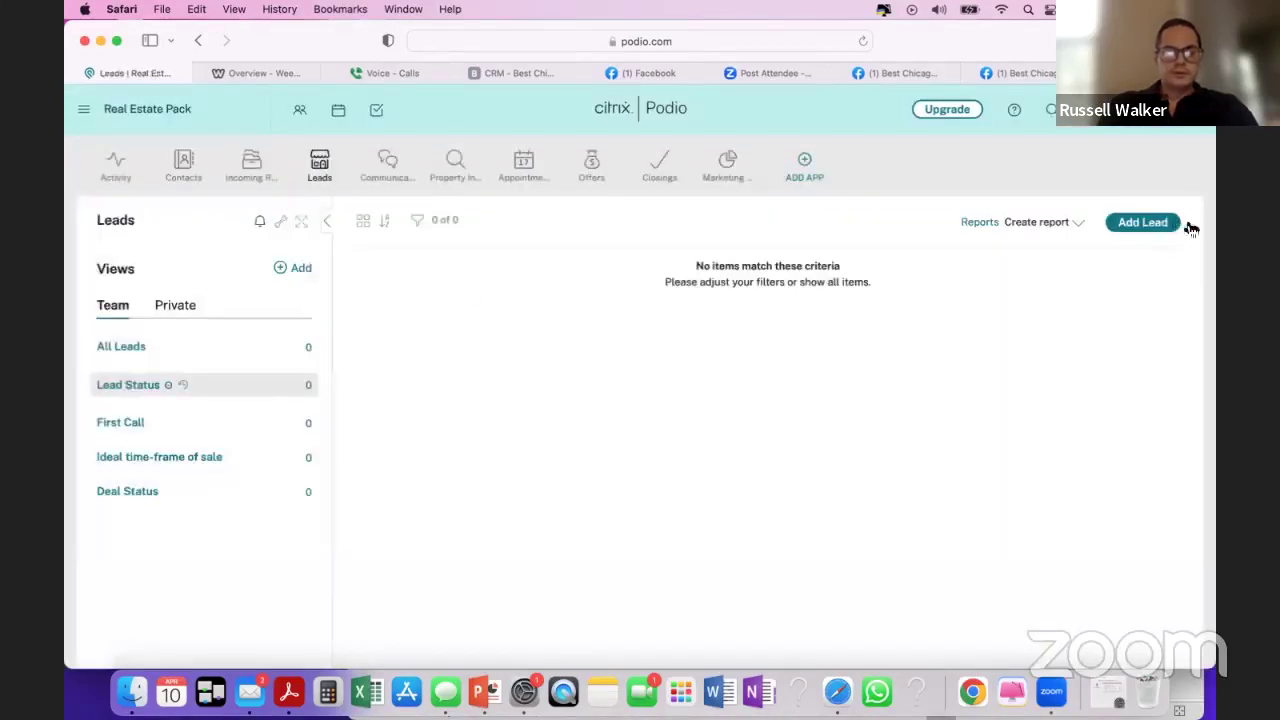
- Start a new lead again and review the fields of its default template
{"action": "left_click", "coordinate": [1143, 222]}
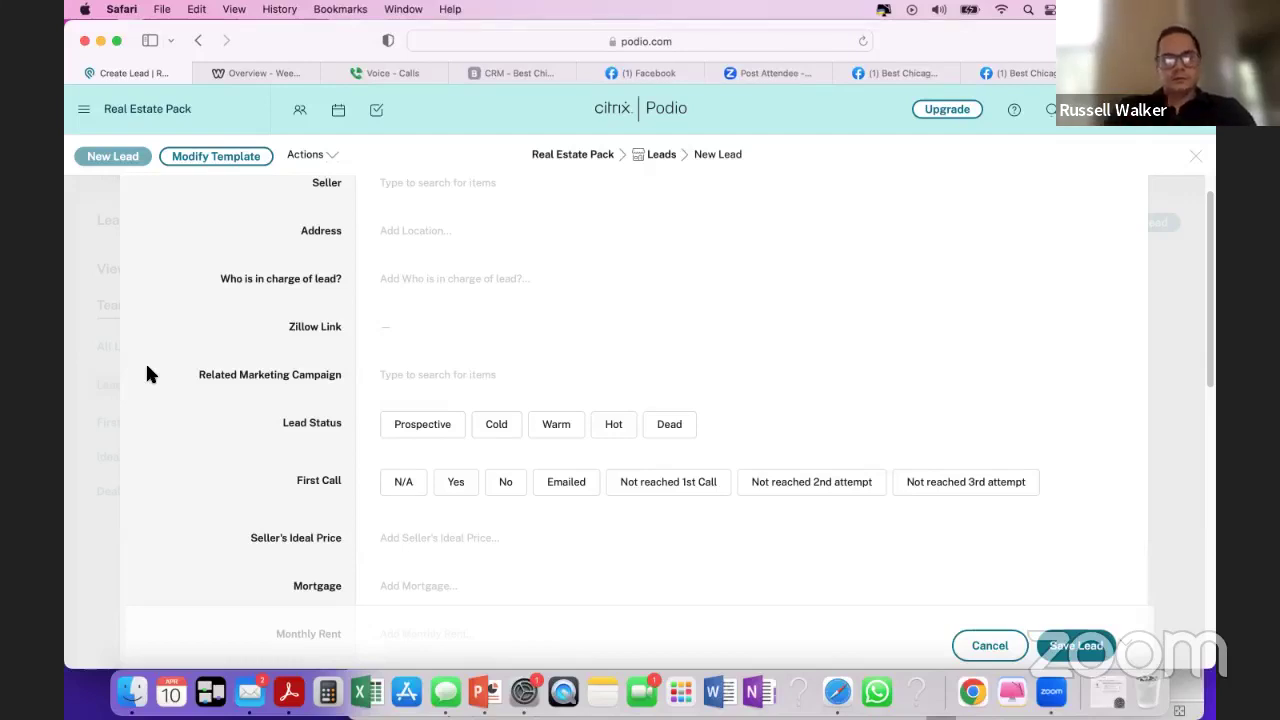
{"action": "scroll", "coordinate": [277, 346], "scroll_direction": "up", "scroll_amount": 1}
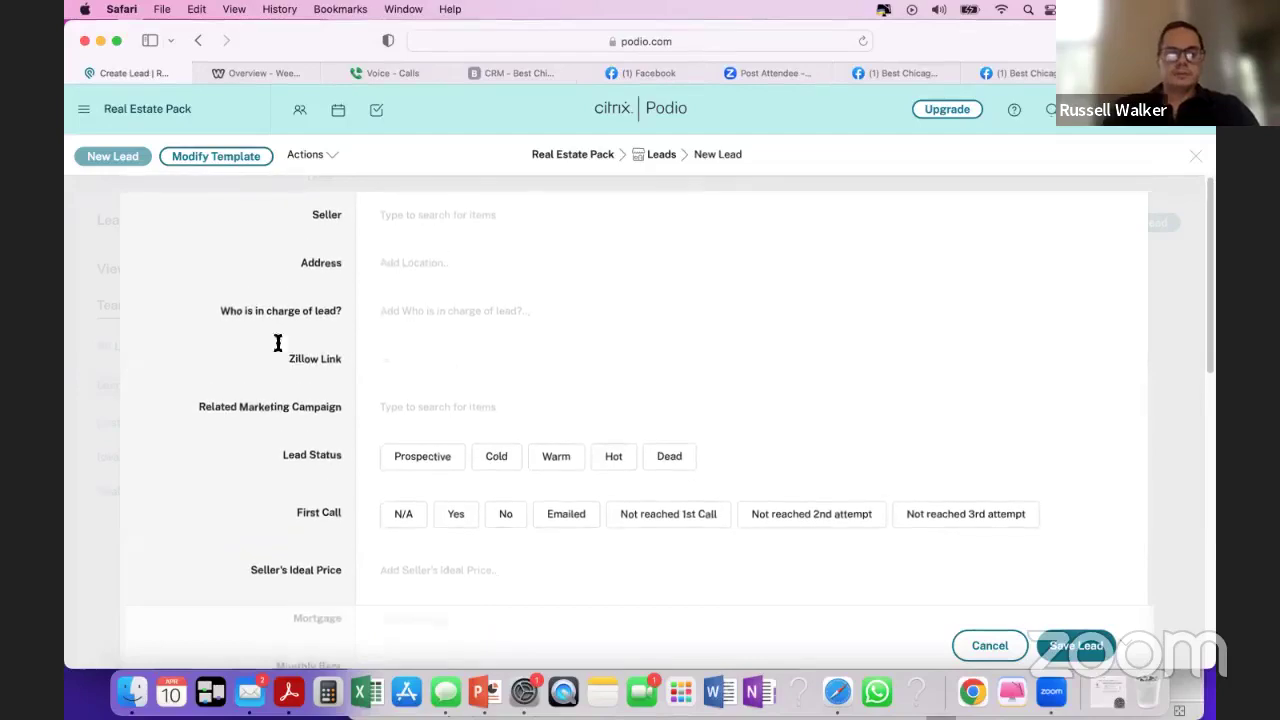
{"action": "scroll", "coordinate": [338, 440], "scroll_direction": "down", "scroll_amount": 5}
{"action": "scroll", "coordinate": [338, 447], "scroll_direction": "down", "scroll_amount": 2}
{"action": "scroll", "coordinate": [322, 432], "scroll_direction": "up", "scroll_amount": 10}
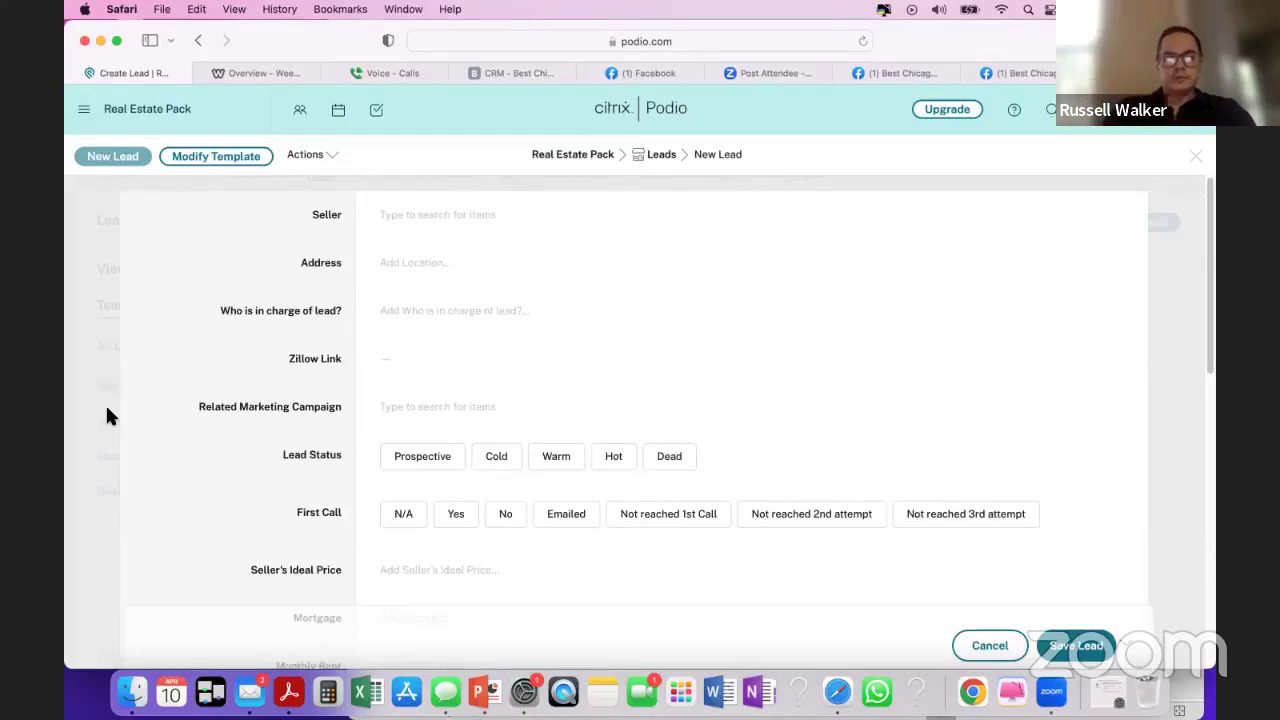
{"action": "scroll", "coordinate": [300, 360], "scroll_direction": "down", "scroll_amount": 2}
{"action": "scroll", "coordinate": [290, 275], "scroll_direction": "up", "scroll_amount": 2}
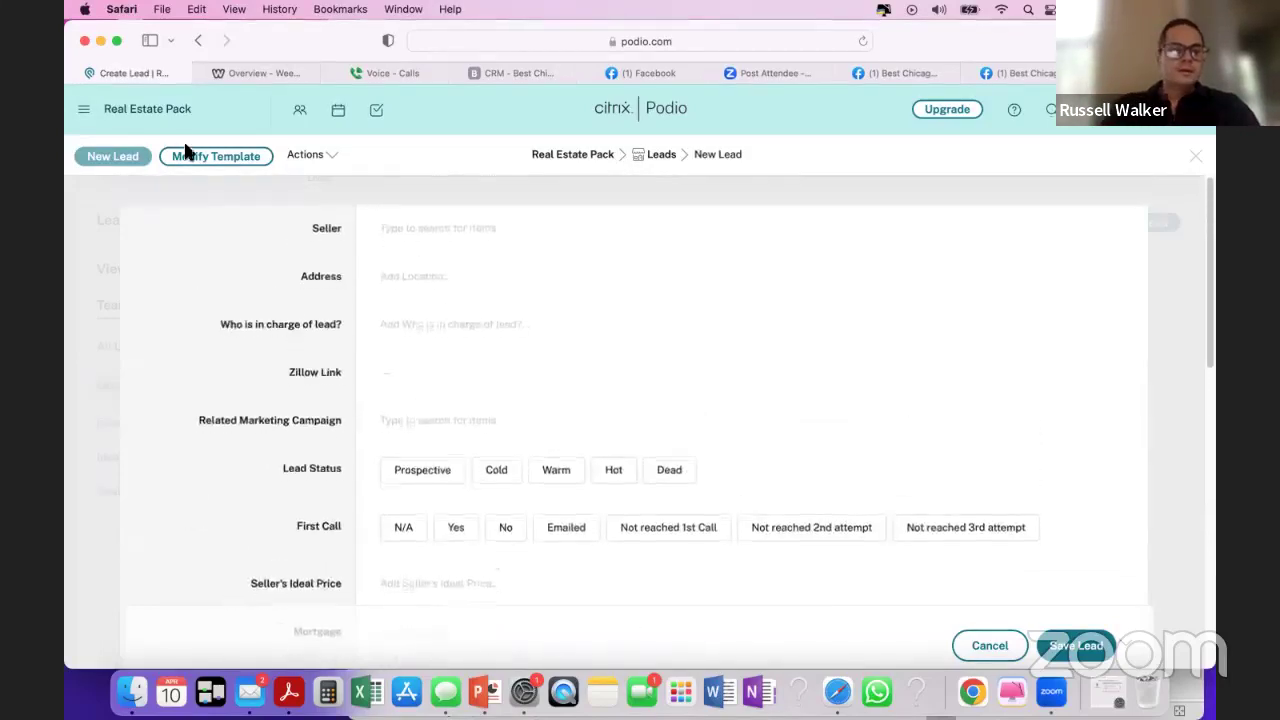
- Modify the lead template by adding a text field named Phone and an Email field below Seller
{"action": "left_click", "coordinate": [250, 160]}
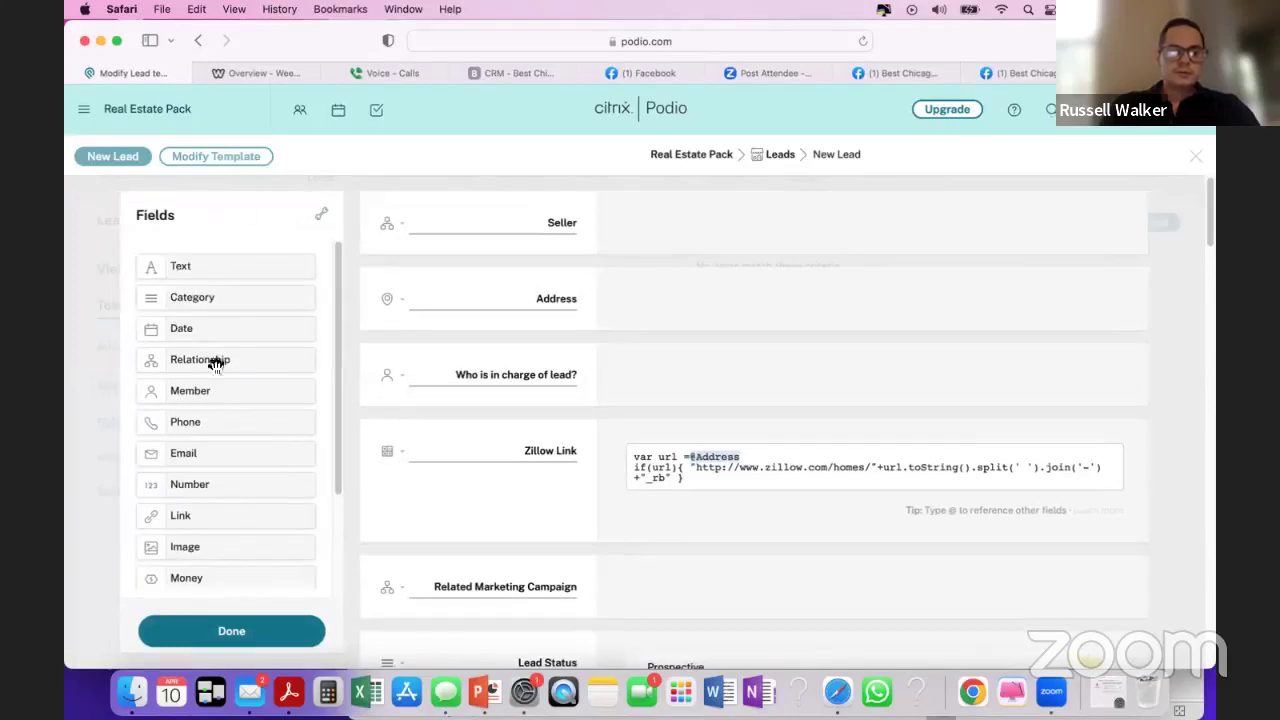
{"action": "left_click_drag", "start_coordinate": [193, 270], "coordinate": [590, 321]}
{"action": "double_click", "coordinate": [569, 296]}
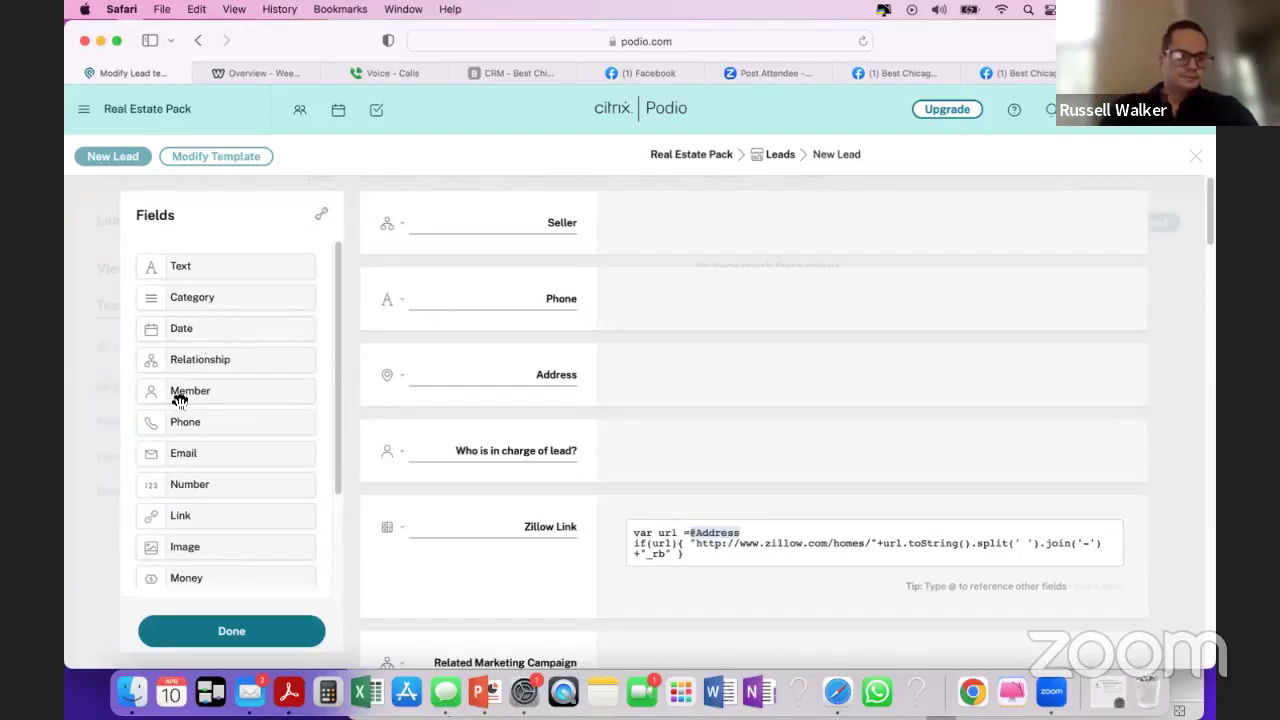
{"action": "left_click_drag", "start_coordinate": [246, 453], "coordinate": [569, 381]}
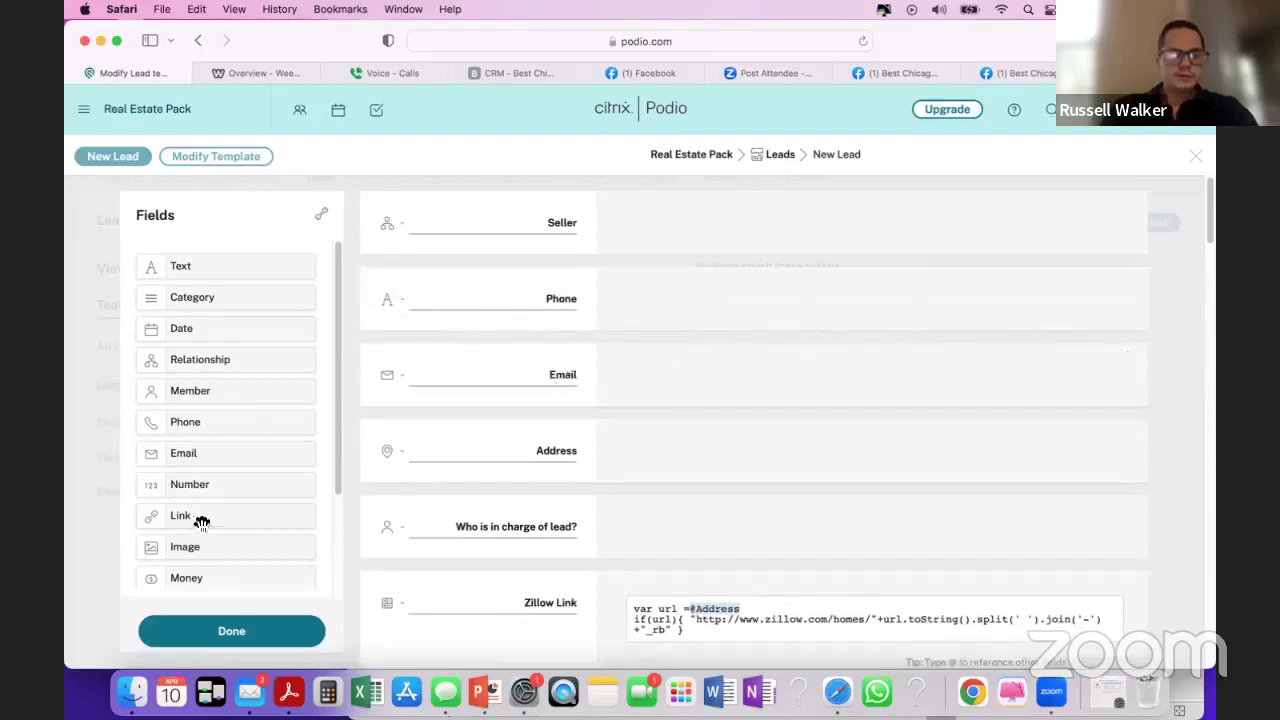
- Add a text field below Seller in the template and name it "Are you the owner of the property?"
{"action": "scroll", "coordinate": [239, 495], "scroll_direction": "down", "scroll_amount": 3}
{"action": "scroll", "coordinate": [239, 497], "scroll_direction": "down", "scroll_amount": 1}
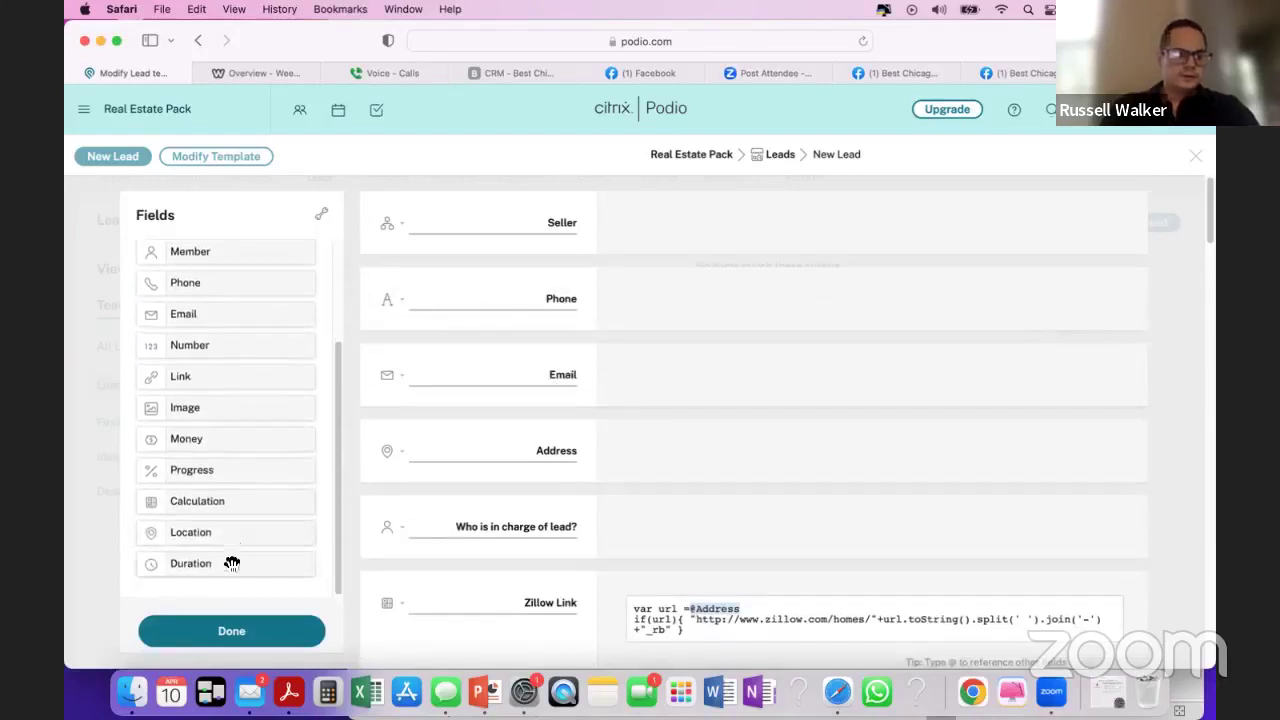
{"action": "scroll", "coordinate": [240, 450], "scroll_direction": "up", "scroll_amount": 5}
{"action": "mouse_move", "coordinate": [215, 270]}
{"action": "left_mouse_down"}
{"action": "mouse_move", "coordinate": [266, 294]}
{"action": "mouse_move", "coordinate": [230, 286]}
{"action": "mouse_move", "coordinate": [220, 265]}
{"action": "left_mouse_up"}
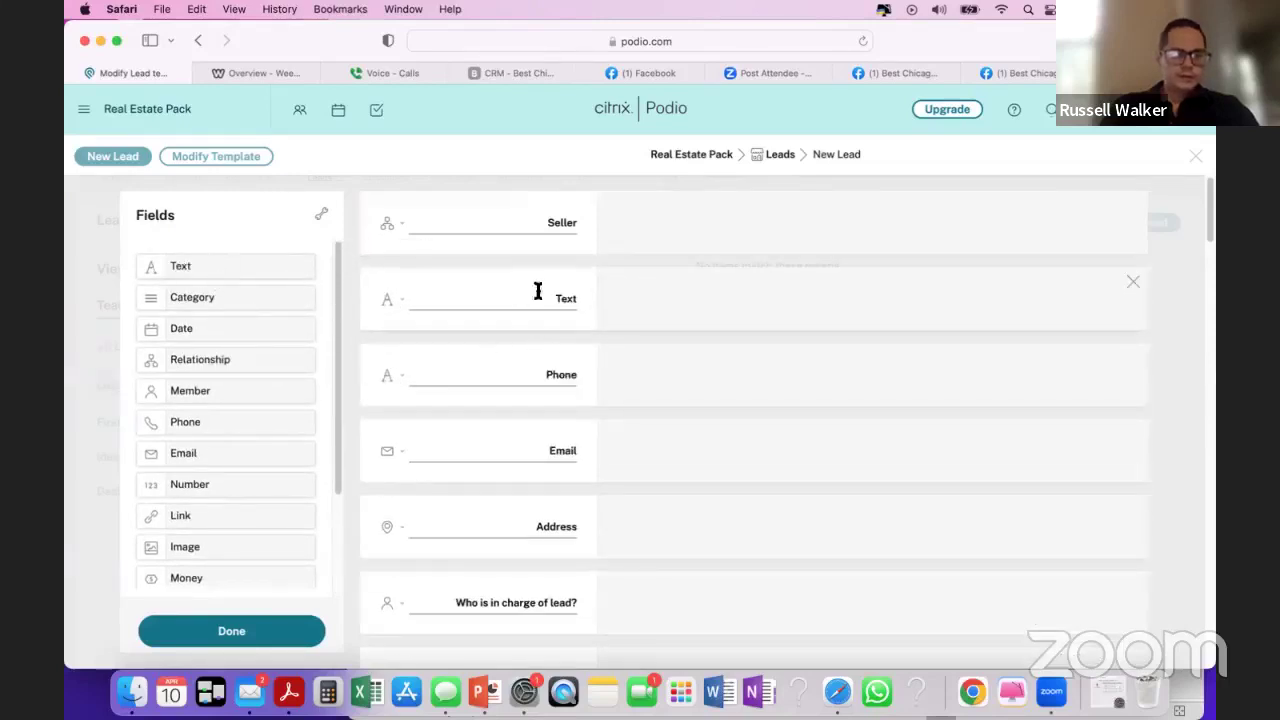
{"action": "double_click", "coordinate": [565, 297]}
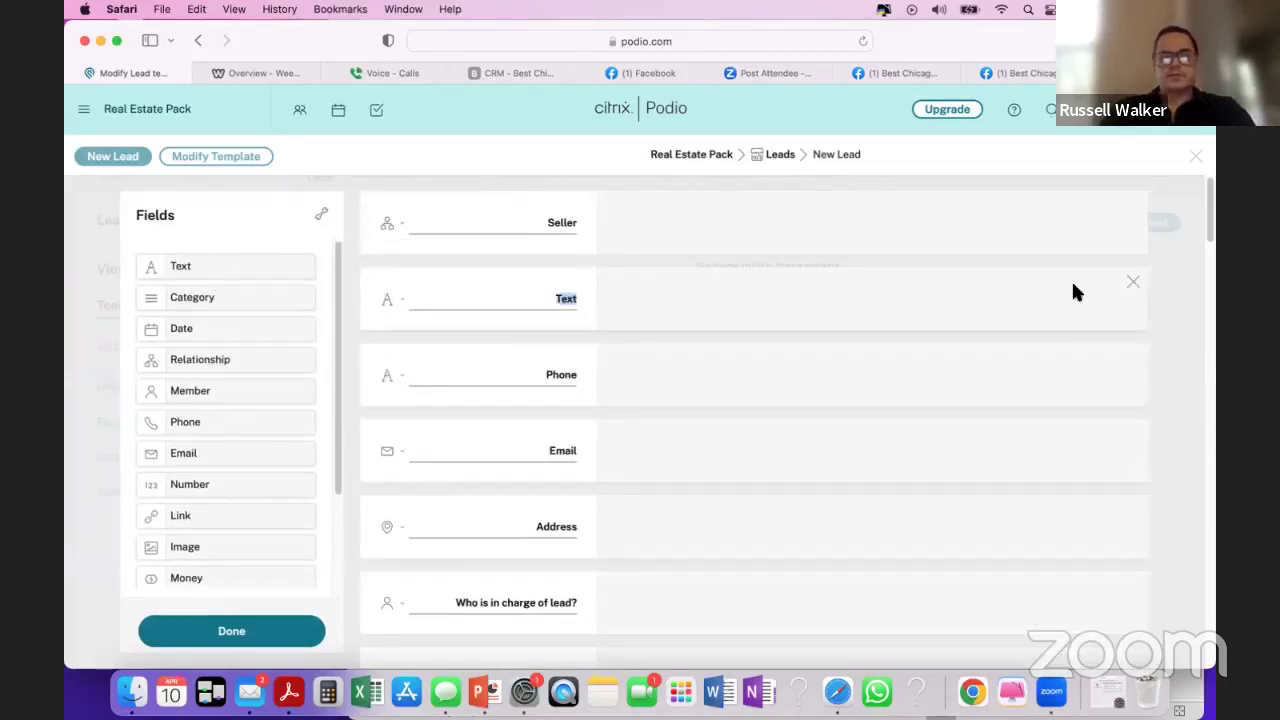
{"action": "type", "text": "Are you the owner of the"}
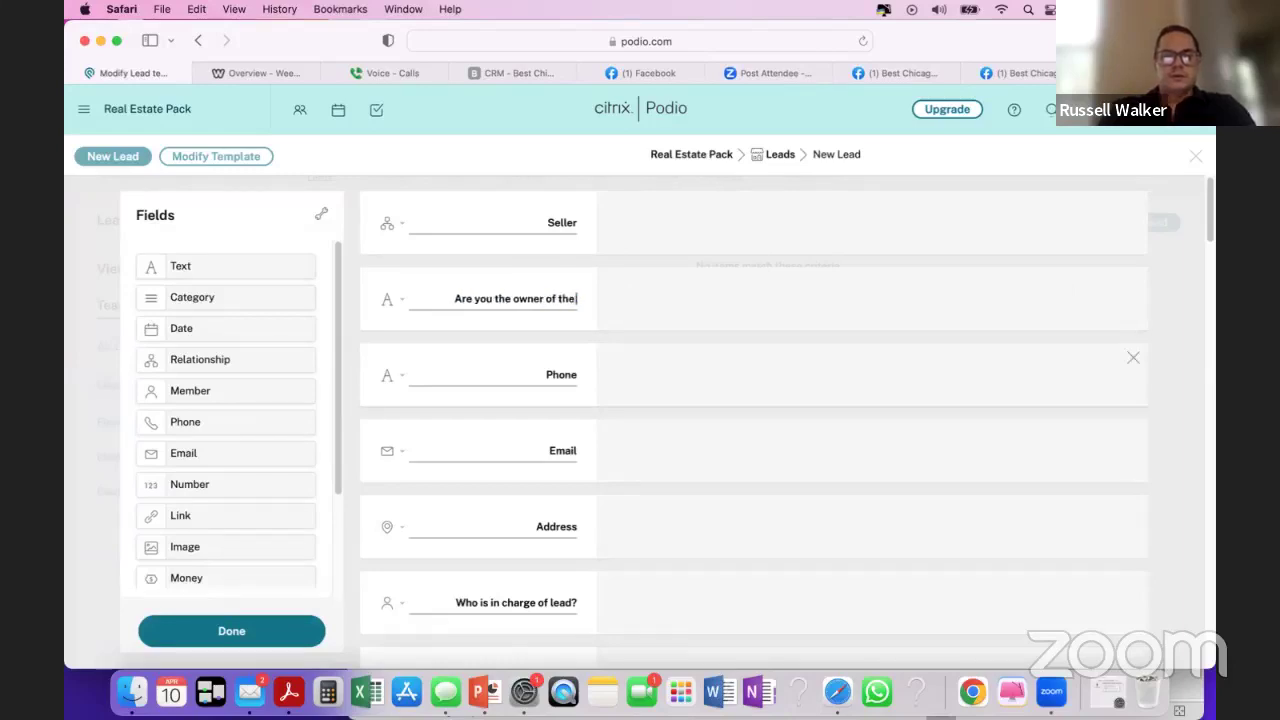
{"action": "type", "text": " property?"}
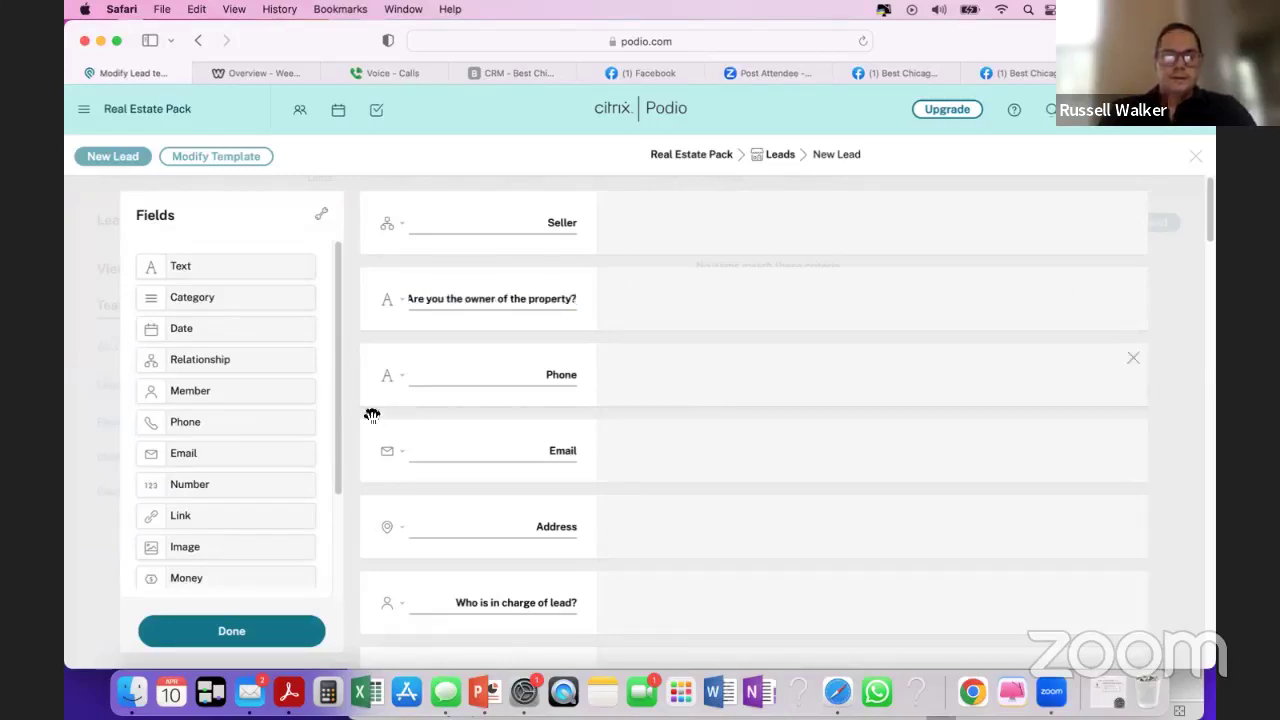
{"action": "left_click", "coordinate": [474, 342]}
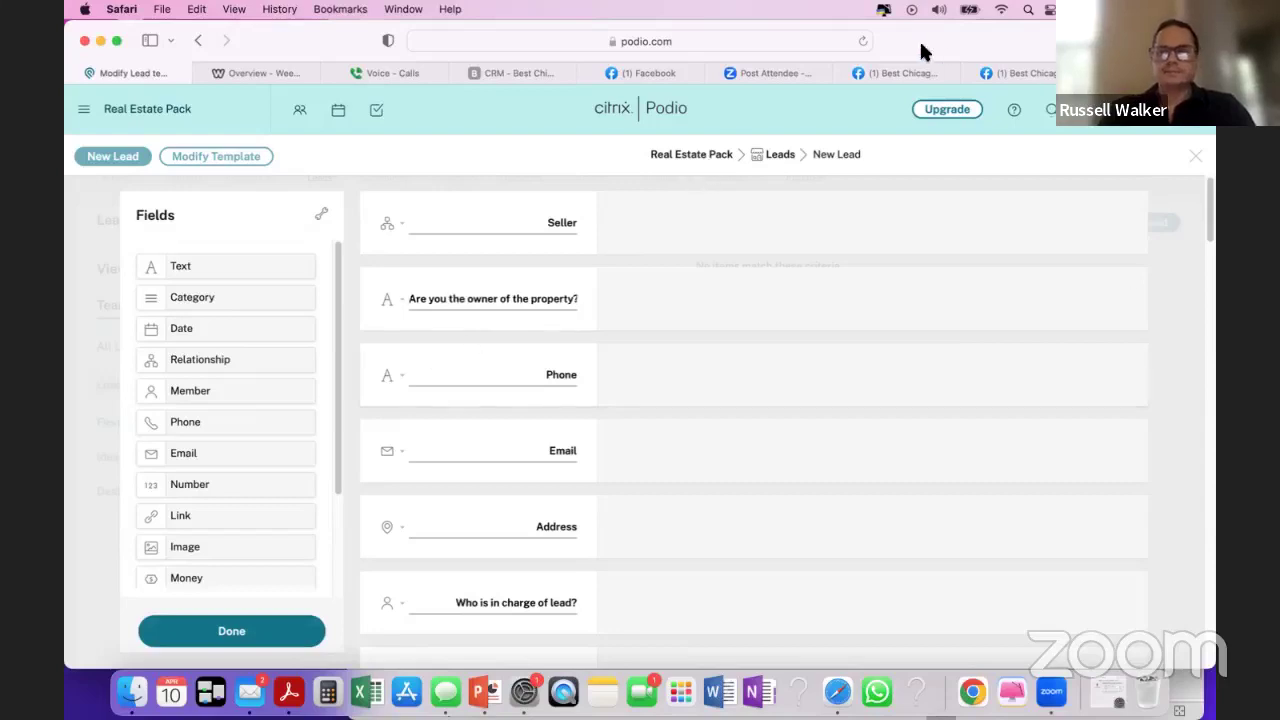
{"action": "left_click_drag", "start_coordinate": [972, 43], "coordinate": [950, 86]}
{"action": "scroll", "coordinate": [569, 345], "scroll_direction": "down", "scroll_amount": 3}
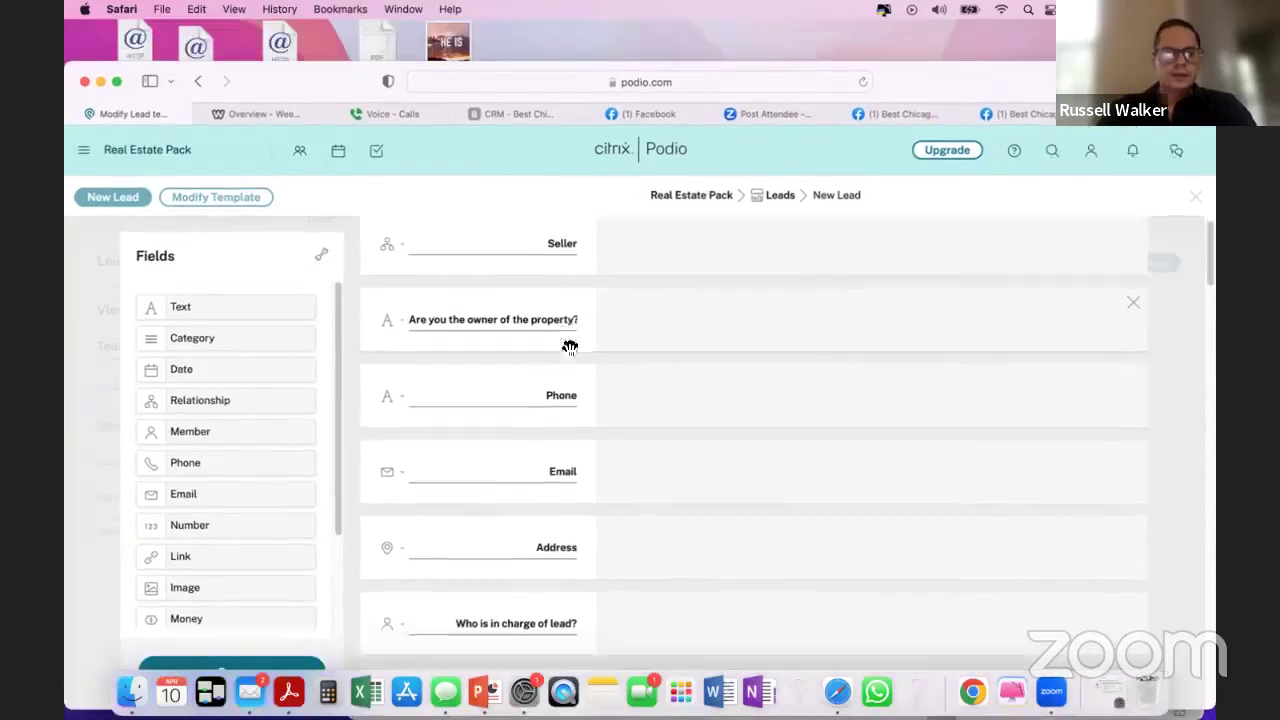
- Remove the First Call category field from the lead template
{"action": "scroll", "coordinate": [529, 359], "scroll_direction": "down", "scroll_amount": 8}
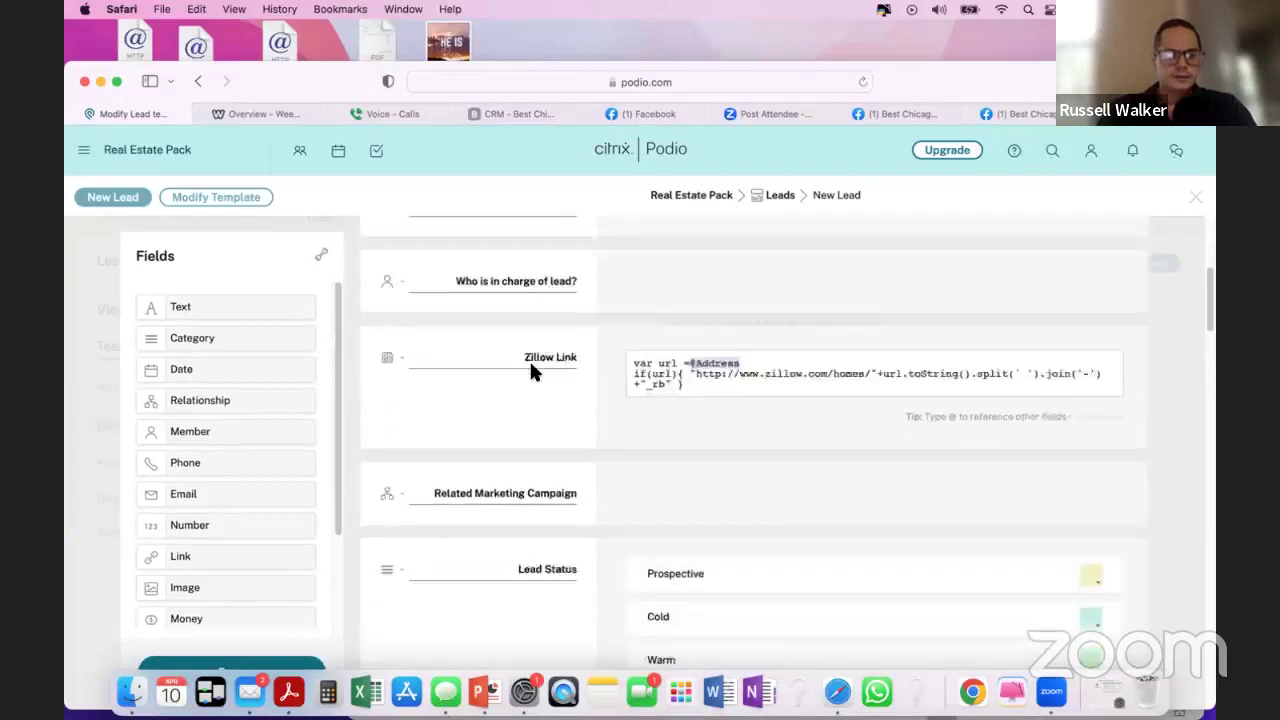
{"action": "scroll", "coordinate": [529, 369], "scroll_direction": "down", "scroll_amount": 8}
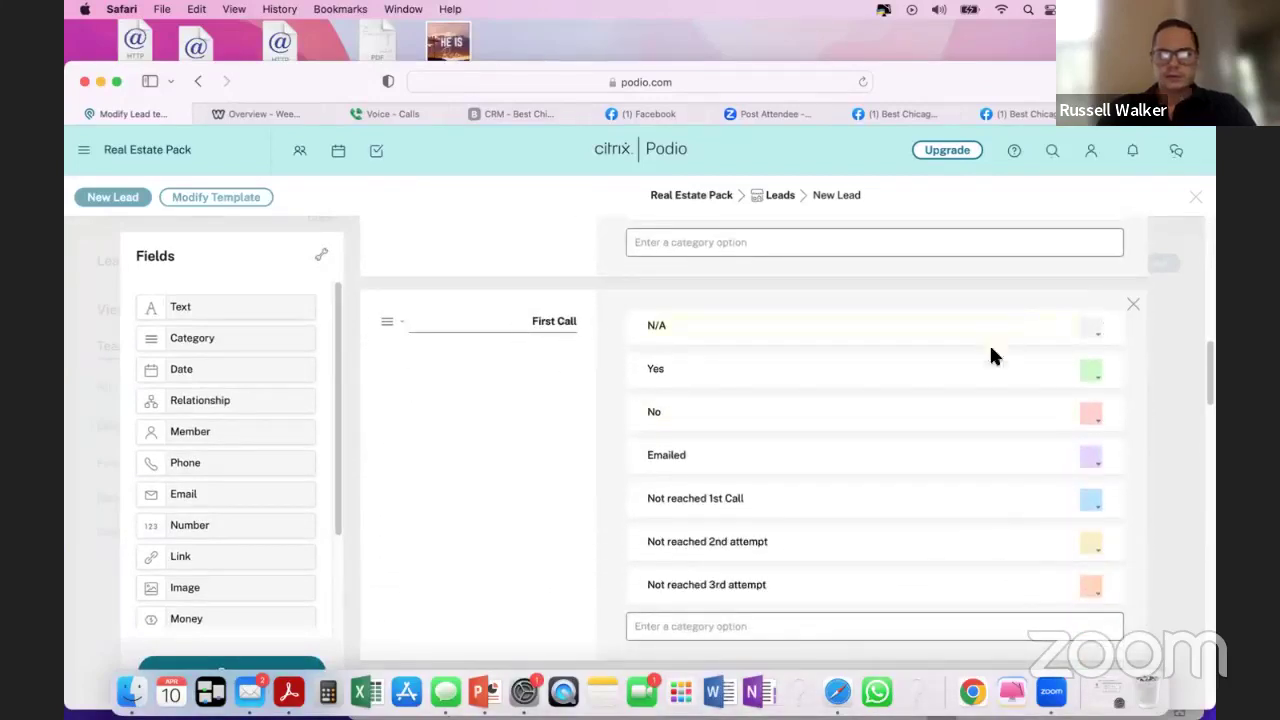
{"action": "left_click", "coordinate": [1133, 304]}
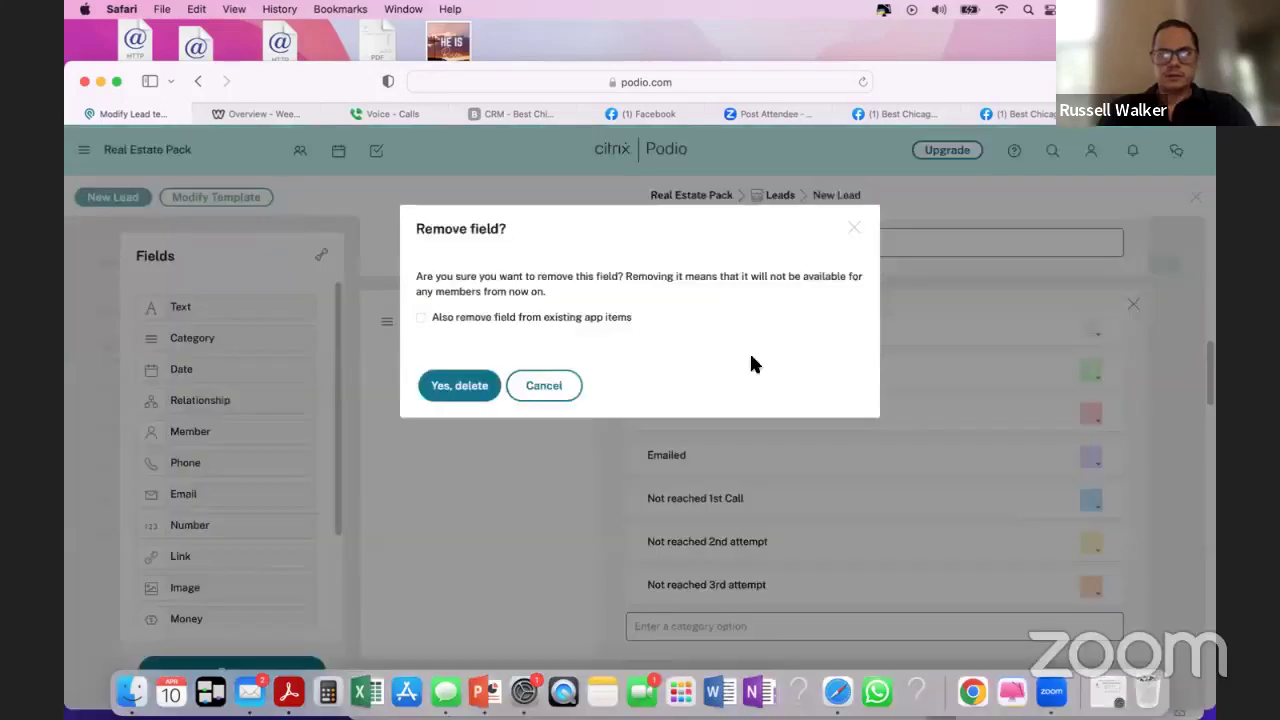
{"action": "left_click", "coordinate": [497, 385]}
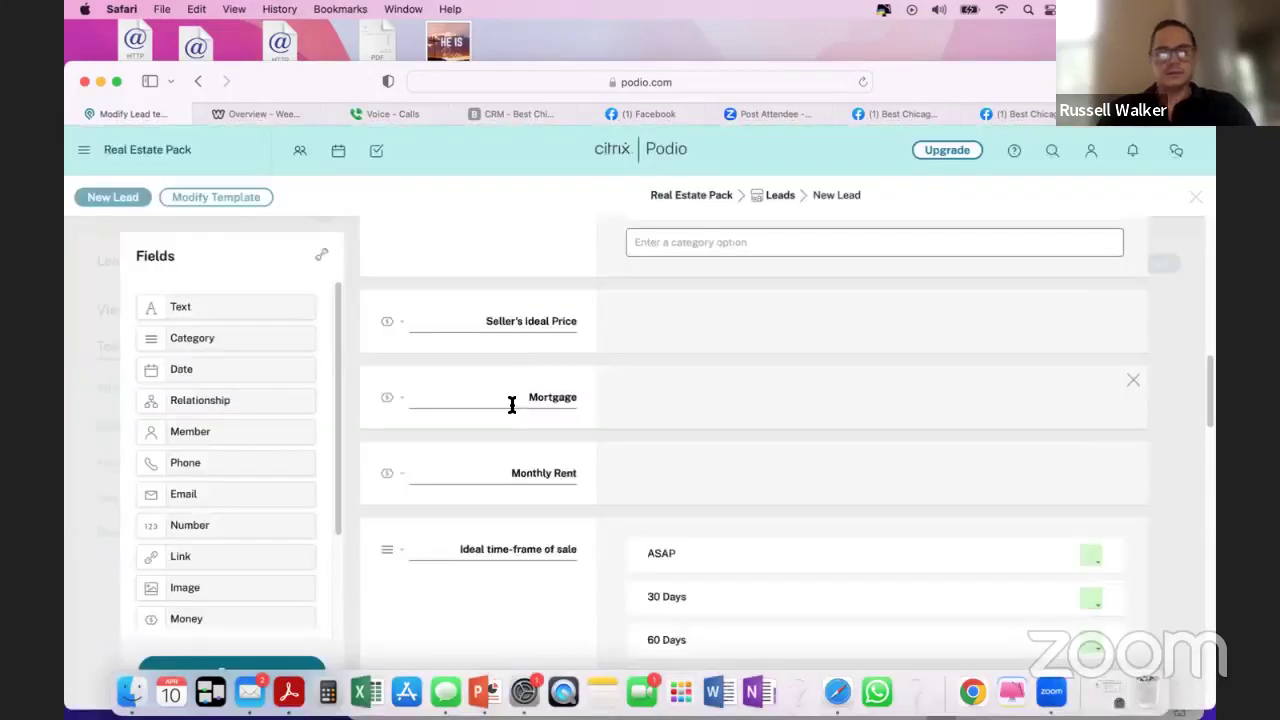
- Review the lead template's fields, from Seller through property details and Deal Status to Related Request
{"action": "scroll", "coordinate": [511, 404], "scroll_direction": "down", "scroll_amount": 4}
{"action": "scroll", "coordinate": [552, 396], "scroll_direction": "down", "scroll_amount": 15}
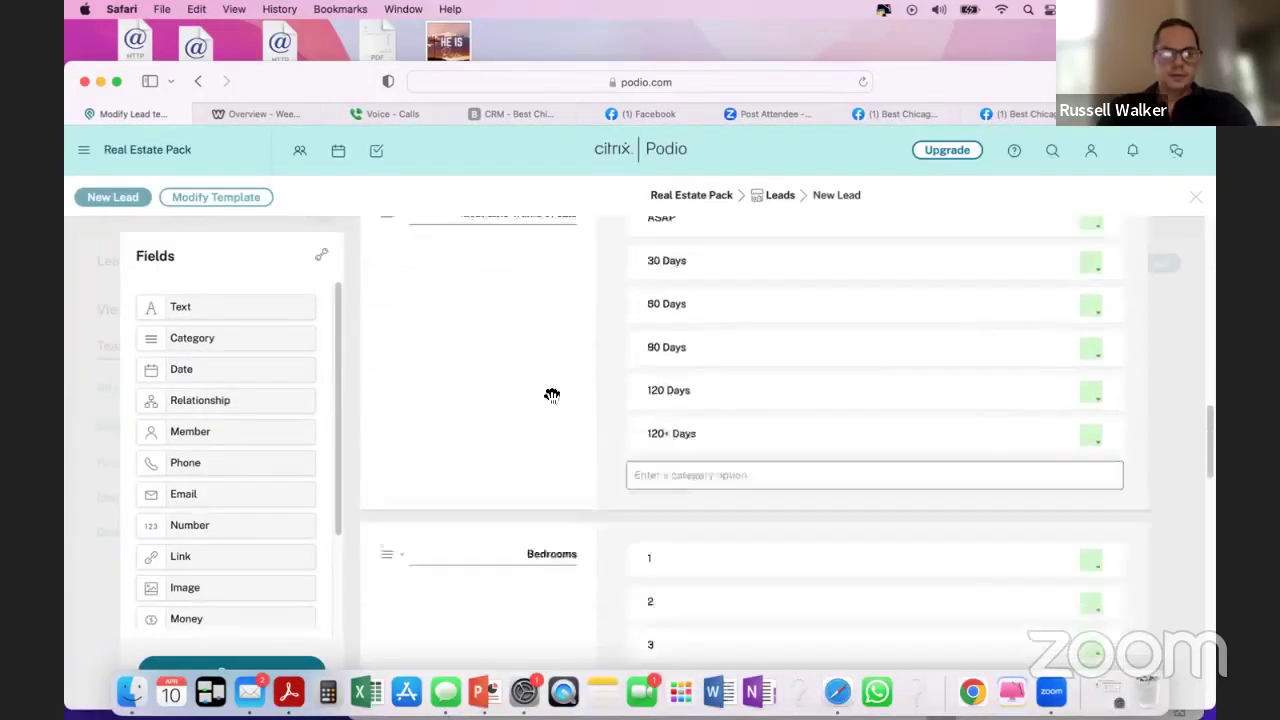
{"action": "scroll", "coordinate": [552, 394], "scroll_direction": "down", "scroll_amount": 10}
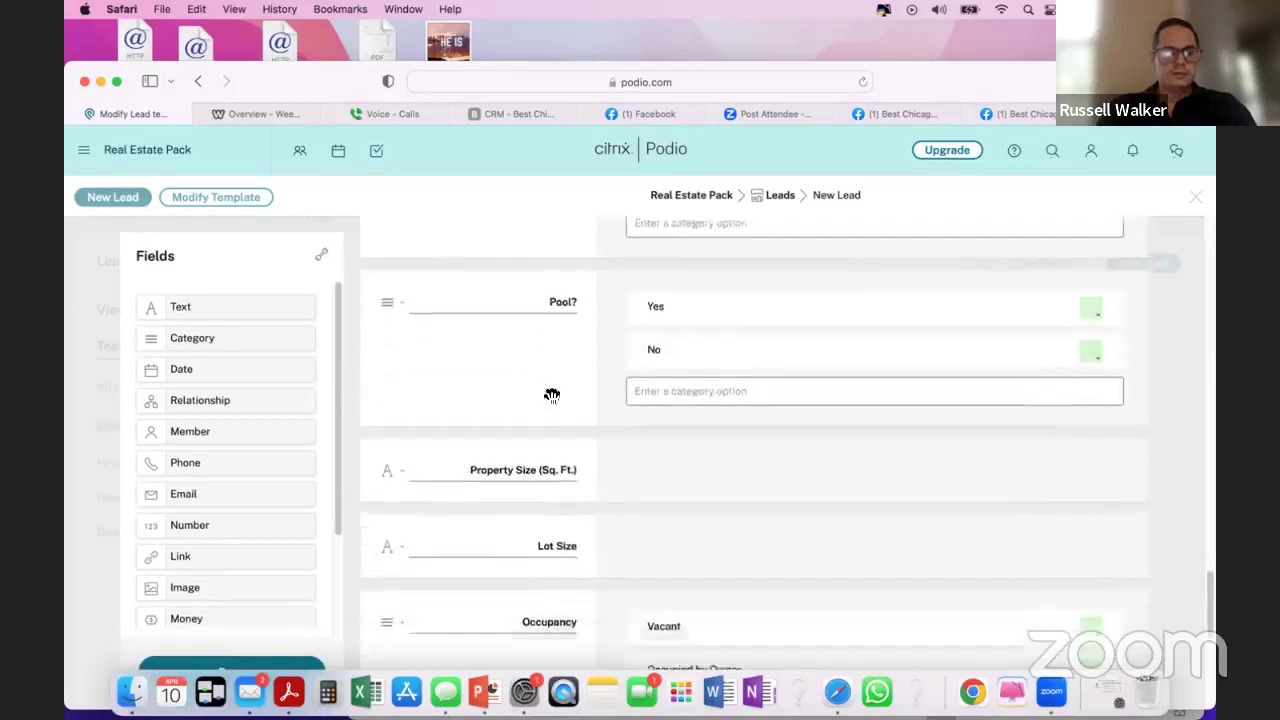
{"action": "double_click", "coordinate": [791, 80]}
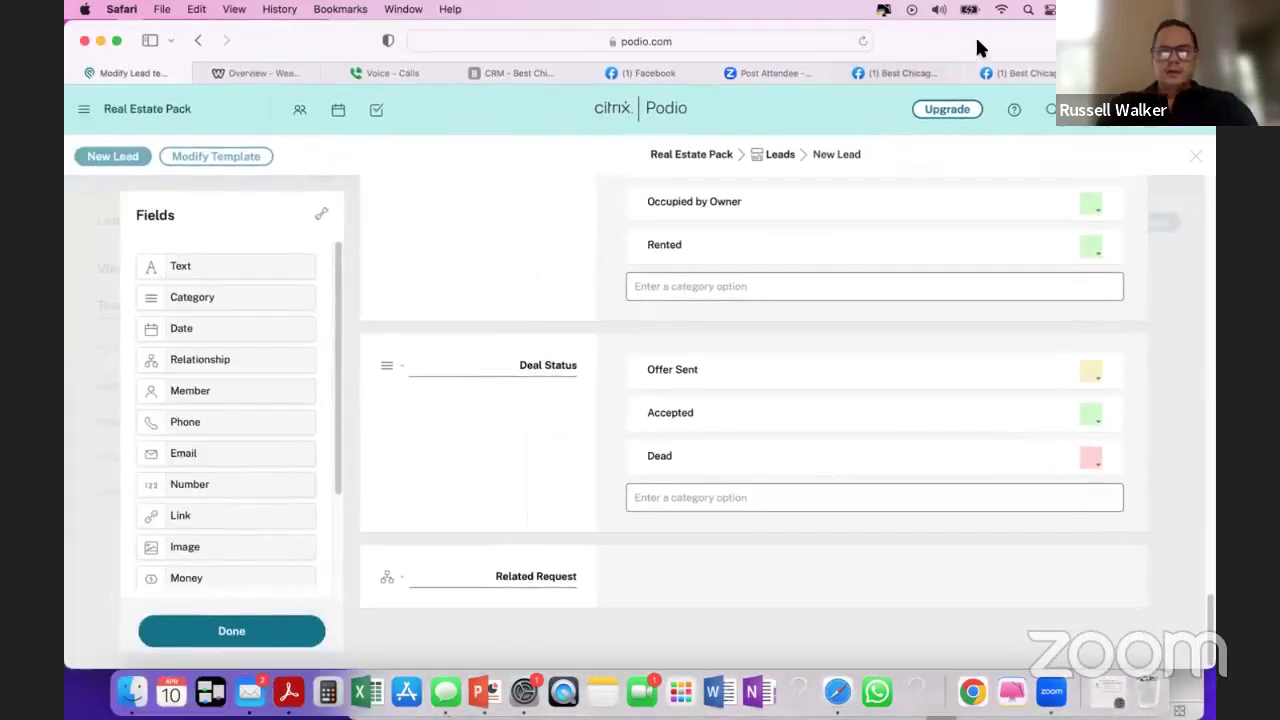
{"action": "left_click_drag", "start_coordinate": [978, 47], "coordinate": [923, 94]}
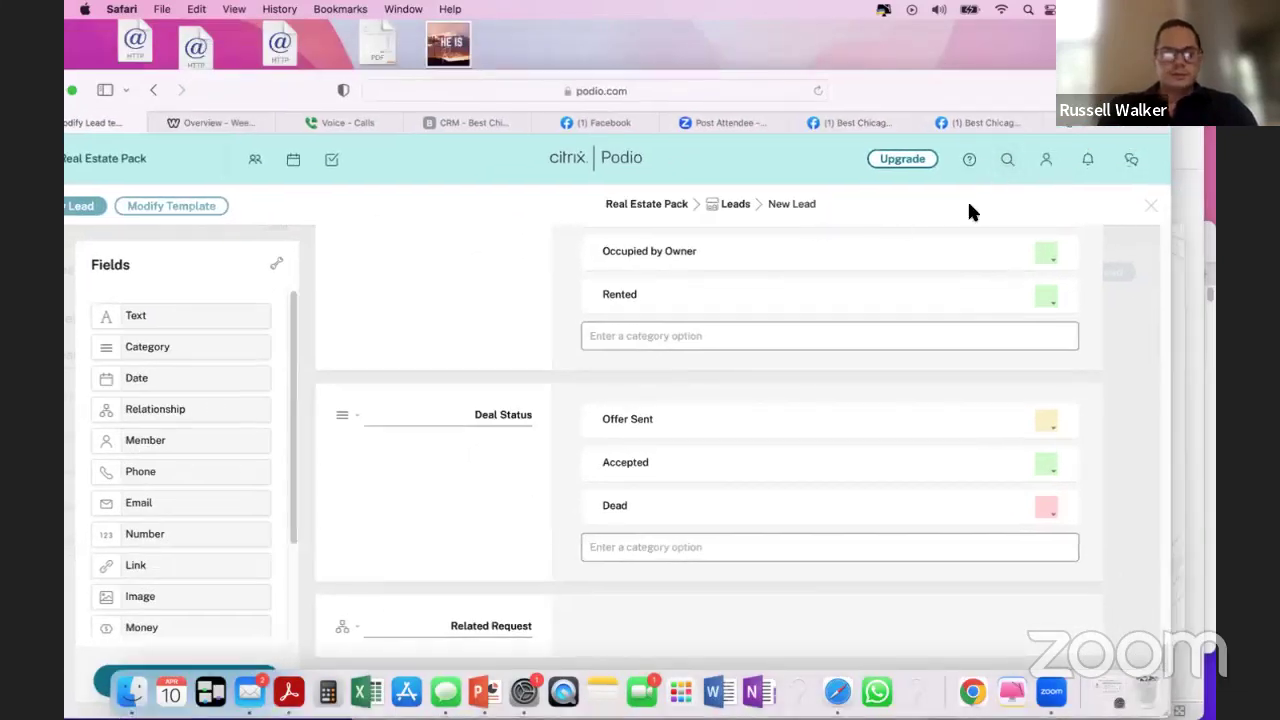
{"action": "scroll", "coordinate": [646, 296], "scroll_direction": "up", "scroll_amount": 10}
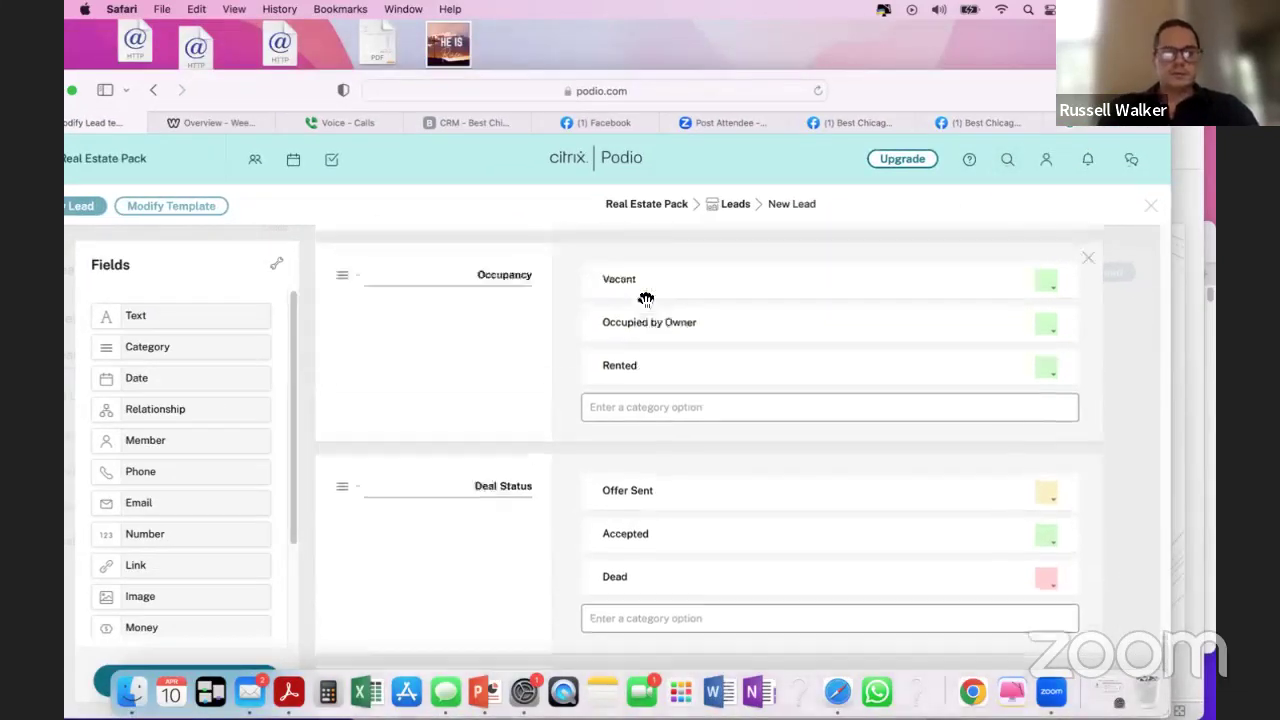
{"action": "scroll", "coordinate": [646, 296], "scroll_direction": "up", "scroll_amount": 10}
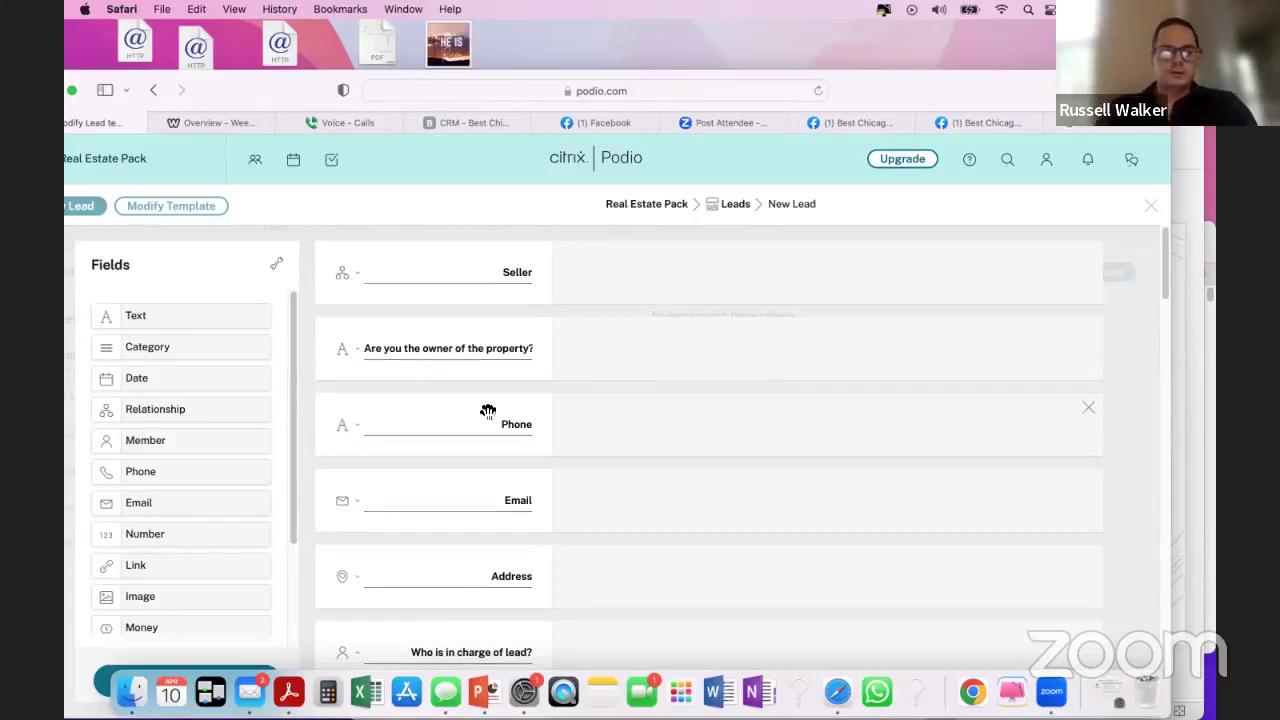
{"action": "scroll", "coordinate": [487, 412], "scroll_direction": "down", "scroll_amount": 3}
{"action": "scroll", "coordinate": [487, 412], "scroll_direction": "down", "scroll_amount": 10}
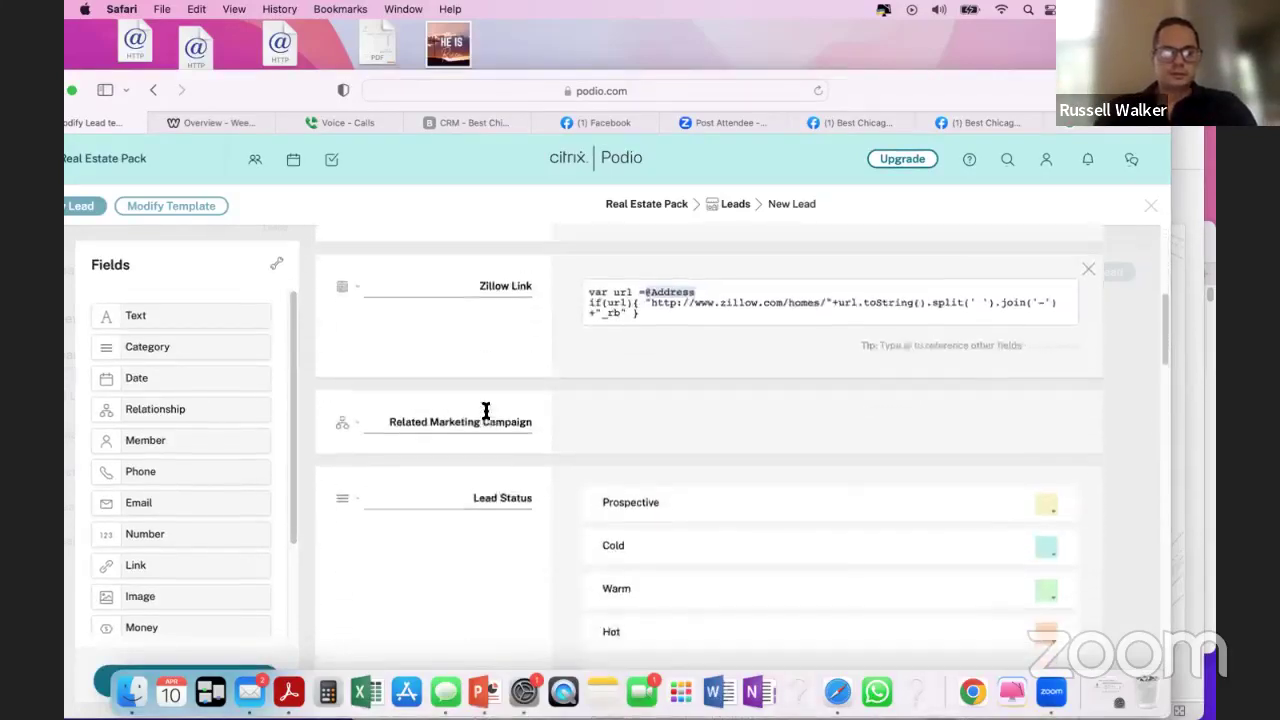
{"action": "scroll", "coordinate": [486, 411], "scroll_direction": "down", "scroll_amount": 12}
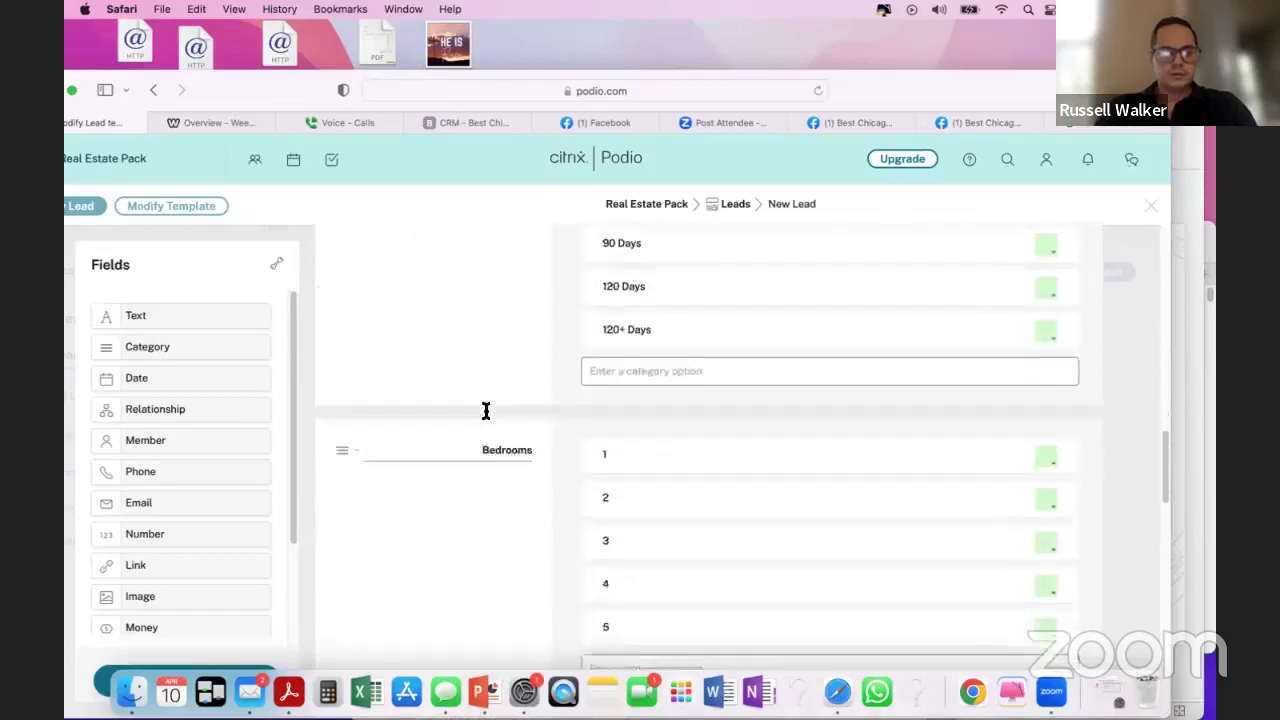
{"action": "scroll", "coordinate": [486, 411], "scroll_direction": "down", "scroll_amount": 5}
{"action": "scroll", "coordinate": [487, 411], "scroll_direction": "up", "scroll_amount": 20}
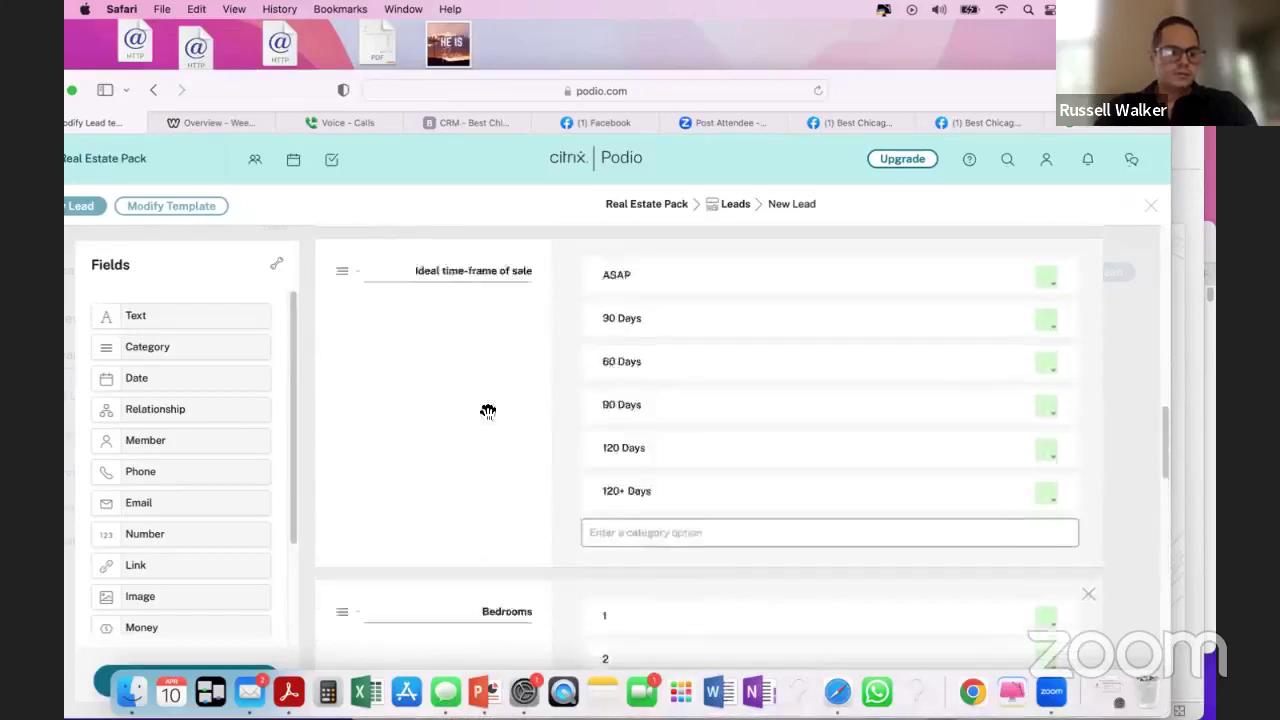
{"action": "double_click", "coordinate": [967, 77]}
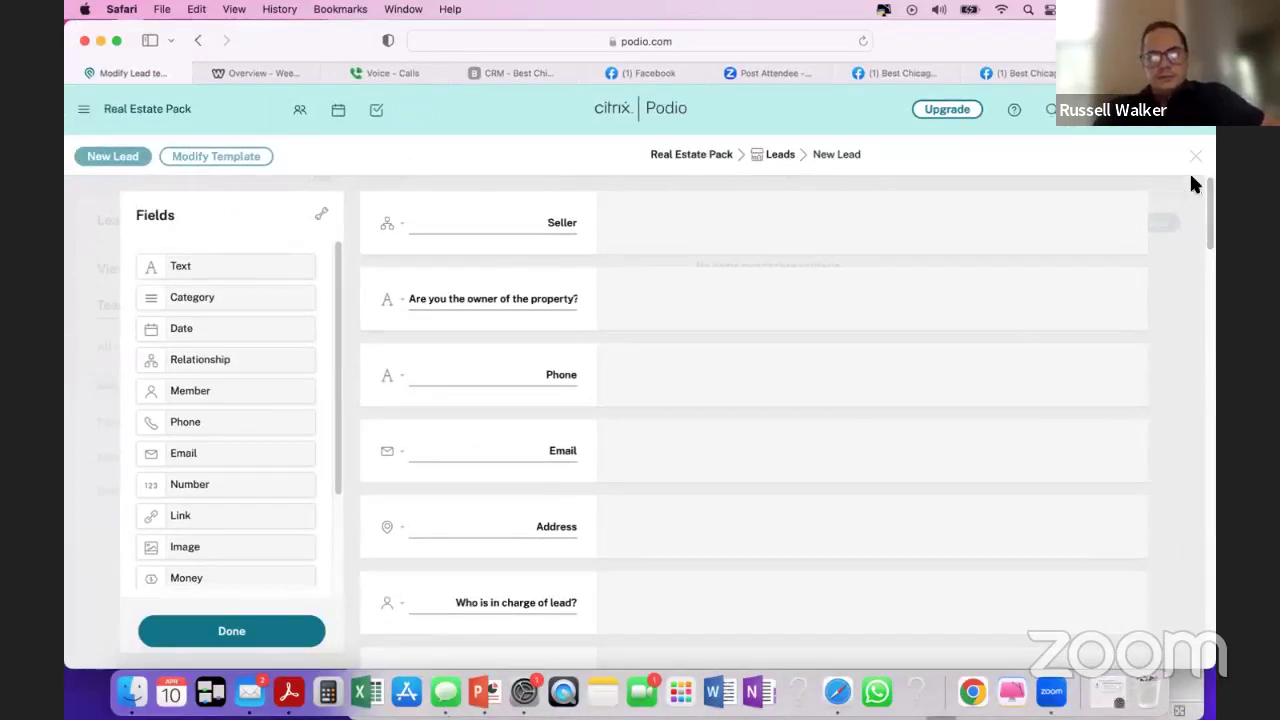
- Leave the lead template without saving the changes and return to the Leads list
{"action": "left_click", "coordinate": [1198, 162]}
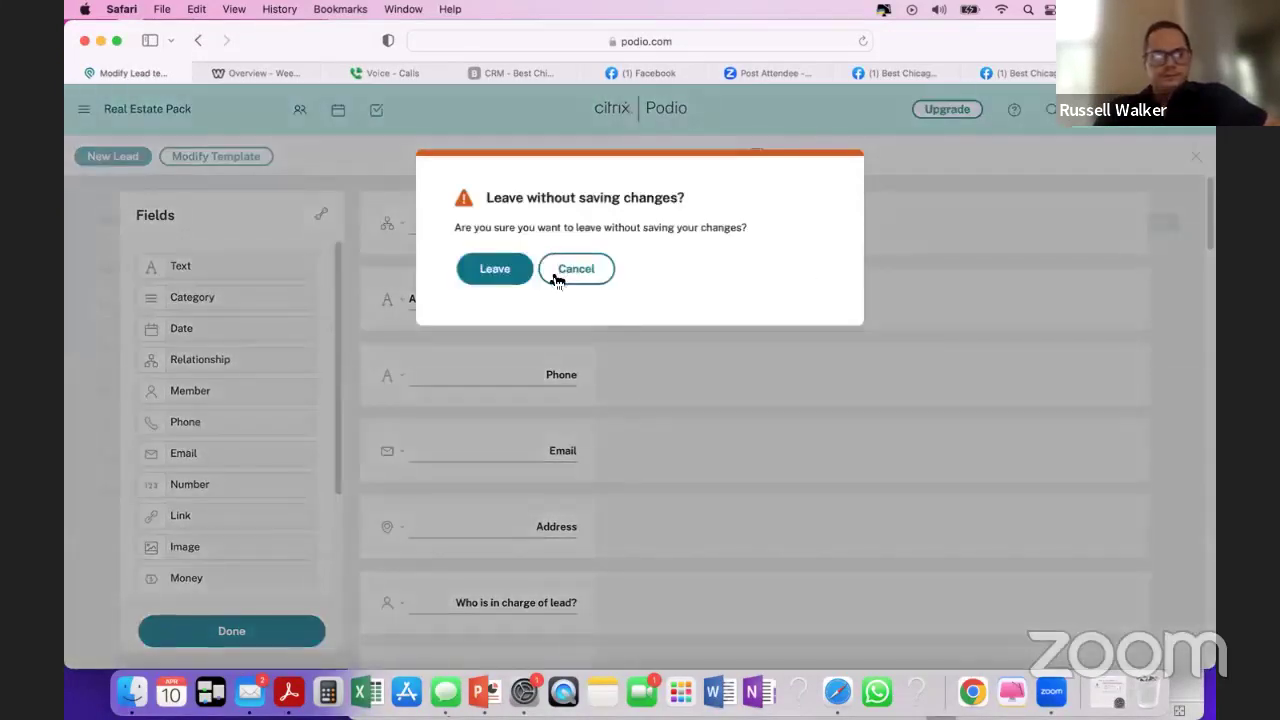
{"action": "left_click", "coordinate": [500, 274]}
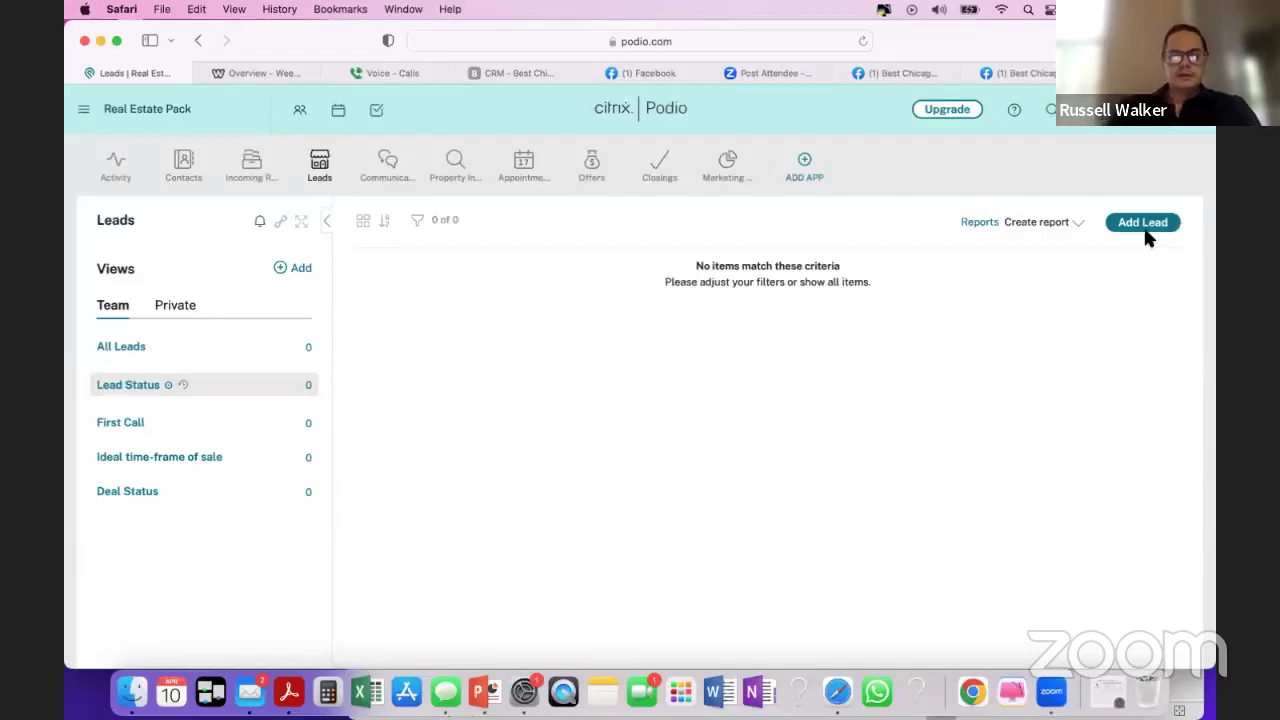
{"action": "right_click", "coordinate": [900, 198]}
{"action": "left_click", "coordinate": [865, 212]}
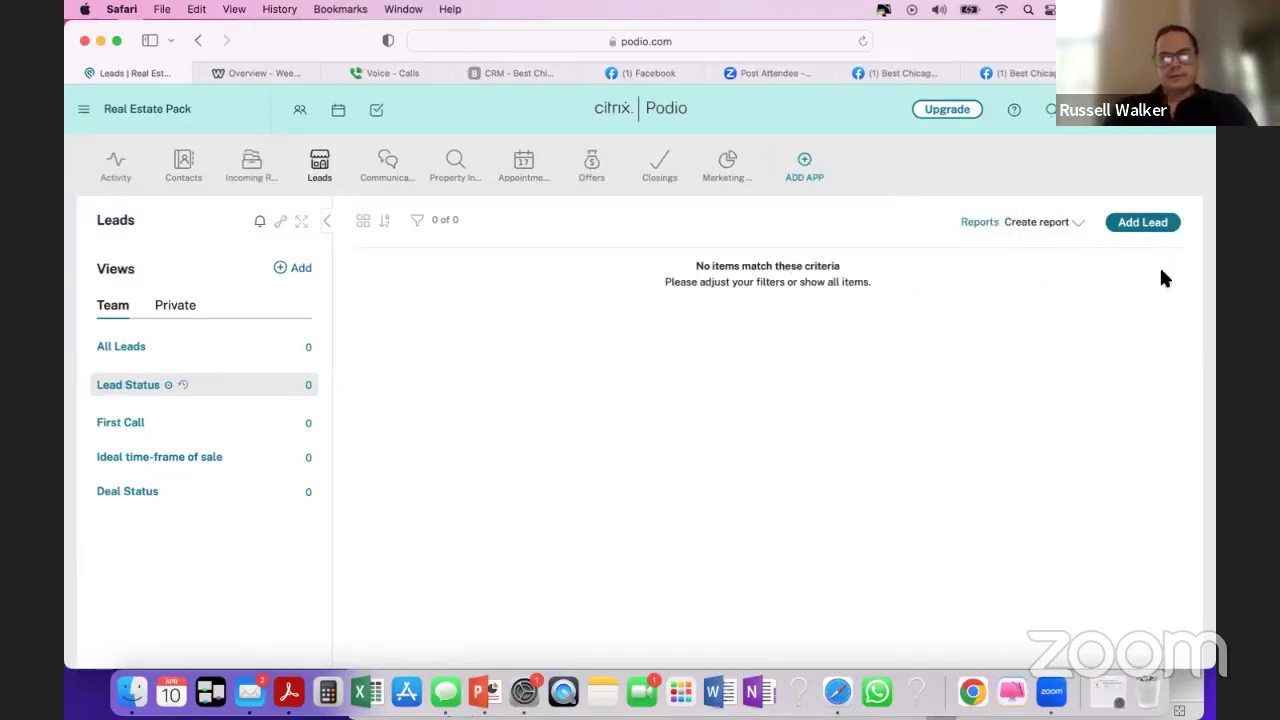
- Add a new lead and look through its form from Seller down to Files
{"action": "left_click", "coordinate": [1143, 222]}
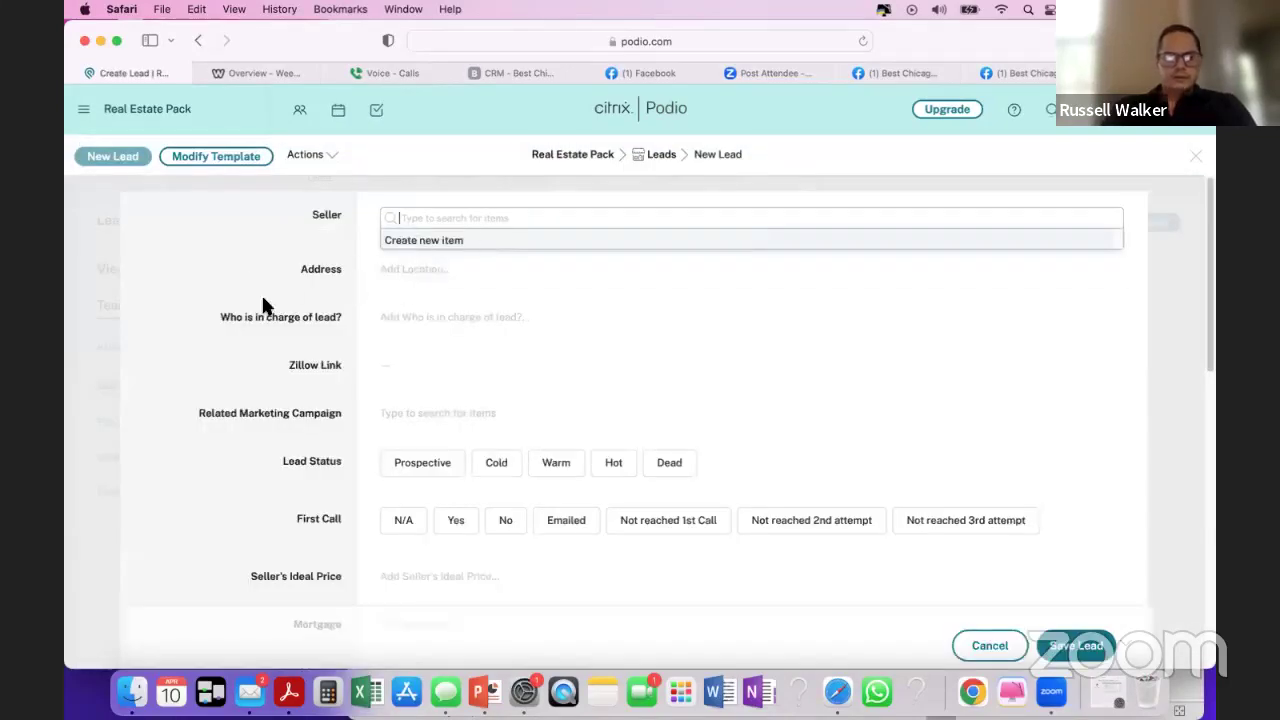
{"action": "left_click", "coordinate": [268, 303]}
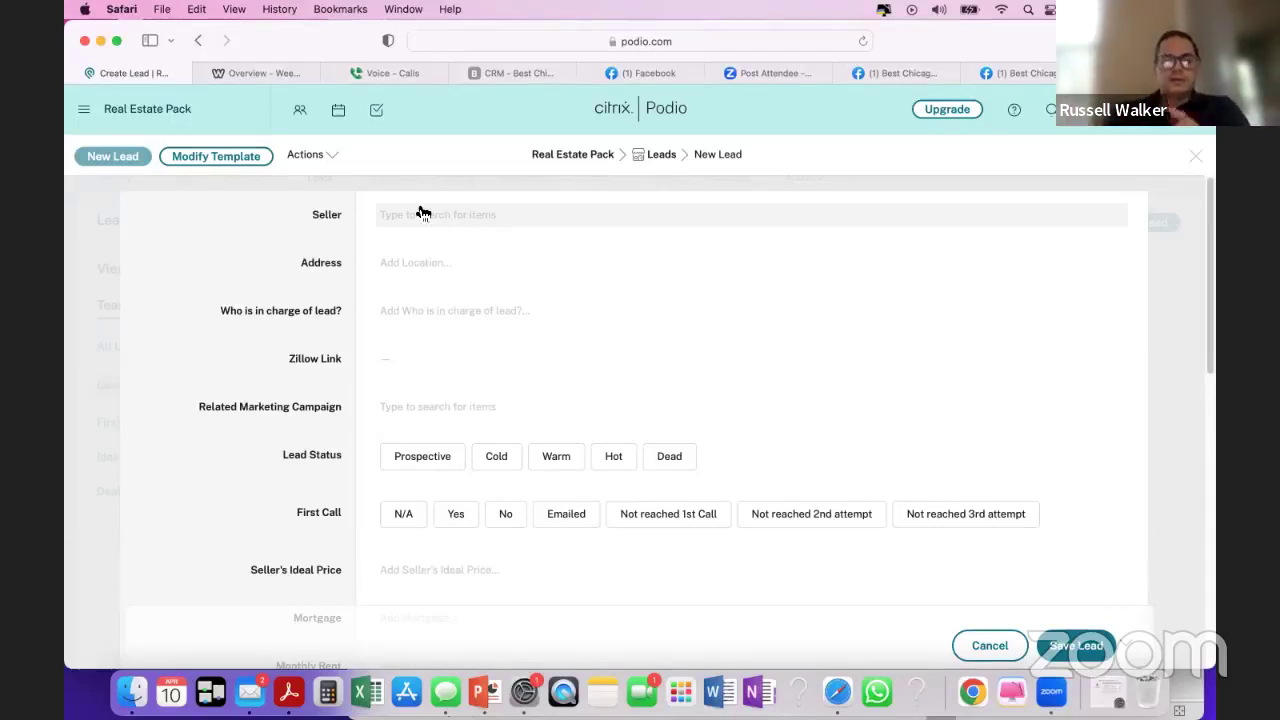
{"action": "scroll", "coordinate": [345, 367], "scroll_direction": "down", "scroll_amount": 5}
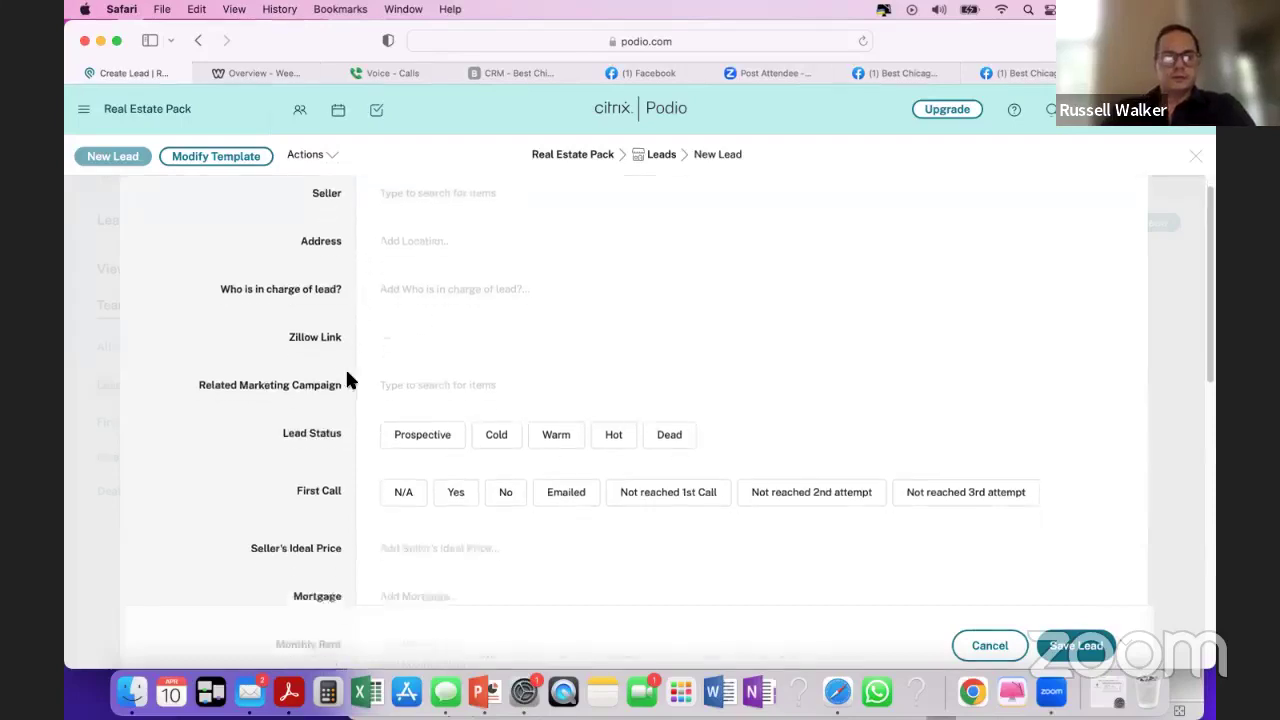
{"action": "scroll", "coordinate": [289, 445], "scroll_direction": "down", "scroll_amount": 2}
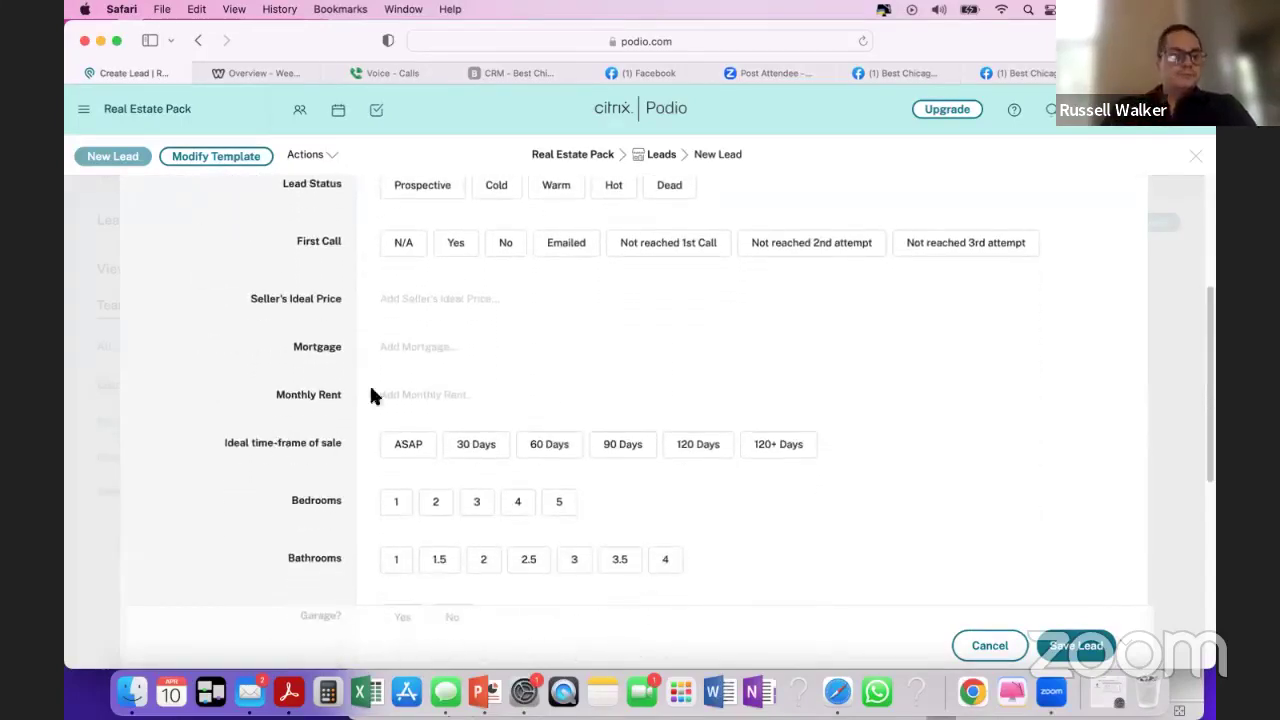
{"action": "scroll", "coordinate": [460, 500], "scroll_direction": "down", "scroll_amount": 2}
{"action": "scroll", "coordinate": [443, 535], "scroll_direction": "down", "scroll_amount": 9}
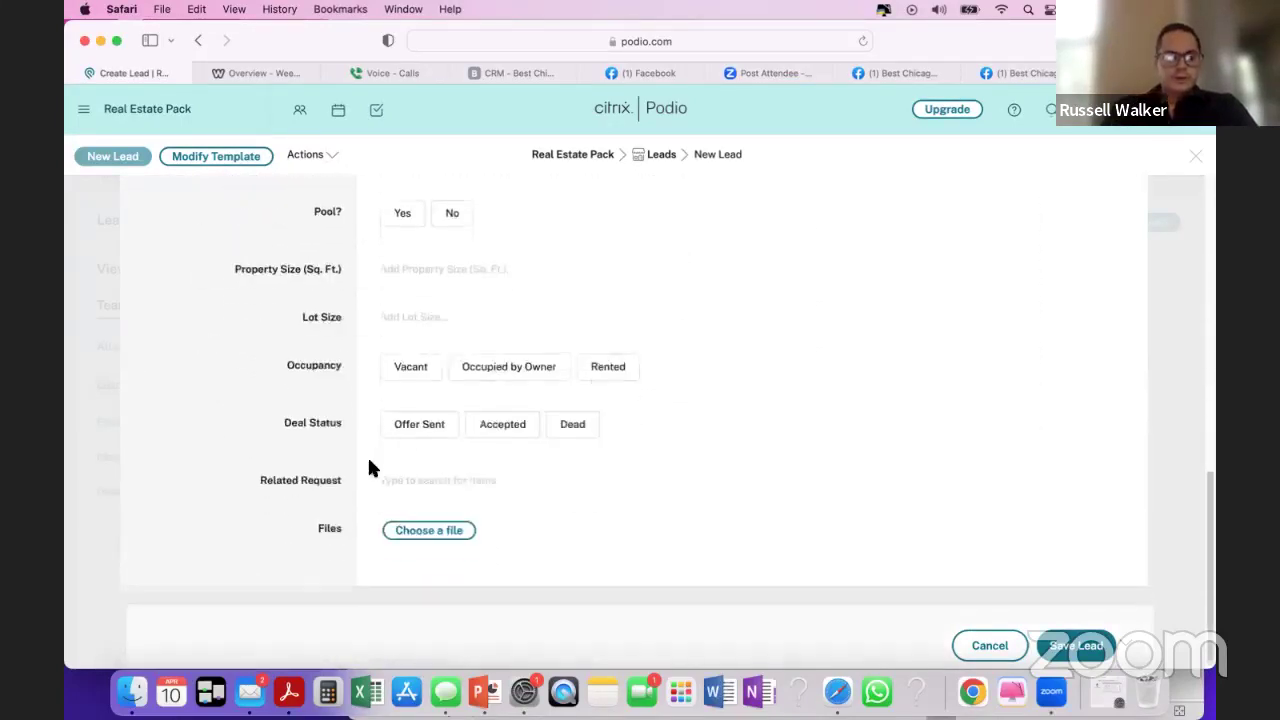
{"action": "scroll", "coordinate": [369, 466], "scroll_direction": "up", "scroll_amount": 15}
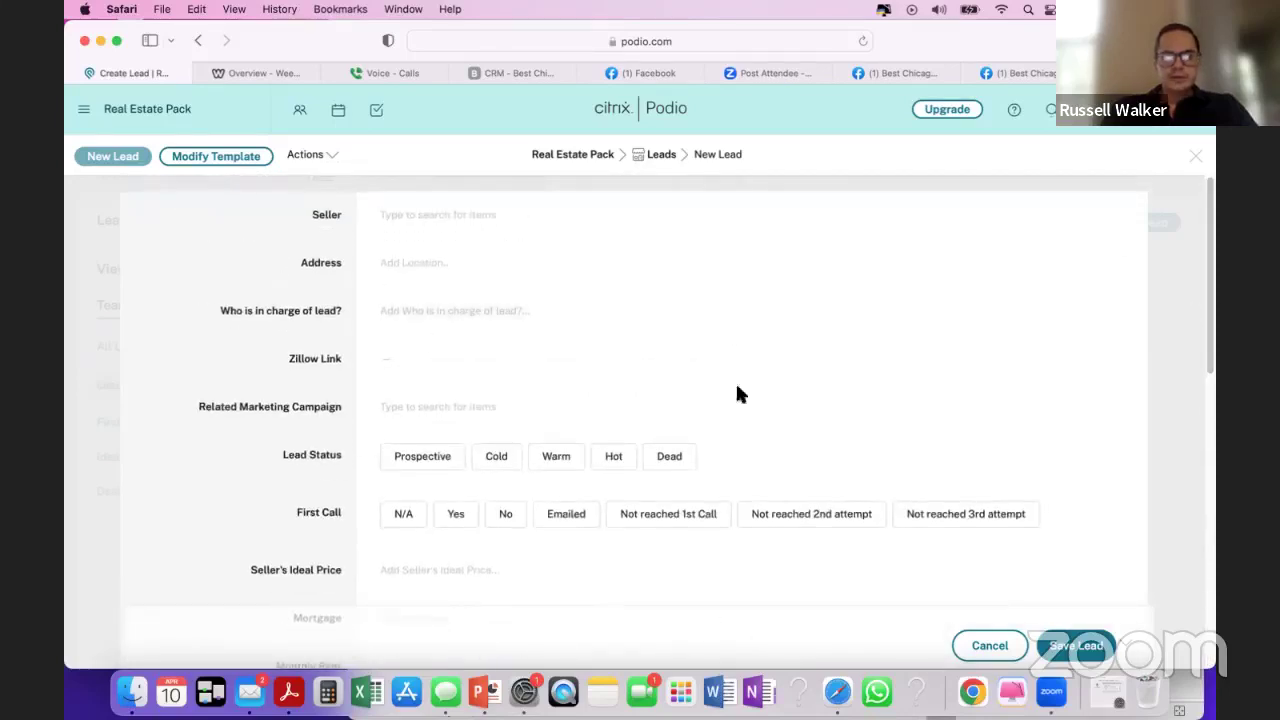
- Create a contact with only a first name in the lead's Seller field, and save and close the lead
{"action": "left_click", "coordinate": [437, 213]}
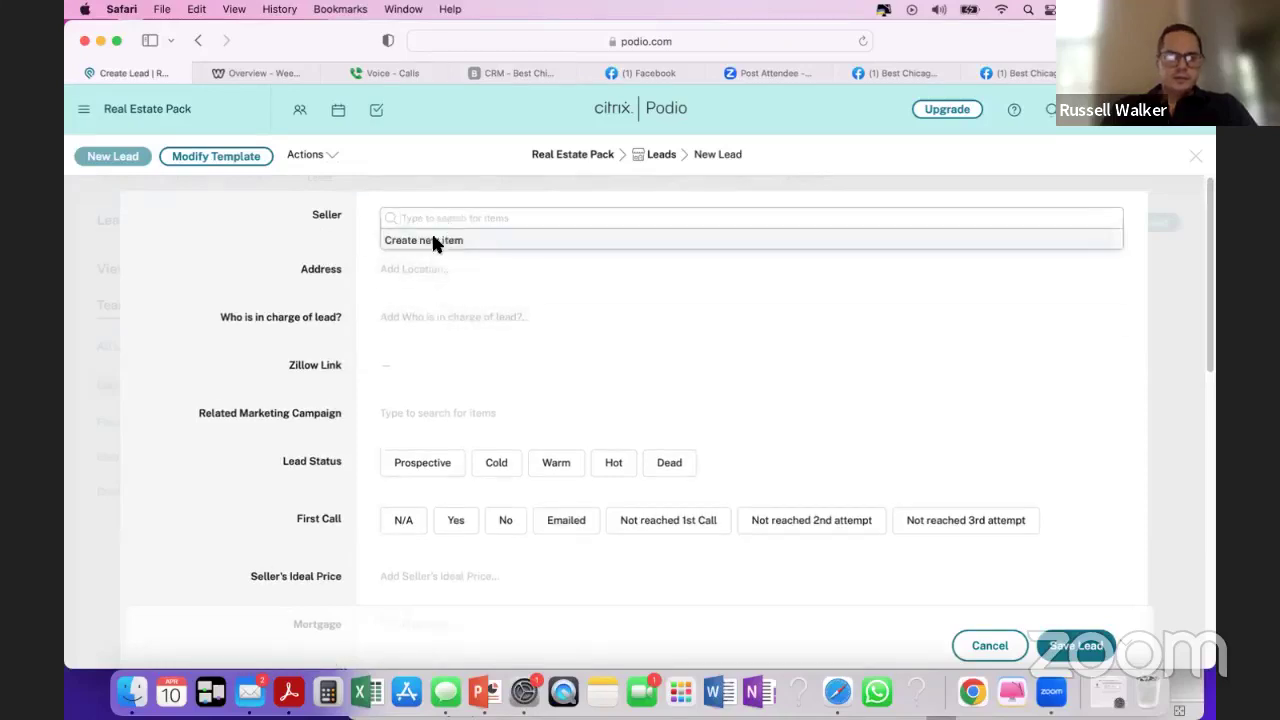
{"action": "left_click", "coordinate": [433, 240]}
{"action": "type", "text": "rus"}
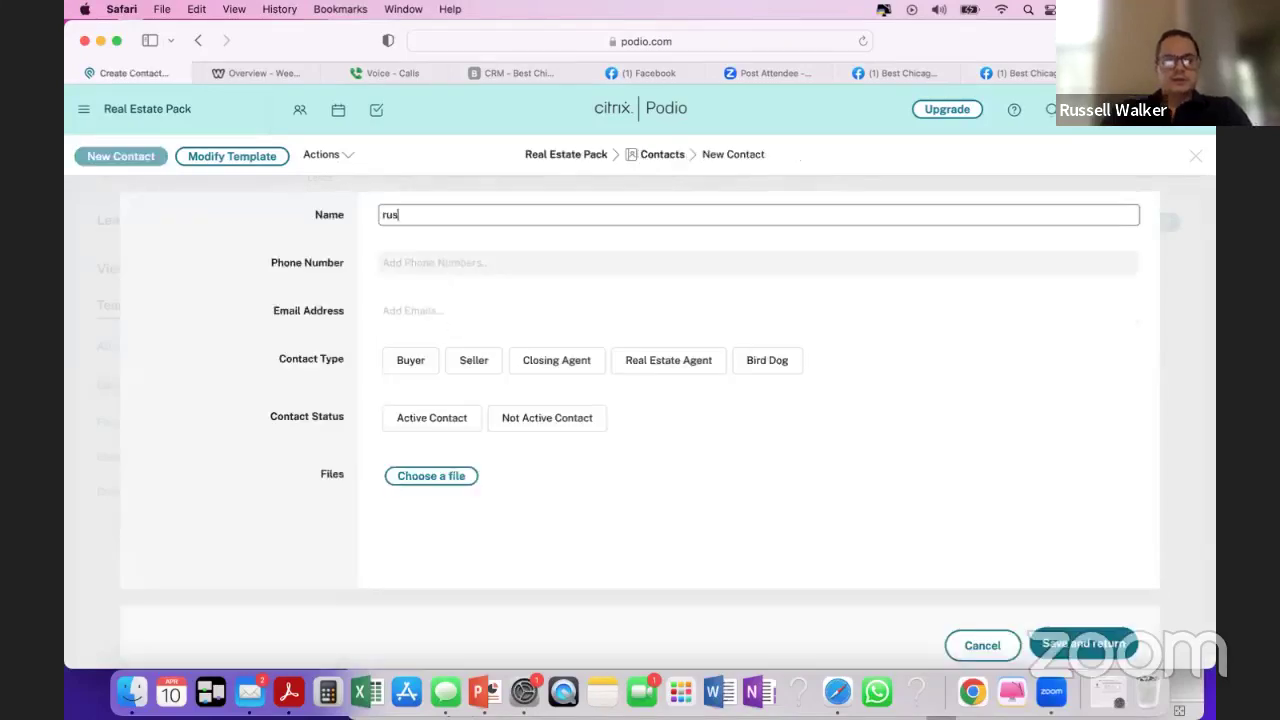
{"action": "key", "text": "Tab"}
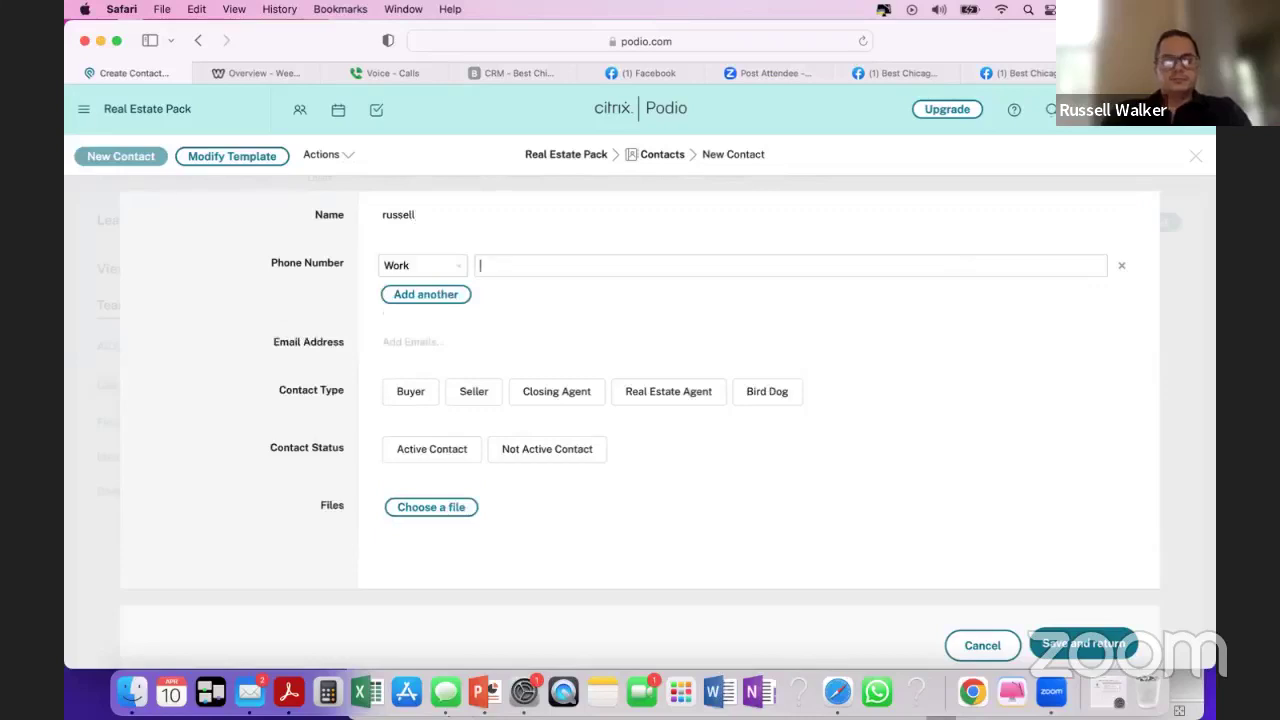
{"action": "left_click", "coordinate": [1060, 643]}
{"action": "left_click", "coordinate": [425, 268]}
{"action": "left_click", "coordinate": [419, 229]}
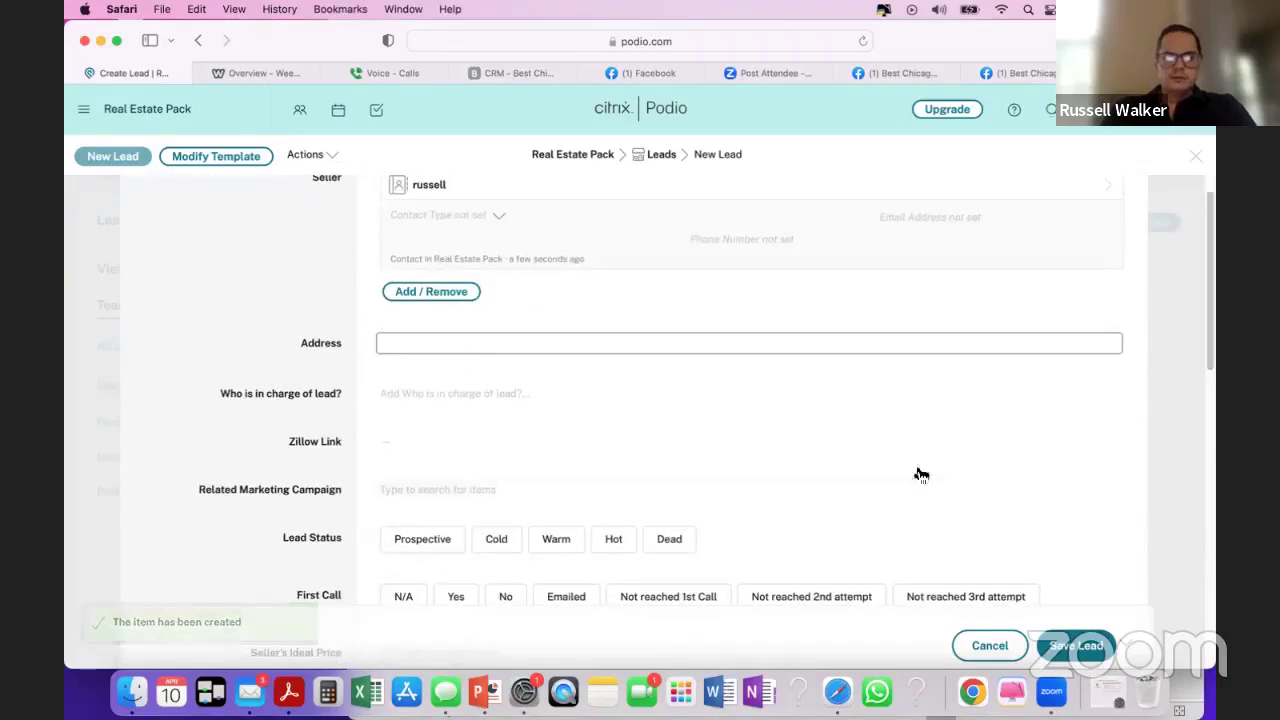
{"action": "left_click", "coordinate": [1077, 644]}
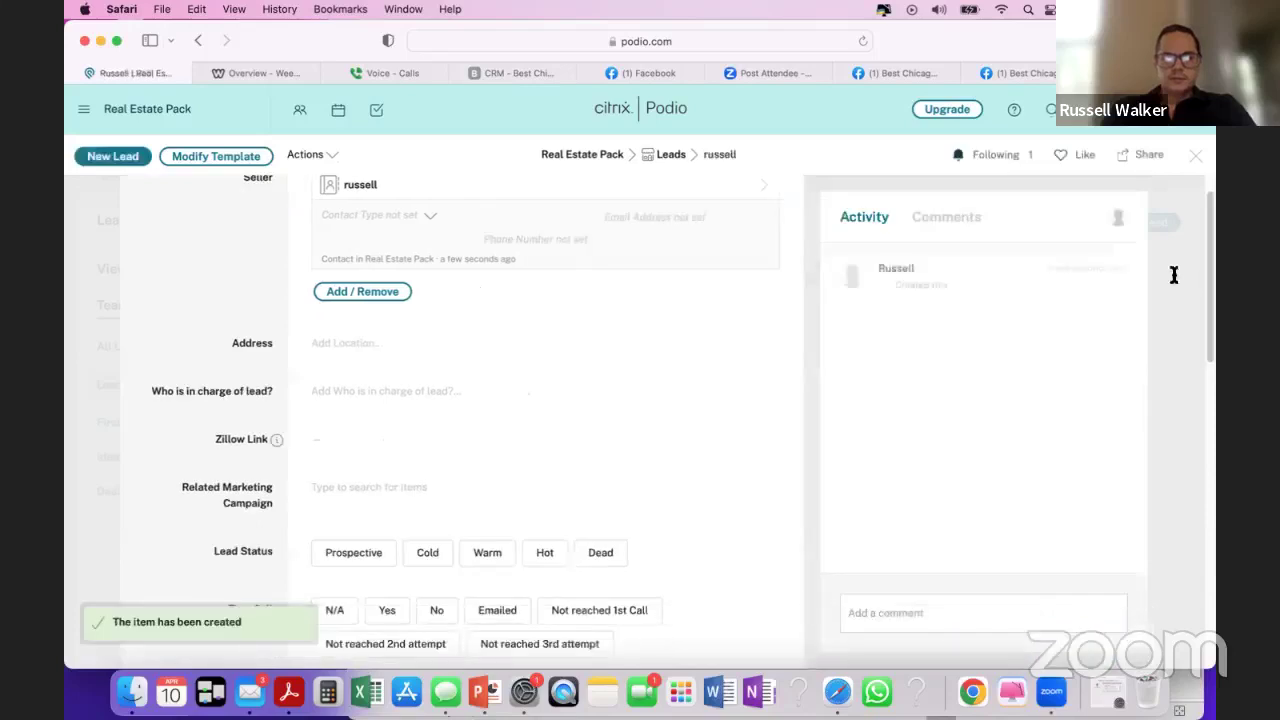
{"action": "left_click", "coordinate": [1188, 155]}
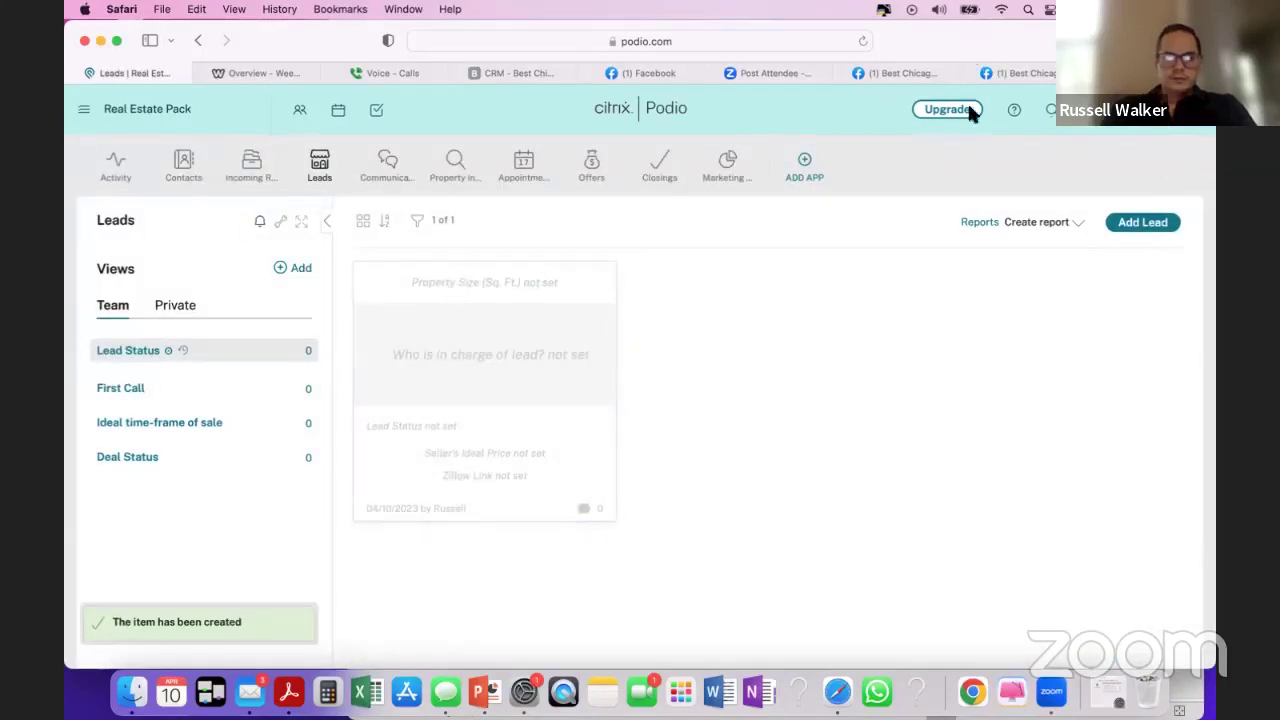
- Search the leads for the seller's first name and open the matching lead to examine its fields and Lead Status options
{"action": "left_click_drag", "start_coordinate": [967, 84], "coordinate": [967, 151]}
{"action": "left_click_drag", "start_coordinate": [949, 104], "coordinate": [939, 79]}
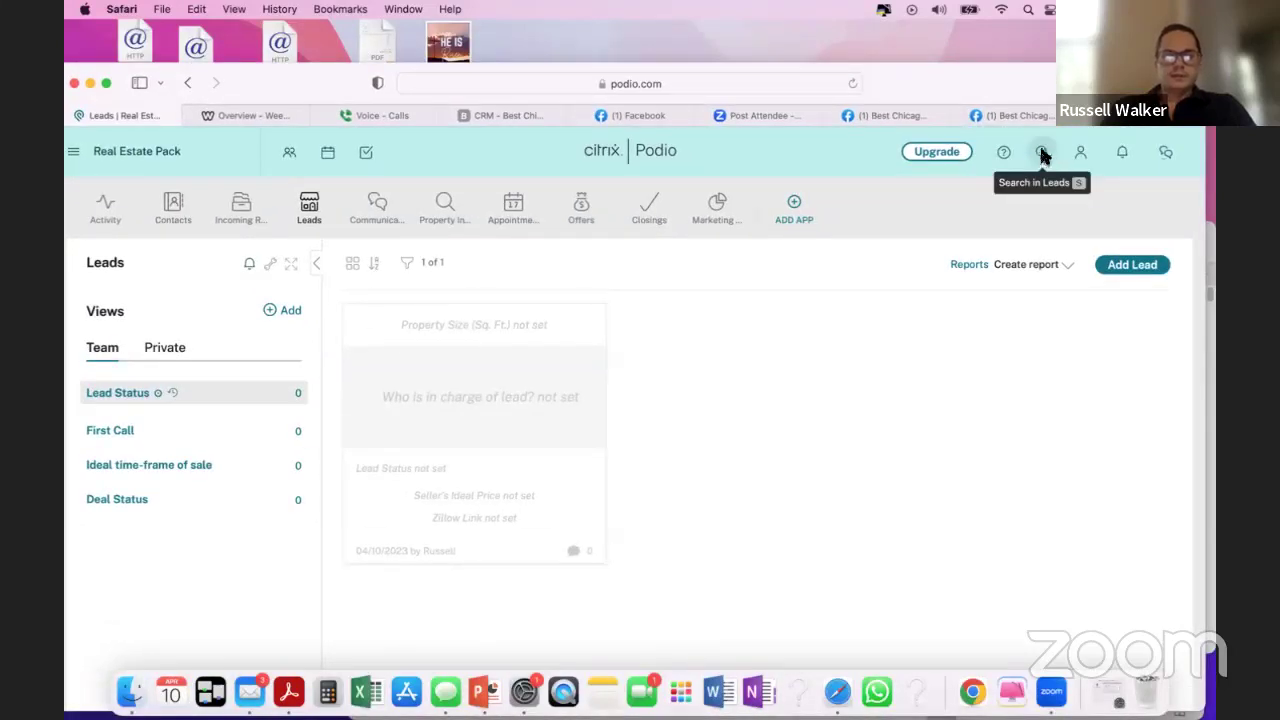
{"action": "left_click", "coordinate": [1042, 153]}
{"action": "type", "text": "Russe"}
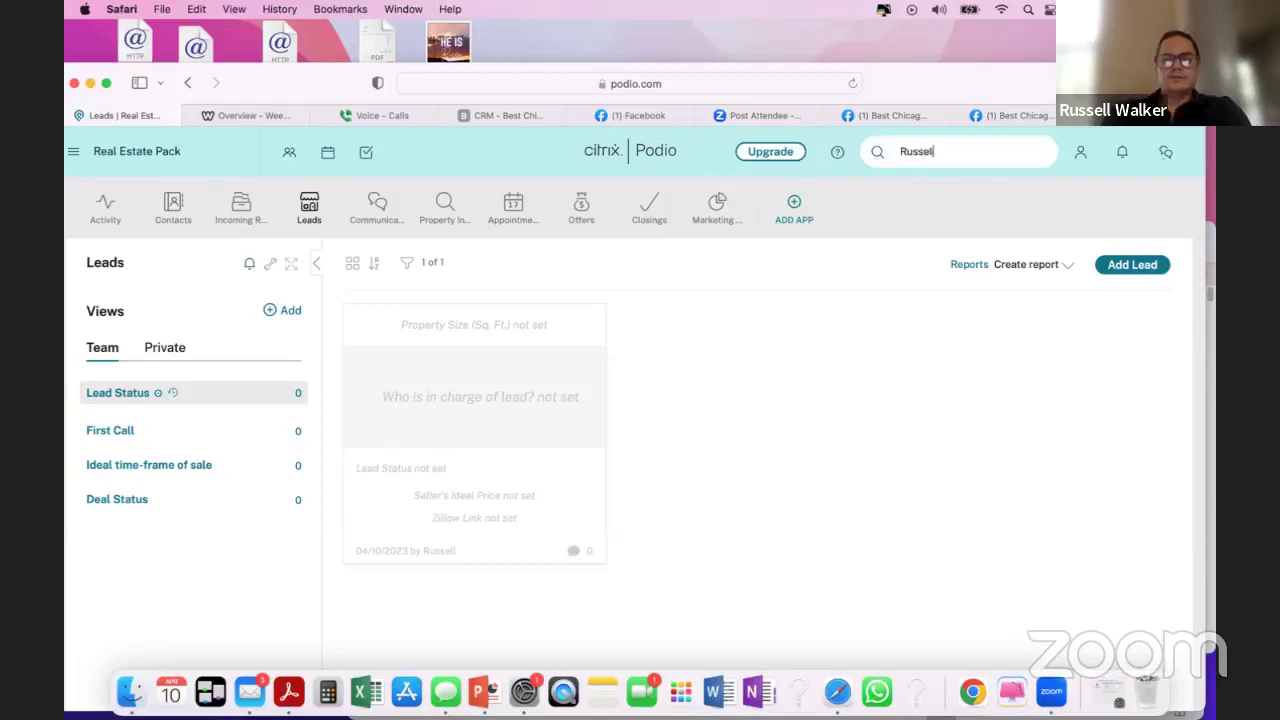
{"action": "type", "text": "ll"}
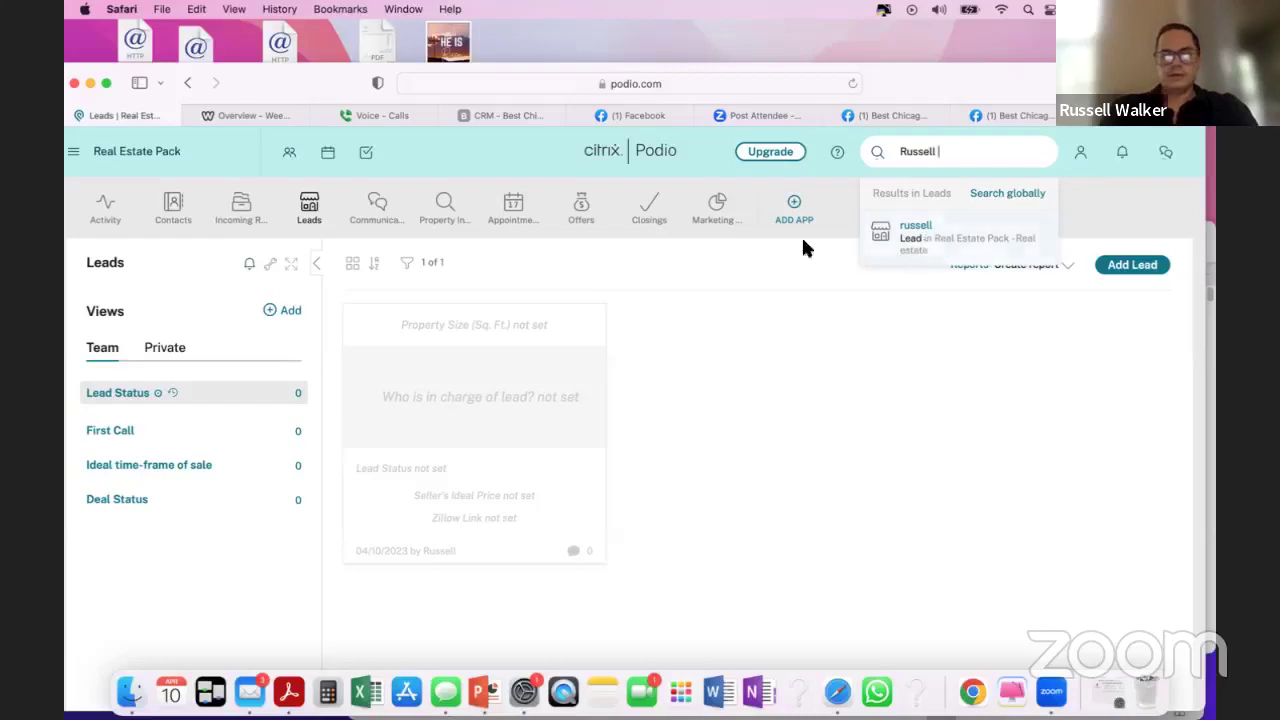
{"action": "left_click", "coordinate": [934, 241]}
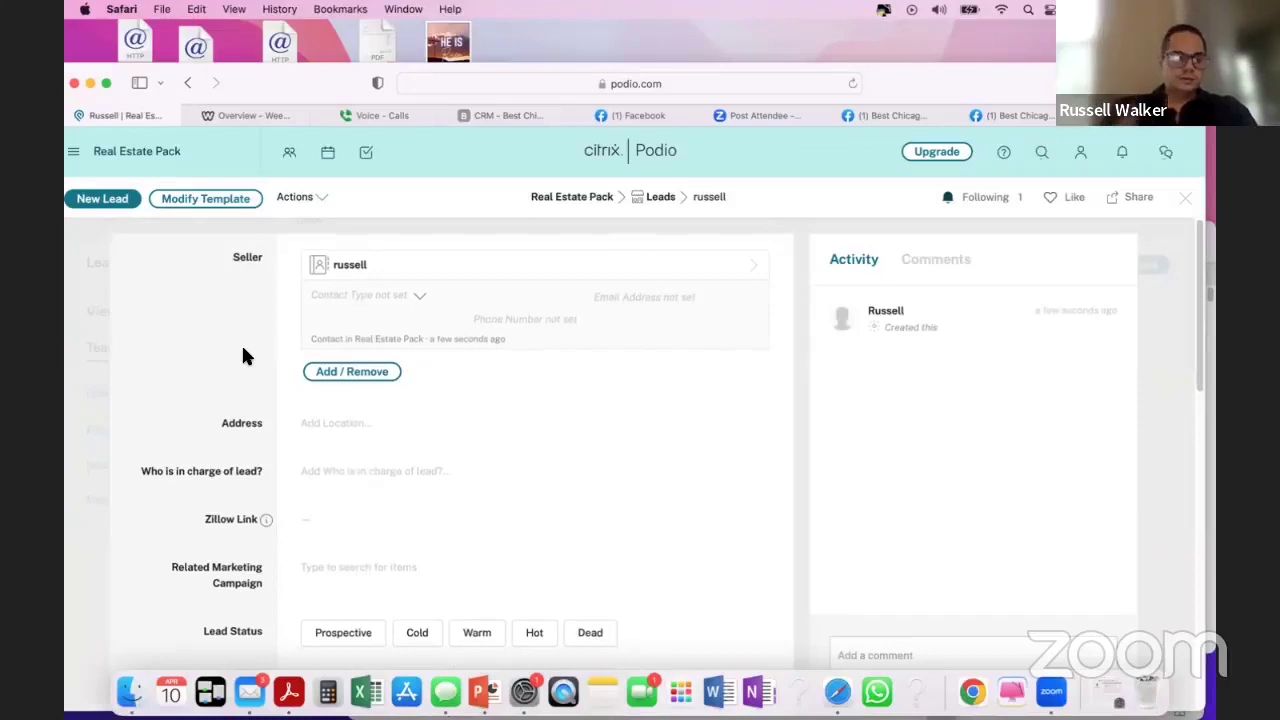
{"action": "scroll", "coordinate": [245, 357], "scroll_direction": "down", "scroll_amount": 3}
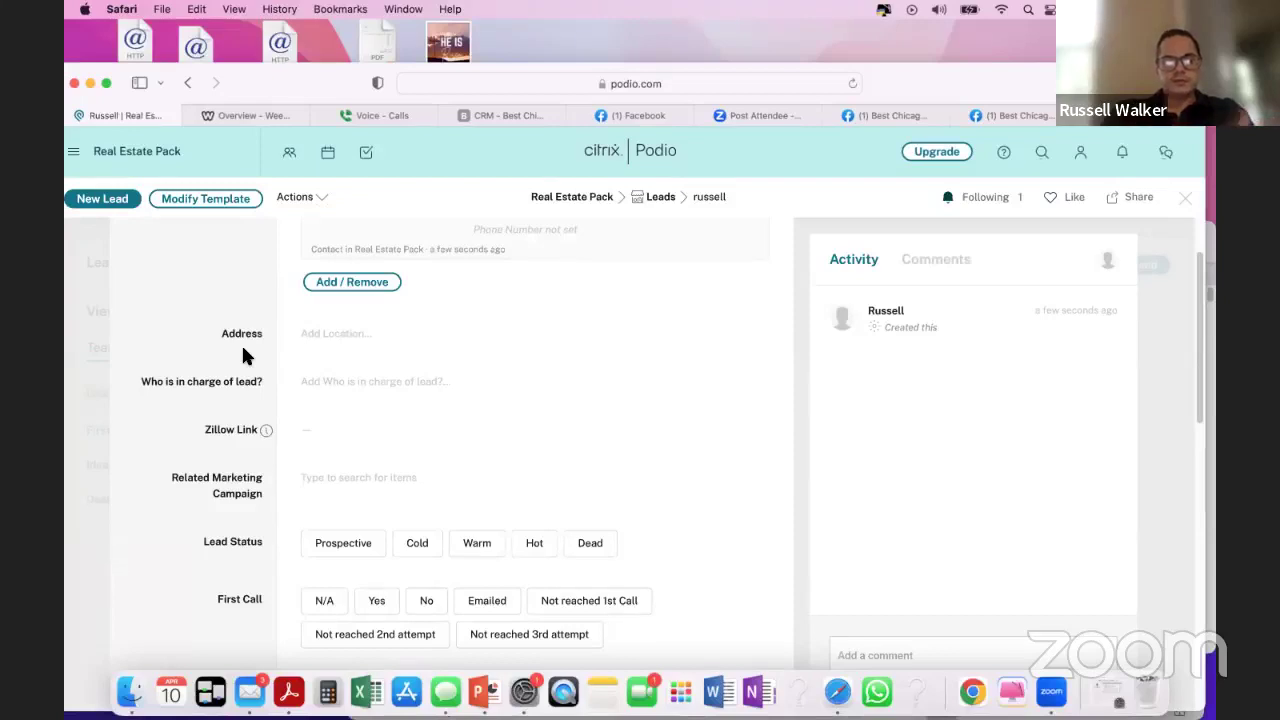
{"action": "scroll", "coordinate": [320, 430], "scroll_direction": "down", "scroll_amount": 2}
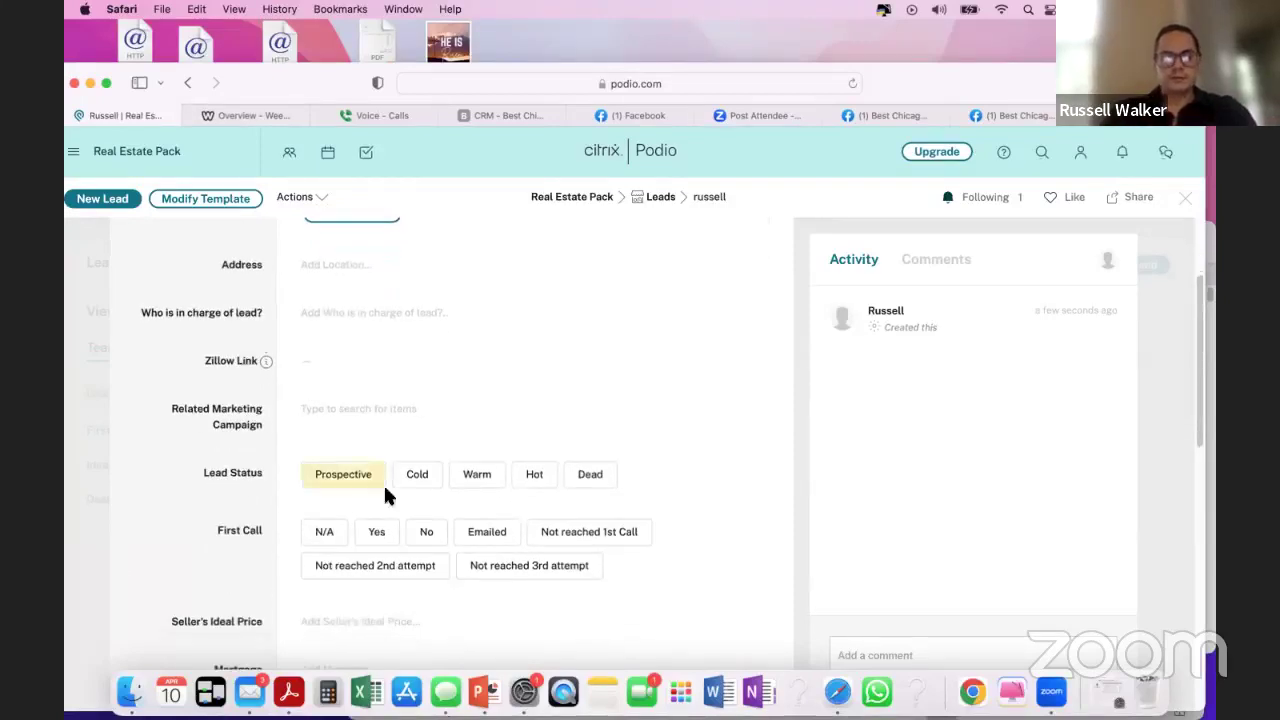
- Add the comment "Talked on April 23 seller wants to move forward with cash offer" to the lead
{"action": "scroll", "coordinate": [357, 514], "scroll_direction": "down", "scroll_amount": 3}
{"action": "scroll", "coordinate": [305, 545], "scroll_direction": "down", "scroll_amount": 10}
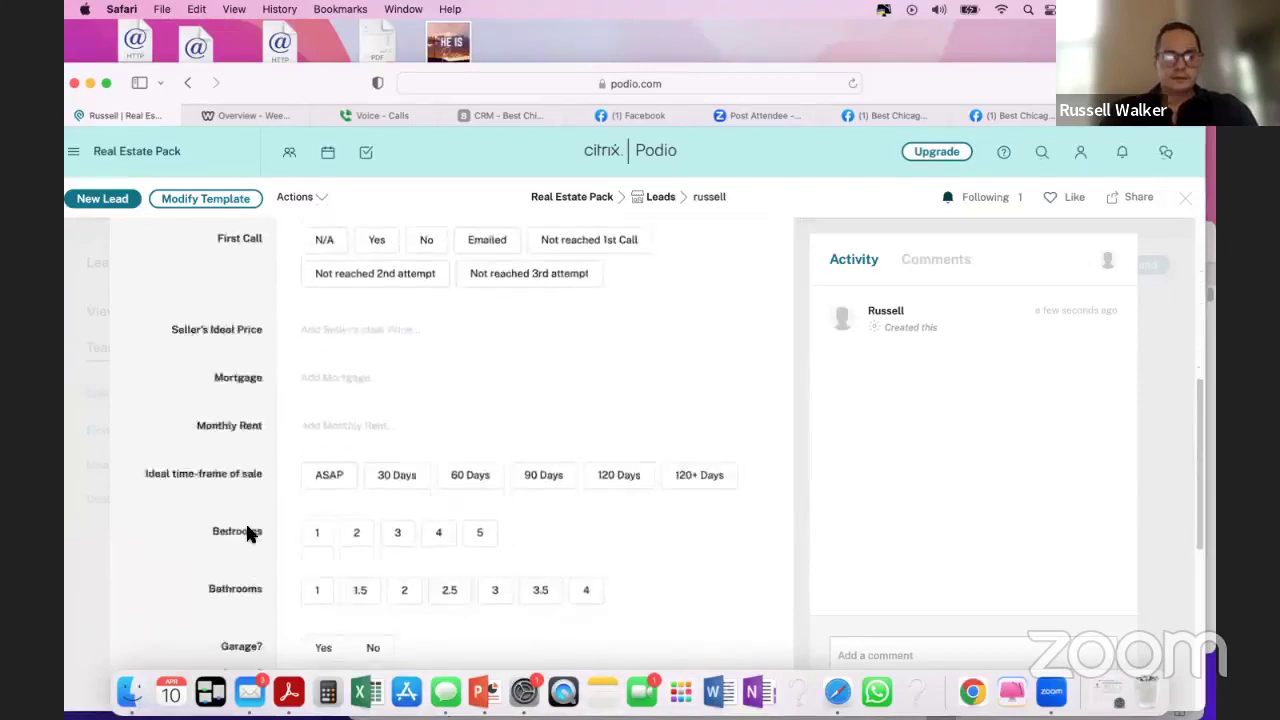
{"action": "scroll", "coordinate": [278, 520], "scroll_direction": "up", "scroll_amount": 10}
{"action": "scroll", "coordinate": [320, 560], "scroll_direction": "down", "scroll_amount": 12}
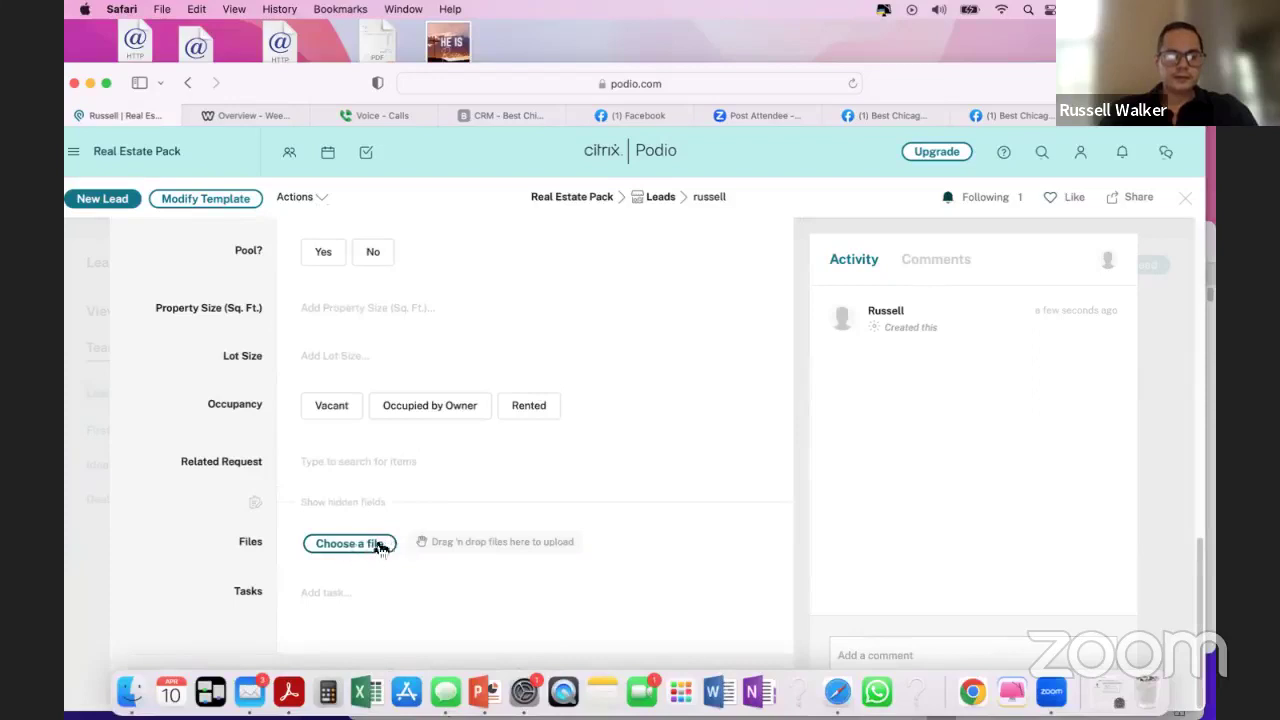
{"action": "left_click", "coordinate": [1095, 658]}
{"action": "type", "text": "Talked on April 23 seller want"}
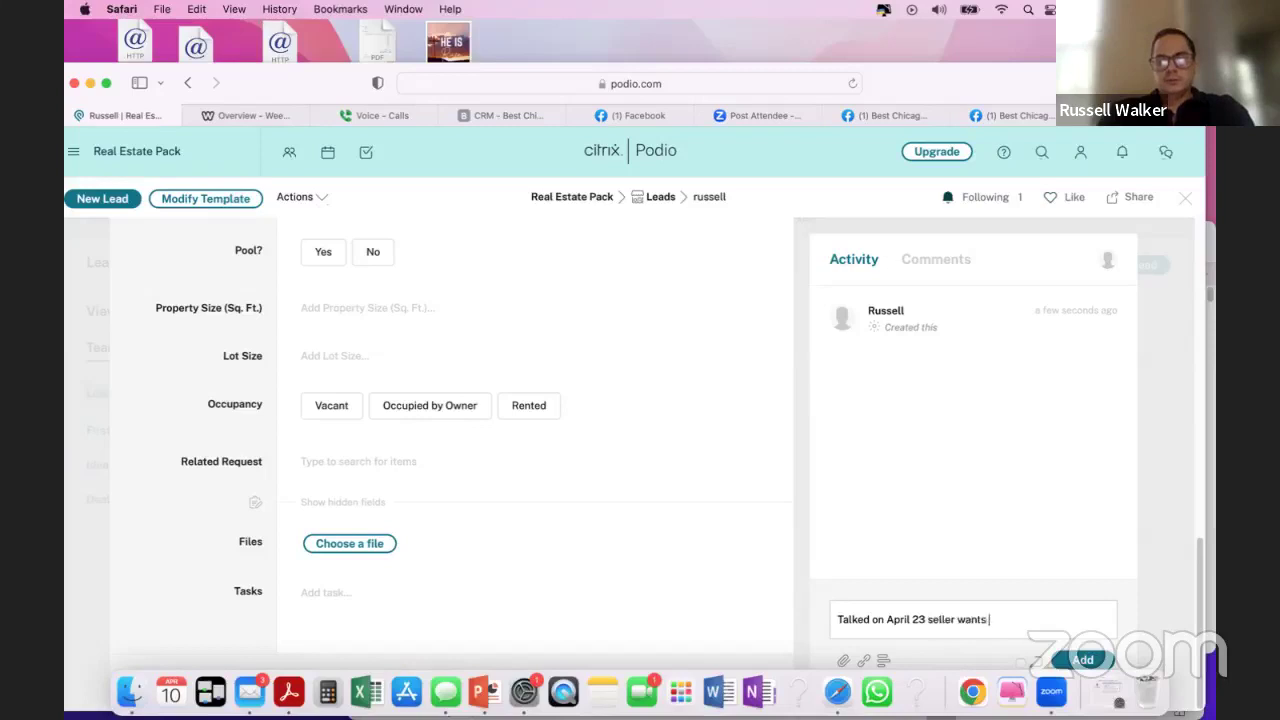
{"action": "type", "text": "sh offer"}
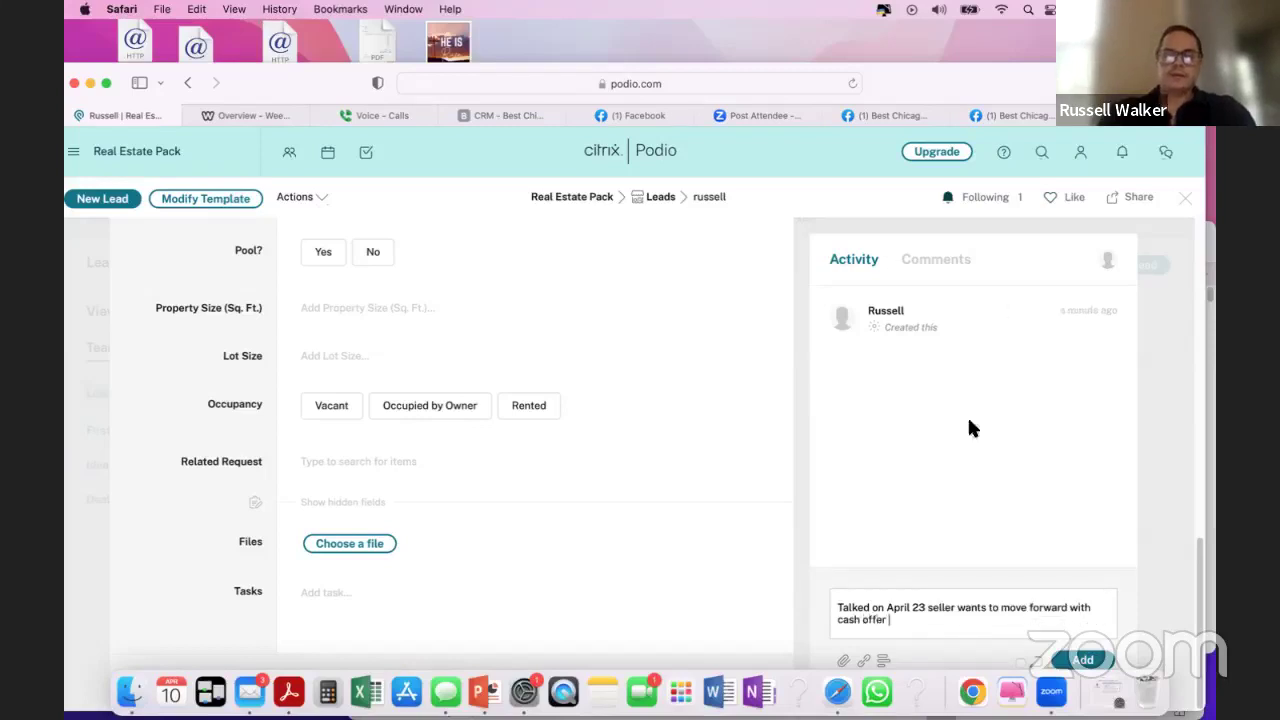
{"action": "triple_click", "coordinate": [896, 606]}
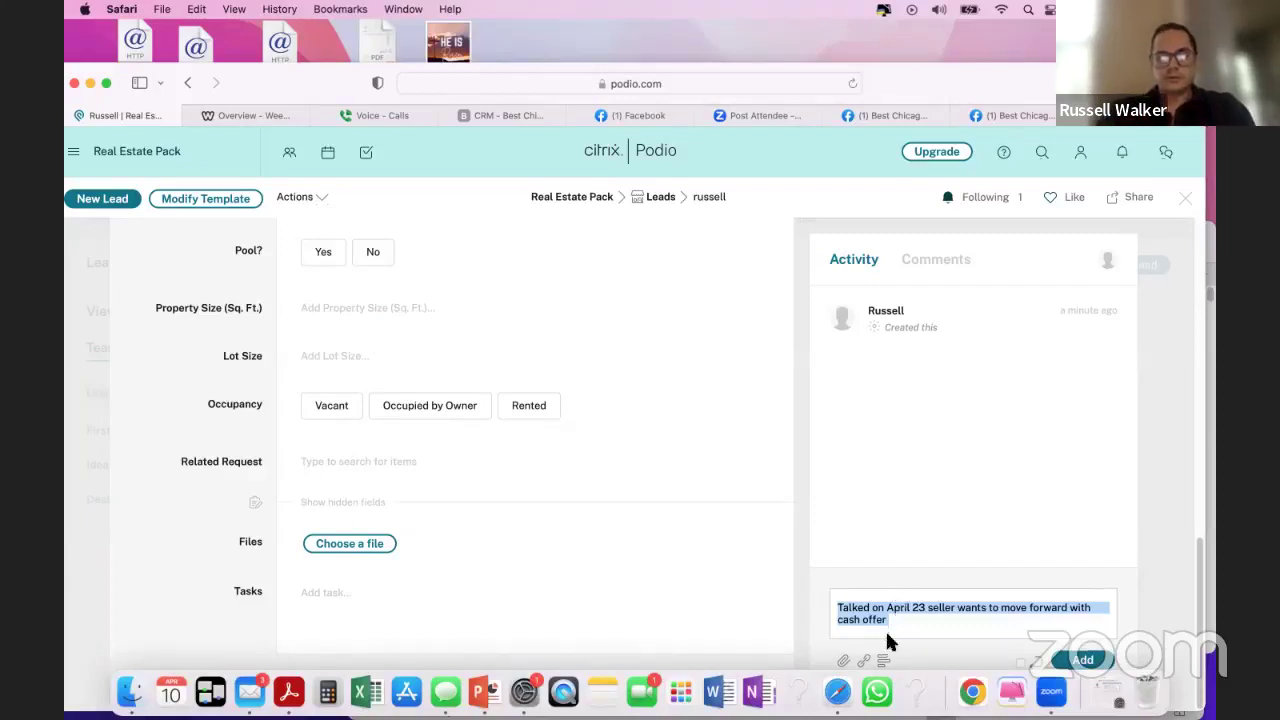
{"action": "left_click", "coordinate": [901, 631]}
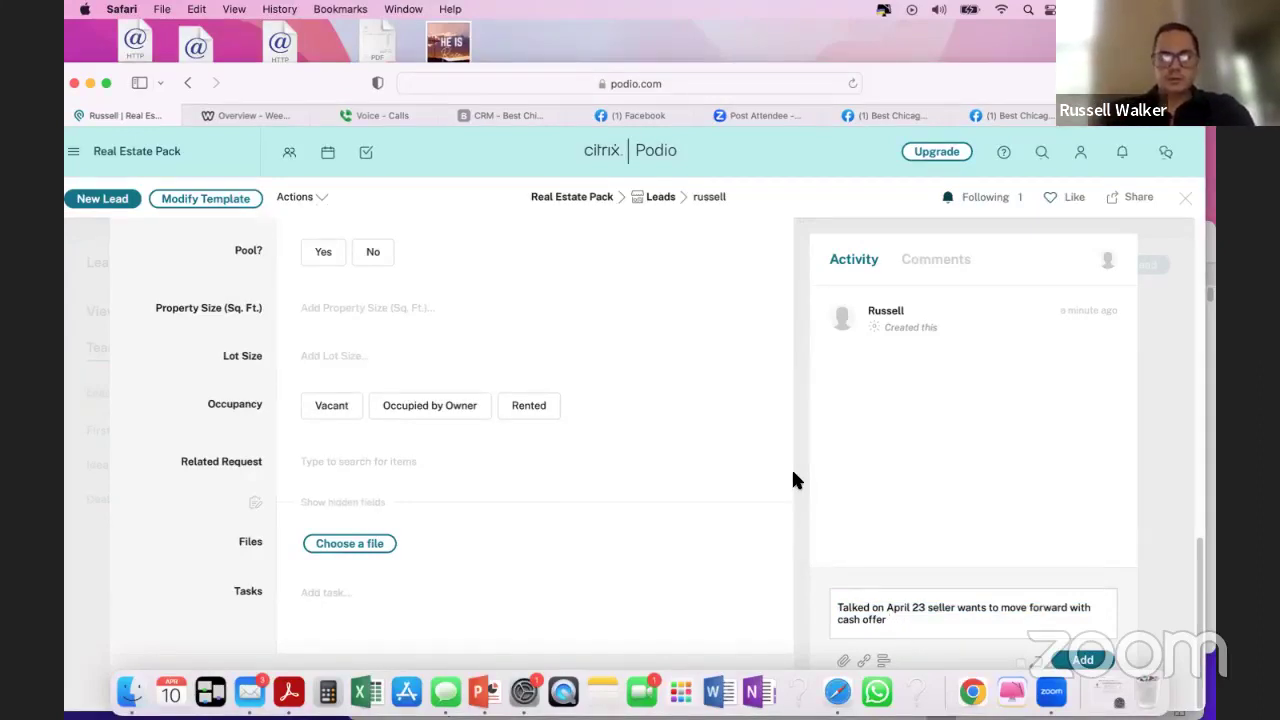
{"action": "triple_click", "coordinate": [966, 614]}
{"action": "left_click", "coordinate": [968, 608]}
{"action": "left_click", "coordinate": [1062, 655]}
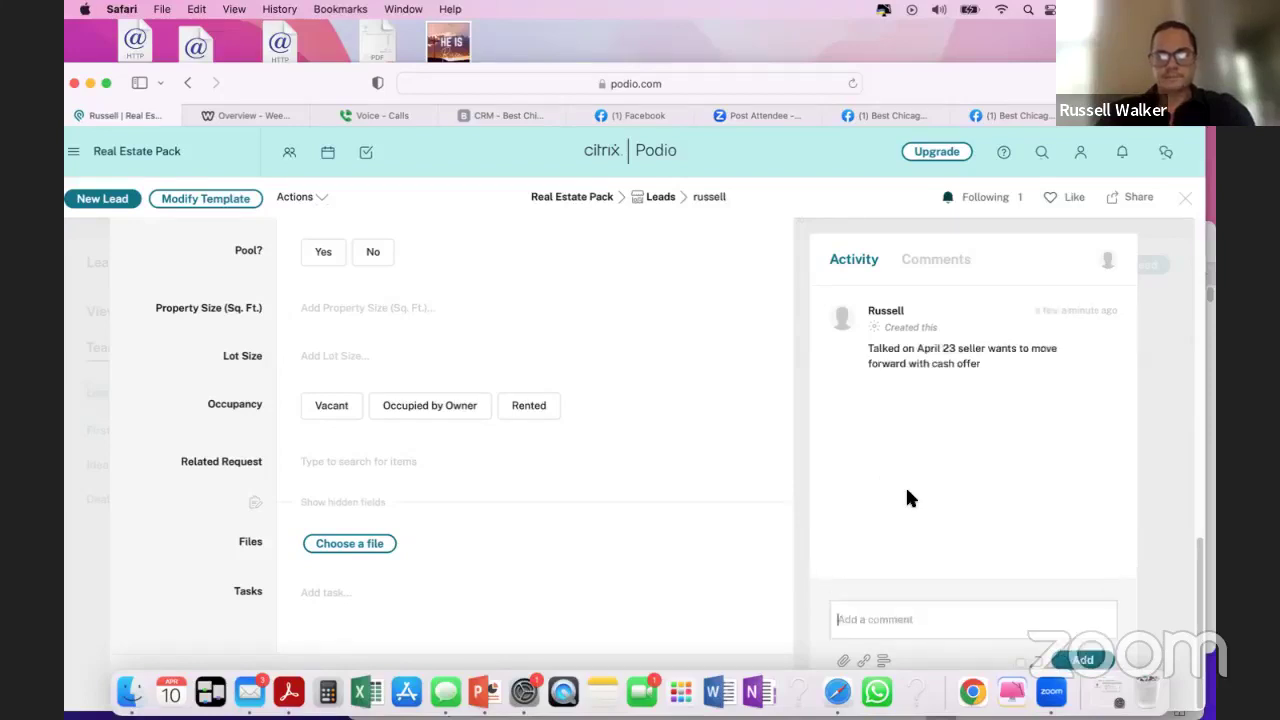
- Review the posted comment in the lead's activity and close the lead to return to the Leads list
{"action": "triple_click", "coordinate": [925, 363]}
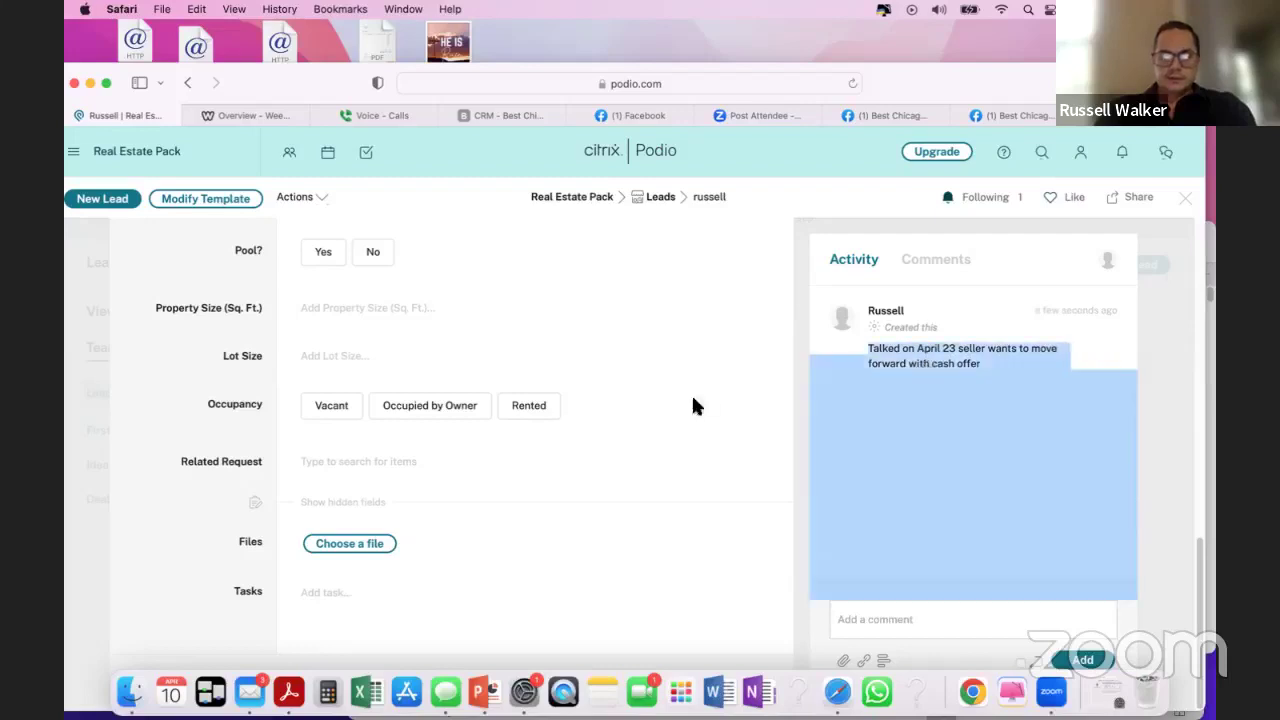
{"action": "left_click", "coordinate": [838, 451]}
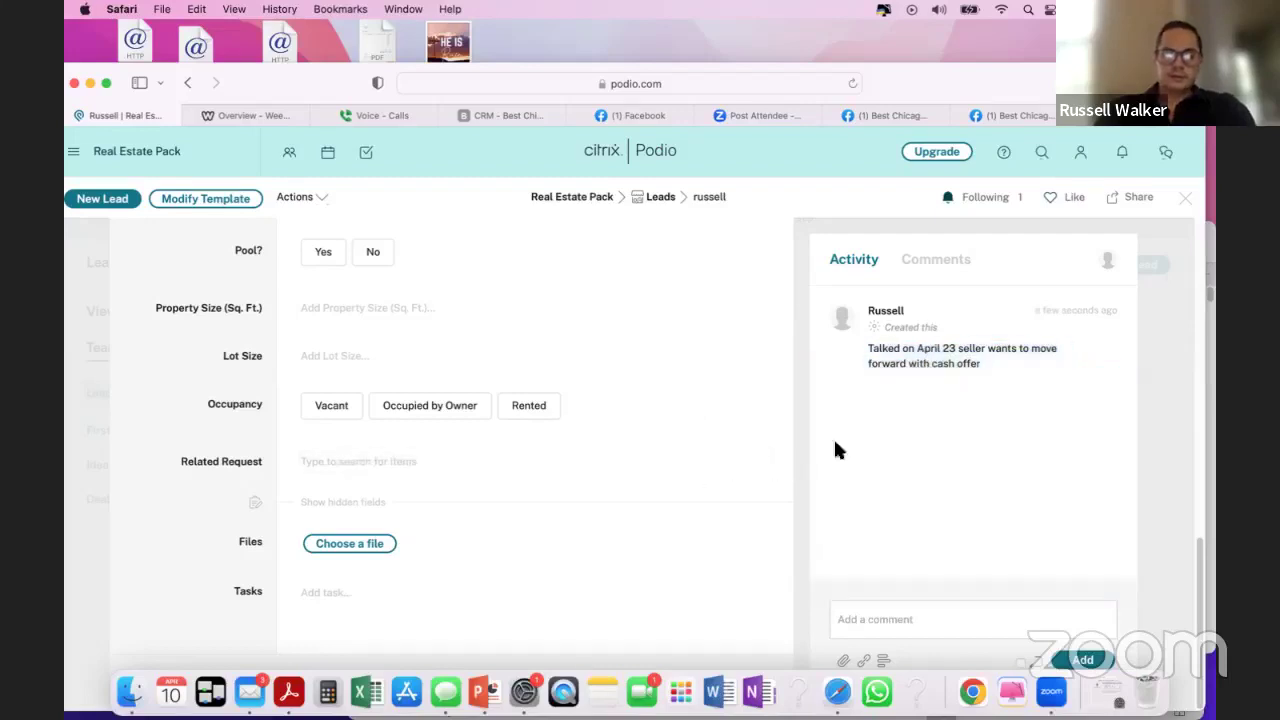
{"action": "left_click_drag", "start_coordinate": [922, 362], "coordinate": [871, 354]}
{"action": "triple_click", "coordinate": [868, 351]}
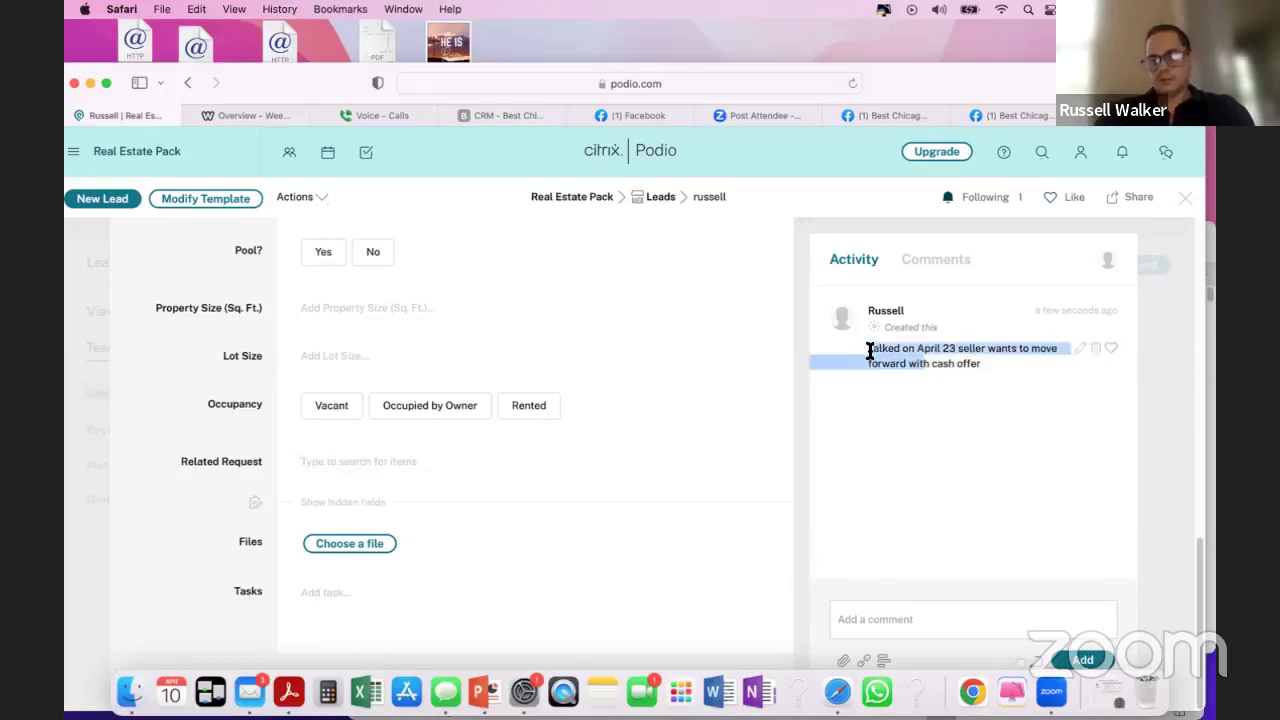
{"action": "left_click", "coordinate": [752, 500]}
{"action": "scroll", "coordinate": [531, 491], "scroll_direction": "up", "scroll_amount": 2}
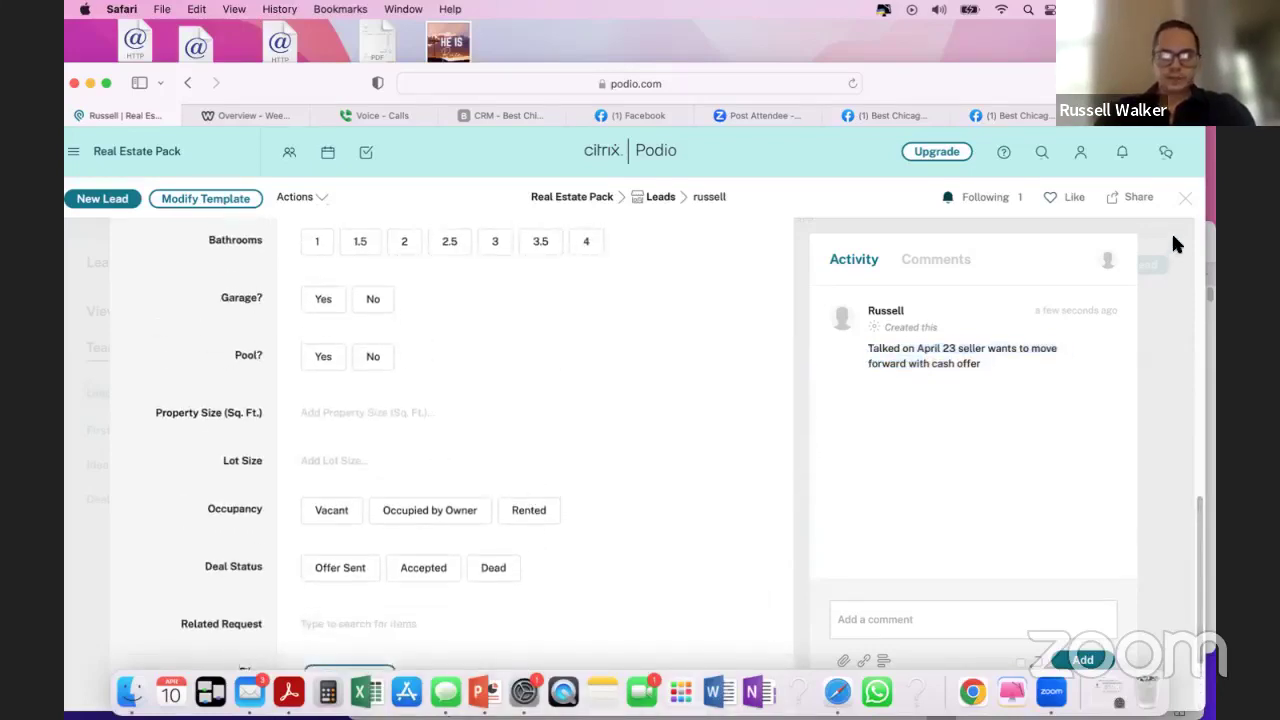
{"action": "left_click", "coordinate": [1171, 233]}
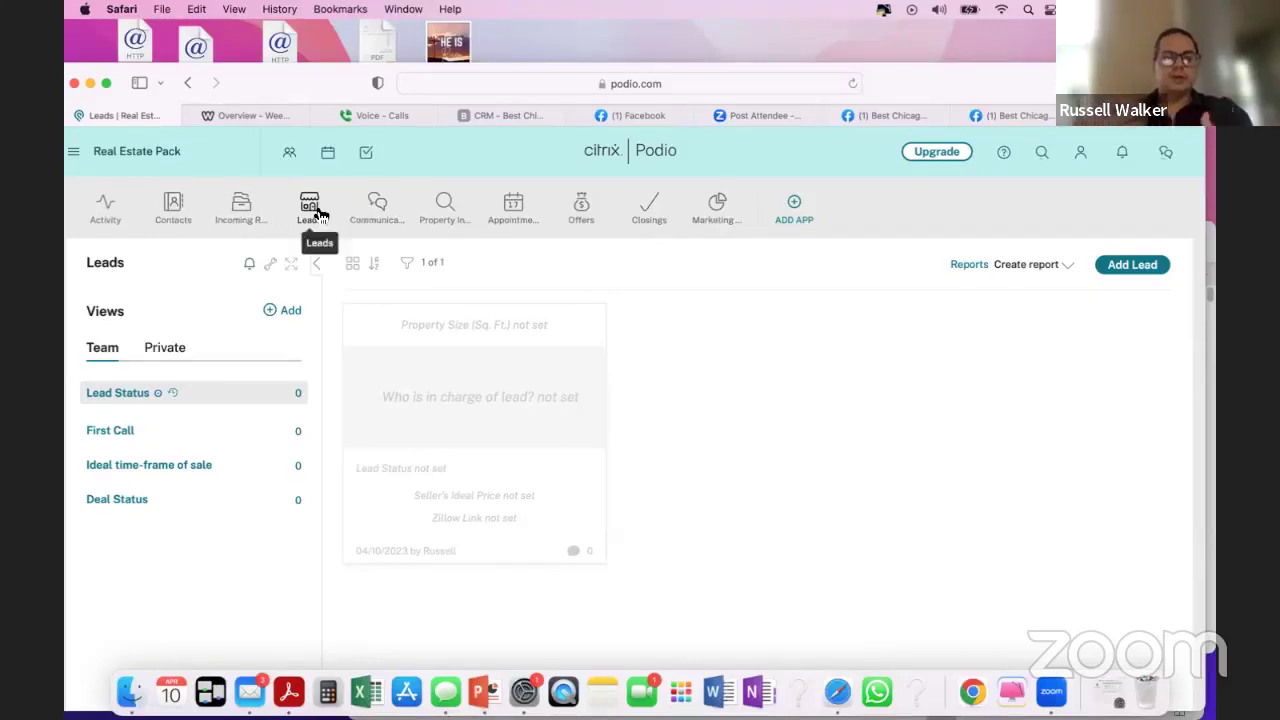
- Reopen the lead from the Leads list and look at the blank new-task form from its Tasks field
{"action": "left_click", "coordinate": [451, 377]}
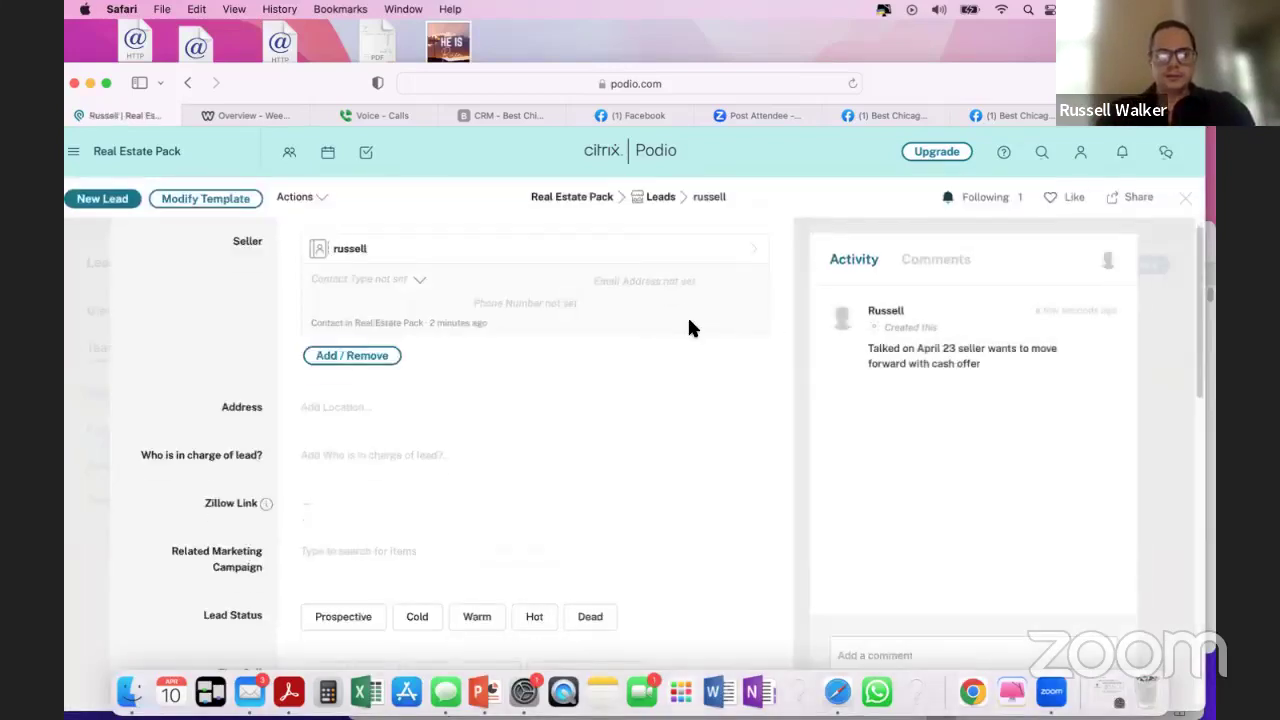
{"action": "scroll", "coordinate": [688, 328], "scroll_direction": "down", "scroll_amount": 3}
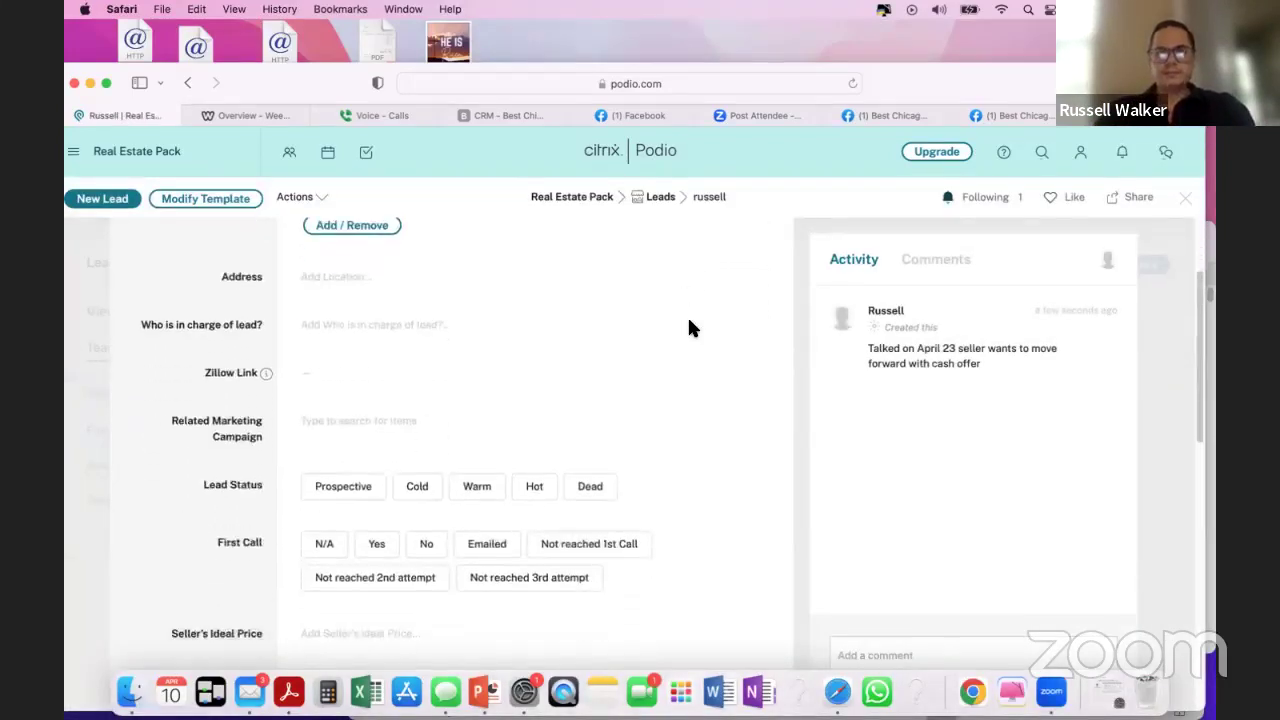
{"action": "scroll", "coordinate": [517, 448], "scroll_direction": "up", "scroll_amount": 3}
{"action": "scroll", "coordinate": [517, 448], "scroll_direction": "down", "scroll_amount": 10}
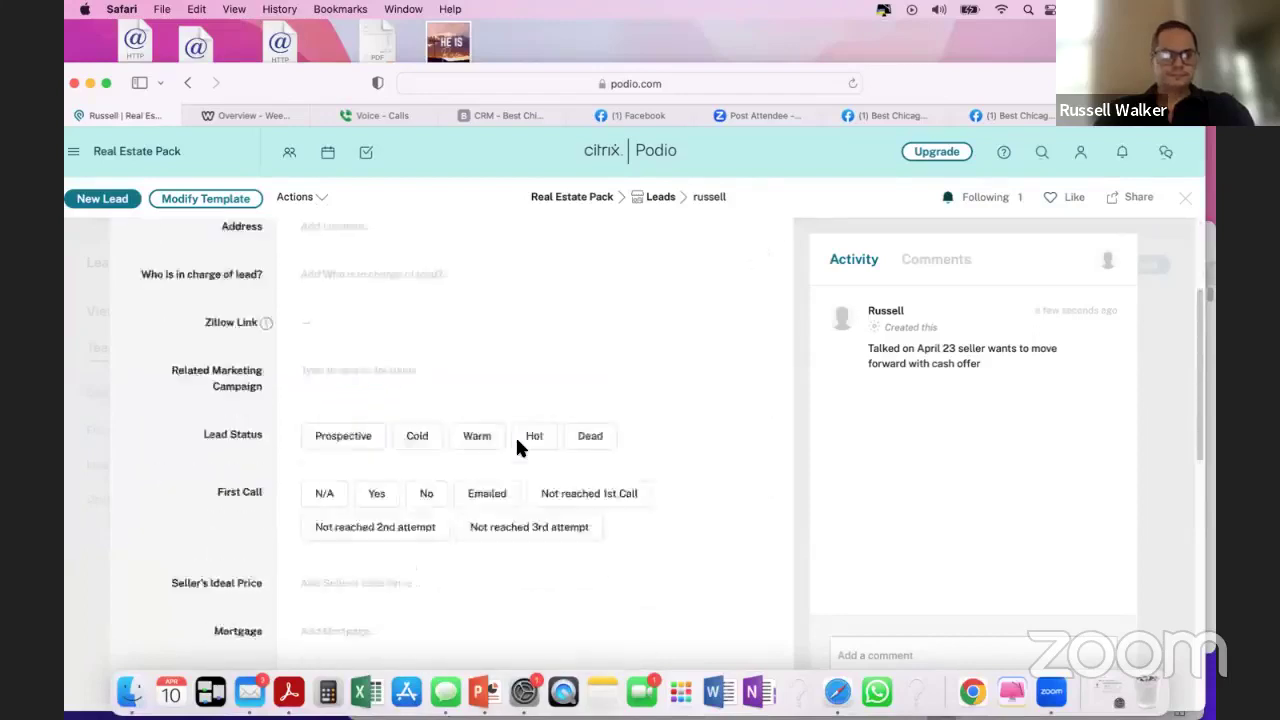
{"action": "left_click", "coordinate": [326, 596]}
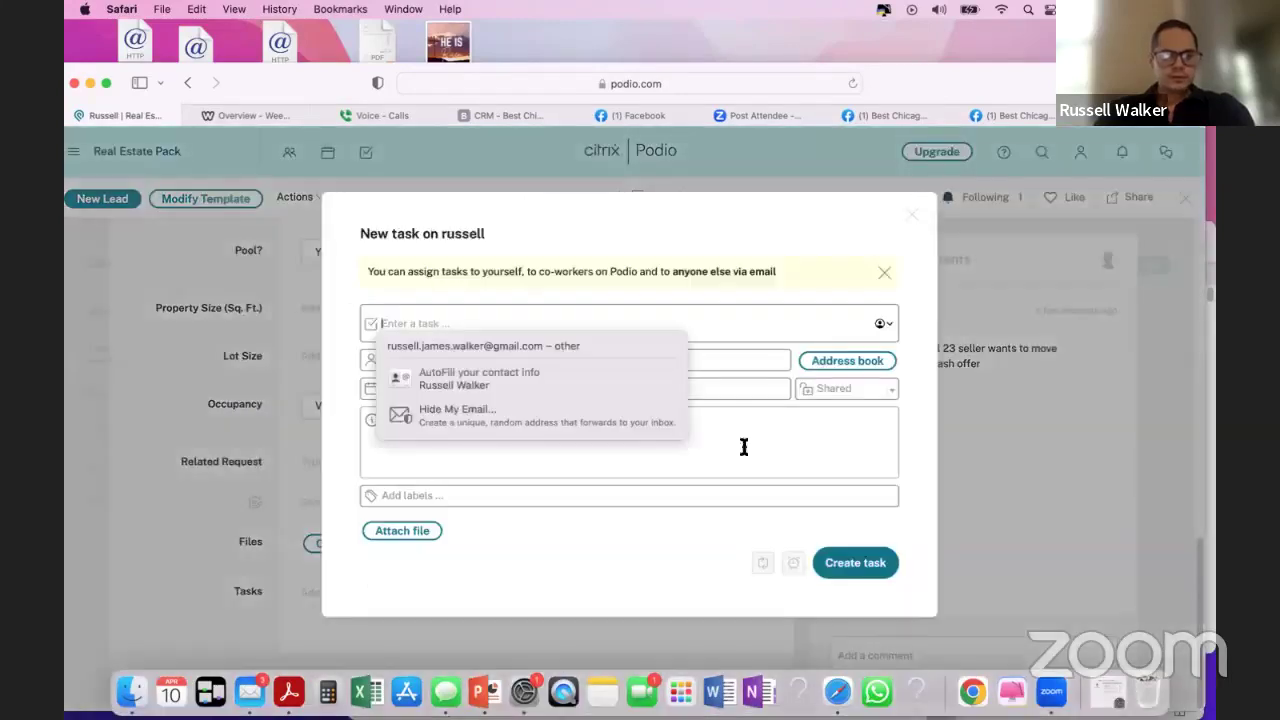
{"action": "left_click", "coordinate": [913, 228]}
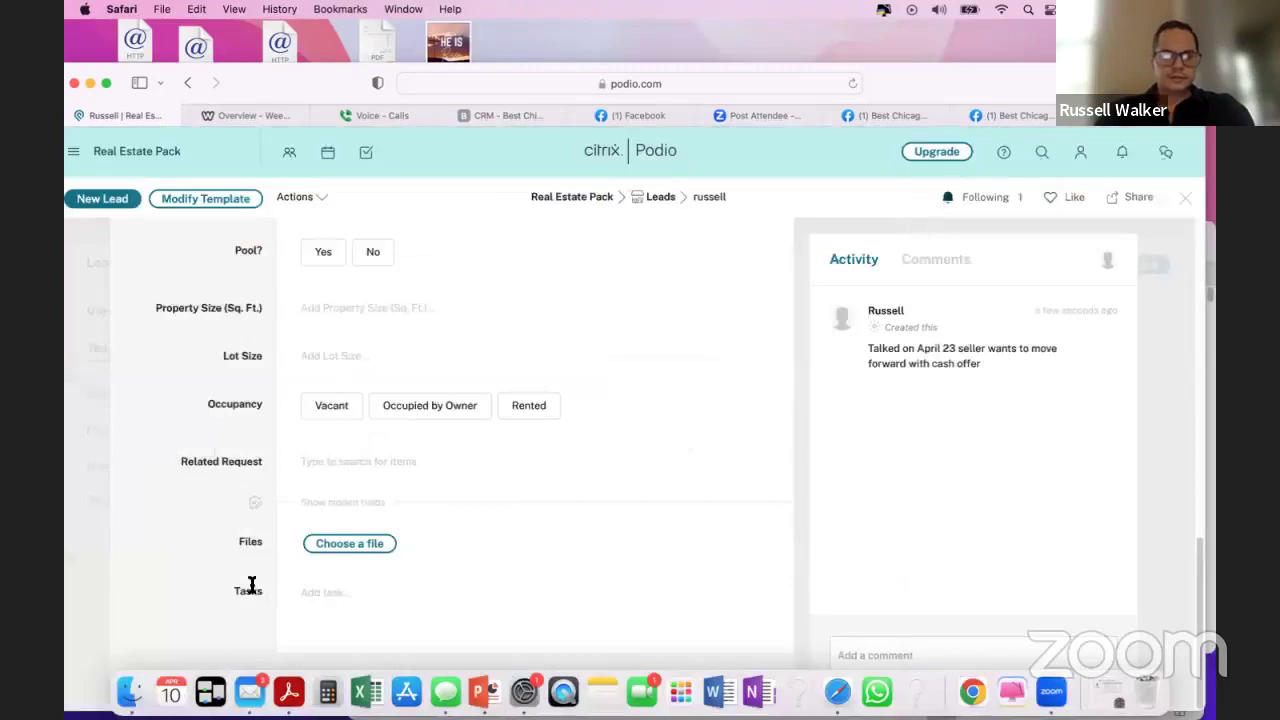
- Start a new task on the lead with "F/u with lead was interested in cash offer" as both title and description
{"action": "left_click", "coordinate": [318, 595]}
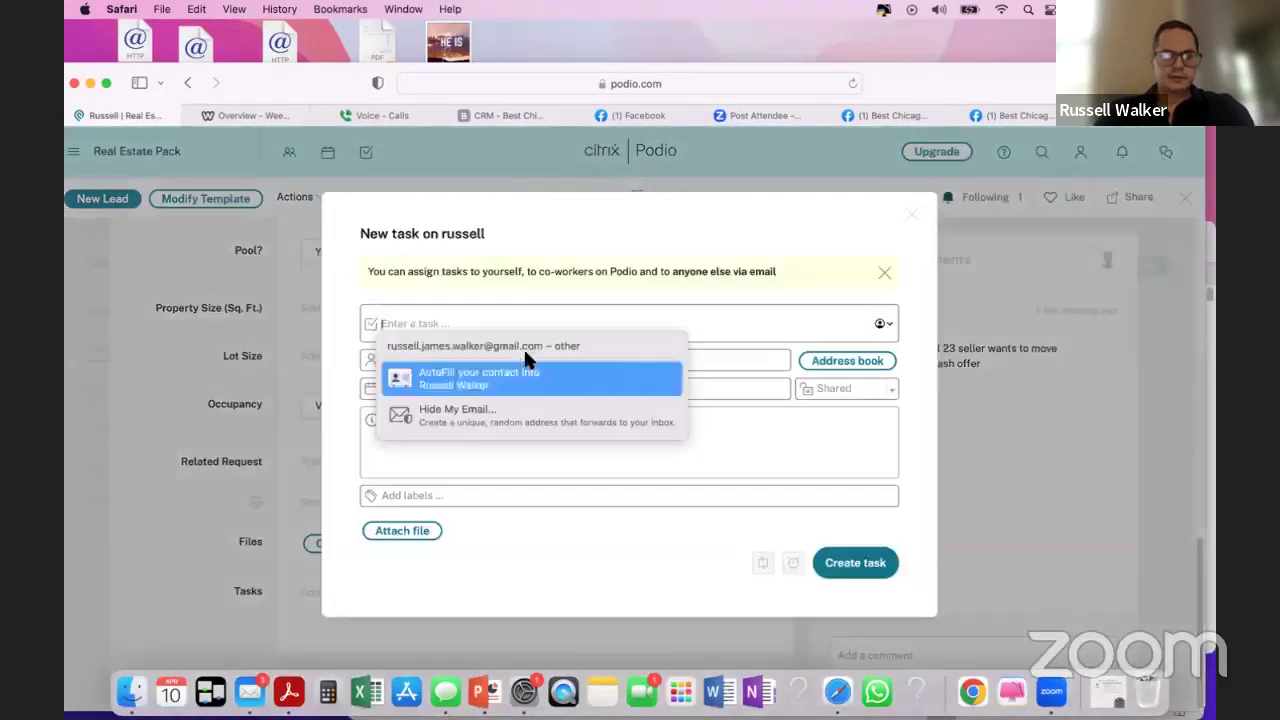
{"action": "type", "text": "F/u with lead"}
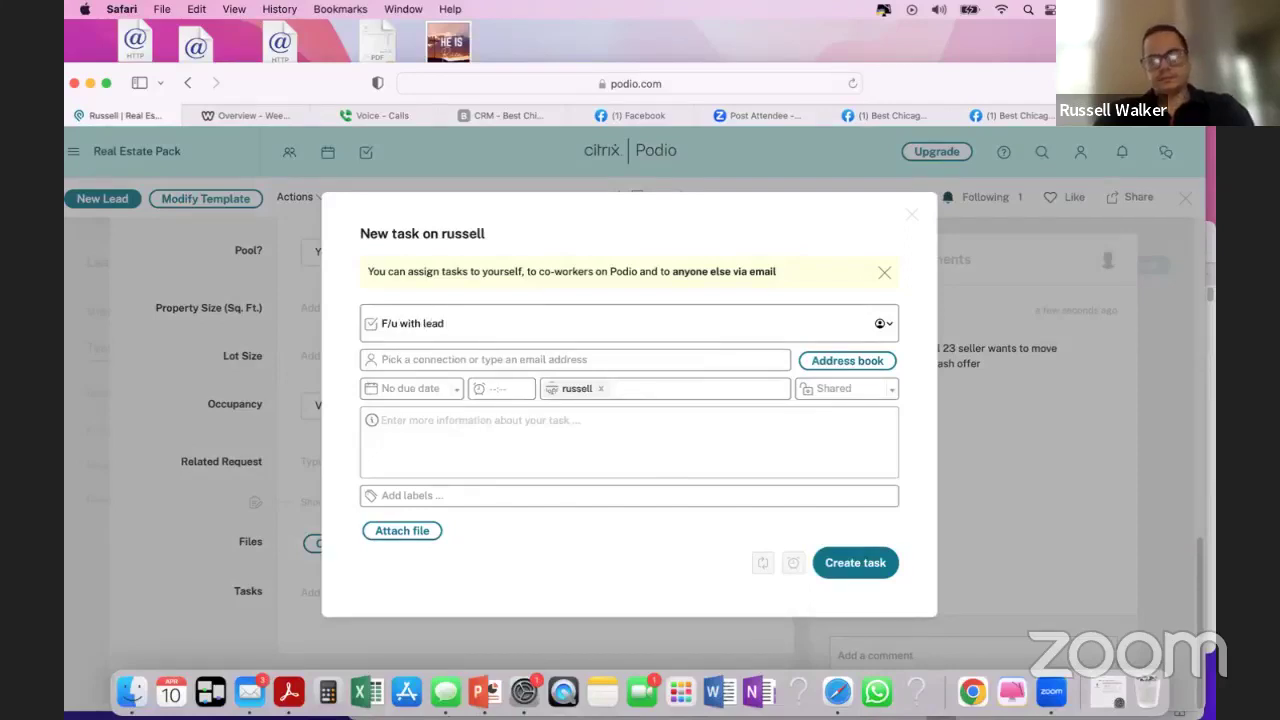
{"action": "type", "text": " was interested i"}
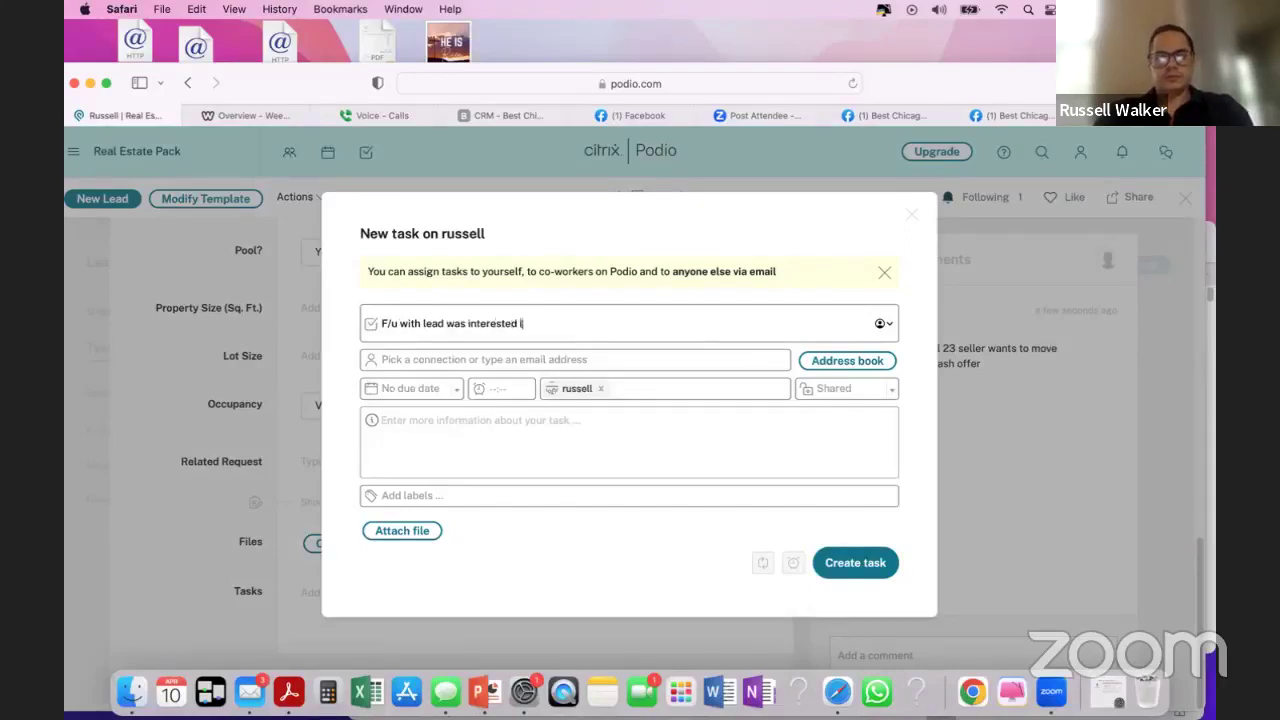
{"action": "type", "text": "n cash f"}
{"action": "type", "text": "ff"}
{"action": "left_click", "coordinate": [469, 417]}
{"action": "type", "text": "F/u with lead was interested in cash offer"}
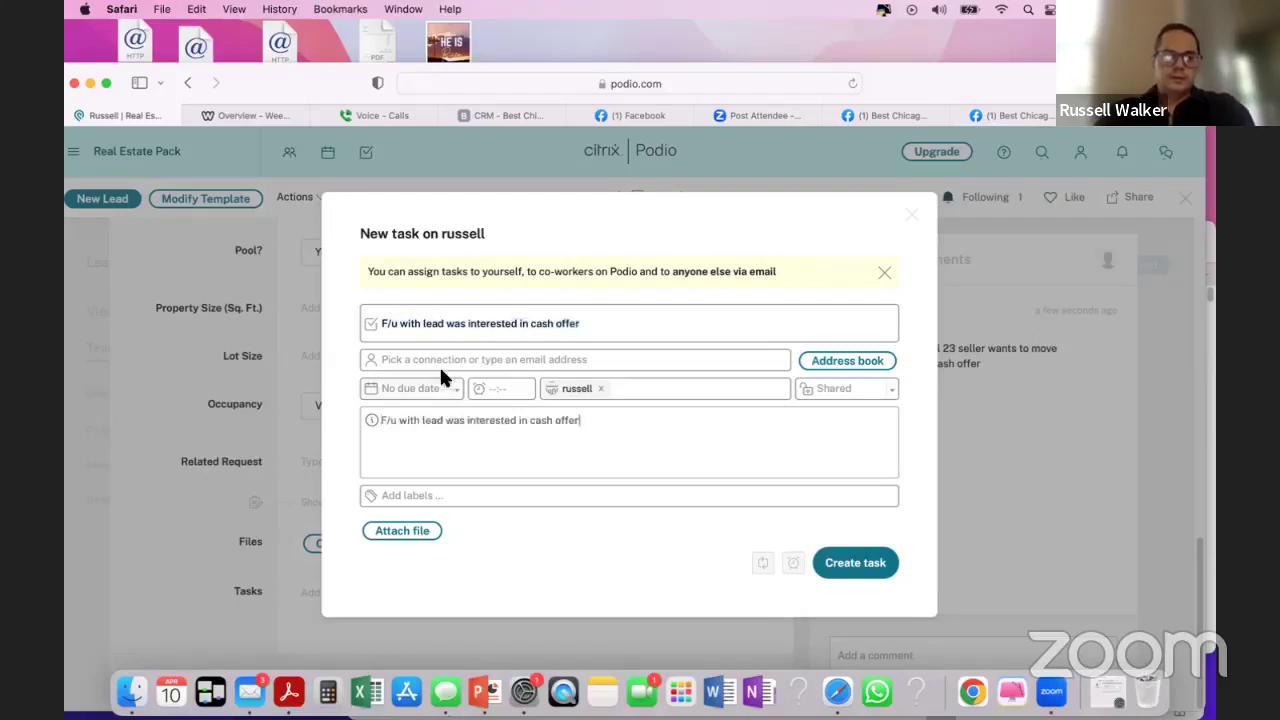
- Assign the lead's task to the account's own user, set its due date to 04/20/2023 and try to create it
{"action": "left_click", "coordinate": [438, 359]}
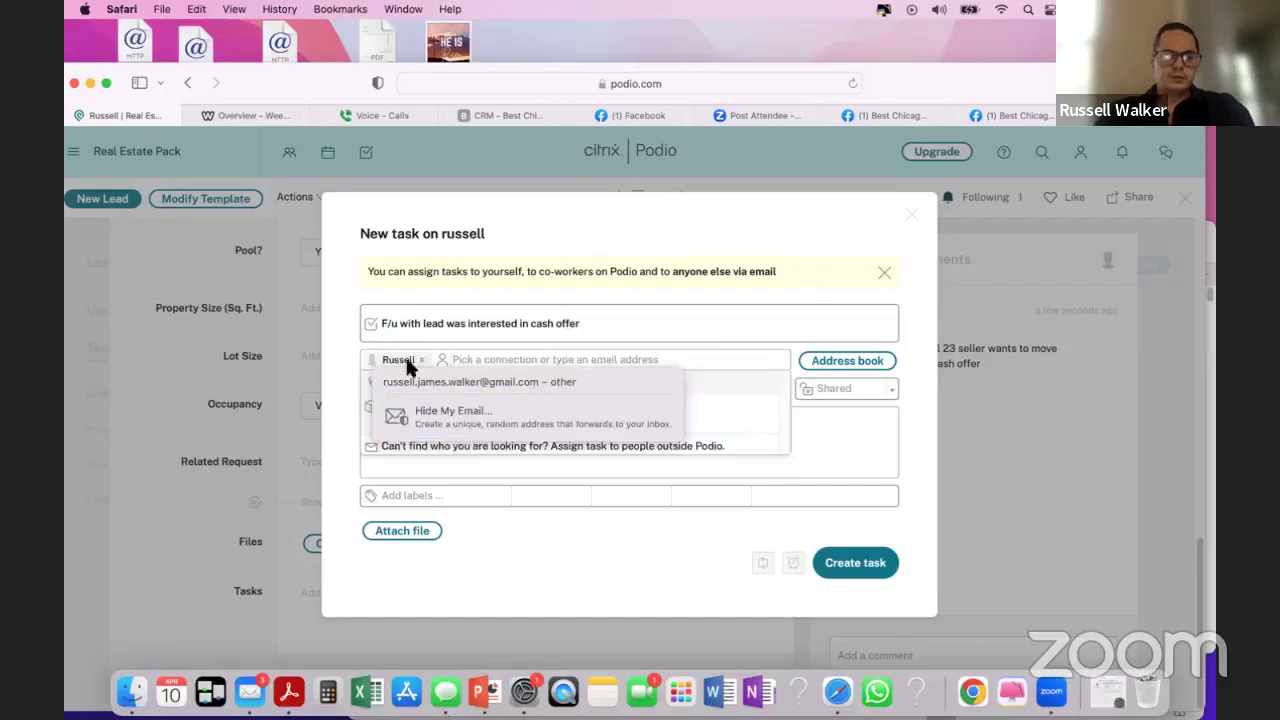
{"action": "left_click", "coordinate": [364, 388]}
{"action": "left_click", "coordinate": [428, 386]}
{"action": "left_click", "coordinate": [409, 513]}
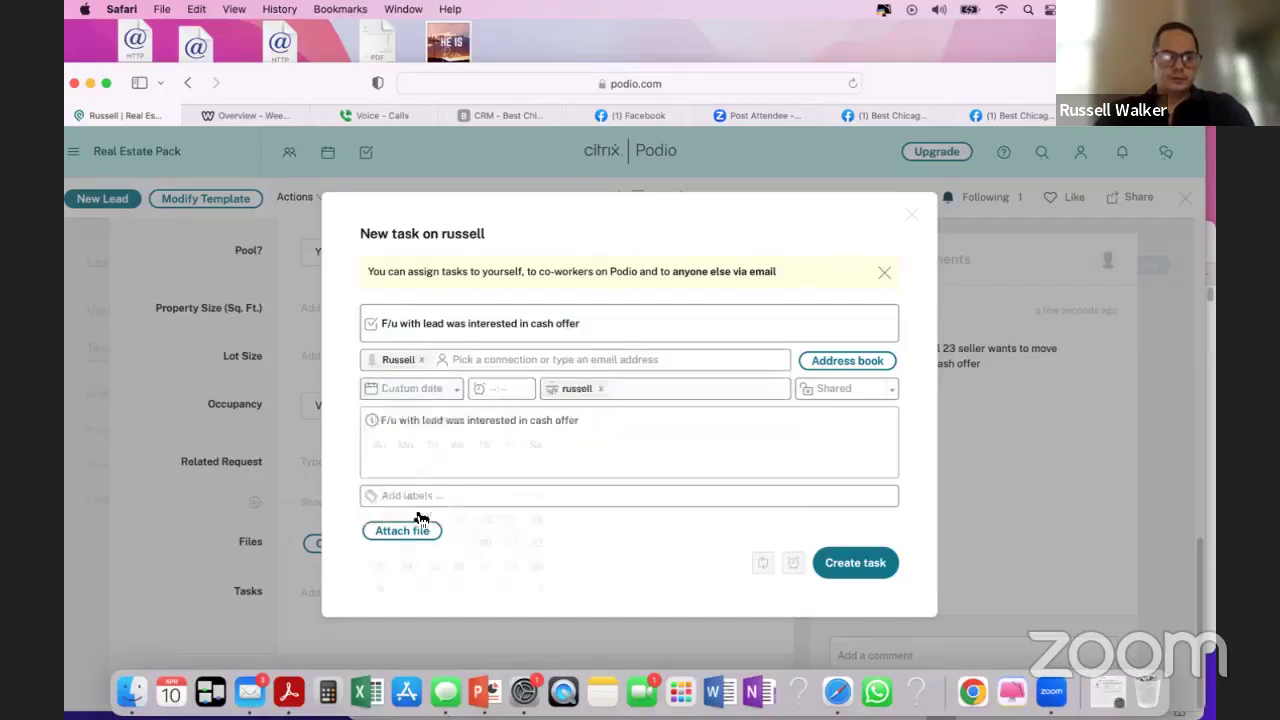
{"action": "left_click", "coordinate": [485, 542]}
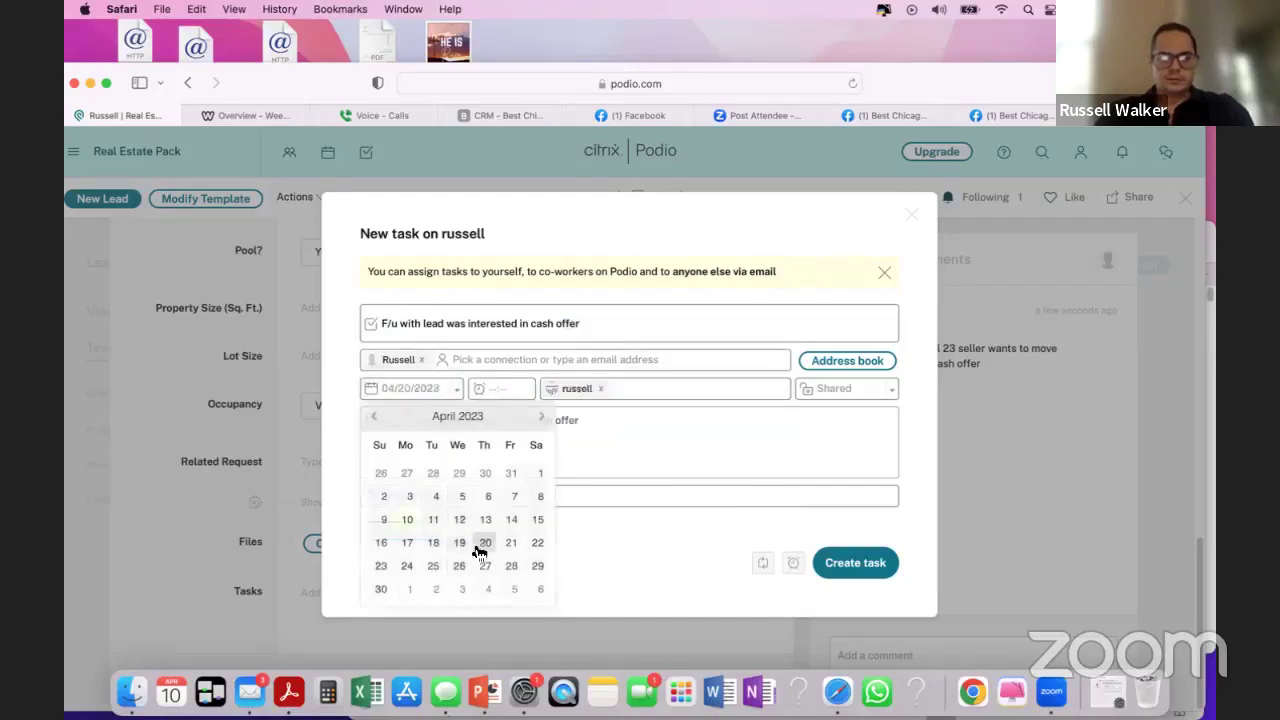
{"action": "left_click", "coordinate": [836, 570]}
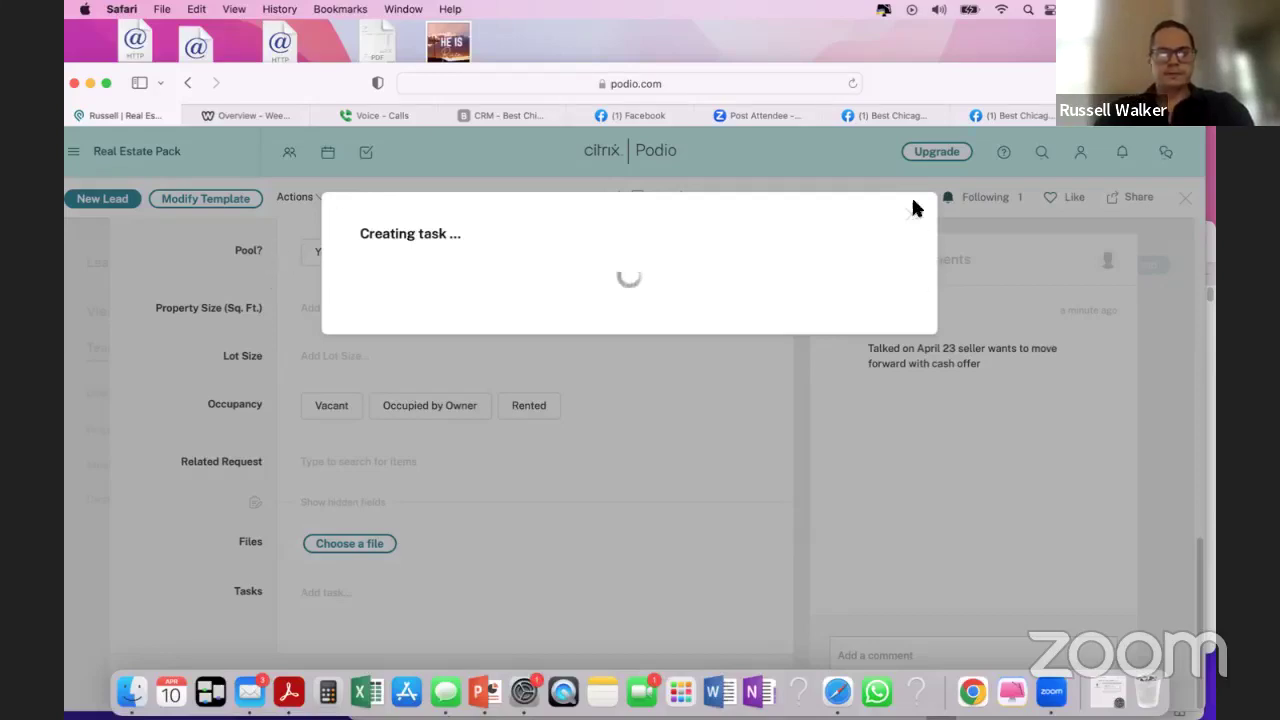
- Leave the task creation dialog and look through the My tasks list for the follow-up task
{"action": "double_click", "coordinate": [951, 65]}
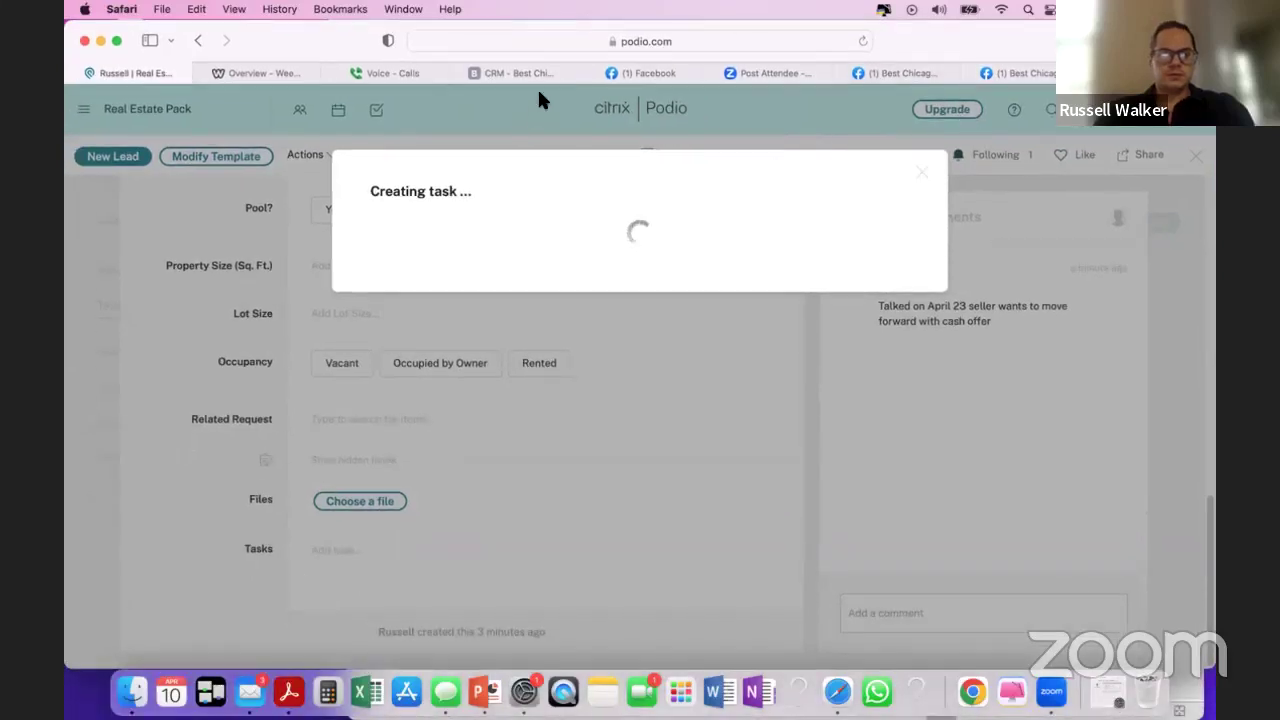
{"action": "left_click", "coordinate": [920, 175]}
{"action": "left_click", "coordinate": [378, 112]}
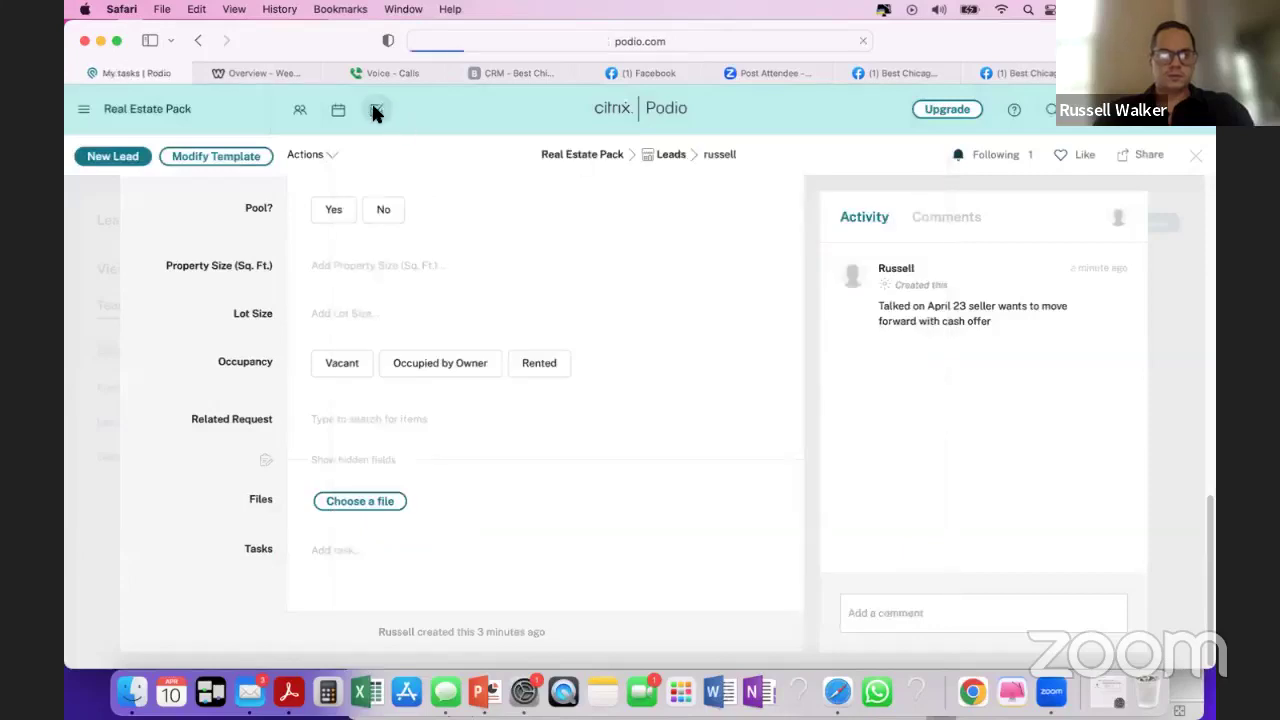
{"action": "scroll", "coordinate": [366, 443], "scroll_direction": "down", "scroll_amount": 2}
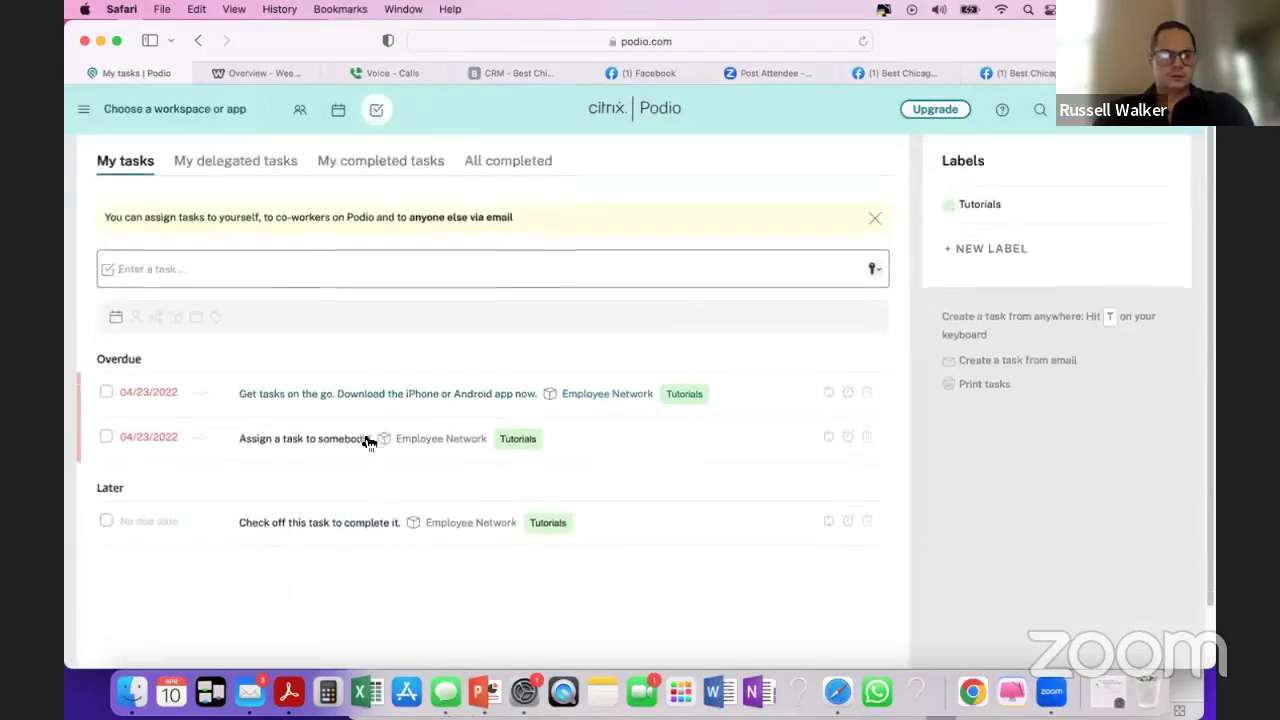
{"action": "scroll", "coordinate": [317, 463], "scroll_direction": "up", "scroll_amount": 2}
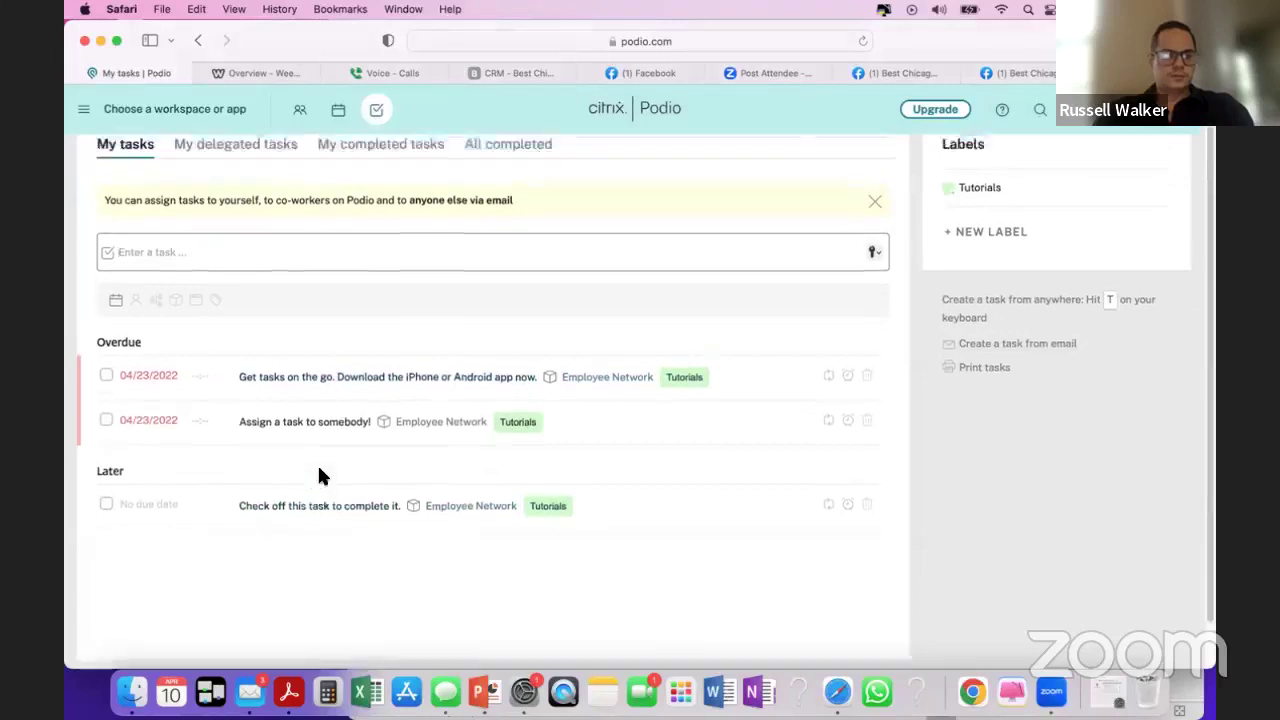
{"action": "left_click", "coordinate": [378, 114]}
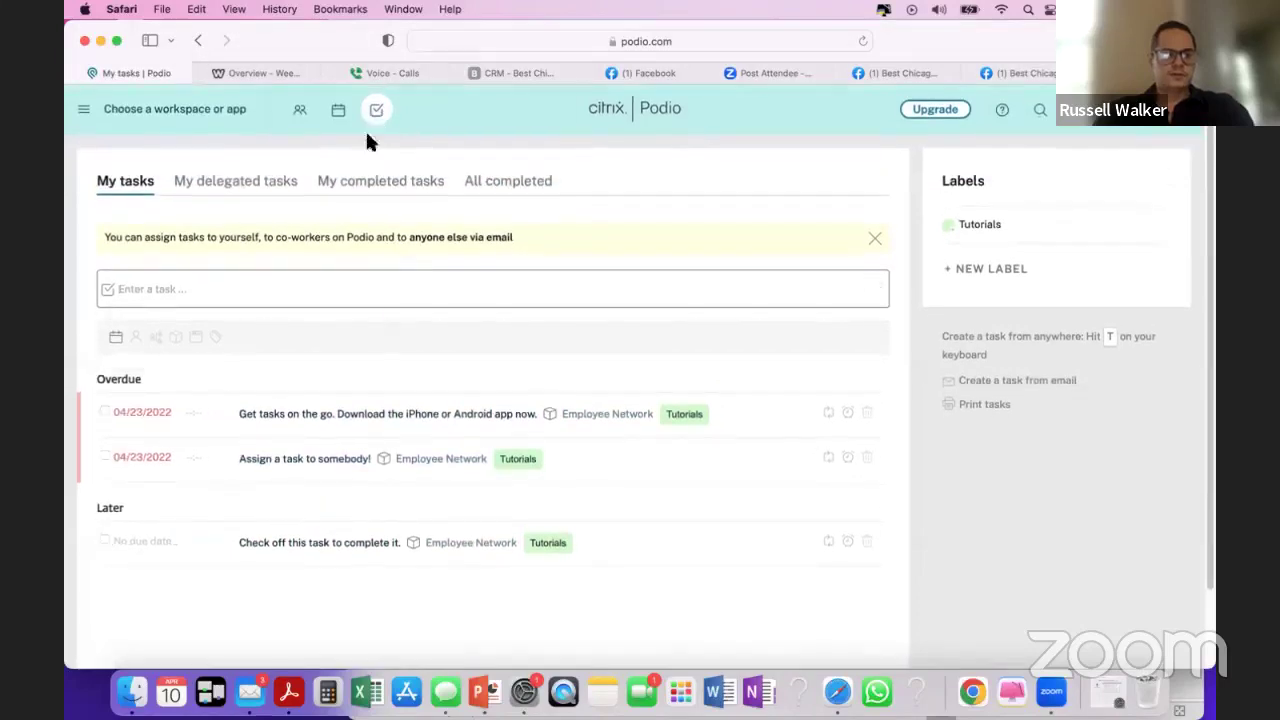
{"action": "scroll", "coordinate": [281, 438], "scroll_direction": "down", "scroll_amount": 3}
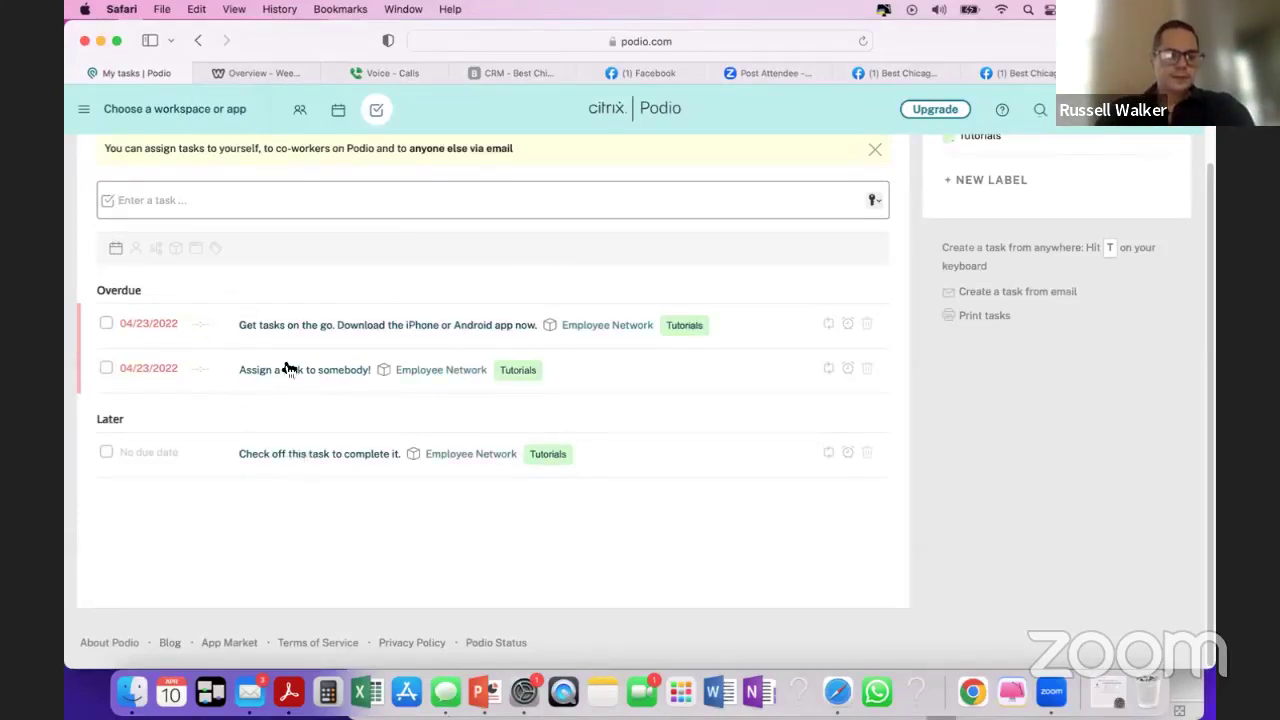
{"action": "scroll", "coordinate": [286, 366], "scroll_direction": "up", "scroll_amount": 3}
- Start a task in My tasks about following up with the seller interested in a cash offer, using the same text as title and description
{"action": "left_click", "coordinate": [270, 287]}
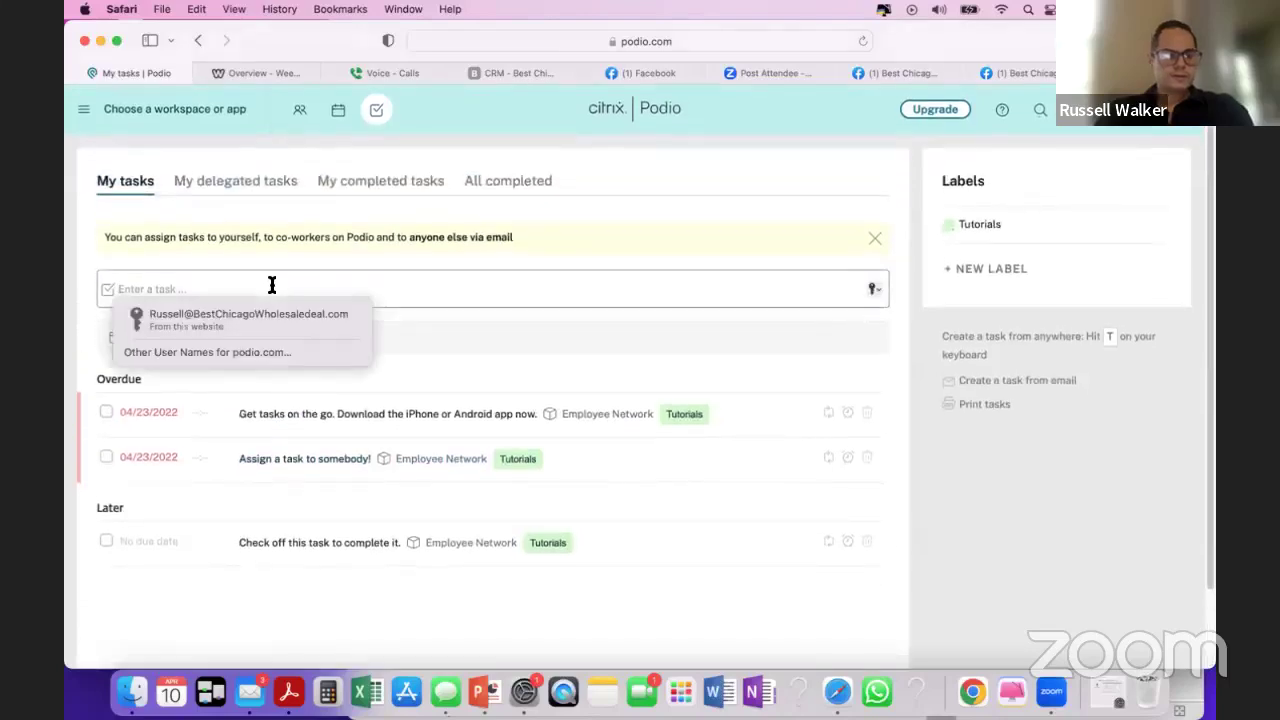
{"action": "type", "text": "s"}
{"action": "key", "text": "BackSpace"}
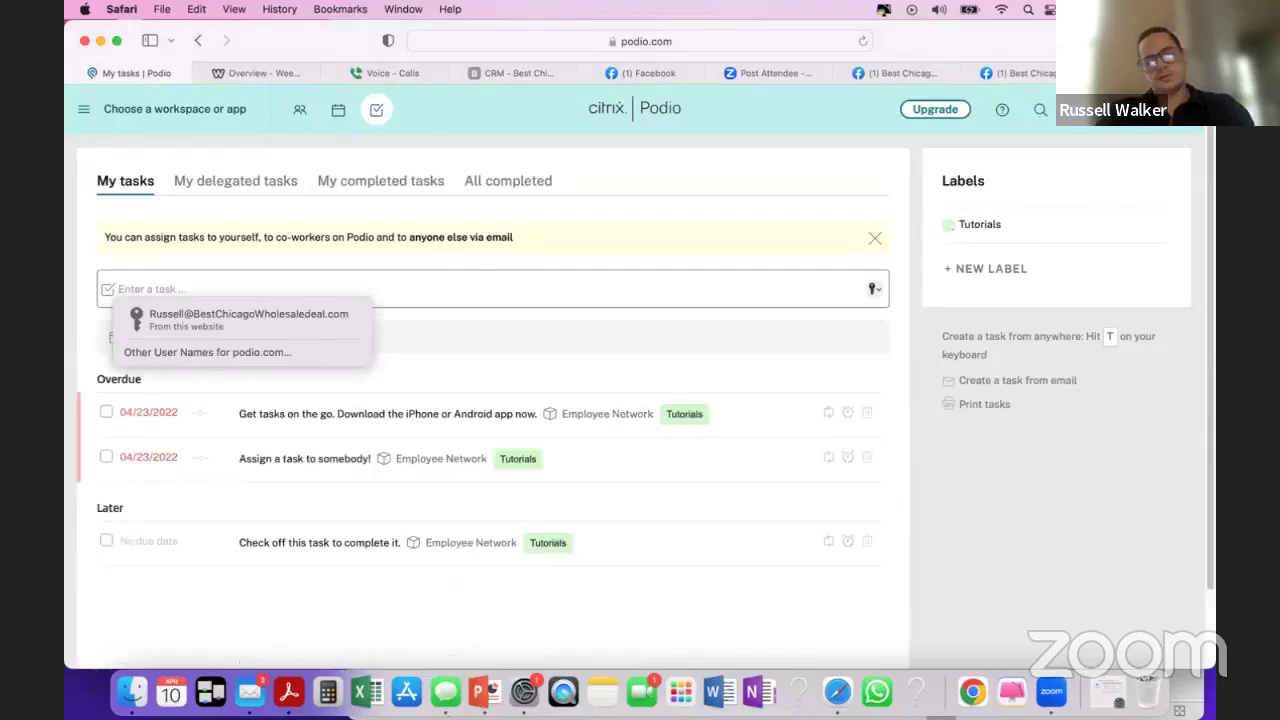
{"action": "type", "text": "F/"}
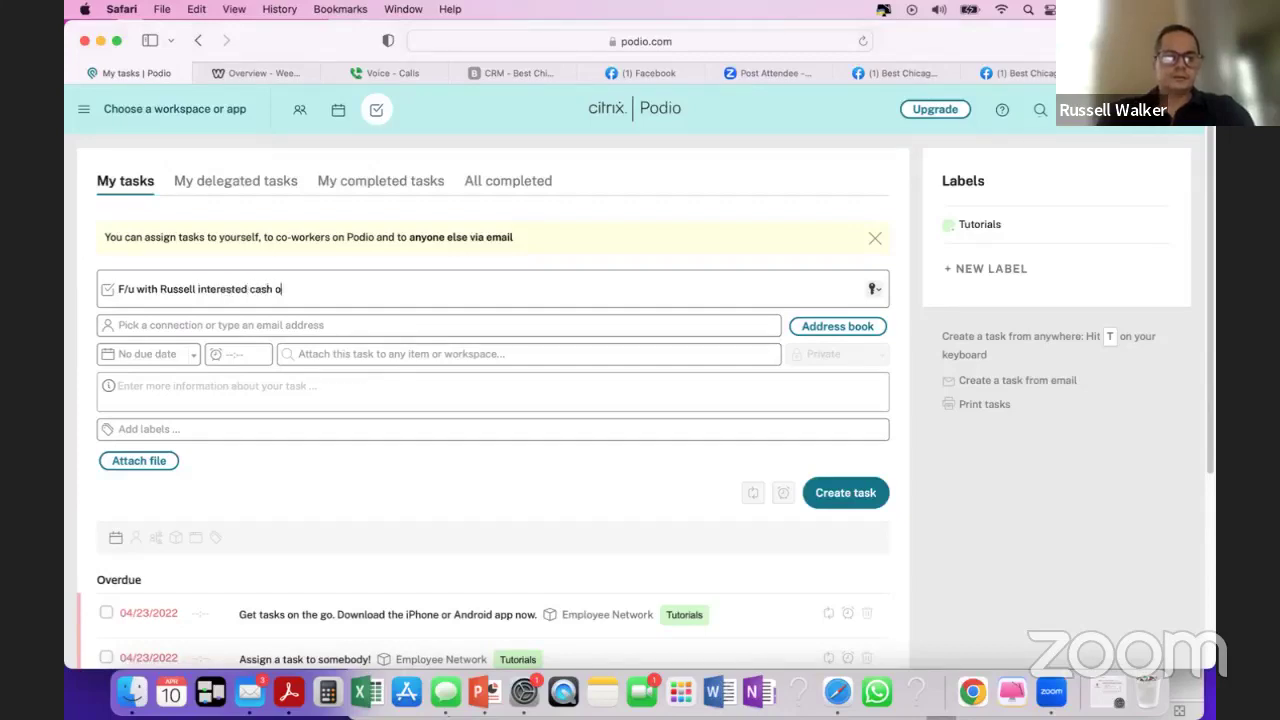
{"action": "key", "text": "super+a"}
{"action": "key", "text": "super+c"}
{"action": "left_click", "coordinate": [180, 380]}
{"action": "key", "text": "super+v"}
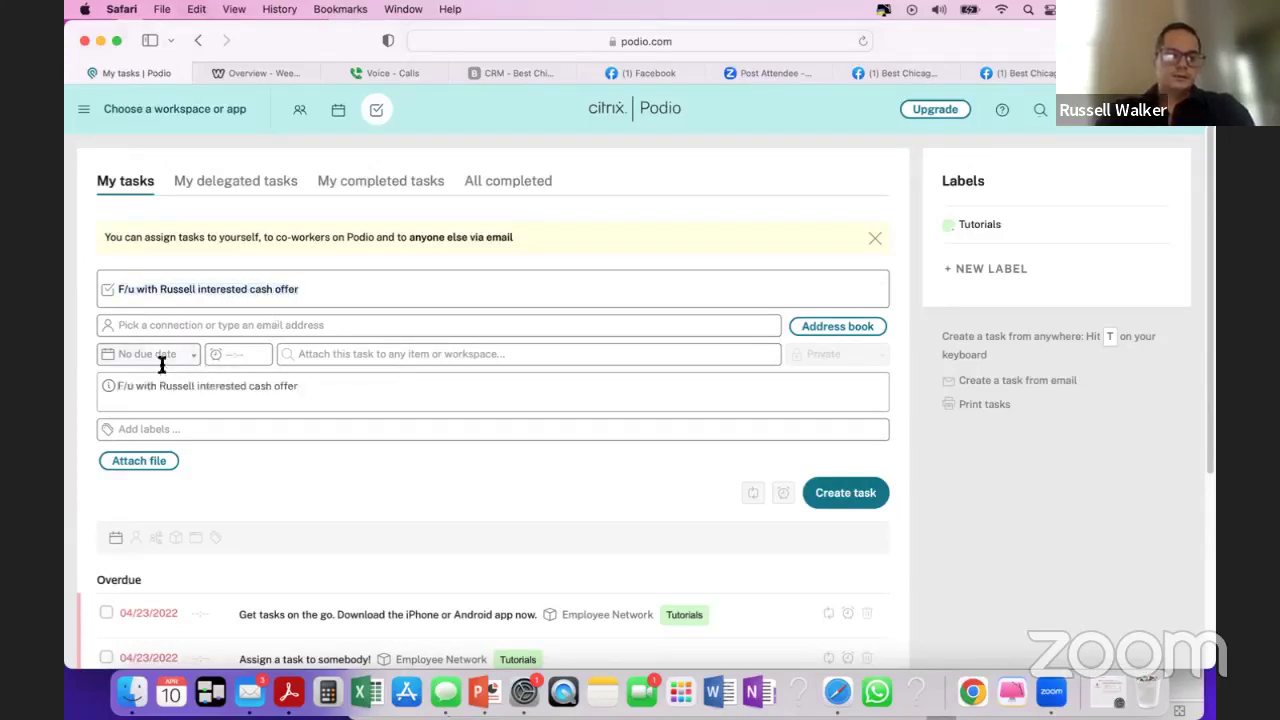
- Set the follow-up task's due date to 04/11/2023, assign it to the account's own user and create it
{"action": "left_click", "coordinate": [159, 356]}
{"action": "left_click", "coordinate": [163, 360]}
{"action": "left_click", "coordinate": [177, 322]}
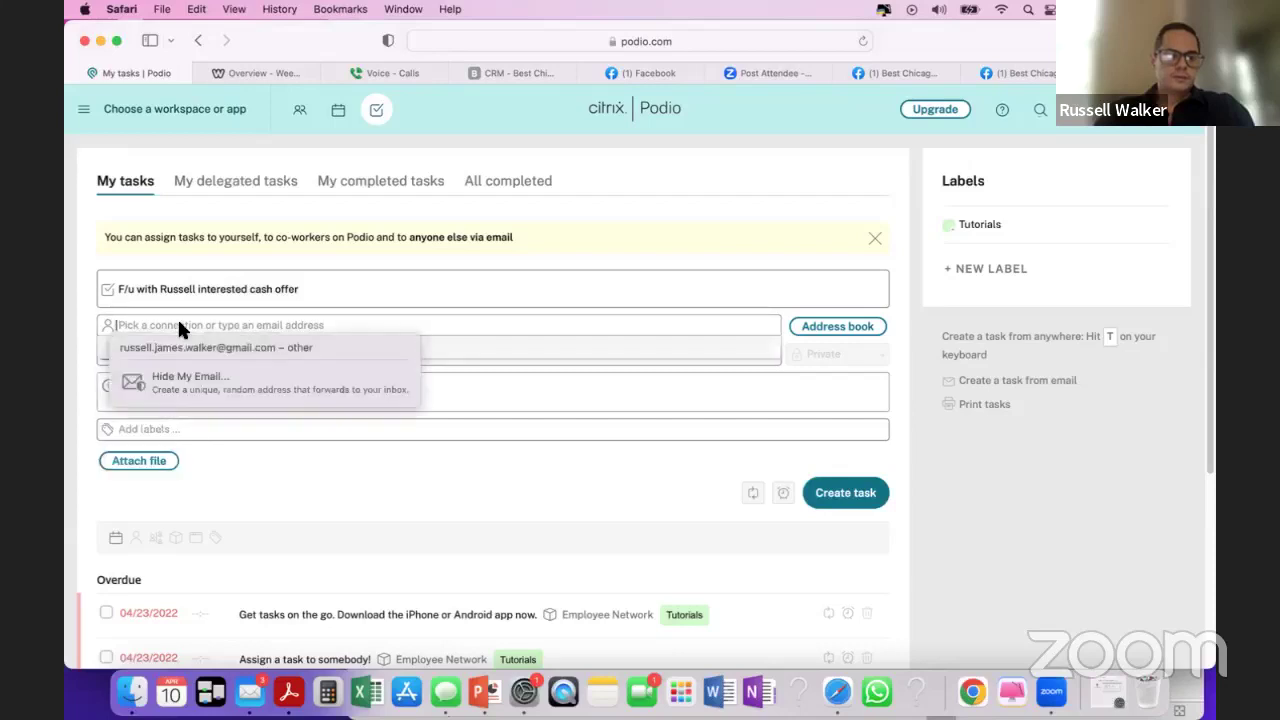
{"action": "left_click", "coordinate": [100, 370]}
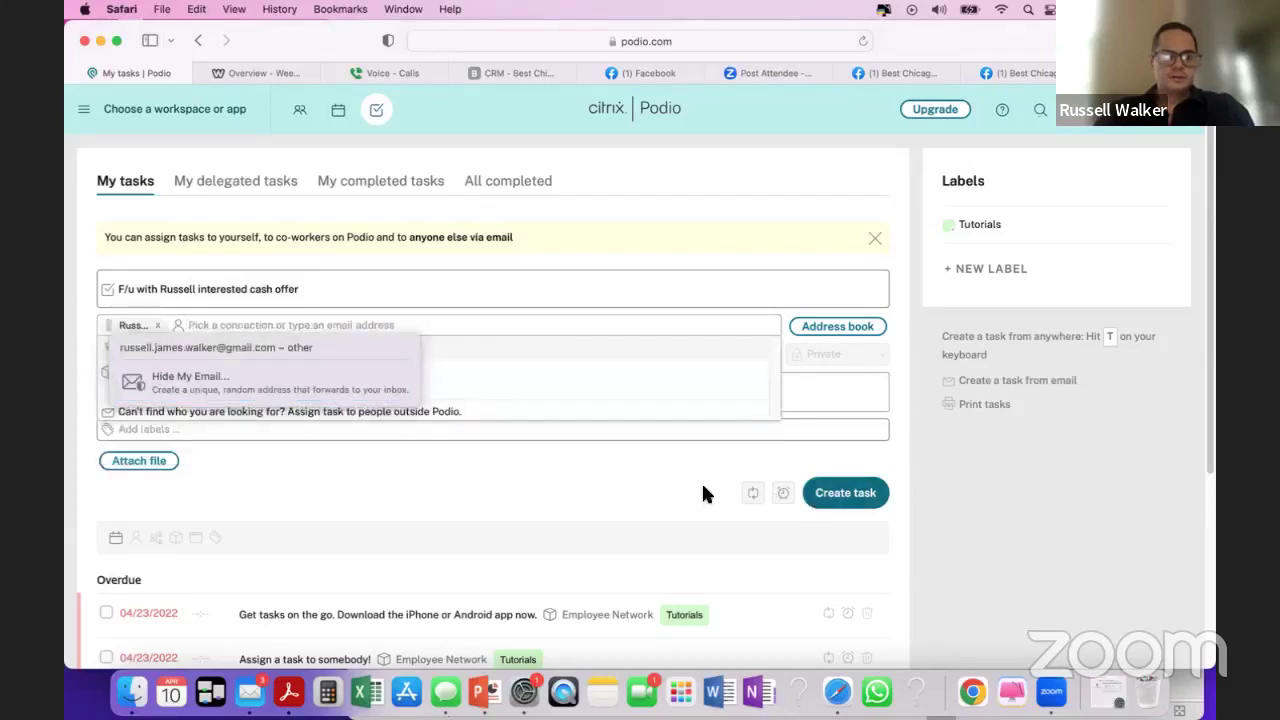
{"action": "left_click", "coordinate": [828, 496]}
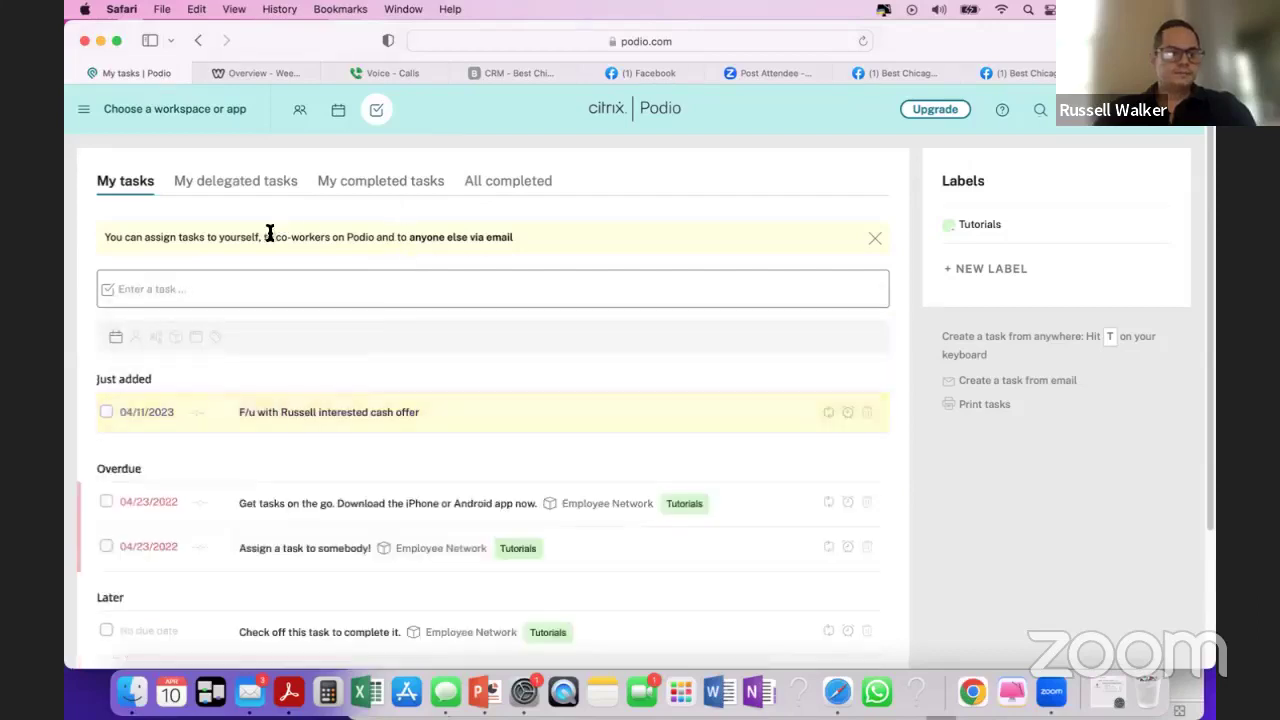
- Reload My tasks and look through the list for the new follow-up task
{"action": "triple_click", "coordinate": [270, 235]}
{"action": "left_click", "coordinate": [379, 112]}
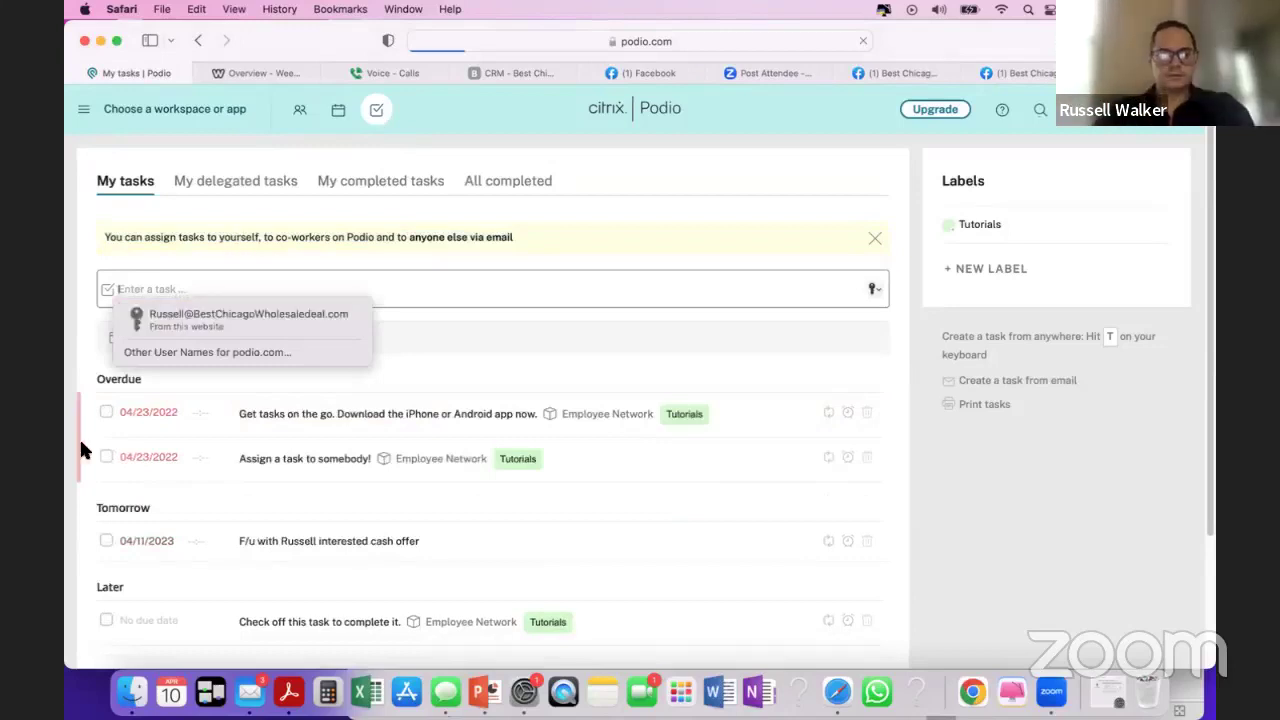
{"action": "scroll", "coordinate": [194, 491], "scroll_direction": "down", "scroll_amount": 5}
{"action": "scroll", "coordinate": [194, 491], "scroll_direction": "up", "scroll_amount": 4}
{"action": "scroll", "coordinate": [250, 498], "scroll_direction": "up", "scroll_amount": 1}
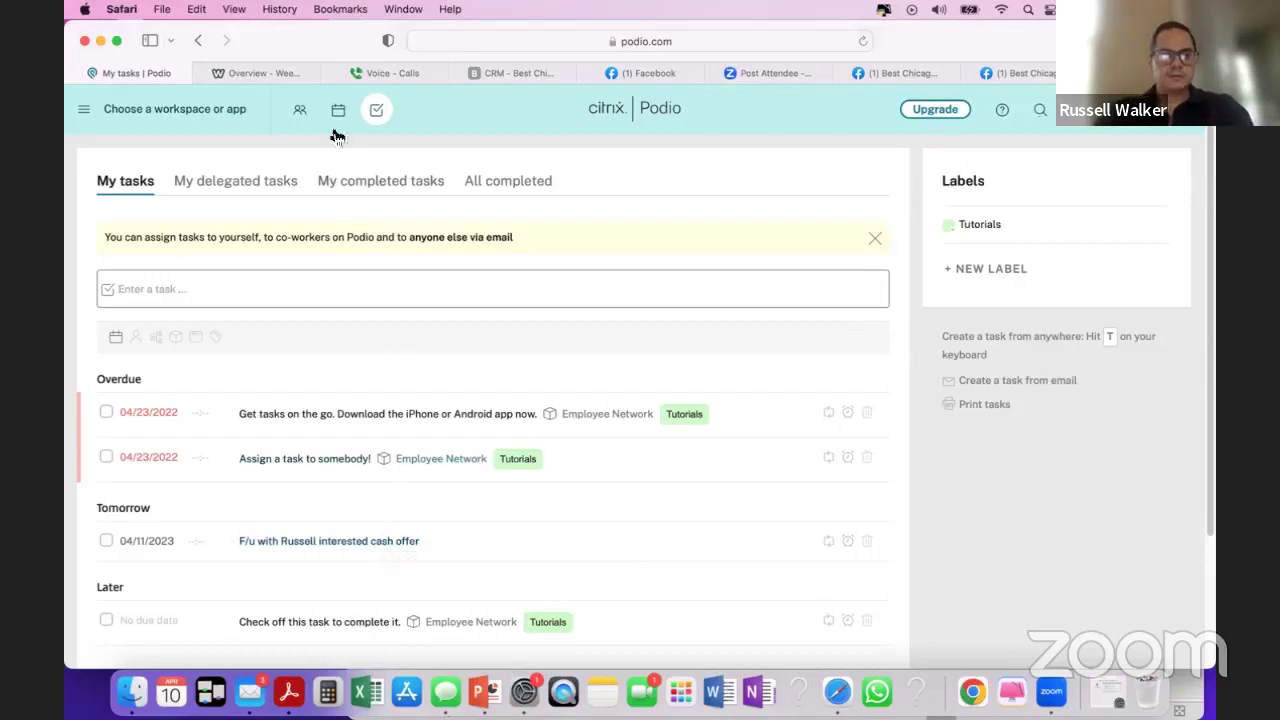
- Open the calendar and close its introductory tour
{"action": "left_click", "coordinate": [337, 112]}
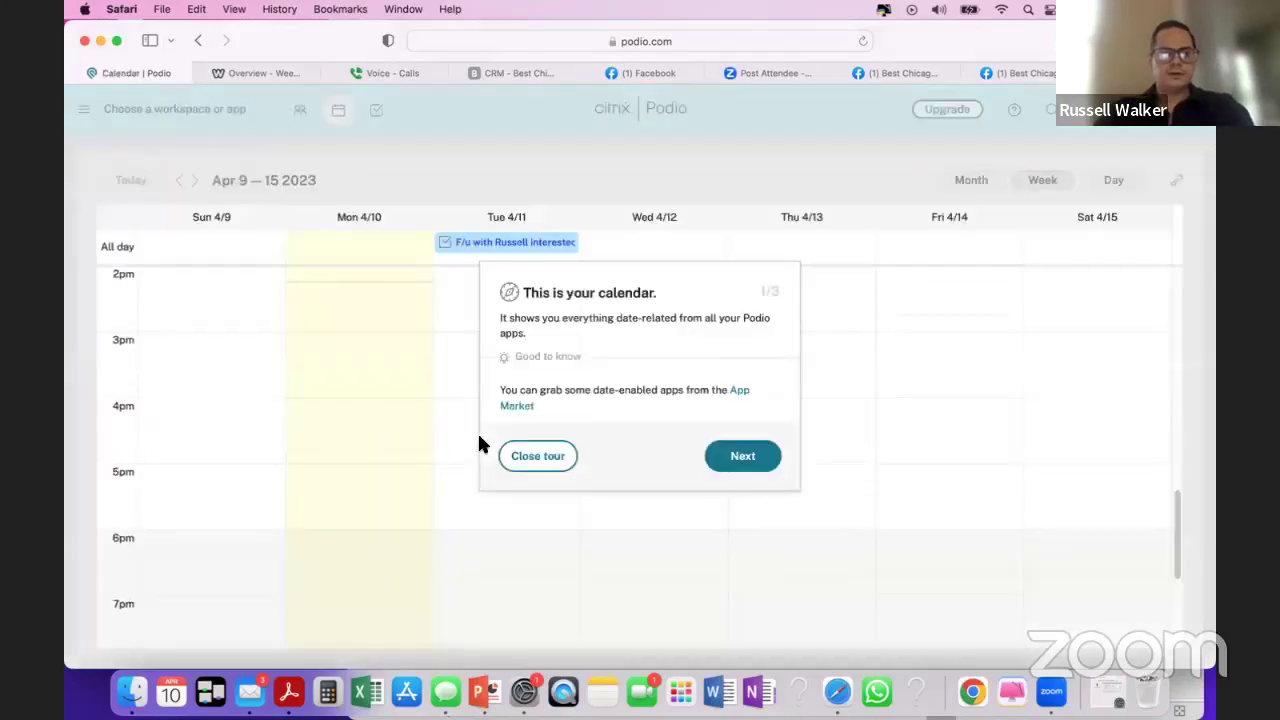
{"action": "left_click", "coordinate": [837, 343]}
{"action": "left_click", "coordinate": [526, 455]}
{"action": "scroll", "coordinate": [449, 430], "scroll_direction": "up", "scroll_amount": 4}
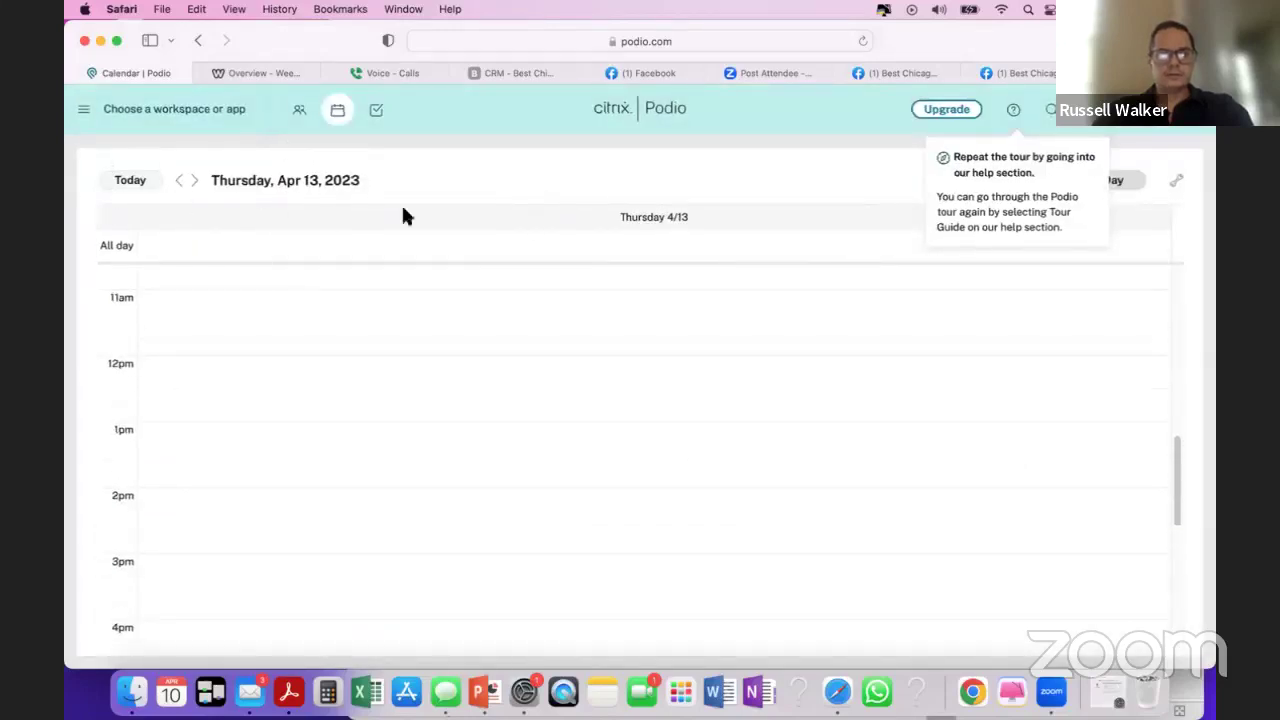
- Compare the calendar's day, week and month views, checking how the follow-up task is displayed
{"action": "left_click", "coordinate": [185, 181]}
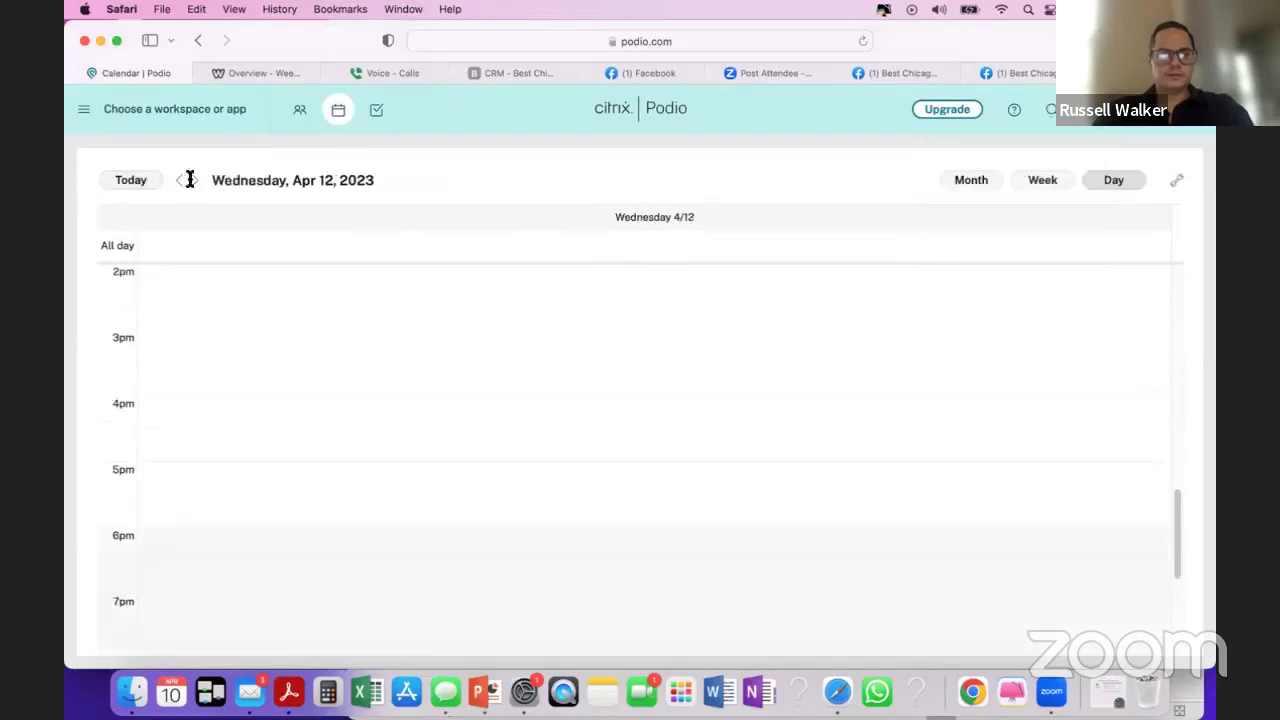
{"action": "left_click", "coordinate": [989, 181]}
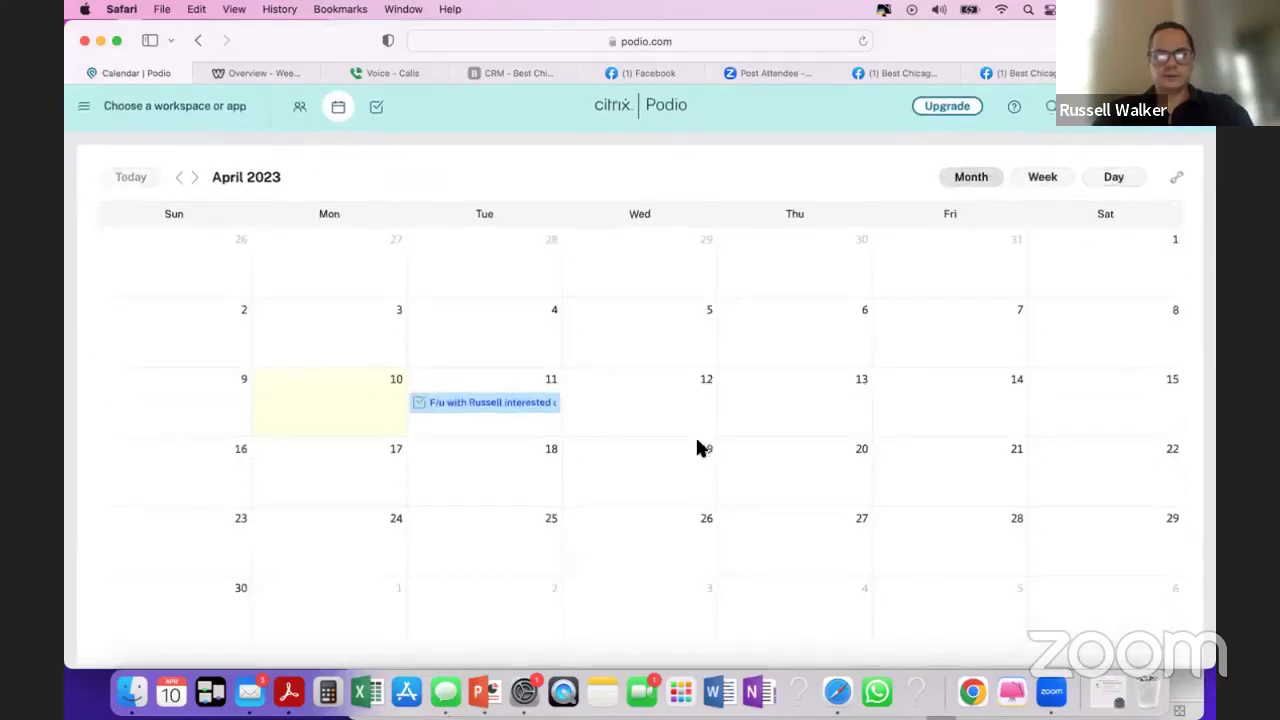
{"action": "left_click", "coordinate": [1040, 180]}
{"action": "left_click", "coordinate": [1114, 180]}
{"action": "left_click", "coordinate": [985, 182]}
{"action": "left_click", "coordinate": [1033, 188]}
{"action": "left_click", "coordinate": [974, 182]}
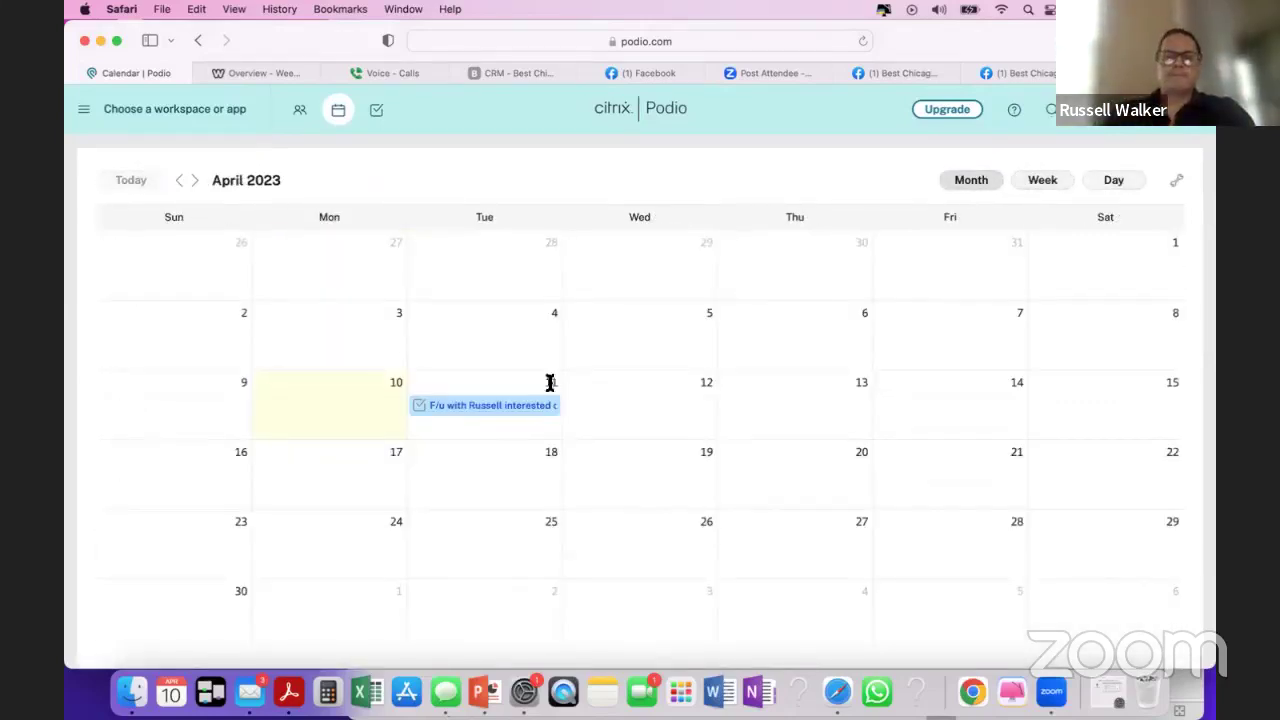
{"action": "left_click", "coordinate": [851, 269]}
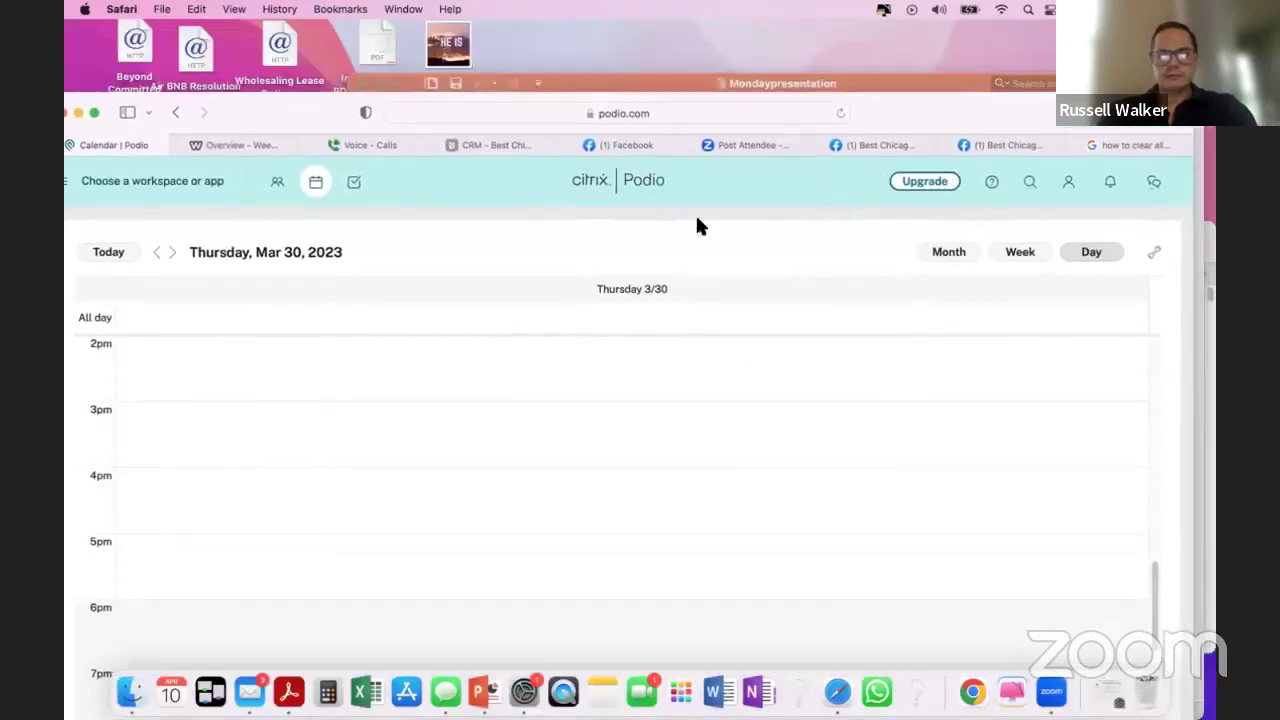
- Switch to the Weebly site overview and point out the weebly.com web address
{"action": "left_click_drag", "start_coordinate": [880, 121], "coordinate": [903, 108]}
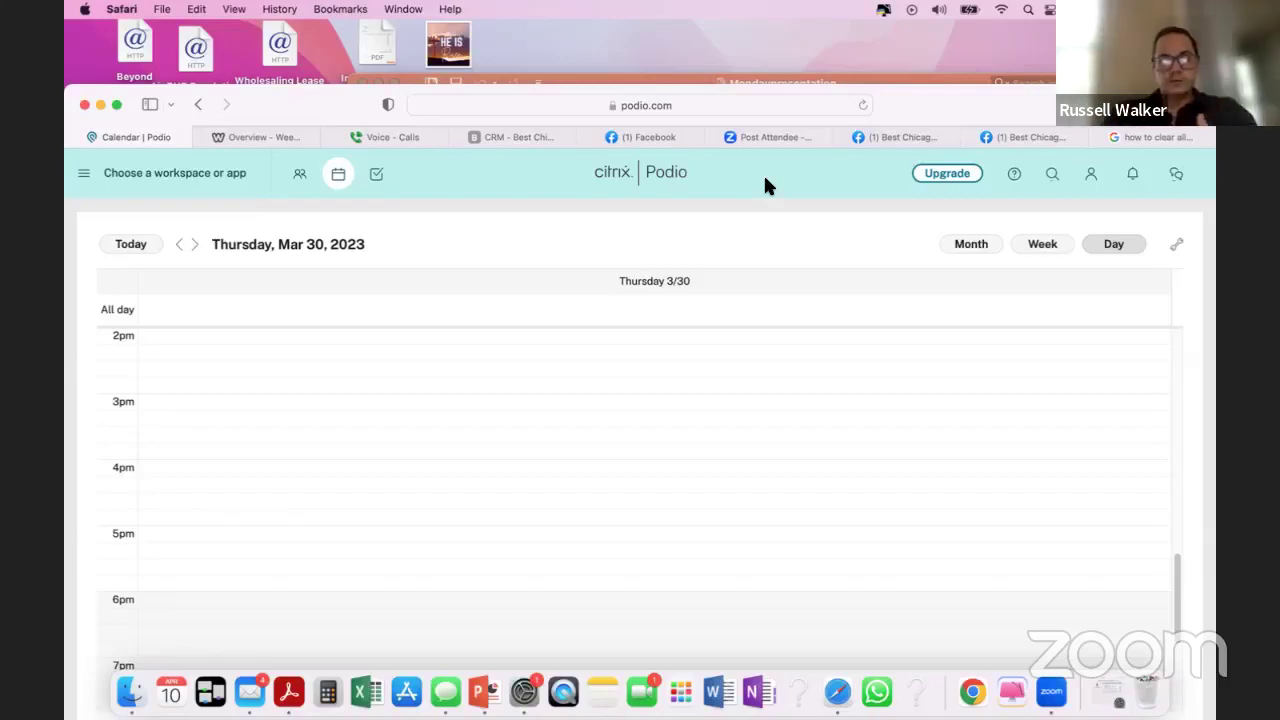
{"action": "left_click", "coordinate": [275, 135]}
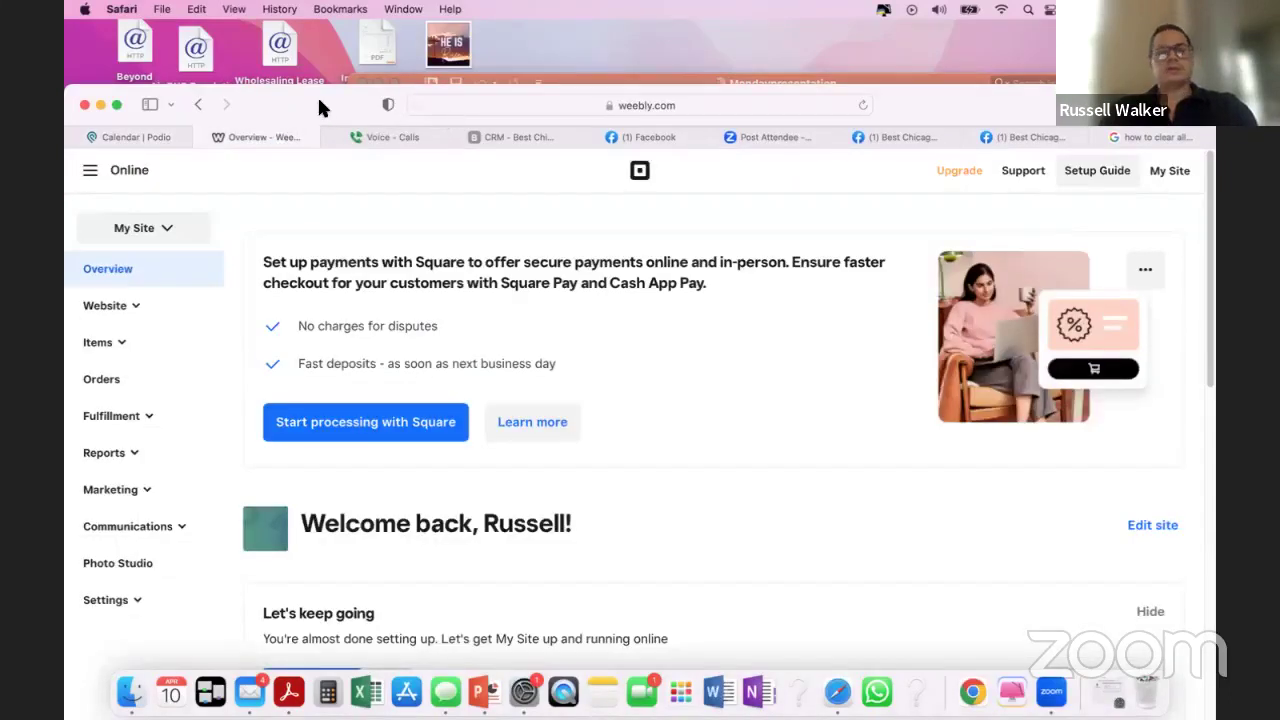
{"action": "left_click", "coordinate": [508, 105]}
{"action": "left_click", "coordinate": [501, 105]}
{"action": "left_click_drag", "start_coordinate": [543, 106], "coordinate": [428, 116]}
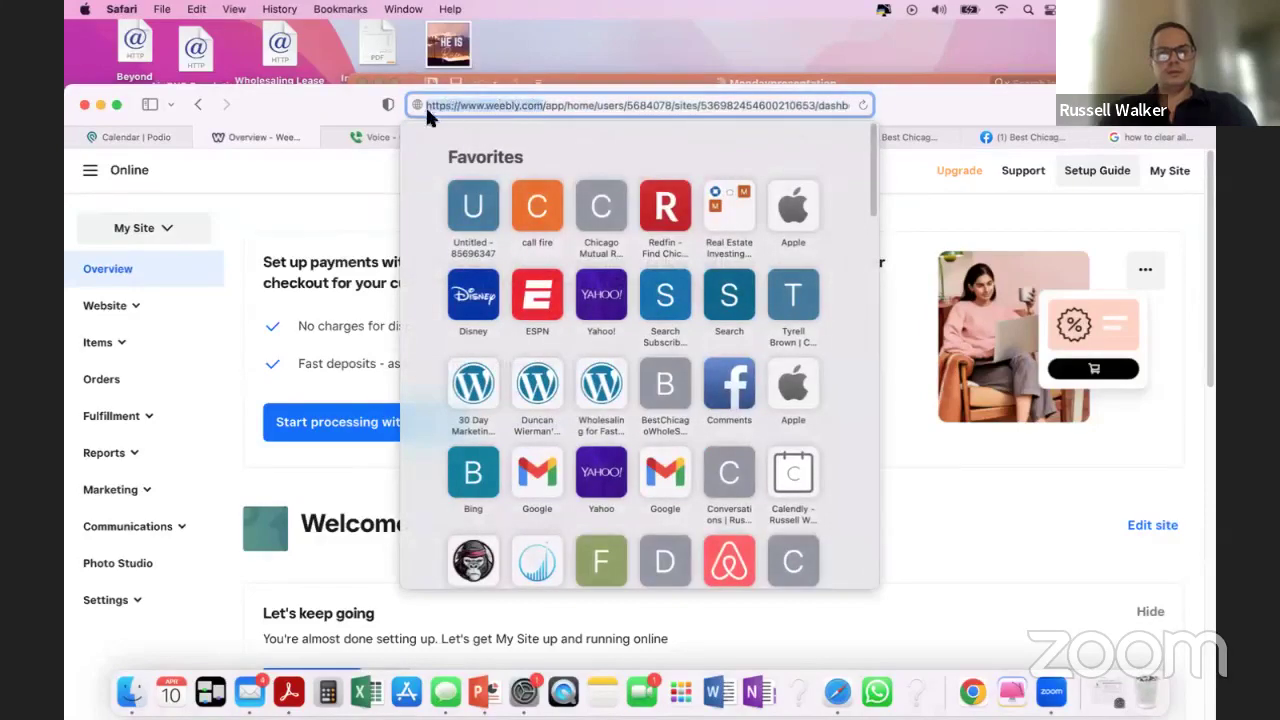
{"action": "left_click", "coordinate": [321, 207]}
{"action": "double_click", "coordinate": [330, 104]}
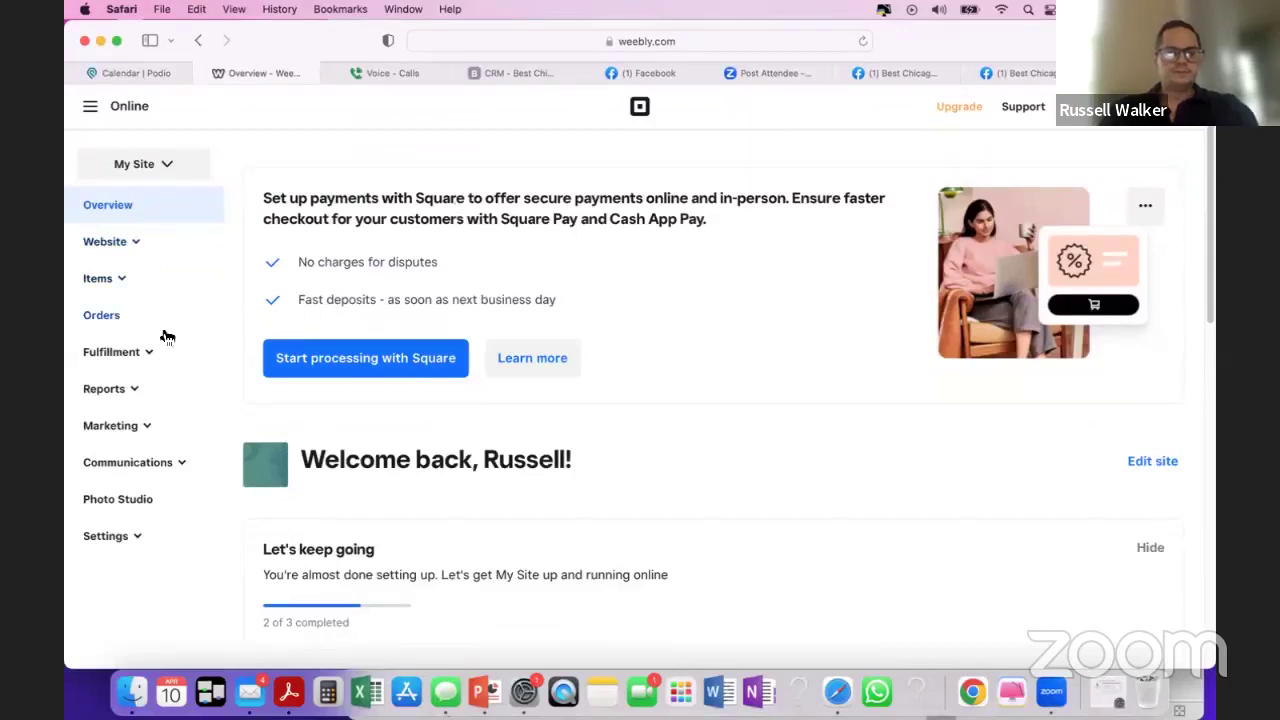
- Try to add a new site from the list of sites, and leave the Square Online offer
{"action": "left_click", "coordinate": [168, 168]}
{"action": "scroll", "coordinate": [267, 420], "scroll_direction": "down", "scroll_amount": 3}
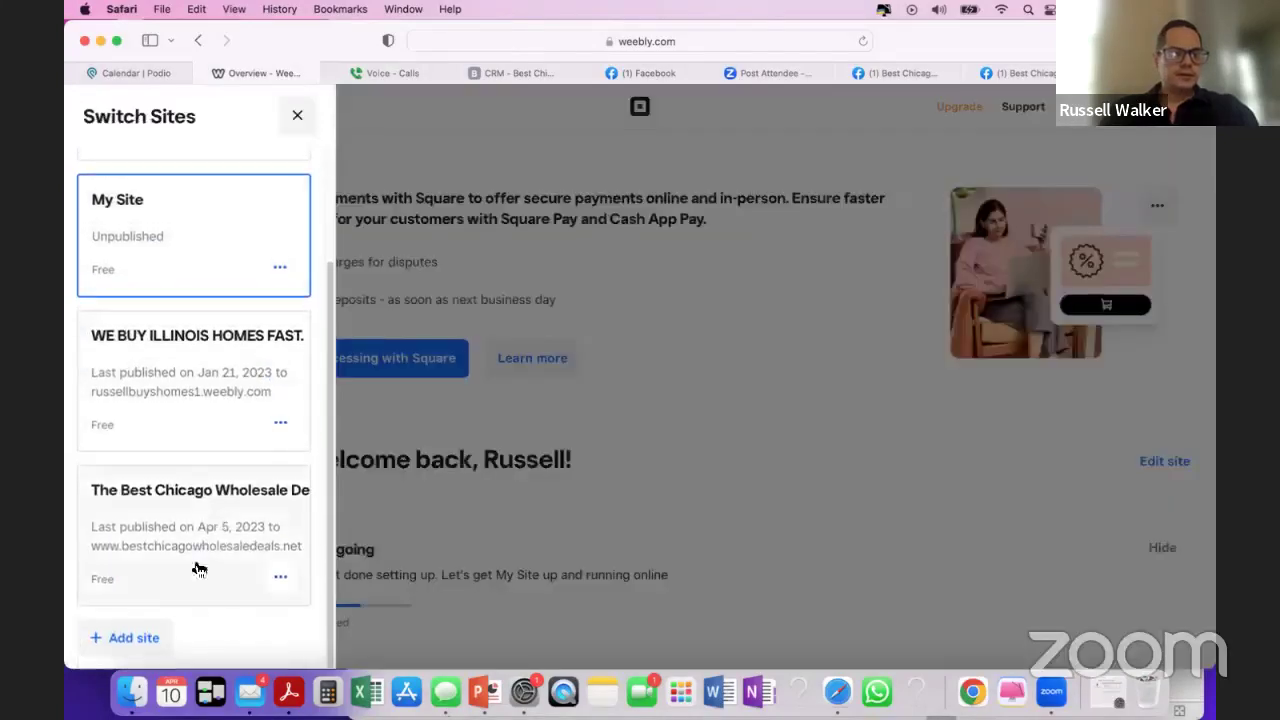
{"action": "left_click", "coordinate": [140, 638]}
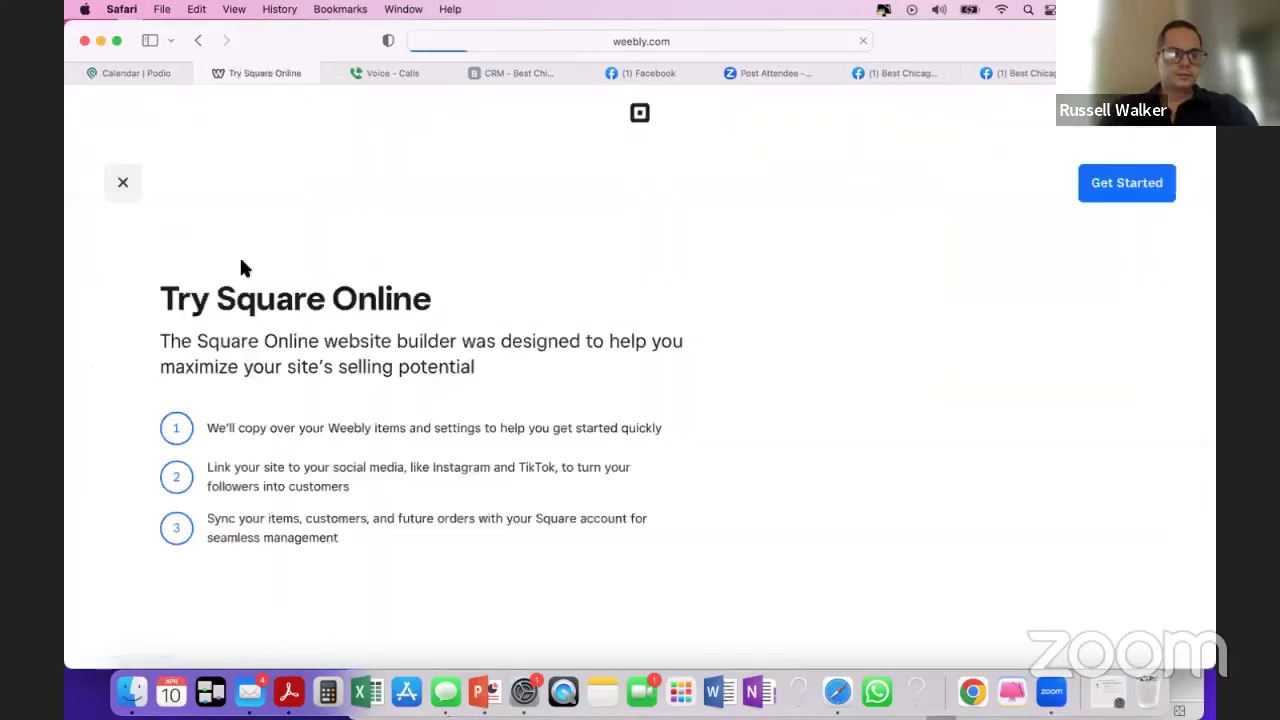
{"action": "left_click", "coordinate": [122, 182]}
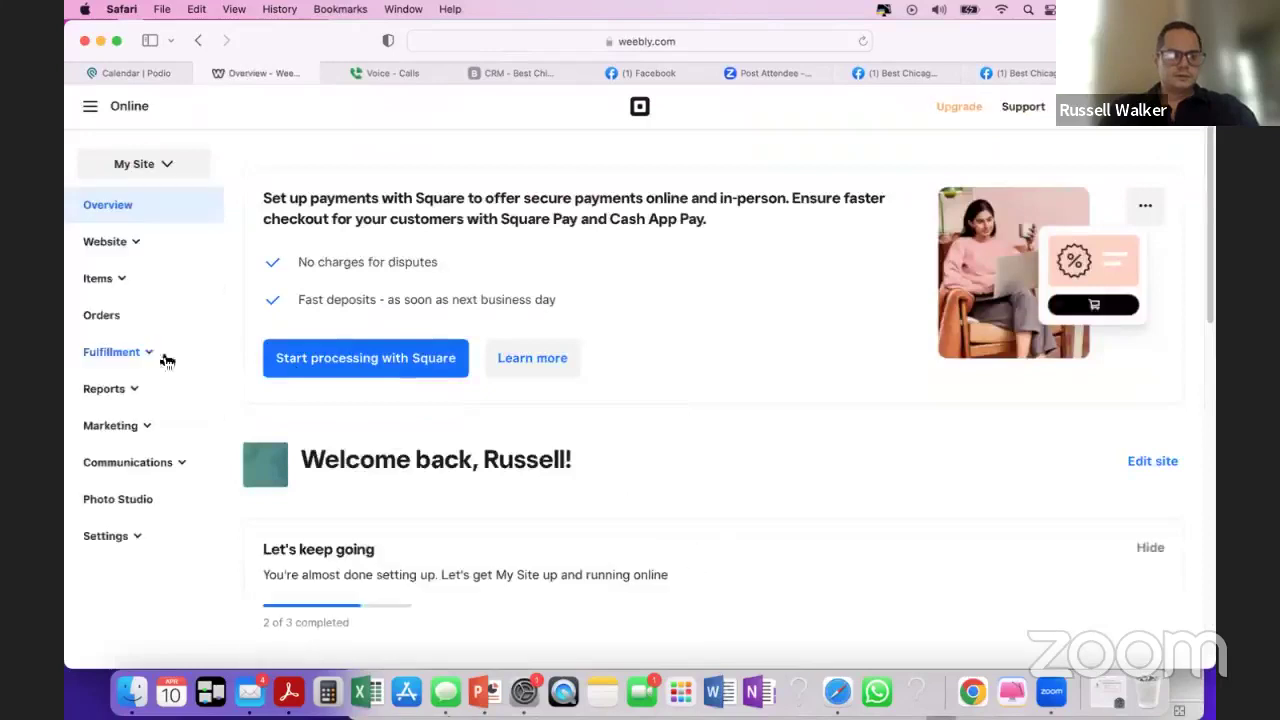
- Open My Site in the Weebly site editor and look through its whole home page
{"action": "left_click", "coordinate": [1152, 461]}
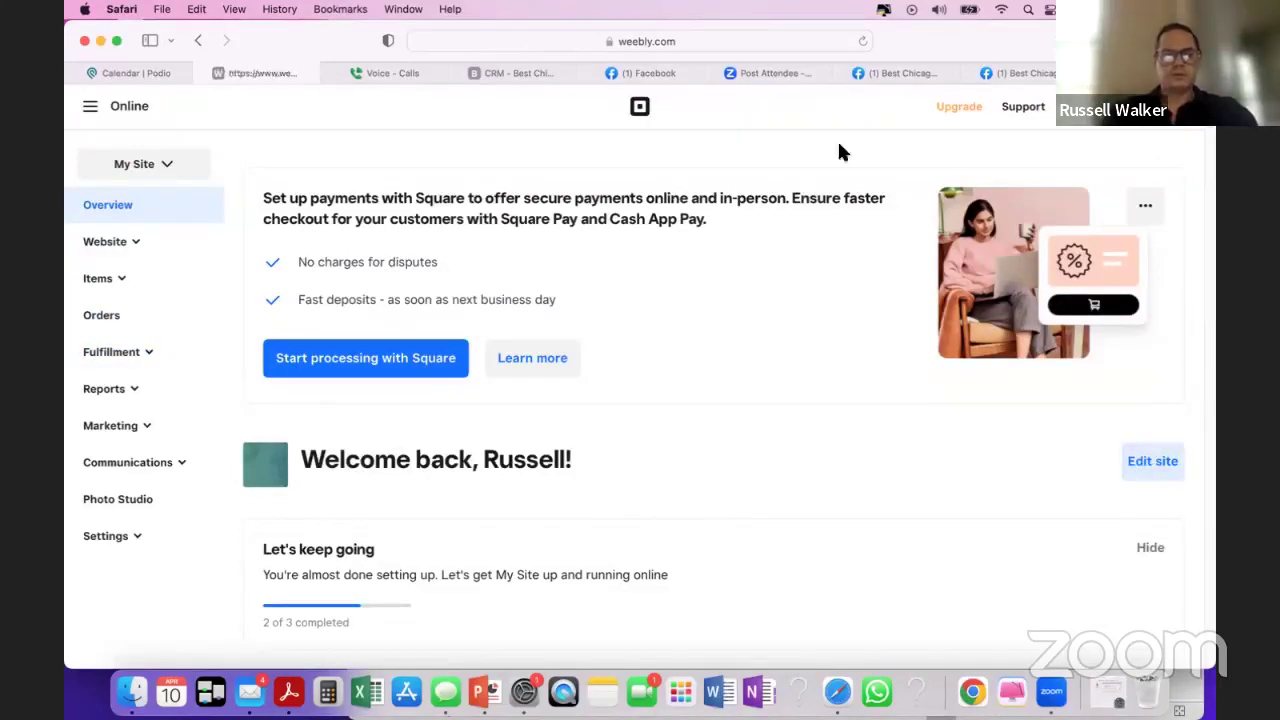
{"action": "left_click_drag", "start_coordinate": [963, 88], "coordinate": [956, 142]}
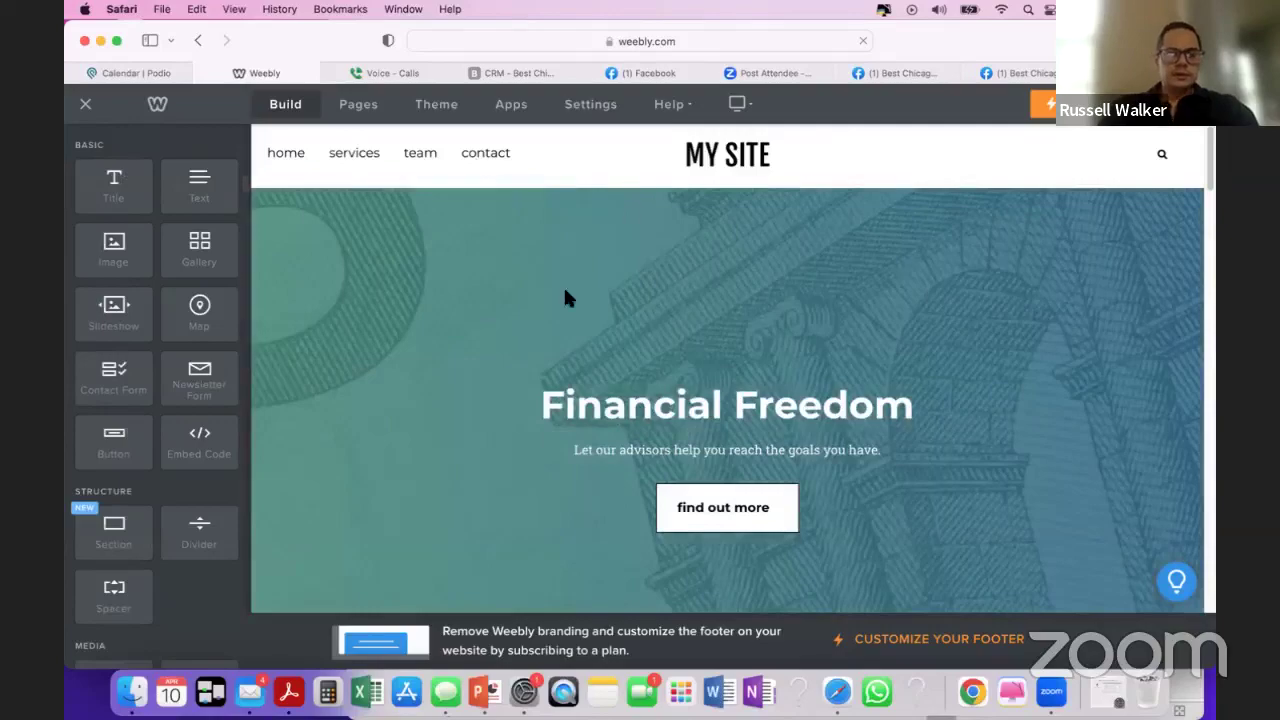
{"action": "scroll", "coordinate": [570, 280], "scroll_direction": "down", "scroll_amount": 15}
{"action": "scroll", "coordinate": [557, 277], "scroll_direction": "down", "scroll_amount": 5}
{"action": "scroll", "coordinate": [551, 283], "scroll_direction": "up", "scroll_amount": 20}
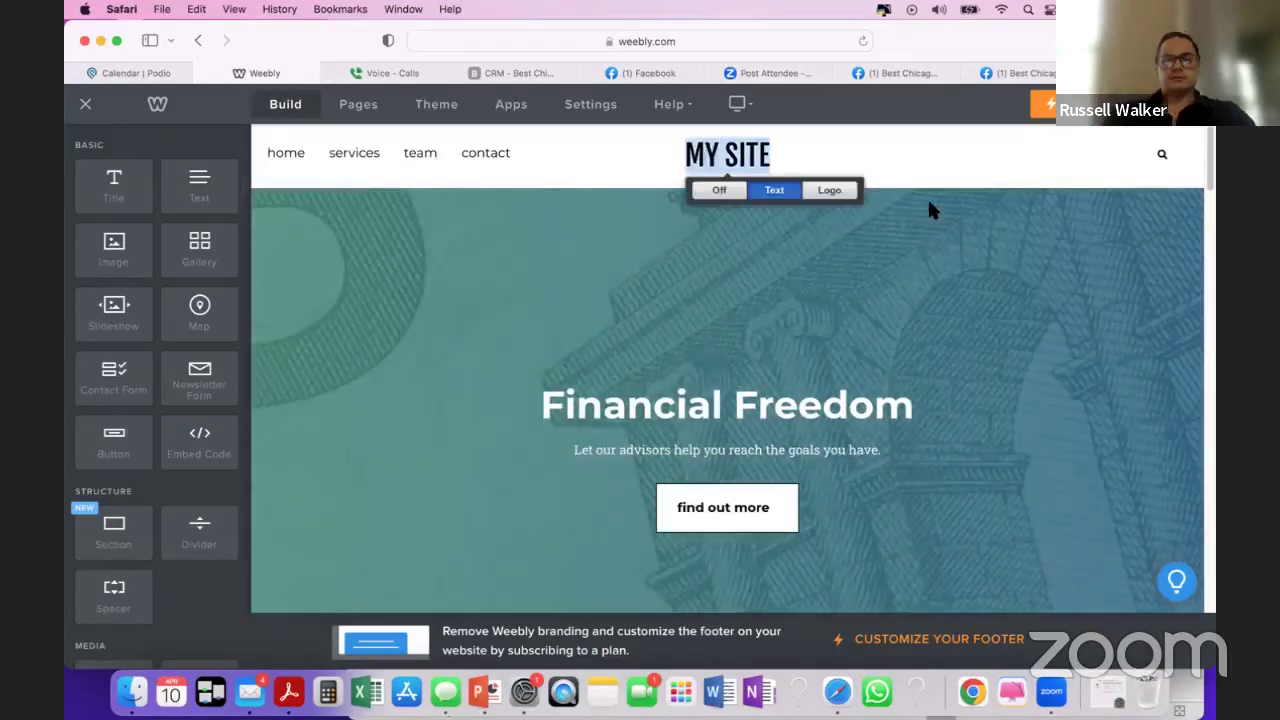
- Replace the header title MY SITE with the owner's first name followed by "BUYS HOMES"
{"action": "type", "text": "RU"}
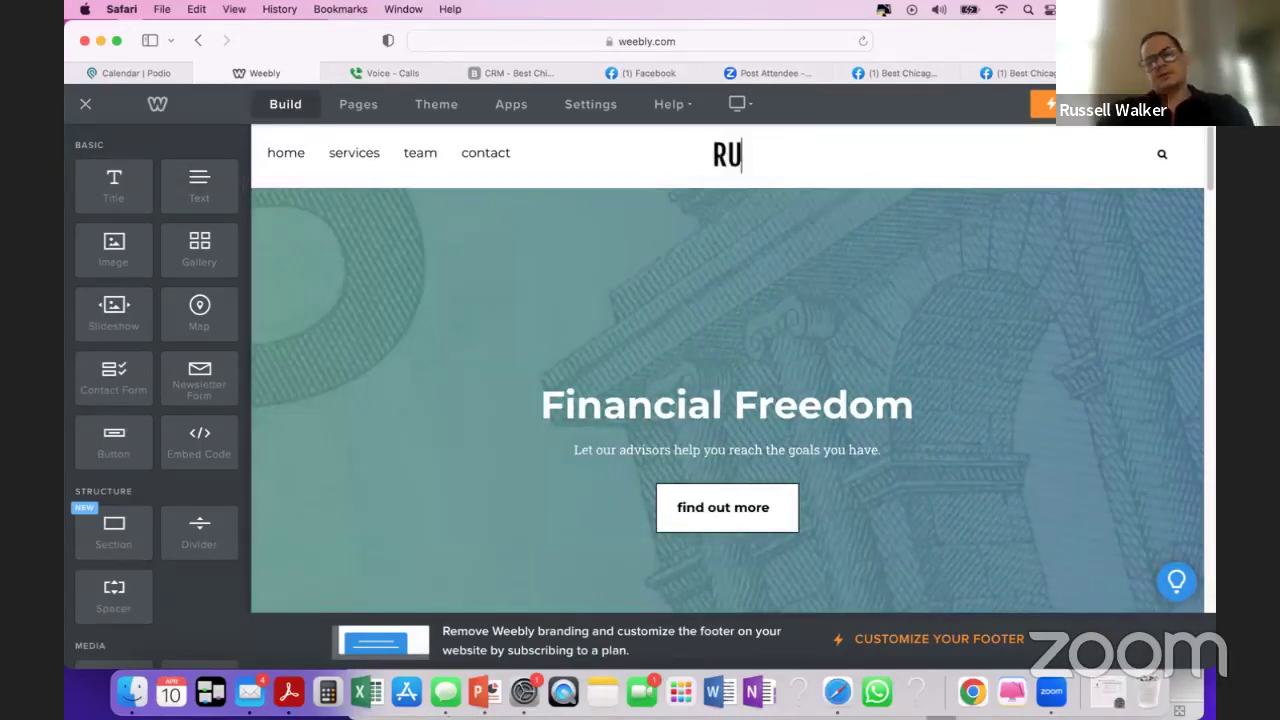
{"action": "type", "text": "SSELL BUYS HOMES"}
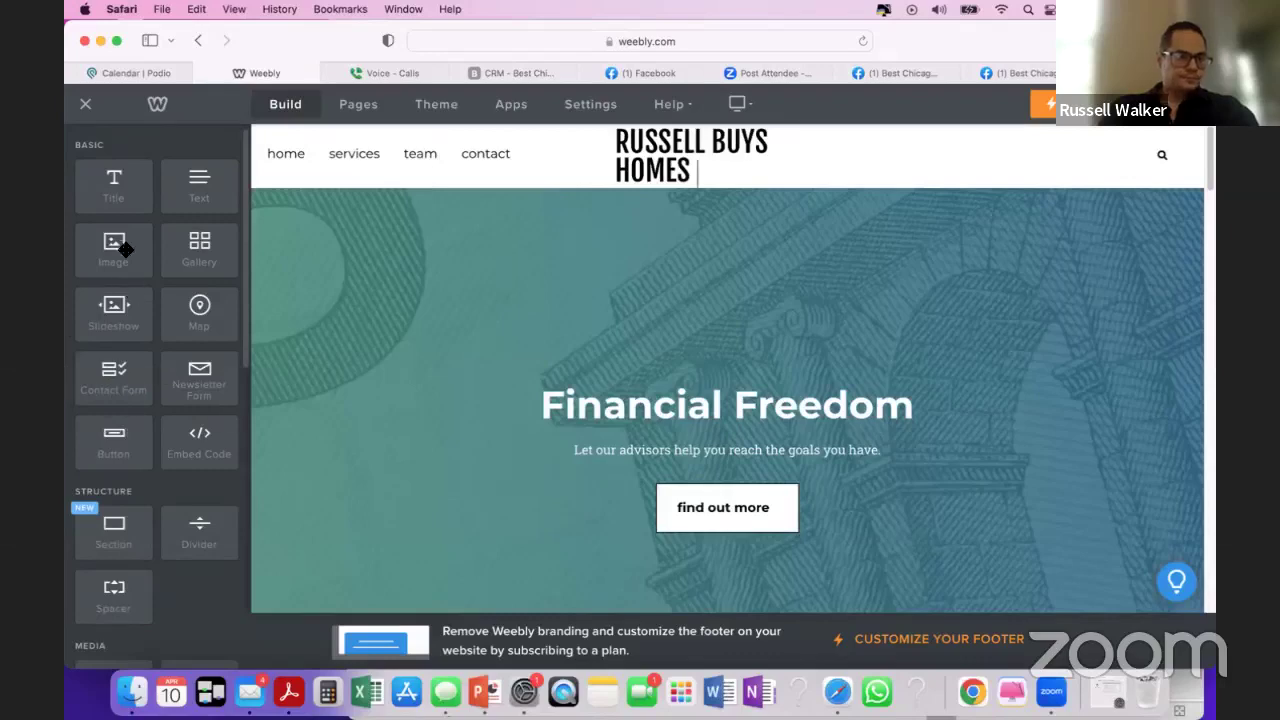
{"action": "scroll", "coordinate": [1111, 229], "scroll_direction": "down", "scroll_amount": 5}
{"action": "scroll", "coordinate": [1103, 309], "scroll_direction": "up", "scroll_amount": 5}
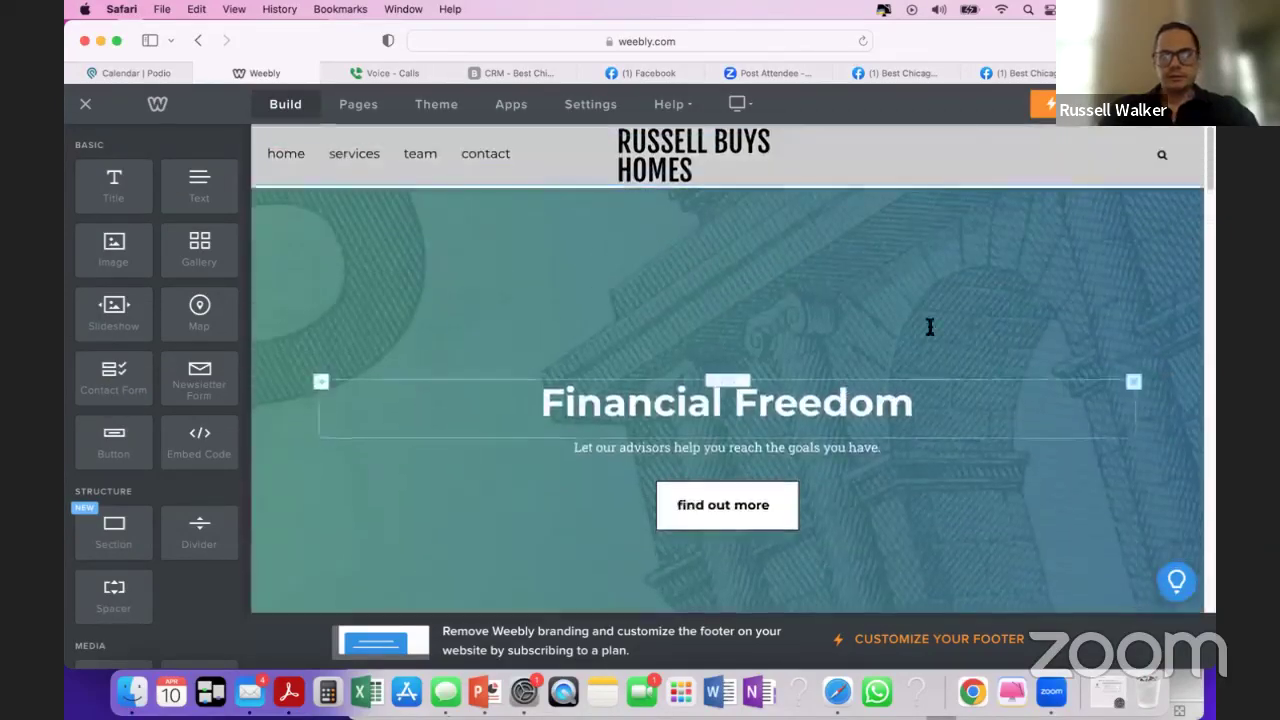
{"action": "scroll", "coordinate": [1180, 205], "scroll_direction": "down", "scroll_amount": 2}
{"action": "scroll", "coordinate": [1180, 220], "scroll_direction": "up", "scroll_amount": 2}
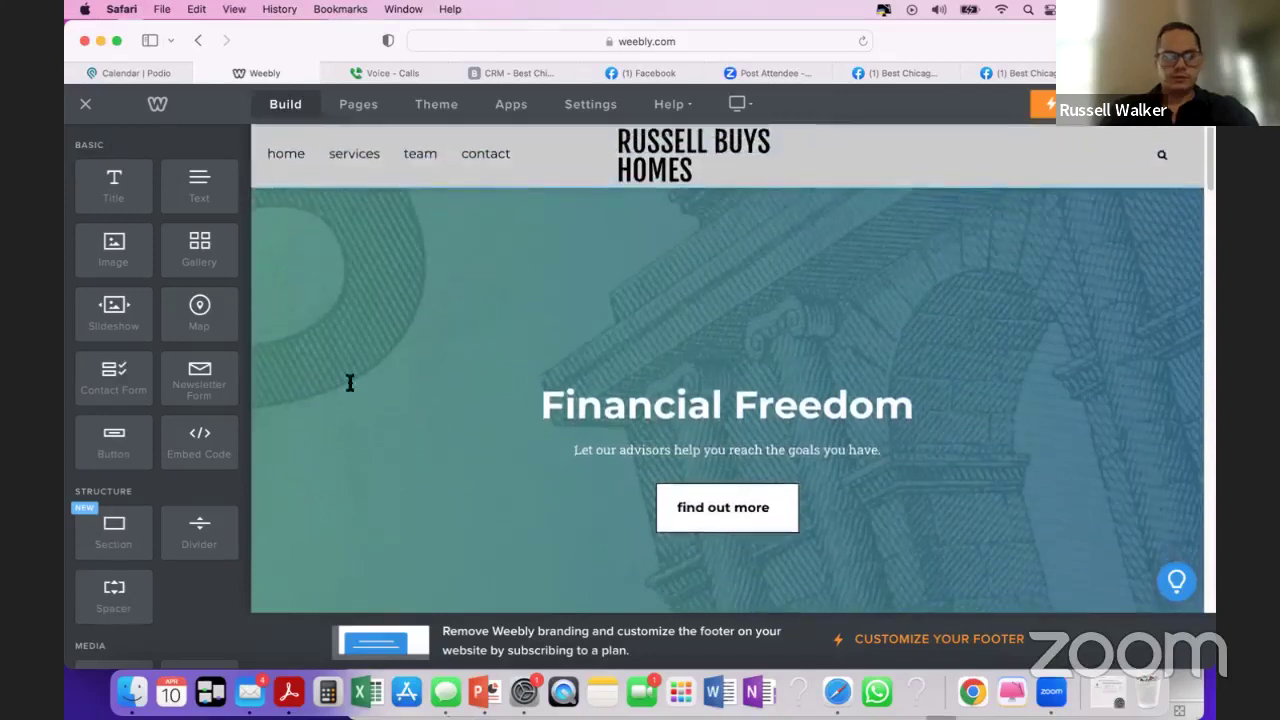
- Insert an image placeholder above the Financial Freedom heading, view its upload options and leave them without choosing a file
{"action": "left_click_drag", "start_coordinate": [118, 247], "coordinate": [660, 332]}
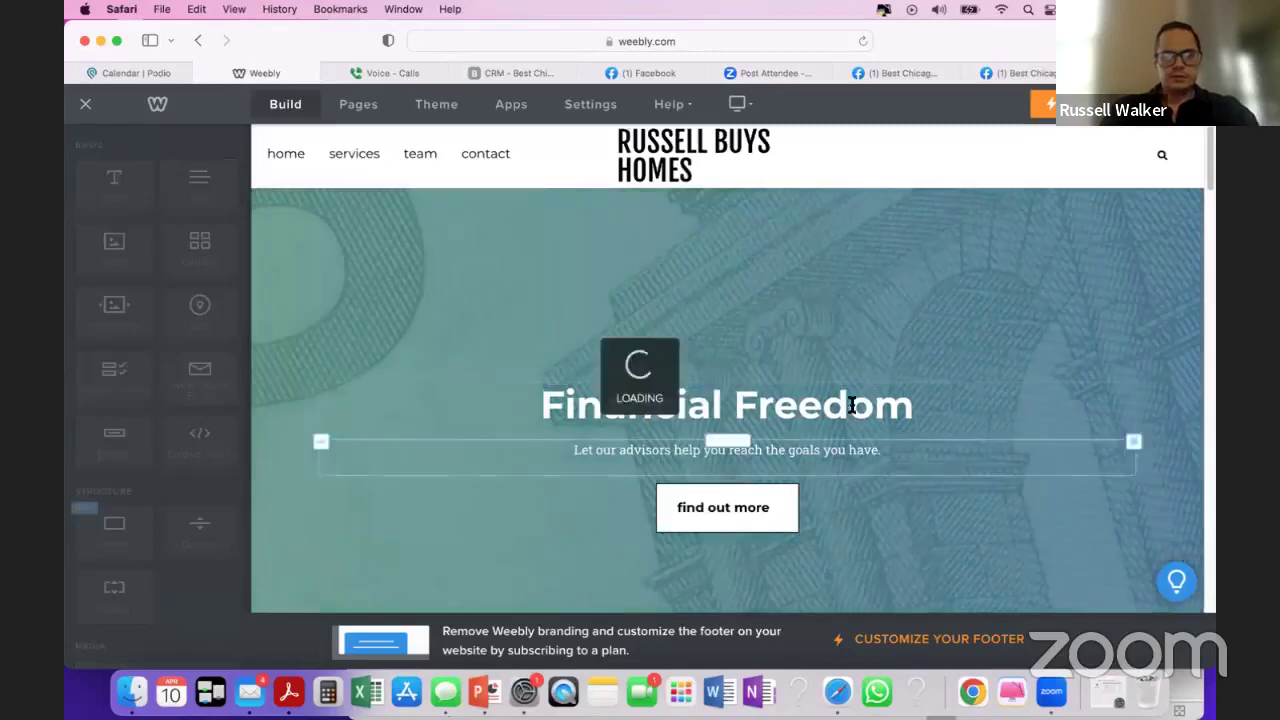
{"action": "left_click", "coordinate": [670, 383]}
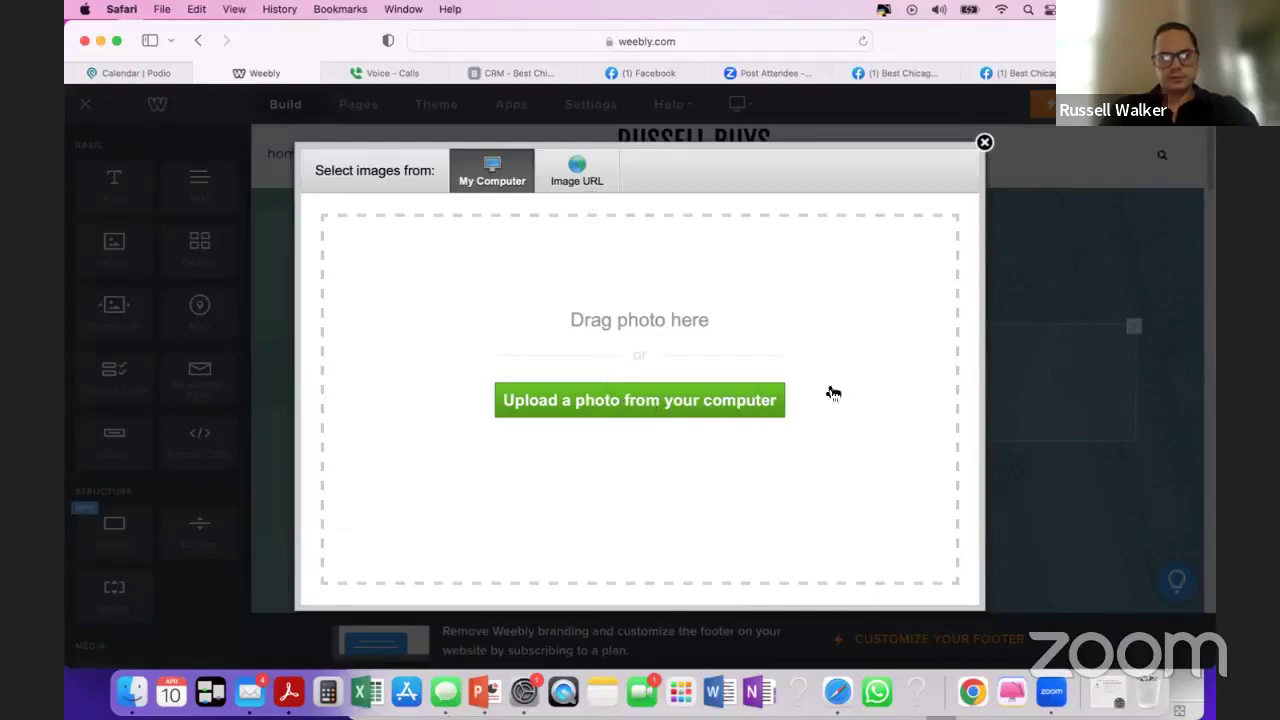
{"action": "left_click", "coordinate": [578, 308]}
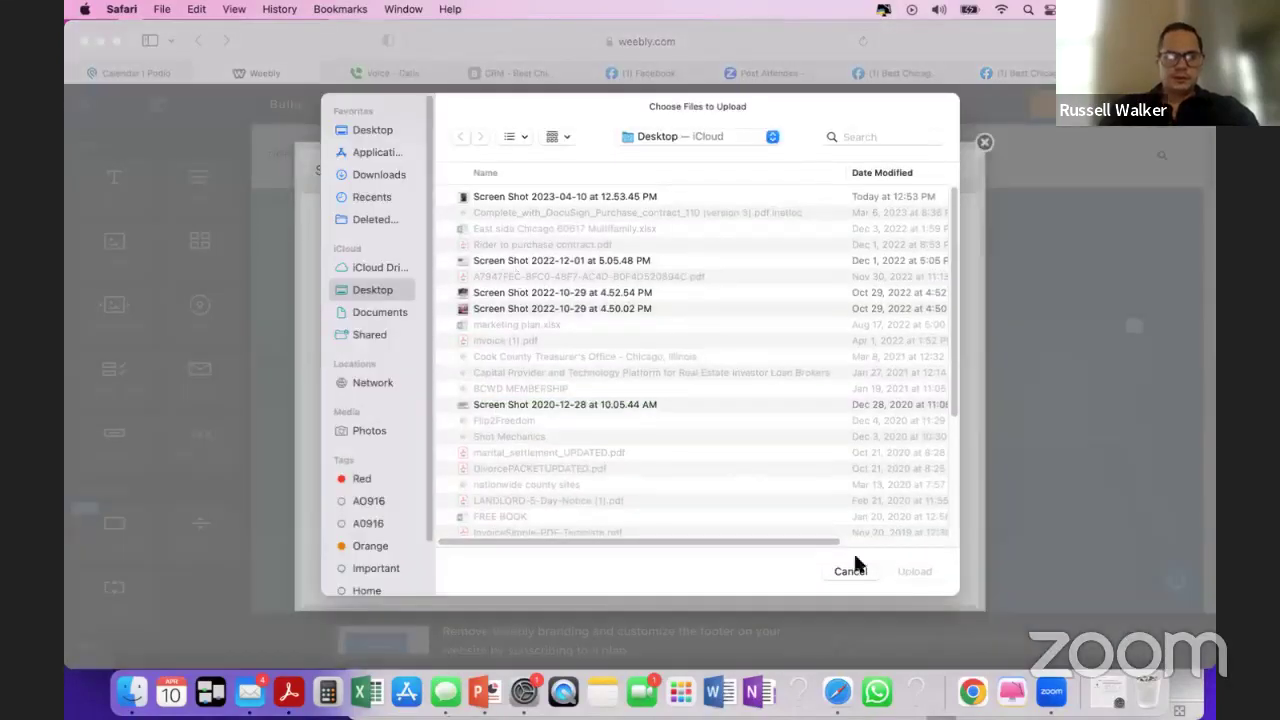
{"action": "left_click", "coordinate": [850, 571]}
{"action": "left_click", "coordinate": [984, 142]}
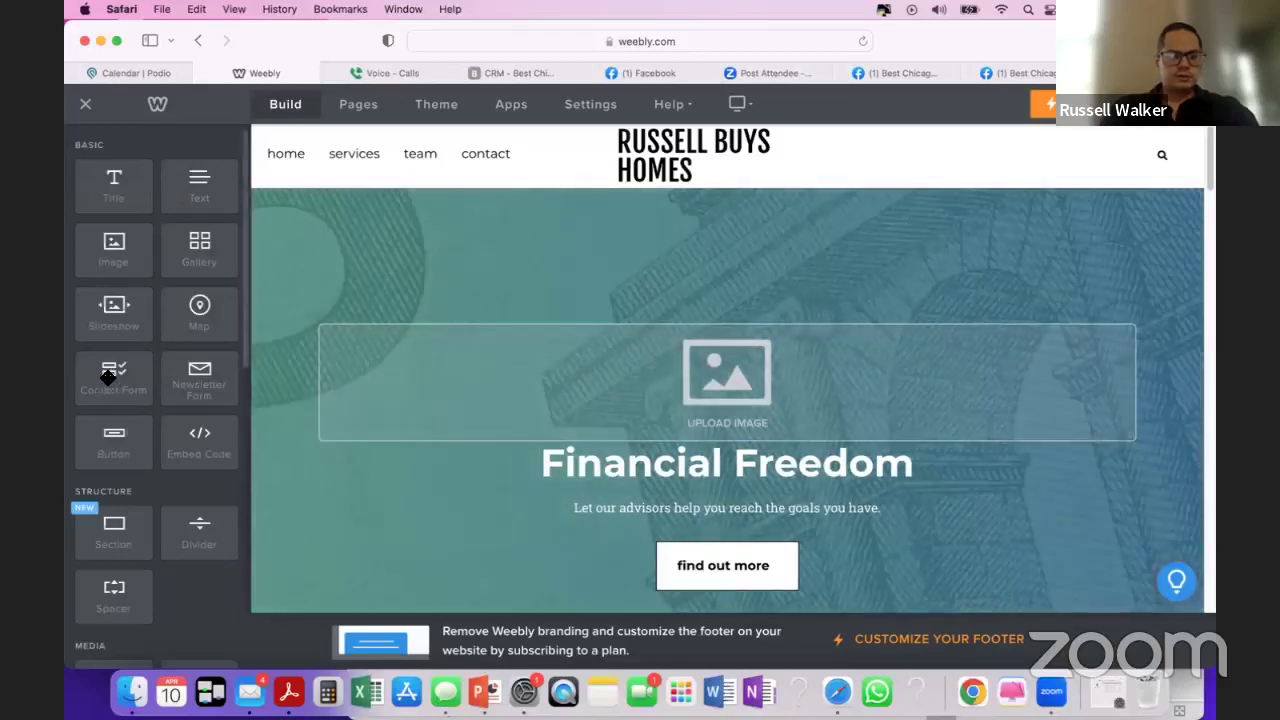
- Add a contact form below the "find out more" button in the home page banner and review its fields
{"action": "left_click_drag", "start_coordinate": [197, 378], "coordinate": [160, 350]}
{"action": "scroll", "coordinate": [660, 388], "scroll_direction": "down", "scroll_amount": 5}
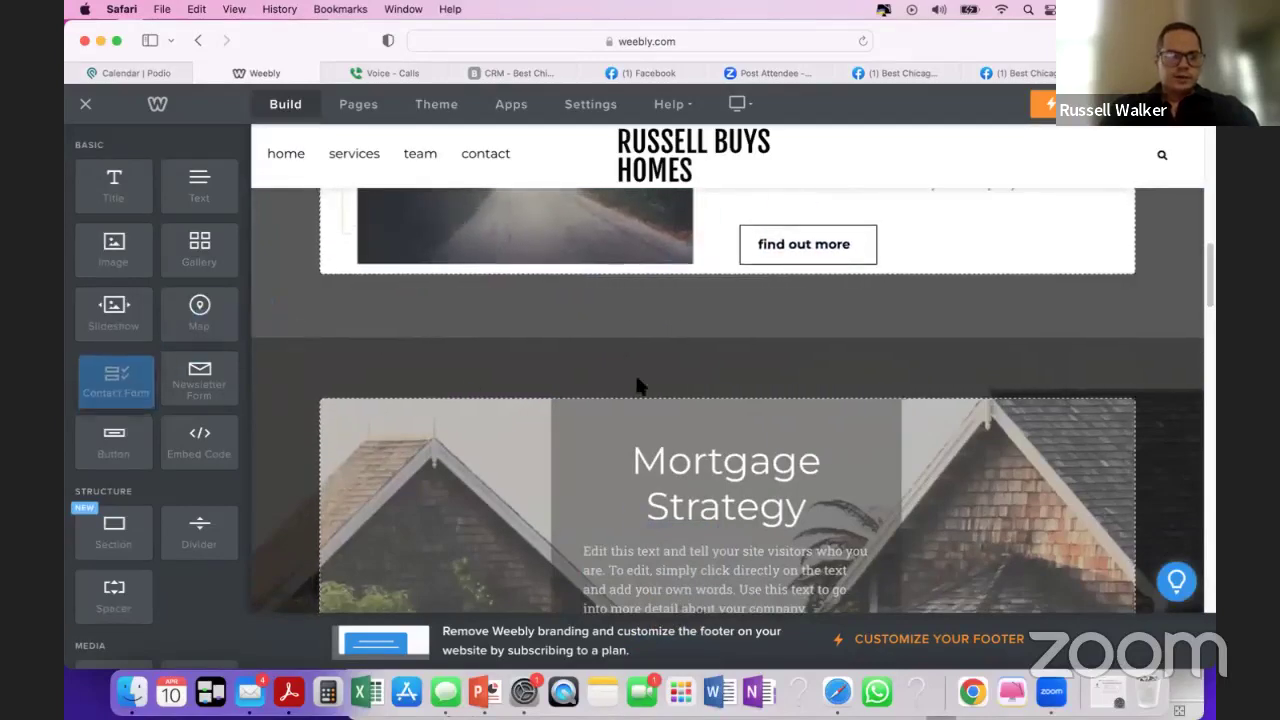
{"action": "scroll", "coordinate": [763, 366], "scroll_direction": "up", "scroll_amount": 3}
{"action": "scroll", "coordinate": [733, 394], "scroll_direction": "up", "scroll_amount": 5}
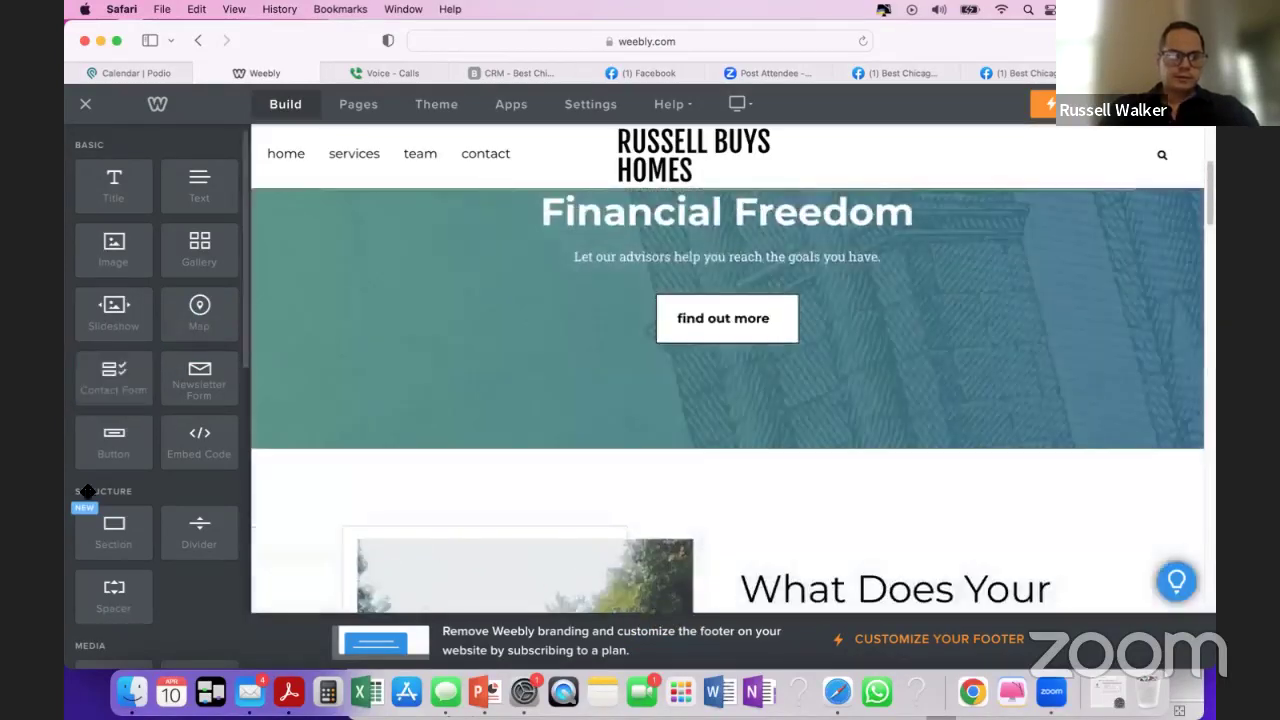
{"action": "left_click_drag", "start_coordinate": [114, 378], "coordinate": [705, 458]}
{"action": "scroll", "coordinate": [580, 397], "scroll_direction": "down", "scroll_amount": 3}
{"action": "scroll", "coordinate": [620, 389], "scroll_direction": "up", "scroll_amount": 3}
{"action": "scroll", "coordinate": [650, 398], "scroll_direction": "up", "scroll_amount": 1}
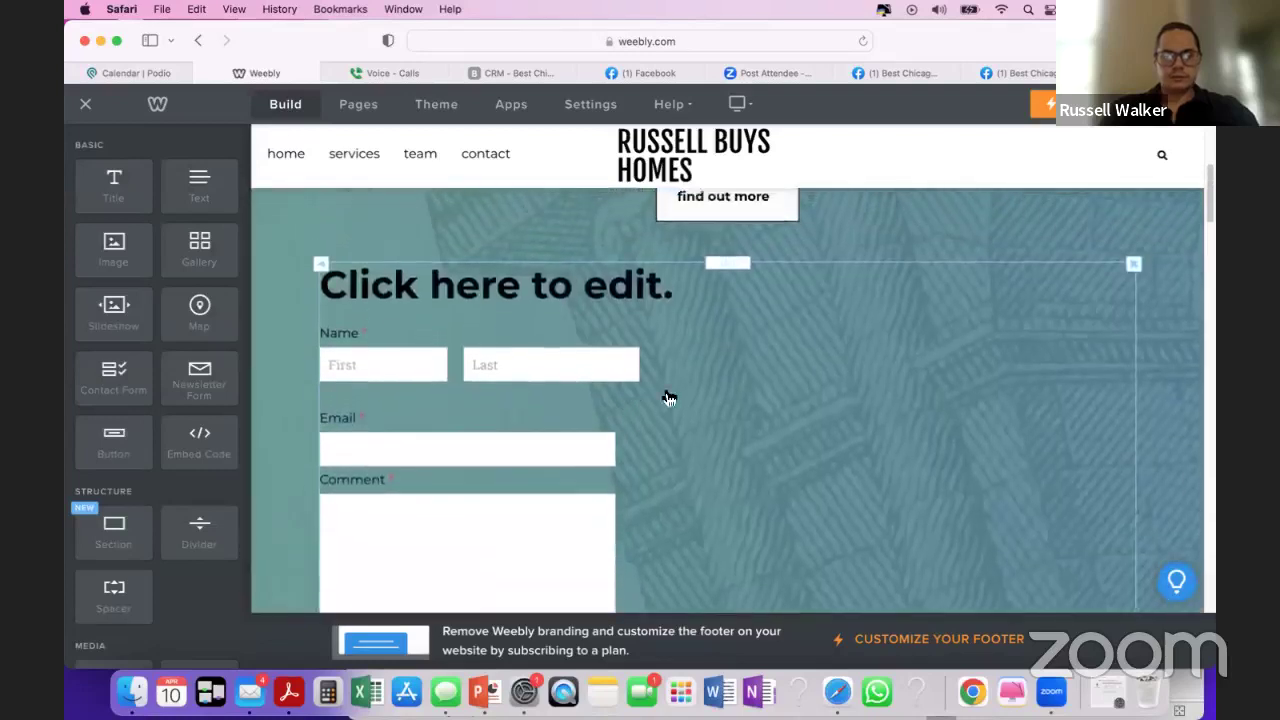
{"action": "scroll", "coordinate": [403, 380], "scroll_direction": "down", "scroll_amount": 3}
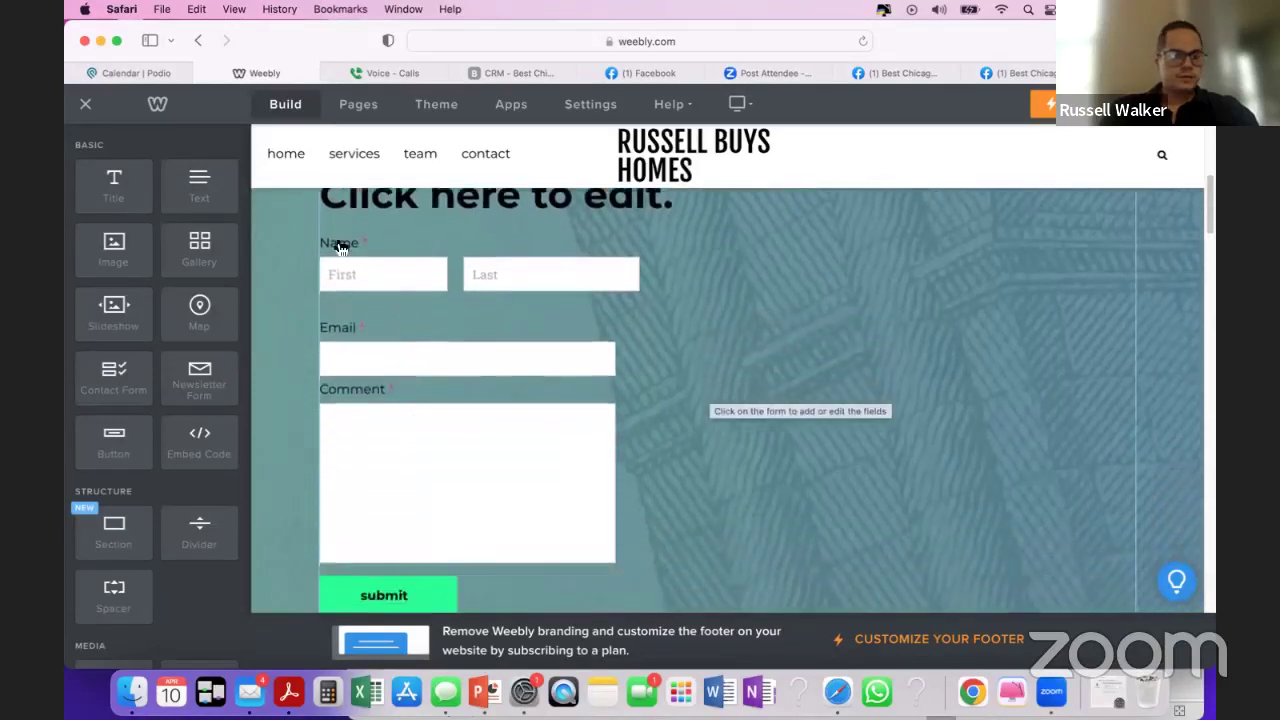
{"action": "scroll", "coordinate": [568, 357], "scroll_direction": "up", "scroll_amount": 1}
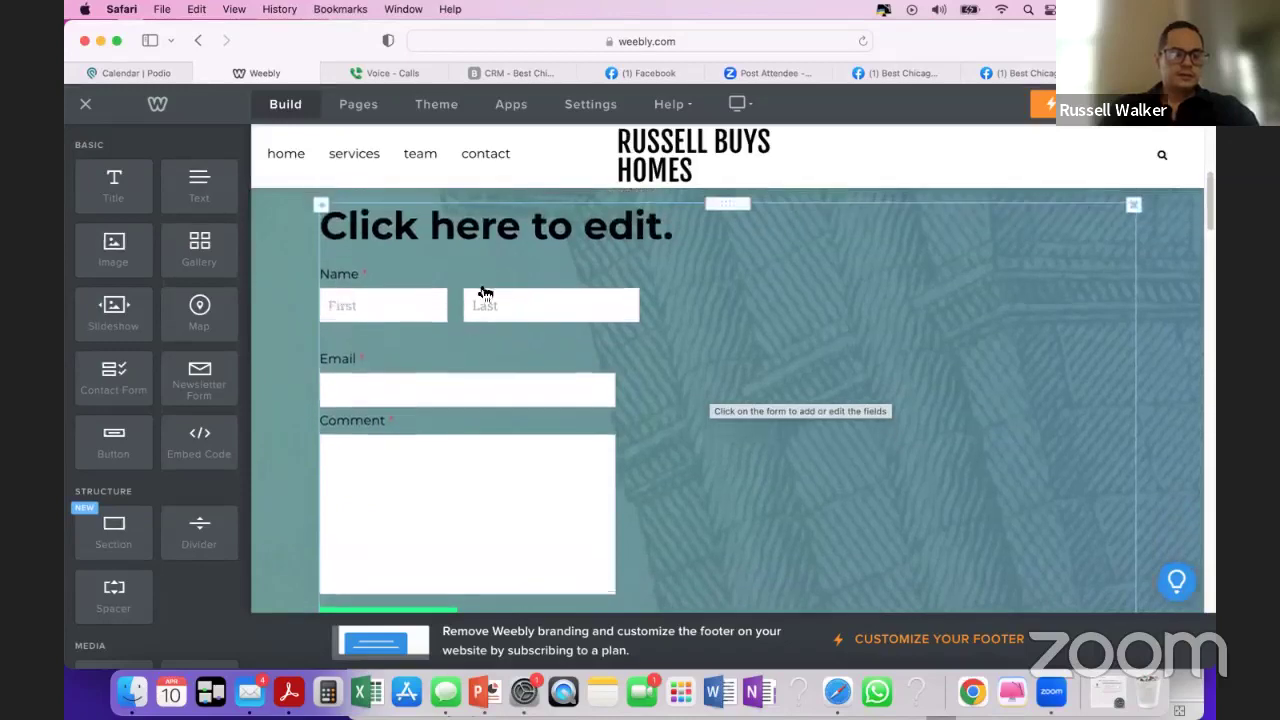
{"action": "scroll", "coordinate": [515, 312], "scroll_direction": "up", "scroll_amount": 4}
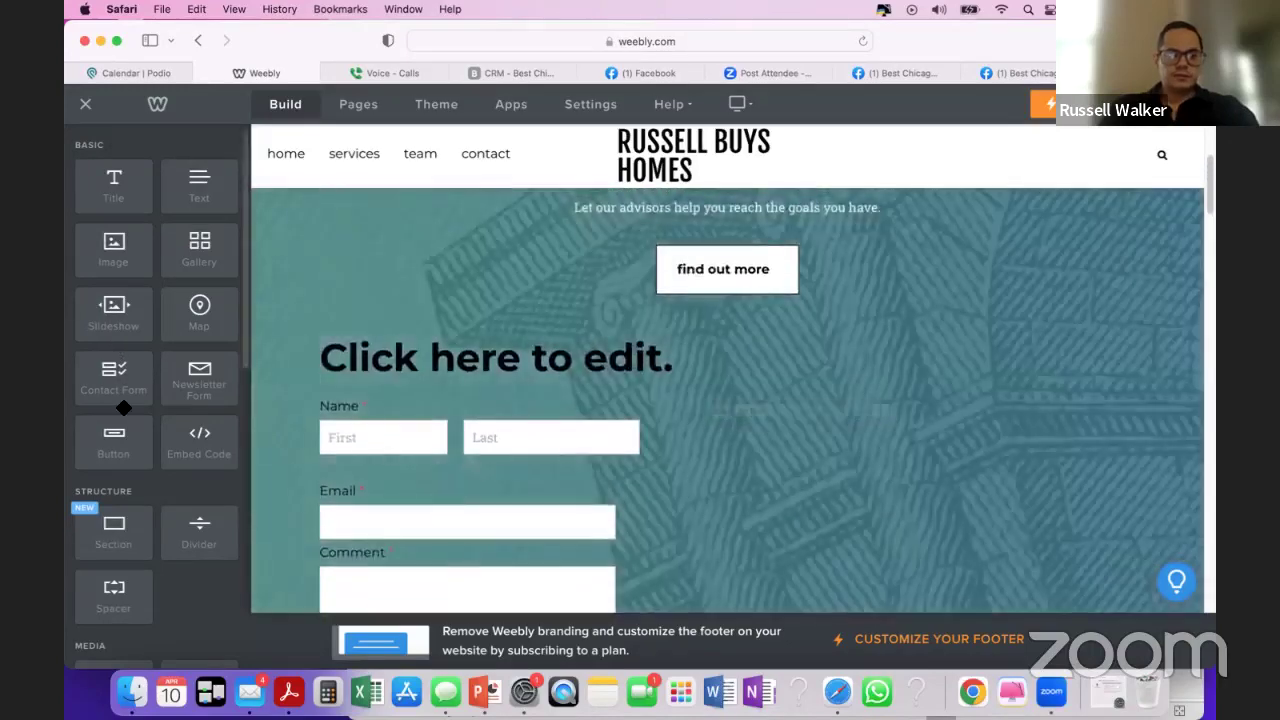
- Add a required short text field titled "Phone" between the Name and Email fields of the contact form
{"action": "scroll", "coordinate": [377, 289], "scroll_direction": "down", "scroll_amount": 4}
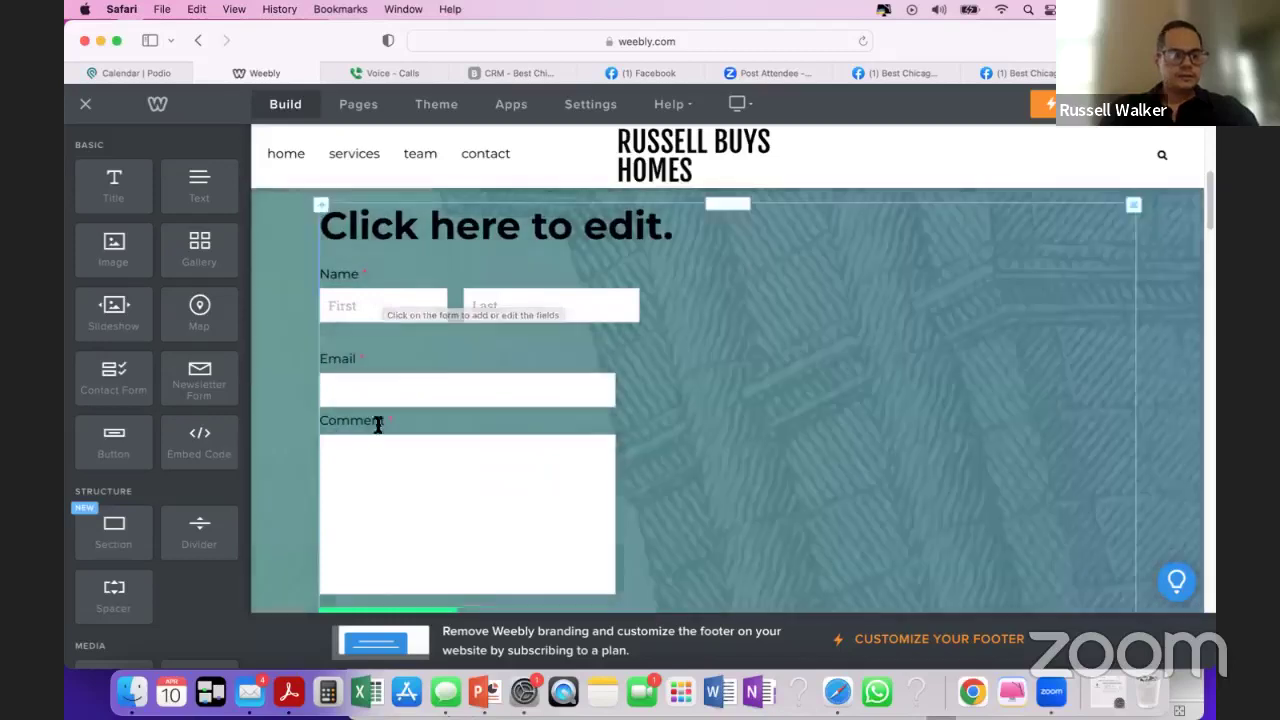
{"action": "left_click", "coordinate": [398, 426]}
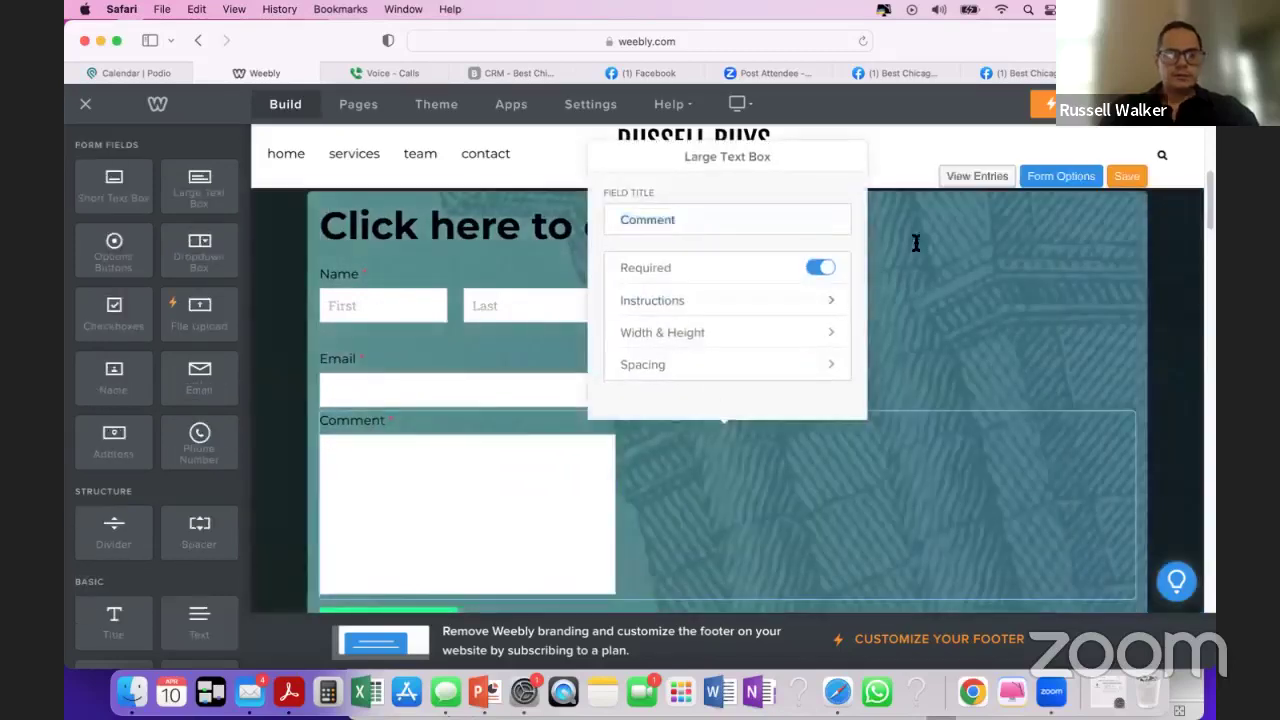
{"action": "left_click", "coordinate": [917, 240]}
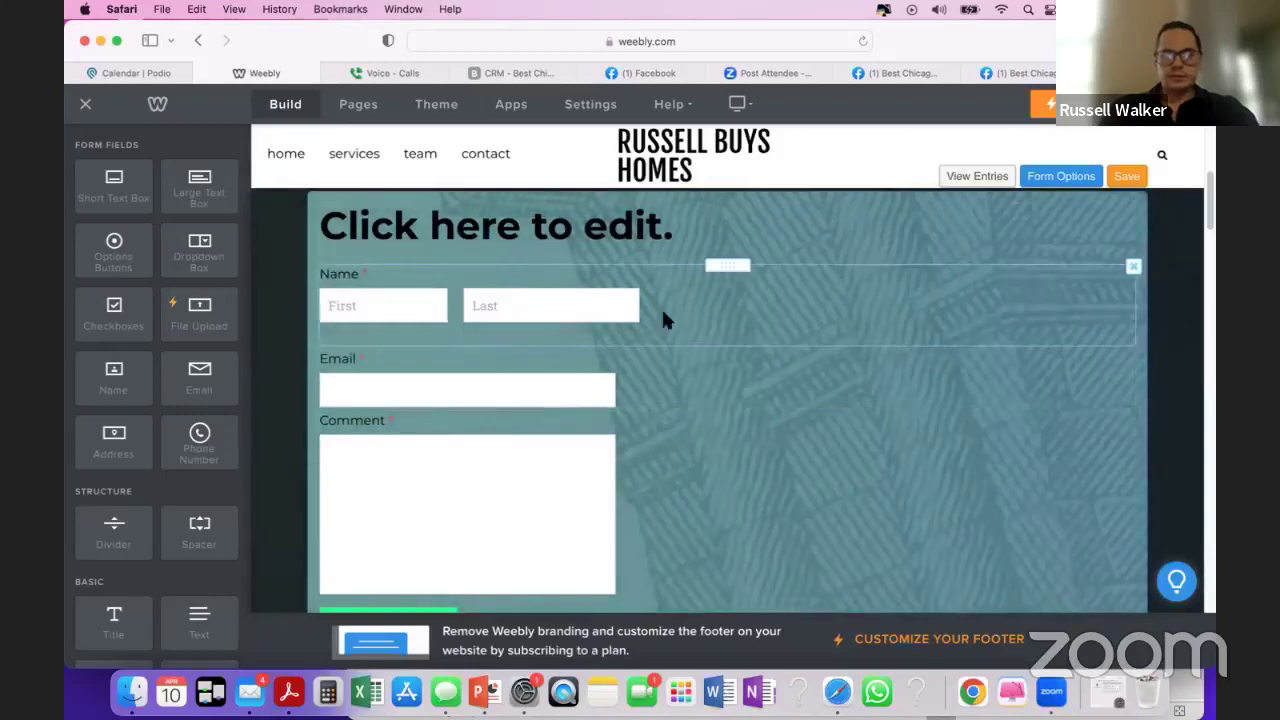
{"action": "left_click_drag", "start_coordinate": [128, 190], "coordinate": [650, 392]}
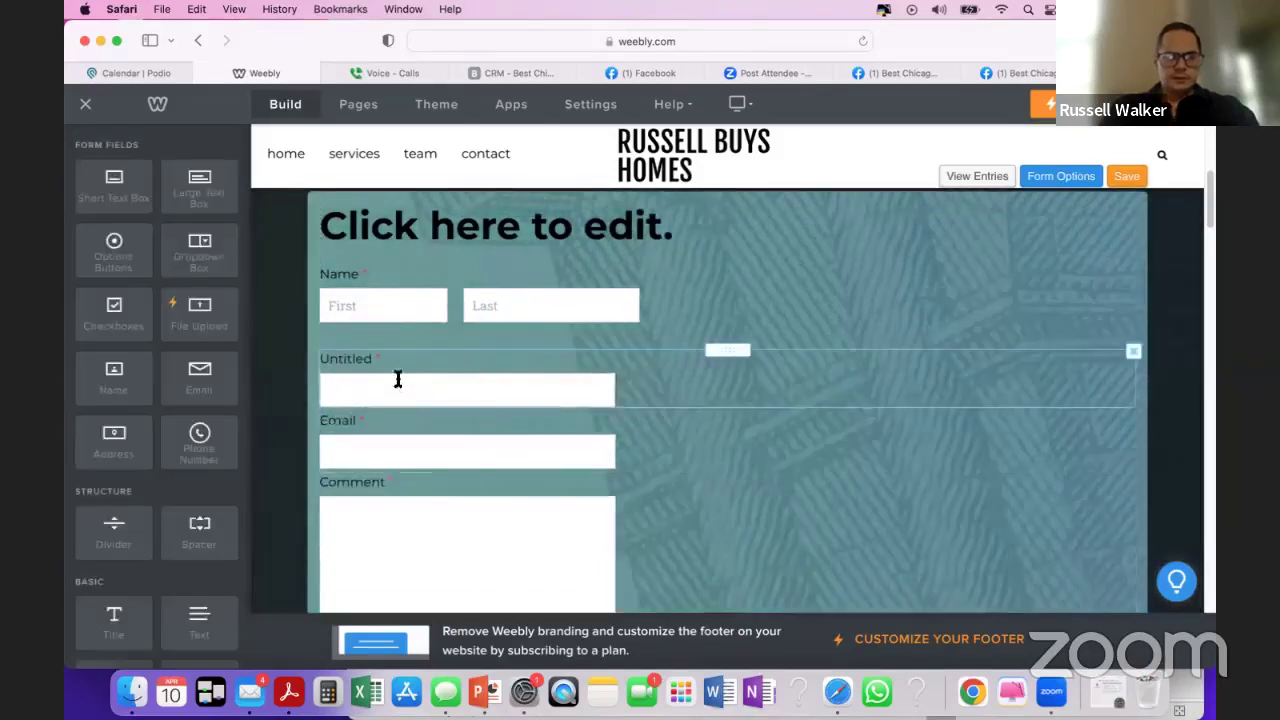
{"action": "left_click", "coordinate": [391, 368]}
{"action": "double_click", "coordinate": [708, 221]}
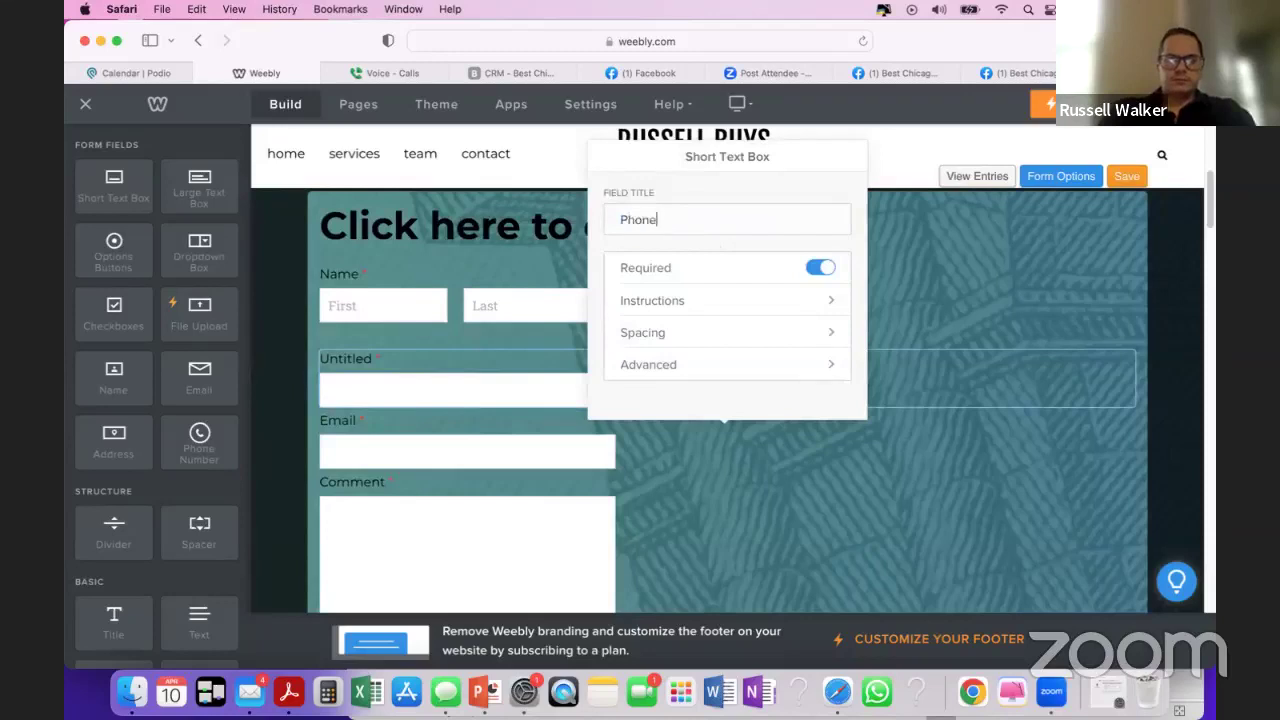
{"action": "left_click", "coordinate": [675, 513]}
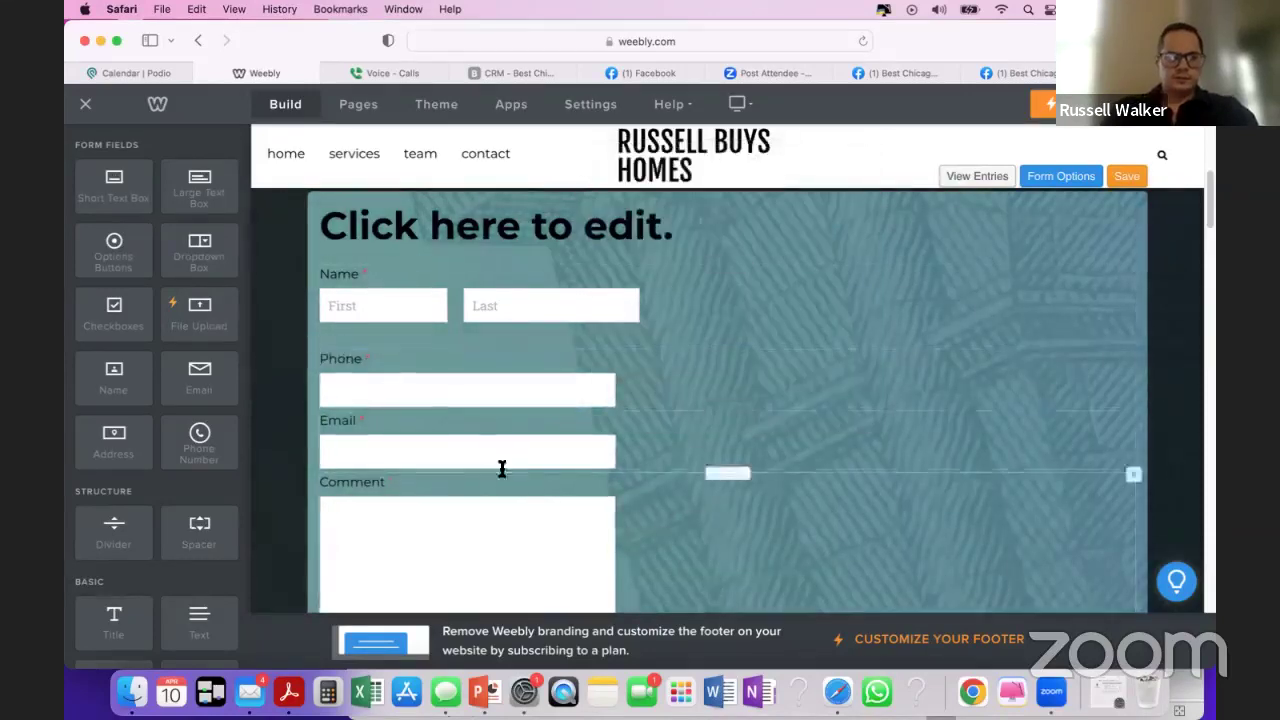
- Retitle the contact form's Comment field "Address of property", leave form editing and review the banner with its form
{"action": "left_click", "coordinate": [646, 486]}
{"action": "type", "text": "Address of property"}
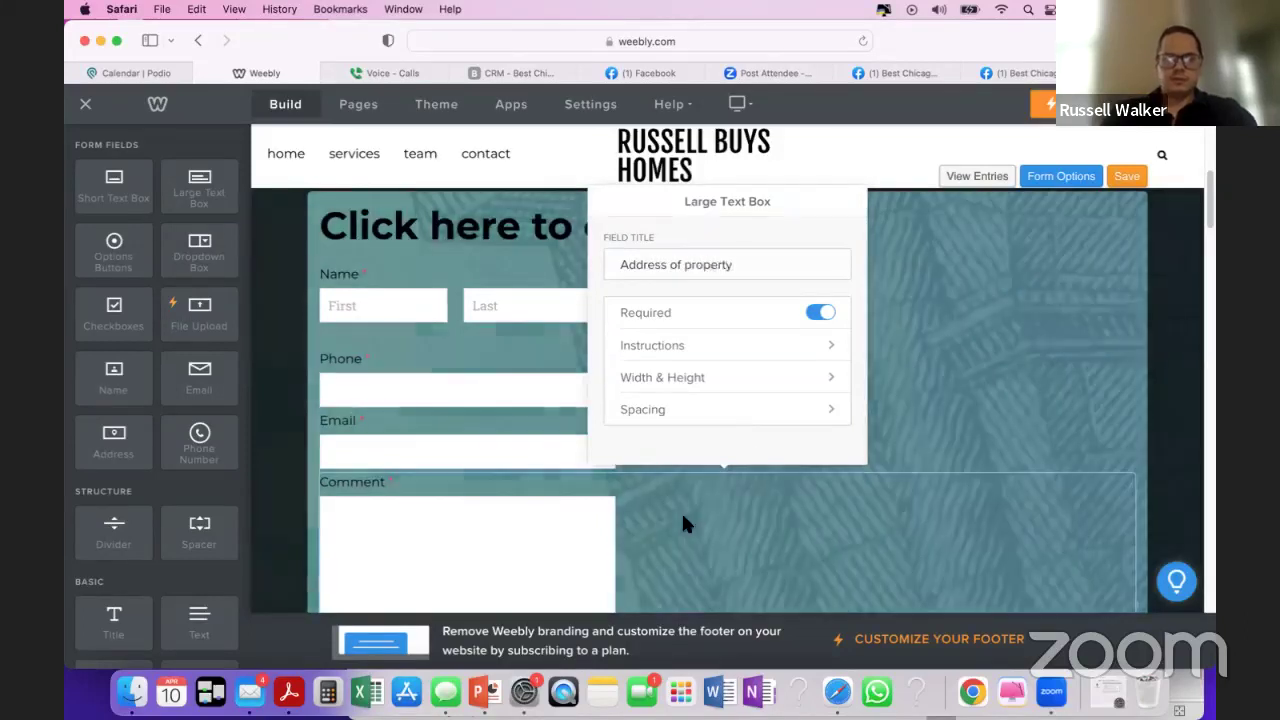
{"action": "left_click", "coordinate": [681, 511]}
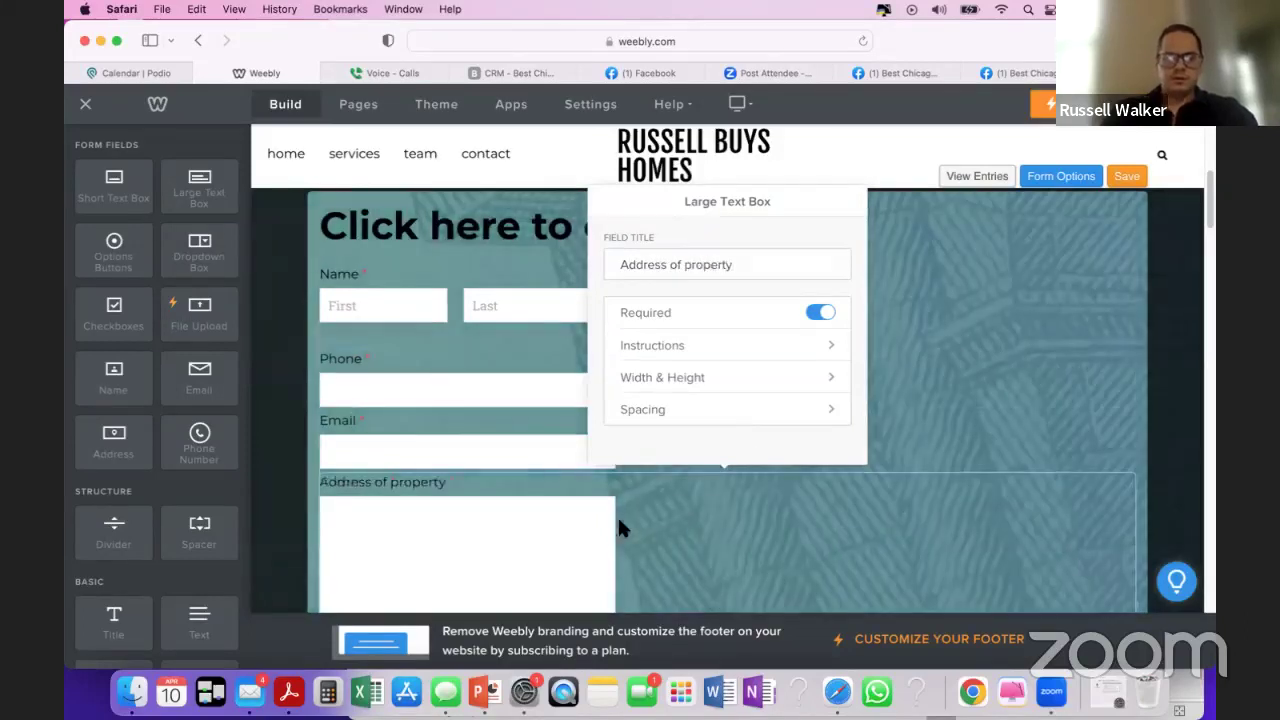
{"action": "left_click", "coordinate": [951, 341]}
{"action": "scroll", "coordinate": [791, 362], "scroll_direction": "up", "scroll_amount": 5}
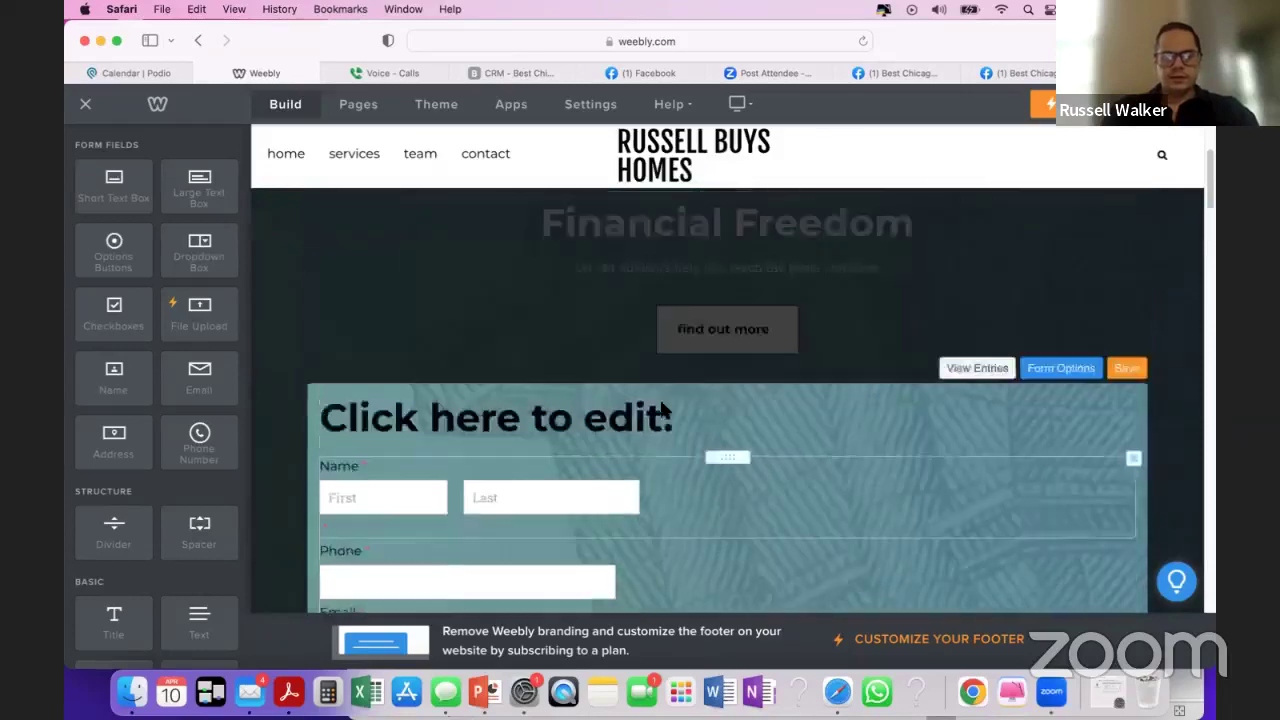
{"action": "scroll", "coordinate": [990, 390], "scroll_direction": "down", "scroll_amount": 3}
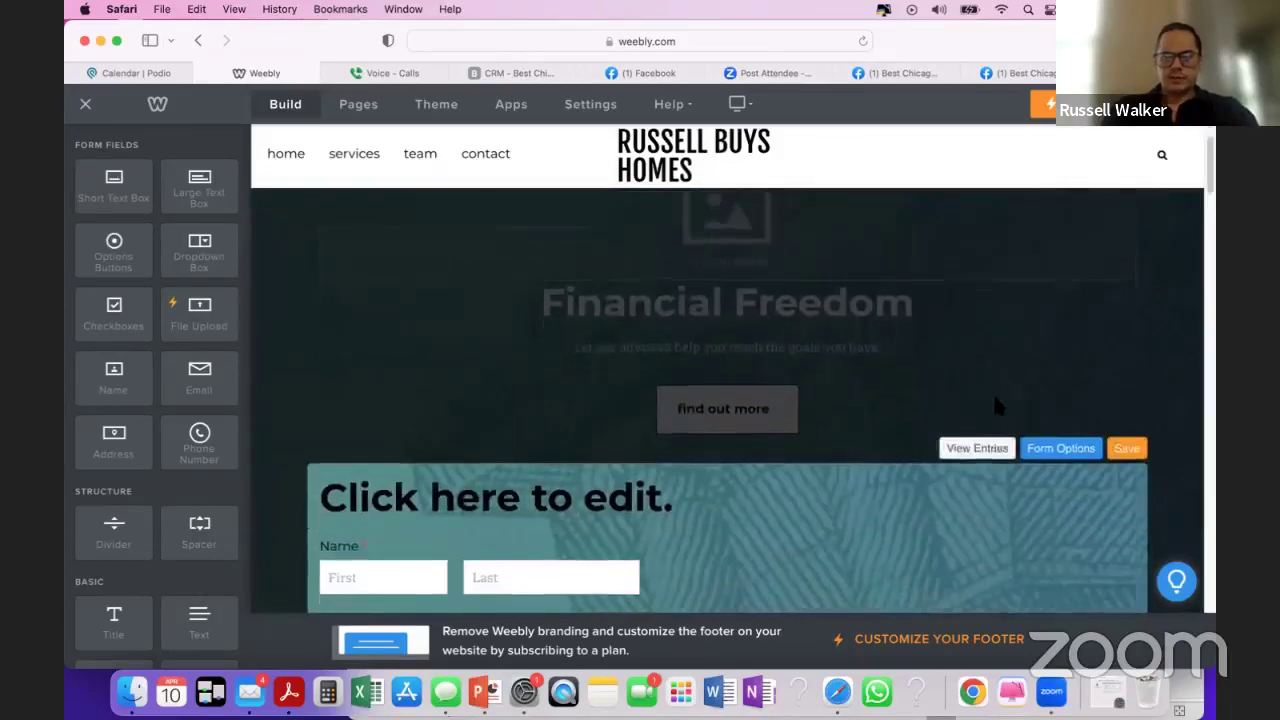
{"action": "left_click", "coordinate": [489, 367]}
{"action": "scroll", "coordinate": [500, 360], "scroll_direction": "up", "scroll_amount": 3}
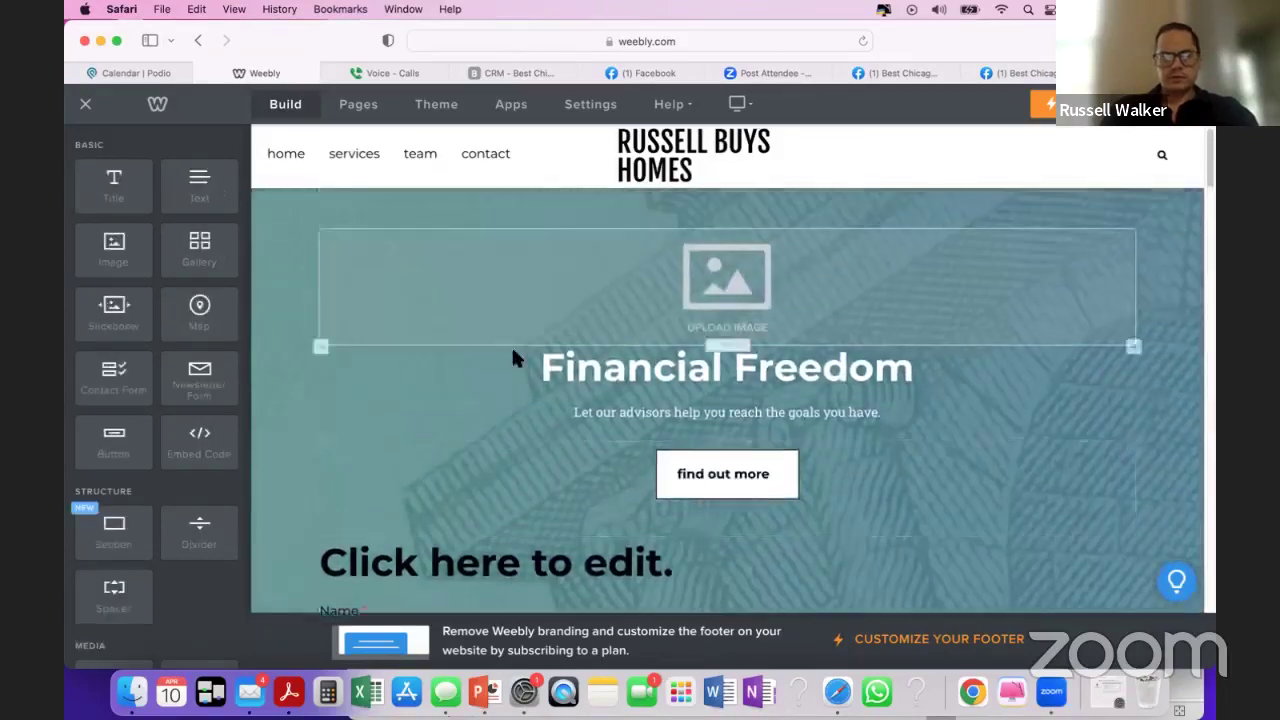
{"action": "scroll", "coordinate": [593, 432], "scroll_direction": "down", "scroll_amount": 9}
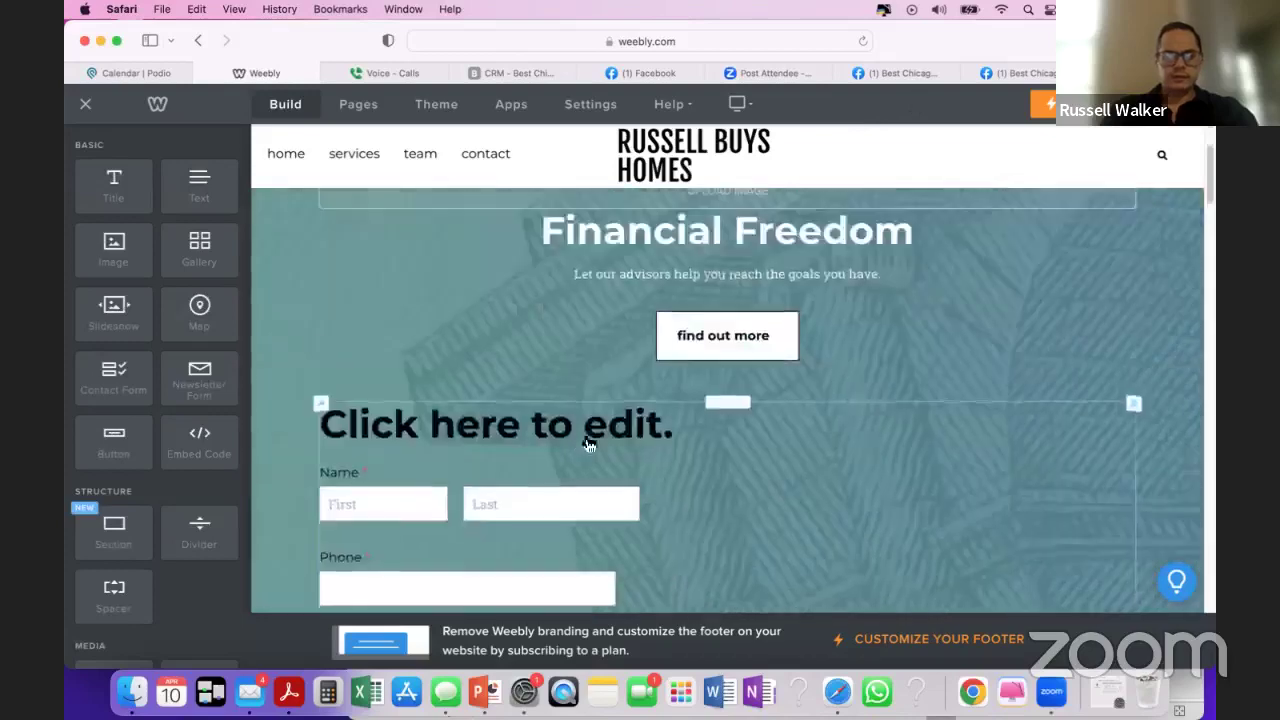
{"action": "scroll", "coordinate": [700, 406], "scroll_direction": "up", "scroll_amount": 1}
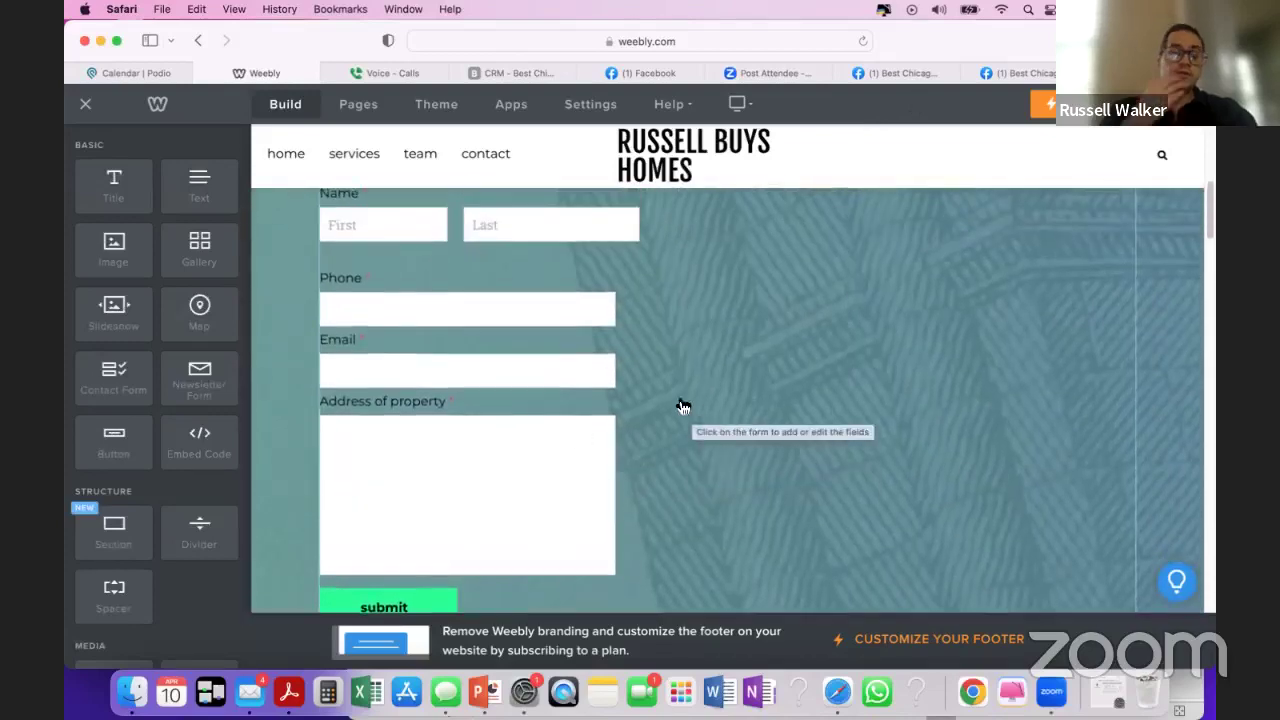
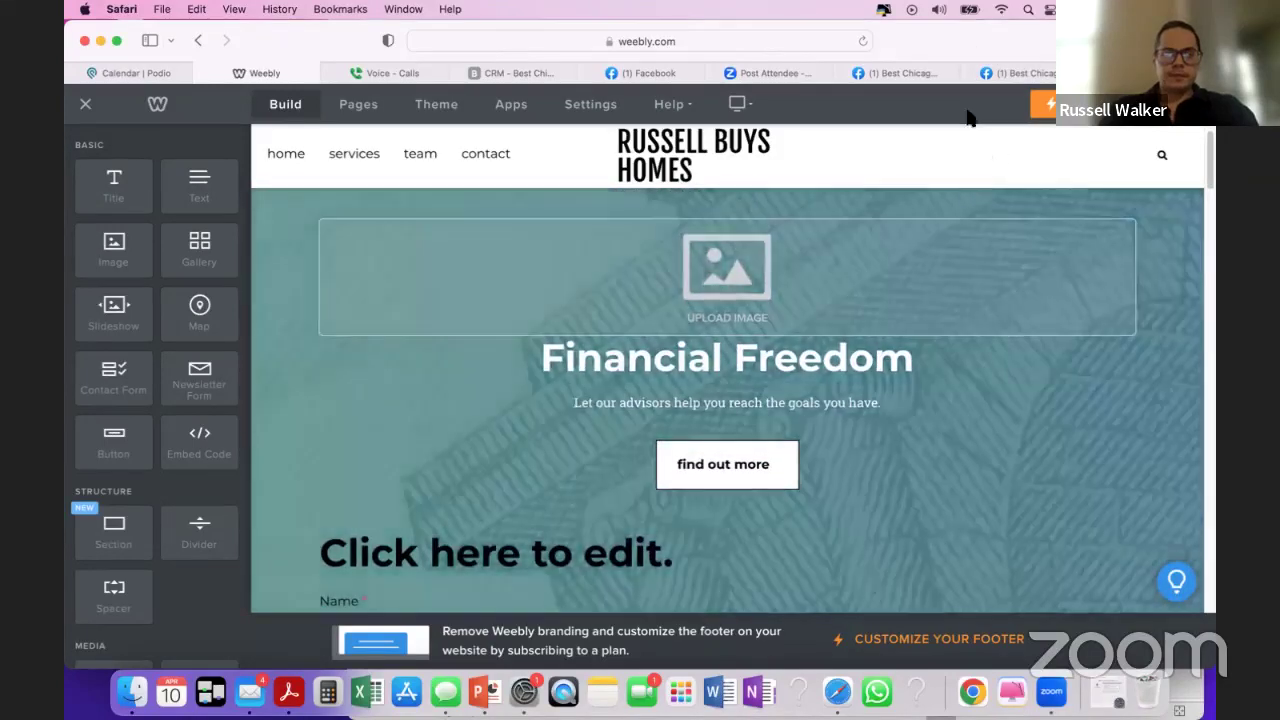
- Open the example website thebestchicagowholesaledeals.com in the browser
{"action": "key", "text": "super+grave"}
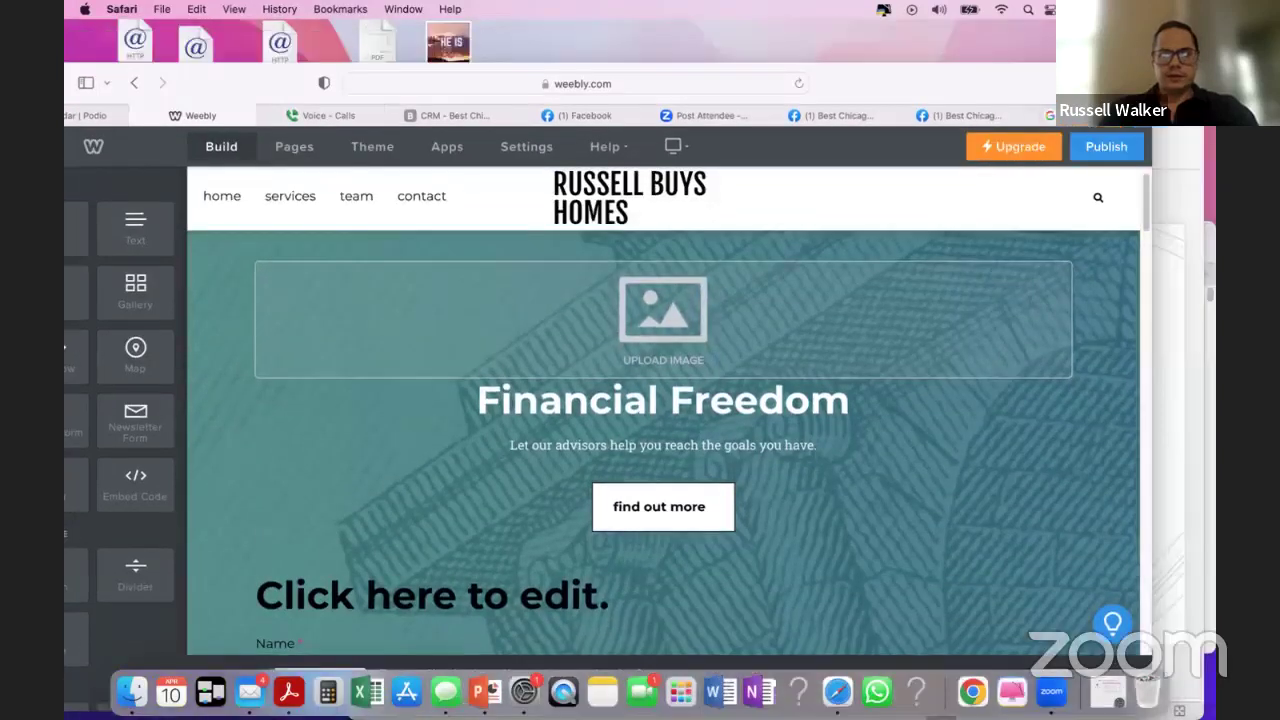
{"action": "left_click", "coordinate": [628, 86]}
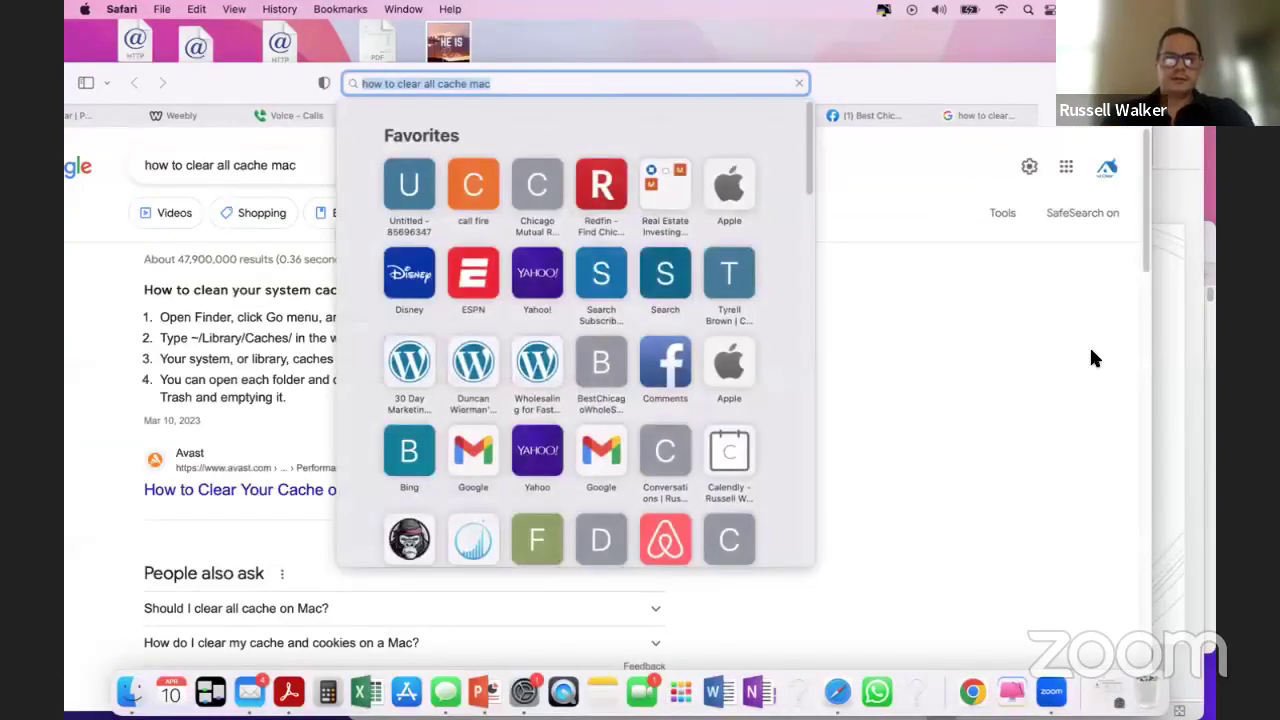
{"action": "type", "text": "thebestchicagowholesaledeals.com"}
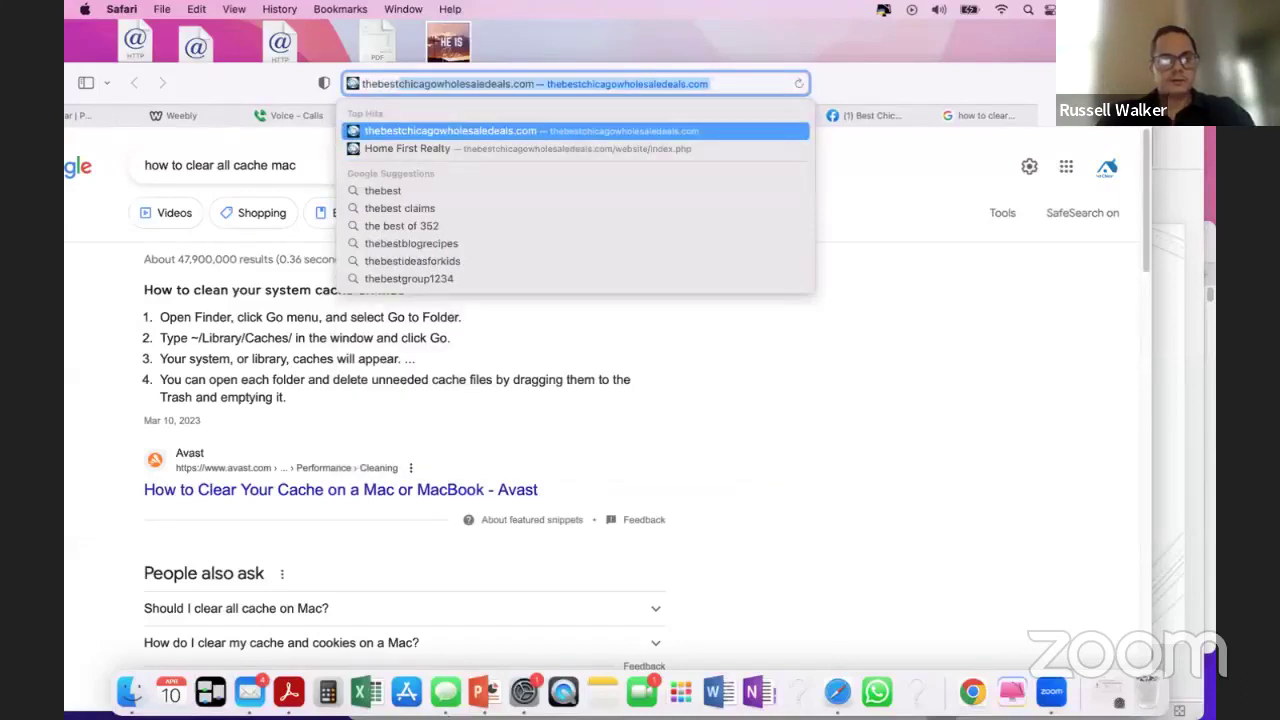
{"action": "key", "text": "Return"}
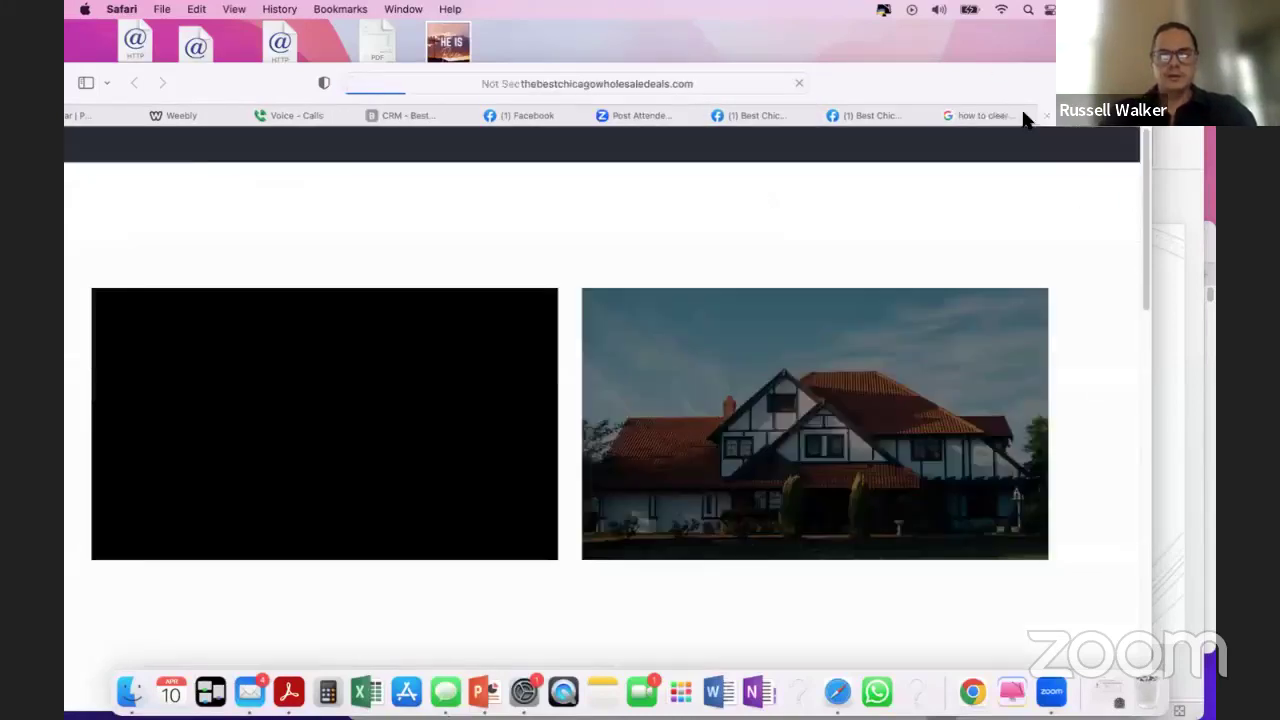
- Place the Home First Realty page directly after the Weebly page in the browser's tab order and enlarge the window
{"action": "left_click_drag", "start_coordinate": [970, 75], "coordinate": [1033, 125]}
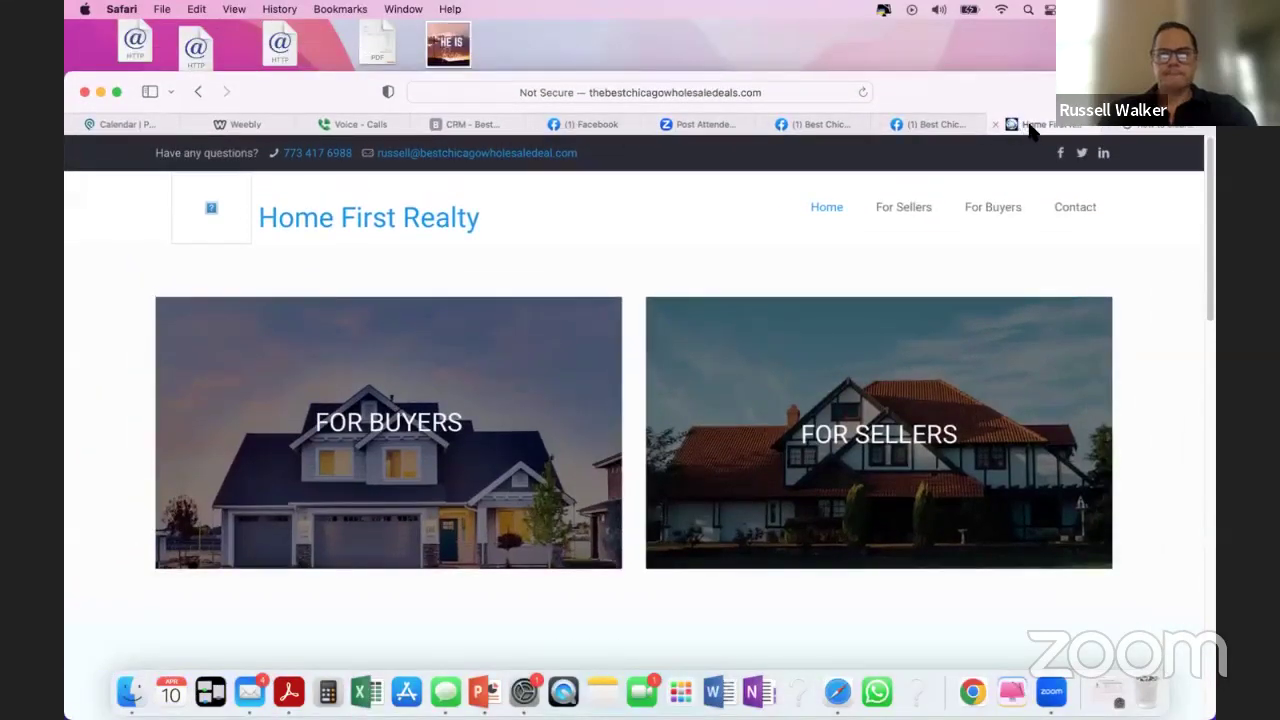
{"action": "left_click_drag", "start_coordinate": [1016, 124], "coordinate": [190, 124]}
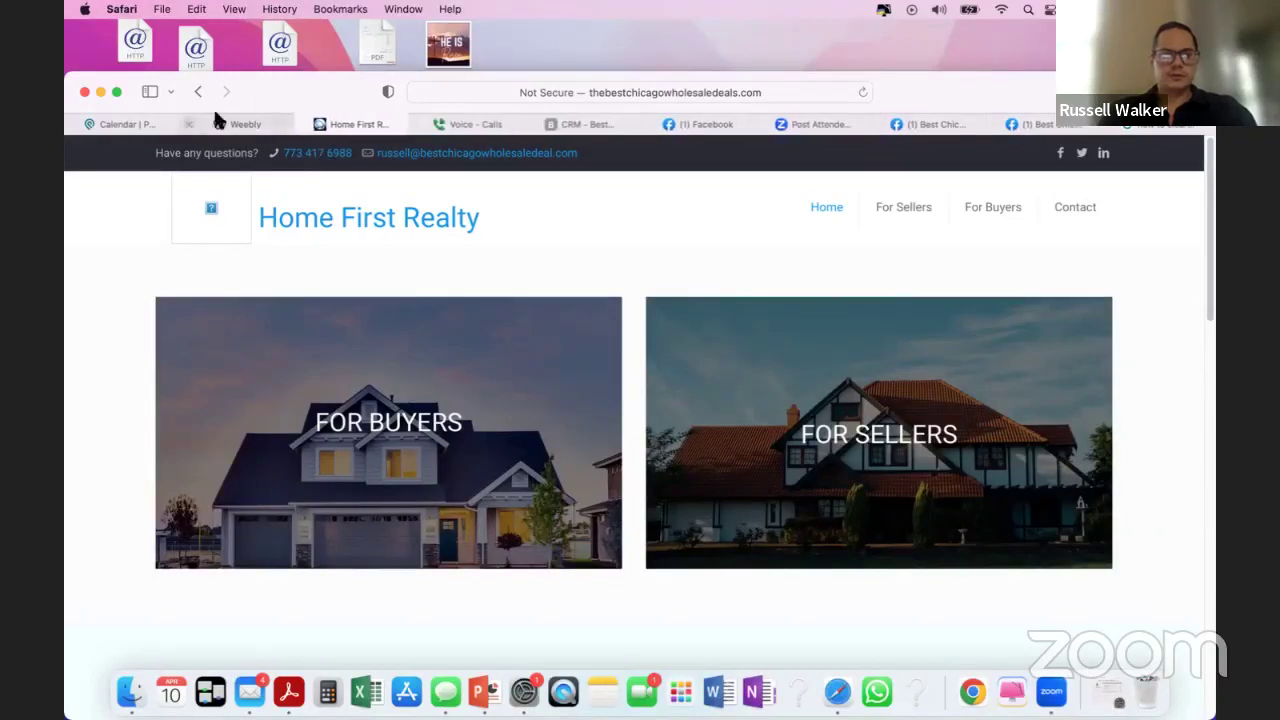
{"action": "double_click", "coordinate": [276, 90]}
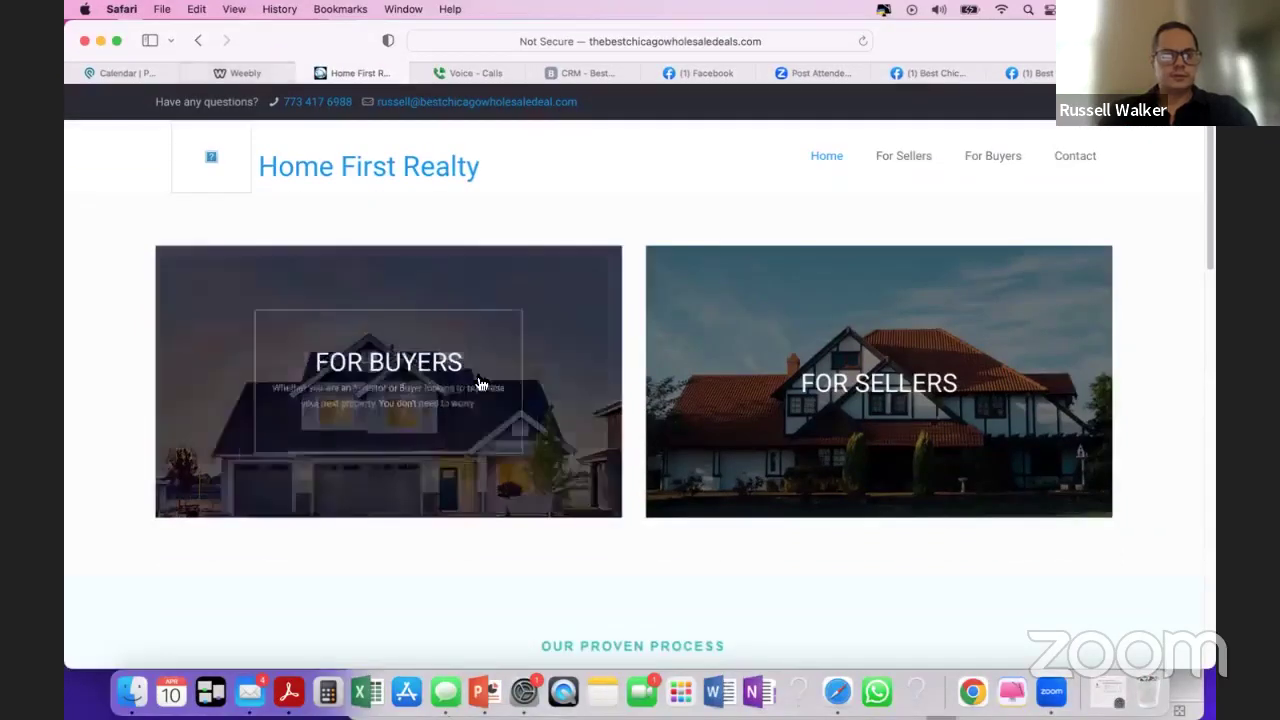
- Look through the Home First Realty home page and compare it with the Weebly site being built
{"action": "scroll", "coordinate": [463, 390], "scroll_direction": "down", "scroll_amount": 5}
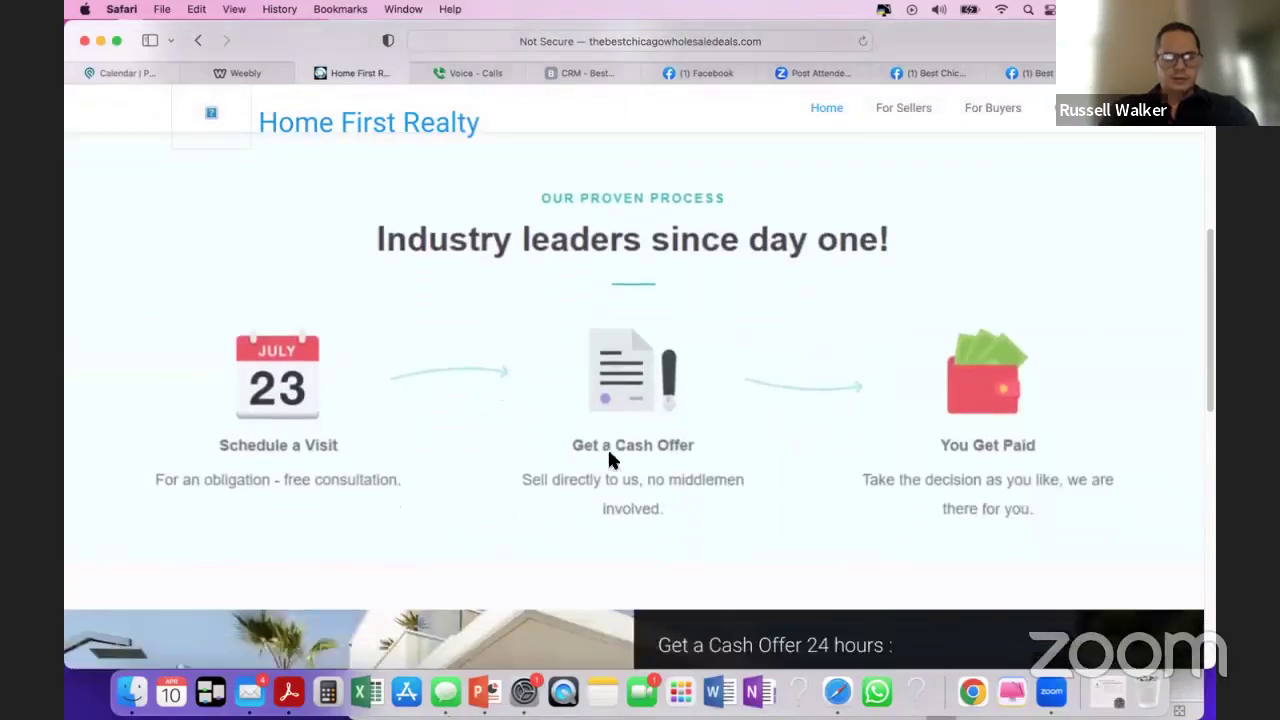
{"action": "scroll", "coordinate": [583, 494], "scroll_direction": "down", "scroll_amount": 4}
{"action": "scroll", "coordinate": [693, 415], "scroll_direction": "down", "scroll_amount": 6}
{"action": "scroll", "coordinate": [312, 140], "scroll_direction": "up", "scroll_amount": 14}
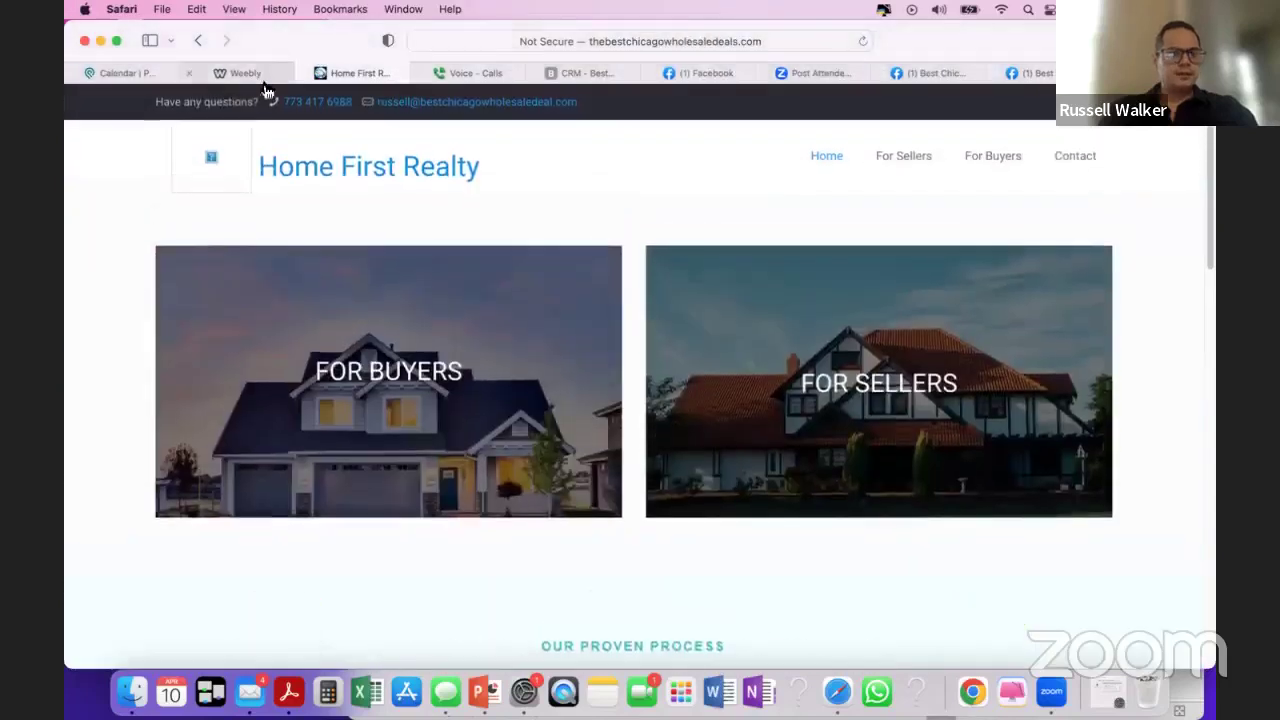
{"action": "left_click", "coordinate": [248, 73]}
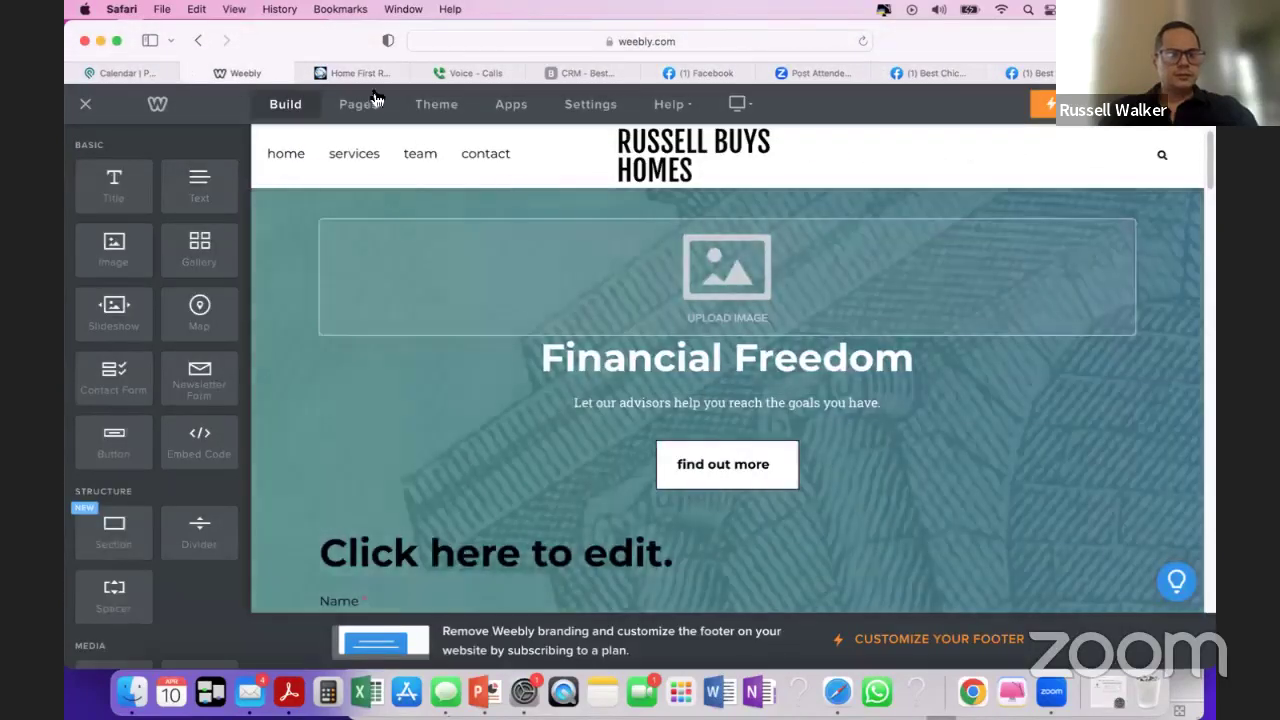
{"action": "left_click", "coordinate": [358, 74]}
{"action": "left_click", "coordinate": [232, 78]}
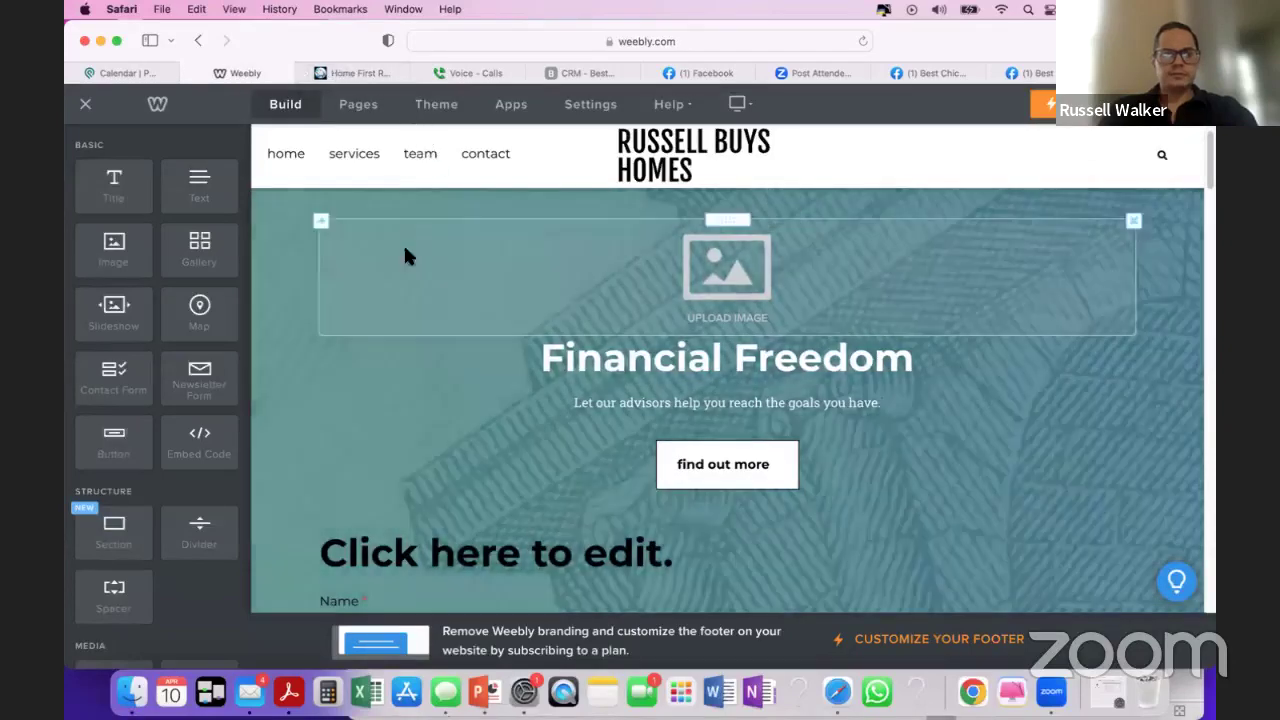
{"action": "left_click", "coordinate": [358, 73]}
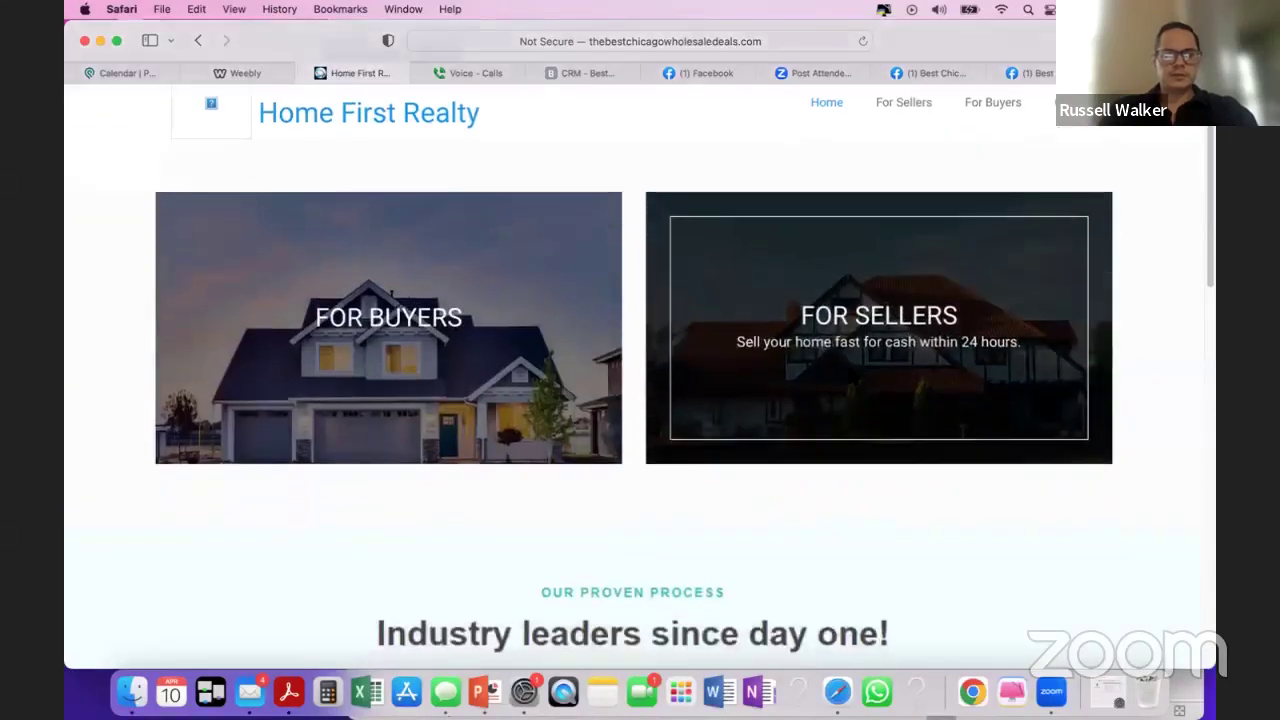
- Open the For Sellers page of Home First Realty and examine its seller form, sales text and property list
{"action": "left_click", "coordinate": [673, 393]}
{"action": "scroll", "coordinate": [574, 434], "scroll_direction": "down", "scroll_amount": 2}
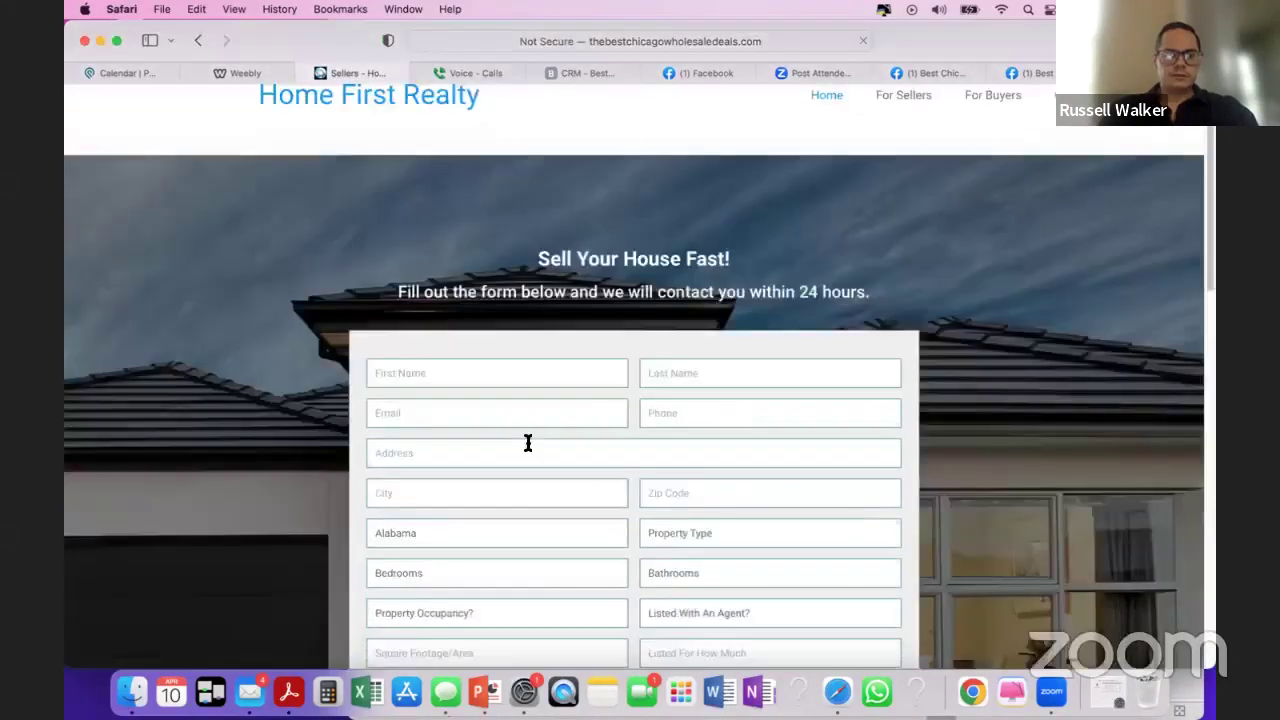
{"action": "scroll", "coordinate": [526, 451], "scroll_direction": "down", "scroll_amount": 3}
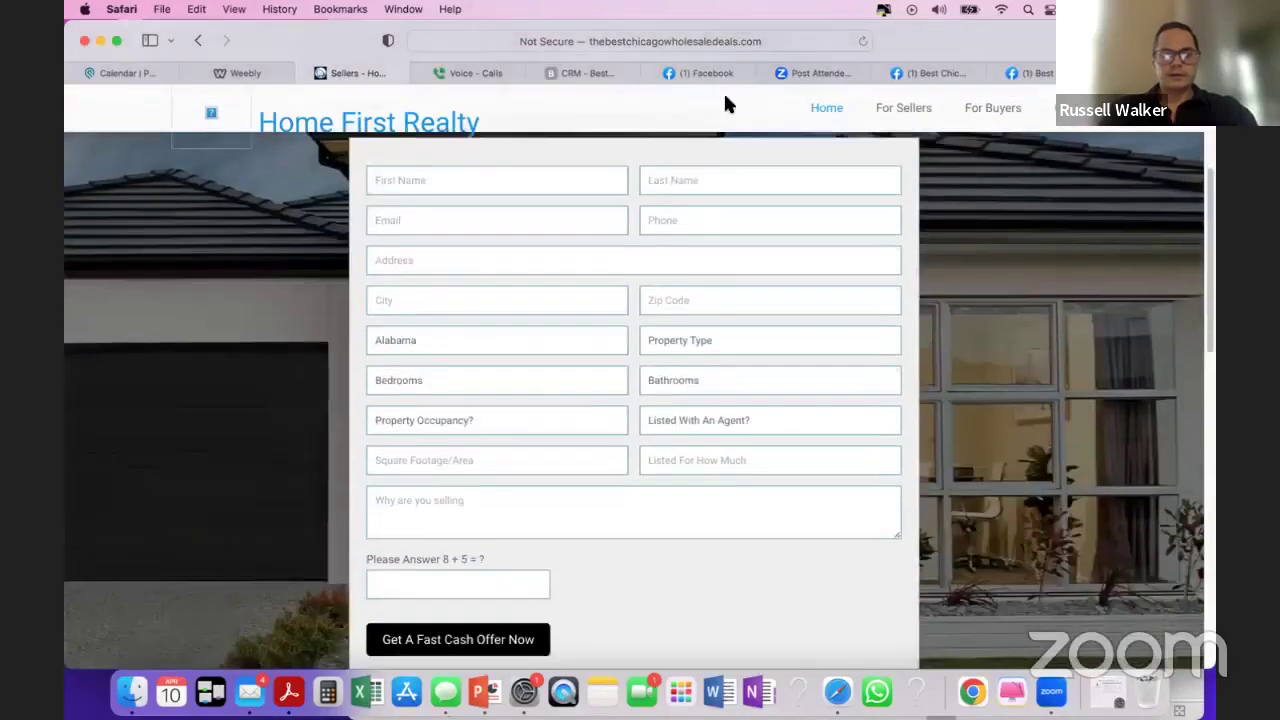
{"action": "scroll", "coordinate": [555, 363], "scroll_direction": "down", "scroll_amount": 10}
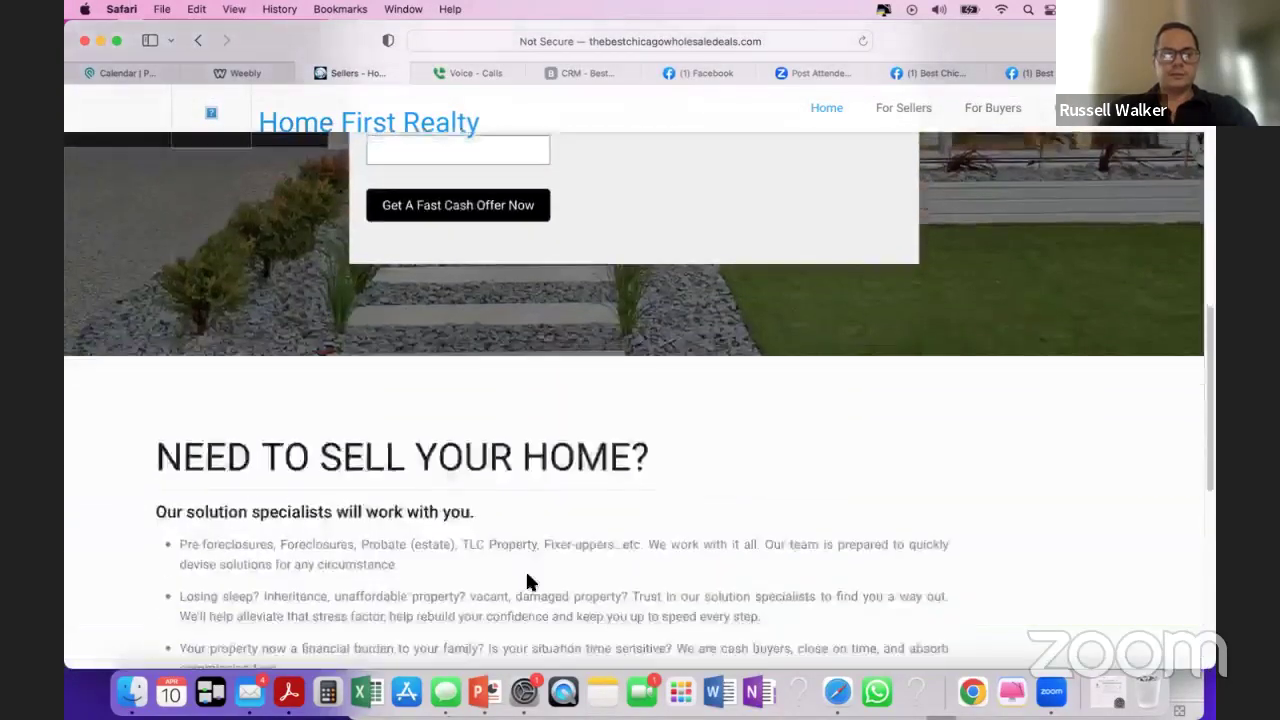
{"action": "scroll", "coordinate": [386, 486], "scroll_direction": "down", "scroll_amount": 4}
{"action": "scroll", "coordinate": [291, 286], "scroll_direction": "up", "scroll_amount": 5}
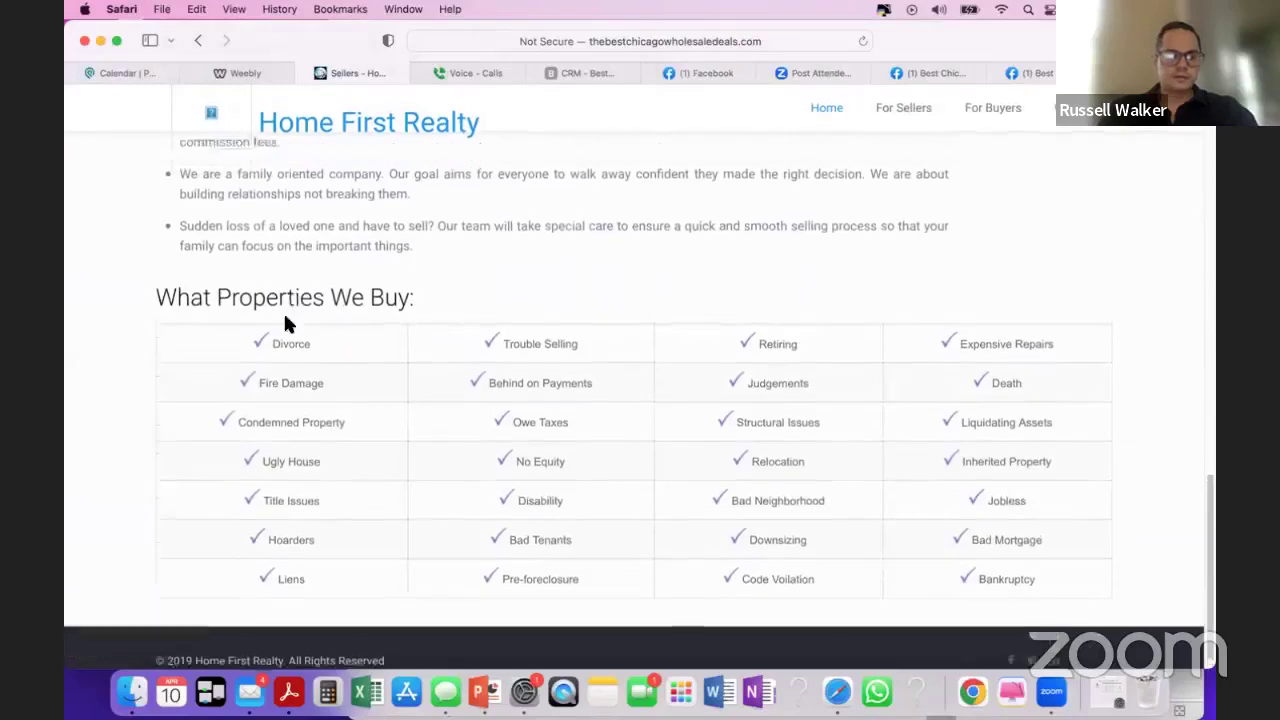
{"action": "scroll", "coordinate": [224, 318], "scroll_direction": "up", "scroll_amount": 2}
- Highlight the text of the "Need to sell your home?" section and view the "What Properties We Buy" table
{"action": "left_click_drag", "start_coordinate": [151, 223], "coordinate": [482, 580]}
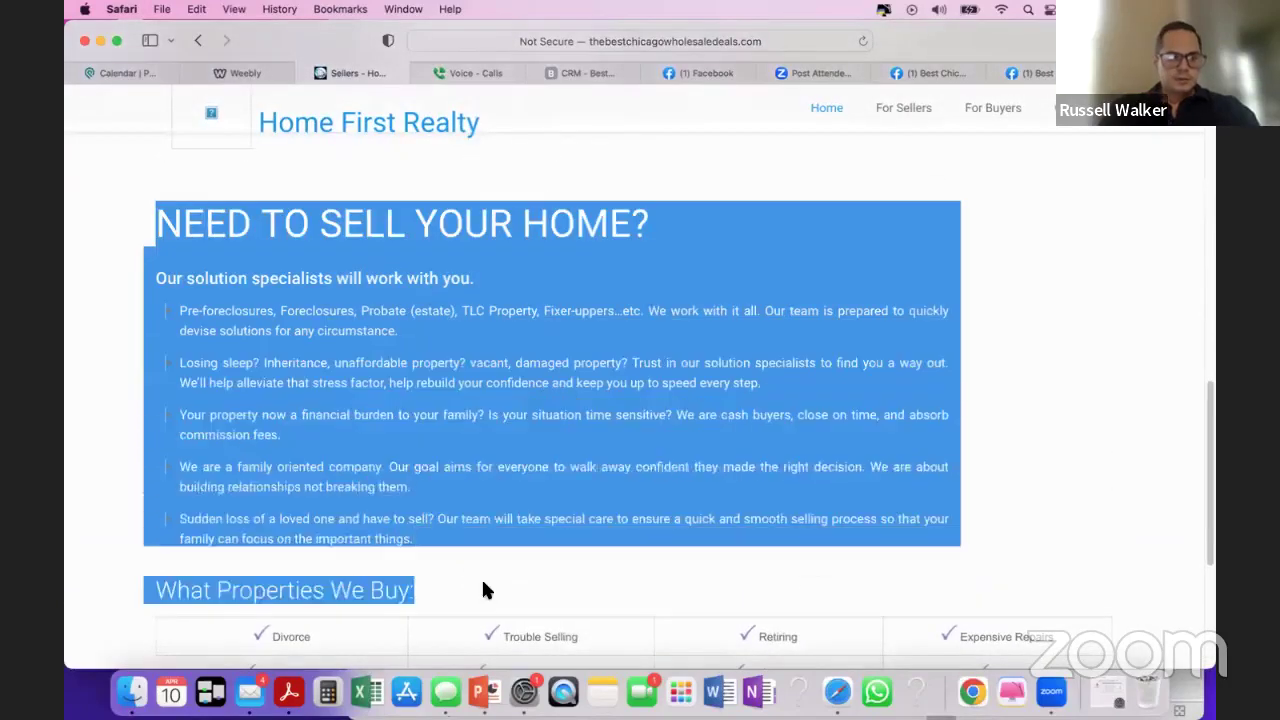
{"action": "left_click", "coordinate": [482, 580]}
{"action": "left_click_drag", "start_coordinate": [413, 540], "coordinate": [206, 318]}
{"action": "scroll", "coordinate": [275, 412], "scroll_direction": "down", "scroll_amount": 5}
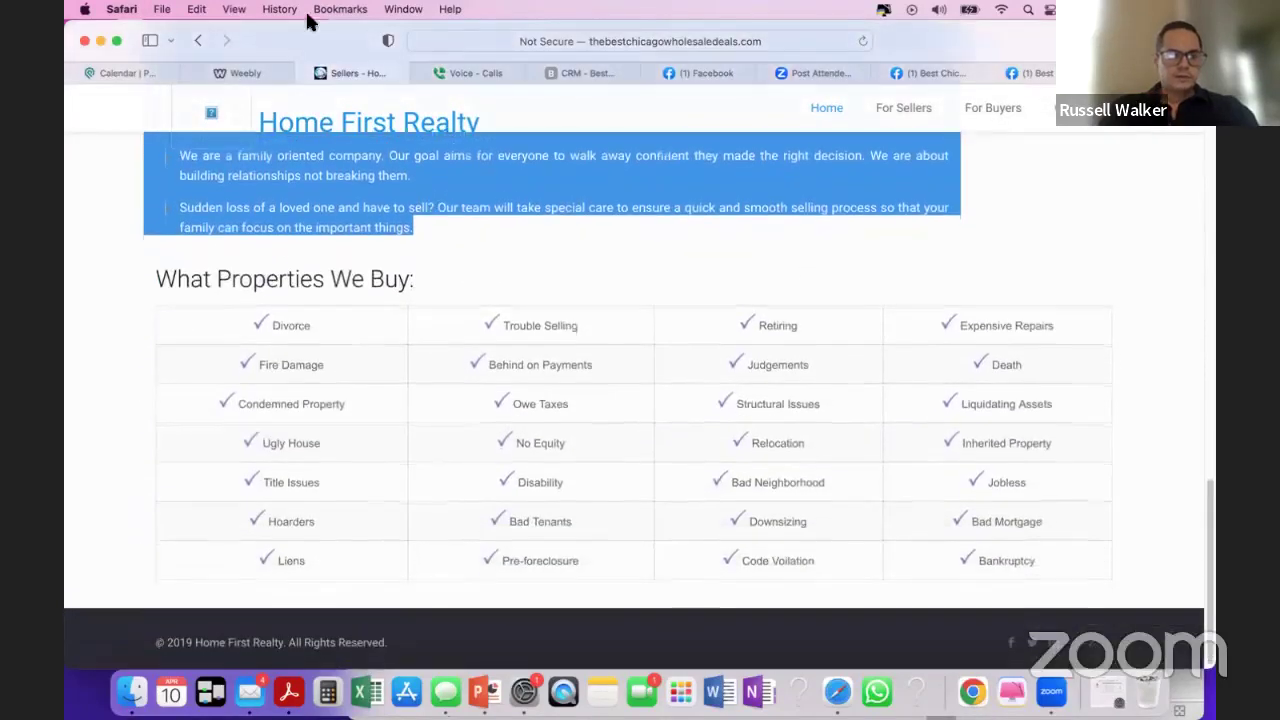
- Check the Weebly site against the example seller form once more and return to the Home First Realty home page
{"action": "left_click", "coordinate": [241, 78]}
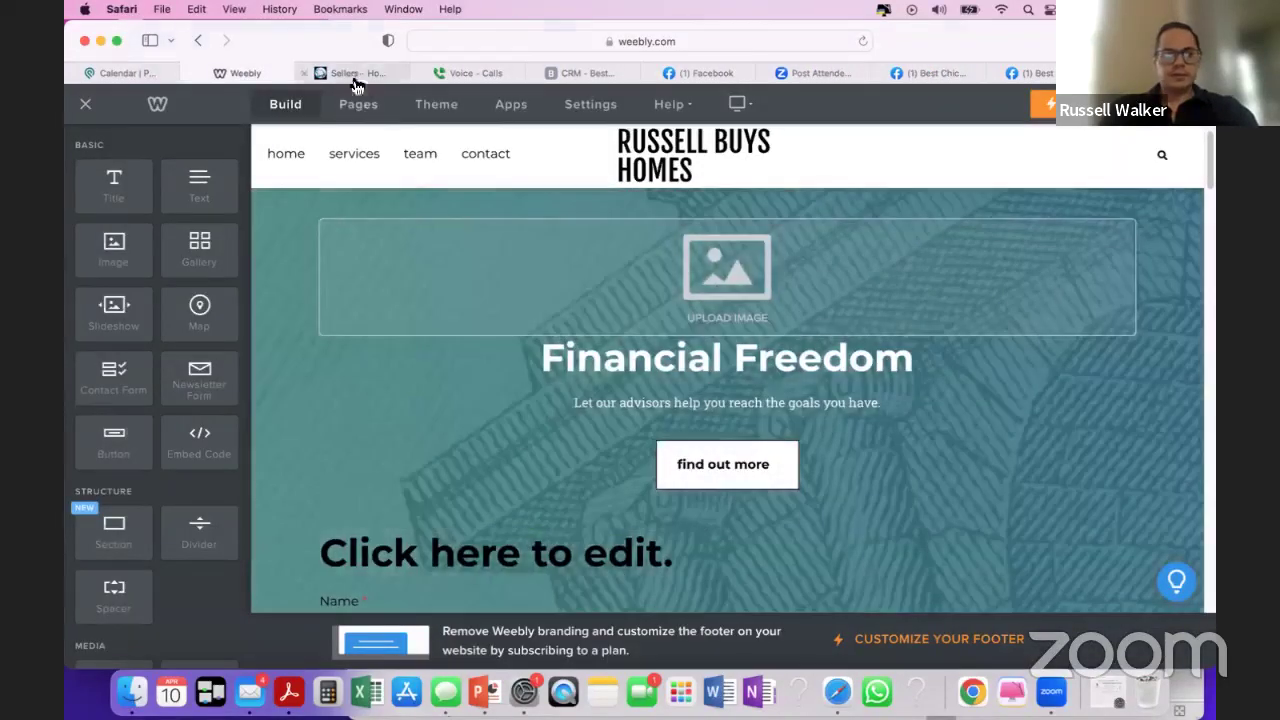
{"action": "left_click", "coordinate": [350, 74]}
{"action": "scroll", "coordinate": [643, 424], "scroll_direction": "up", "scroll_amount": 10}
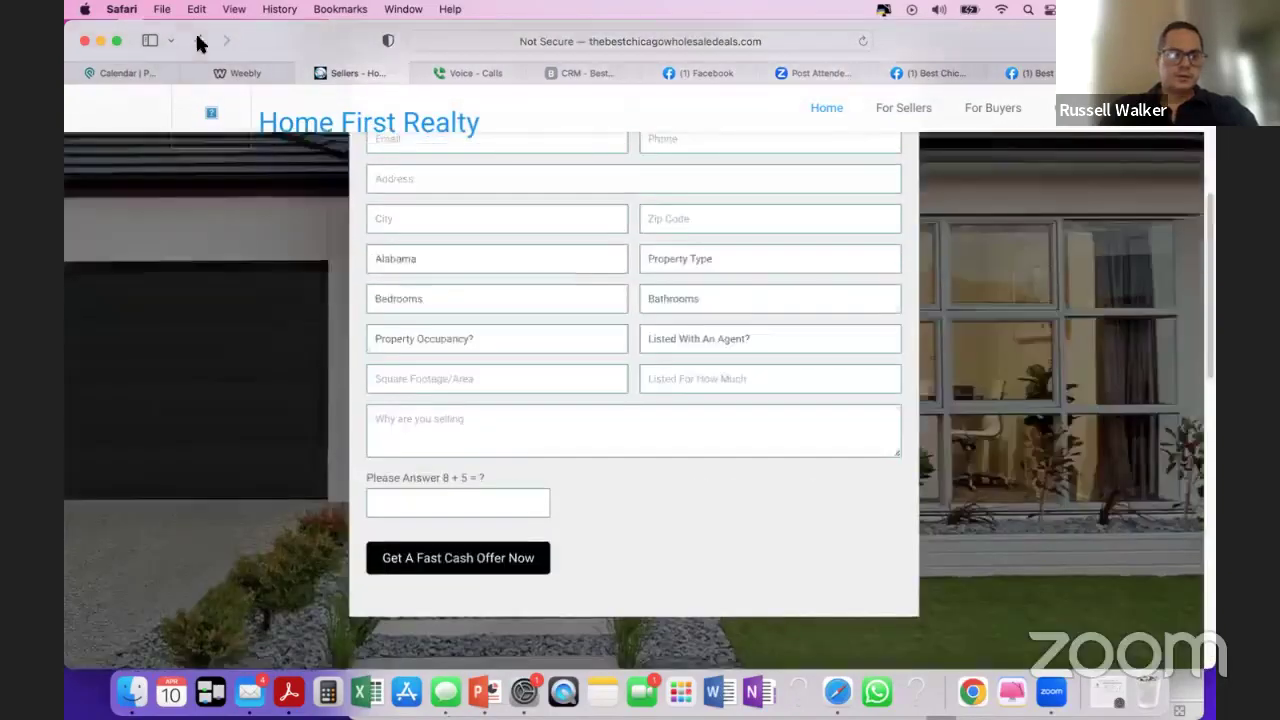
{"action": "left_click", "coordinate": [198, 41]}
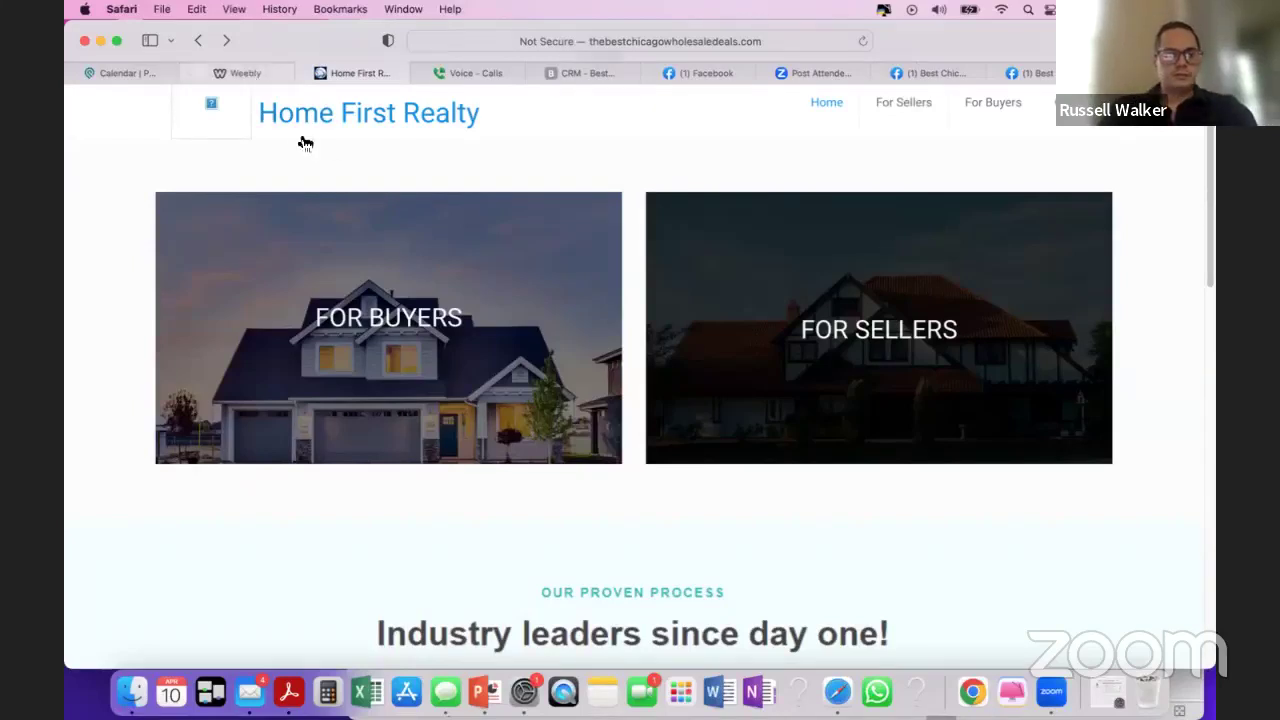
- Return to the Weebly site editor and look through the available page elements, from Basic to Installed Apps
{"action": "left_click", "coordinate": [237, 73]}
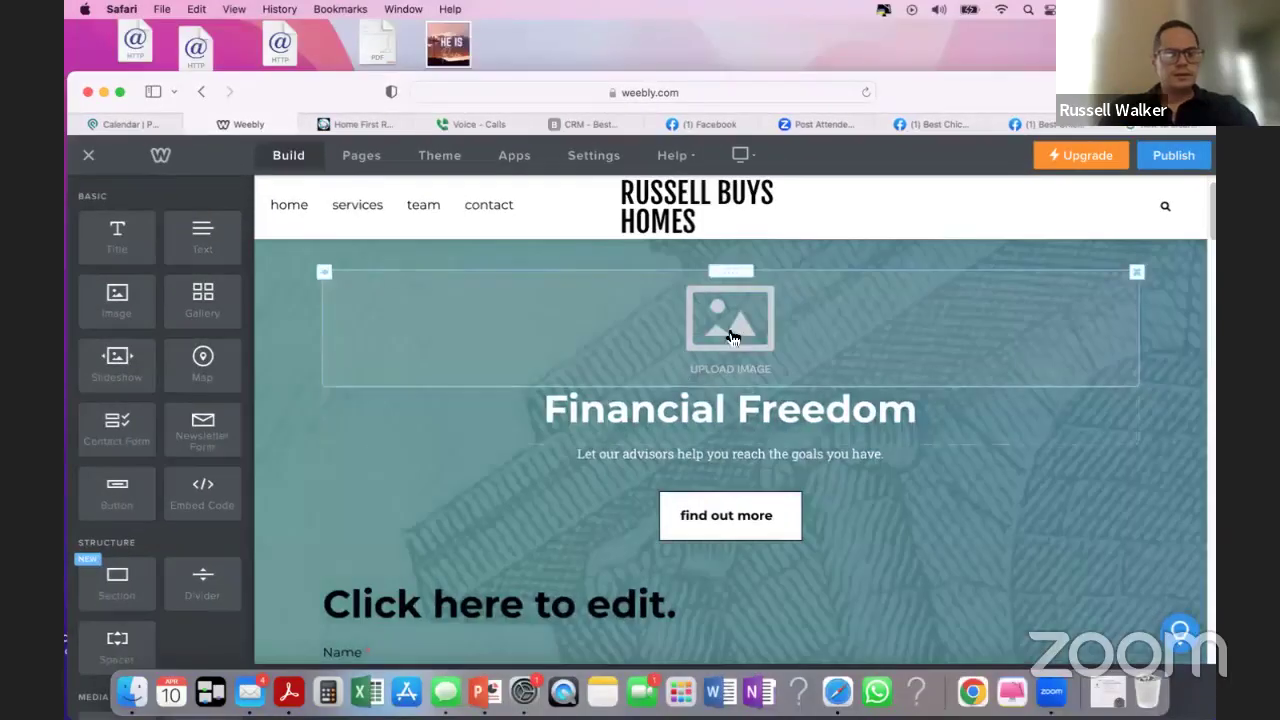
{"action": "left_click", "coordinate": [737, 331]}
{"action": "left_click", "coordinate": [987, 196]}
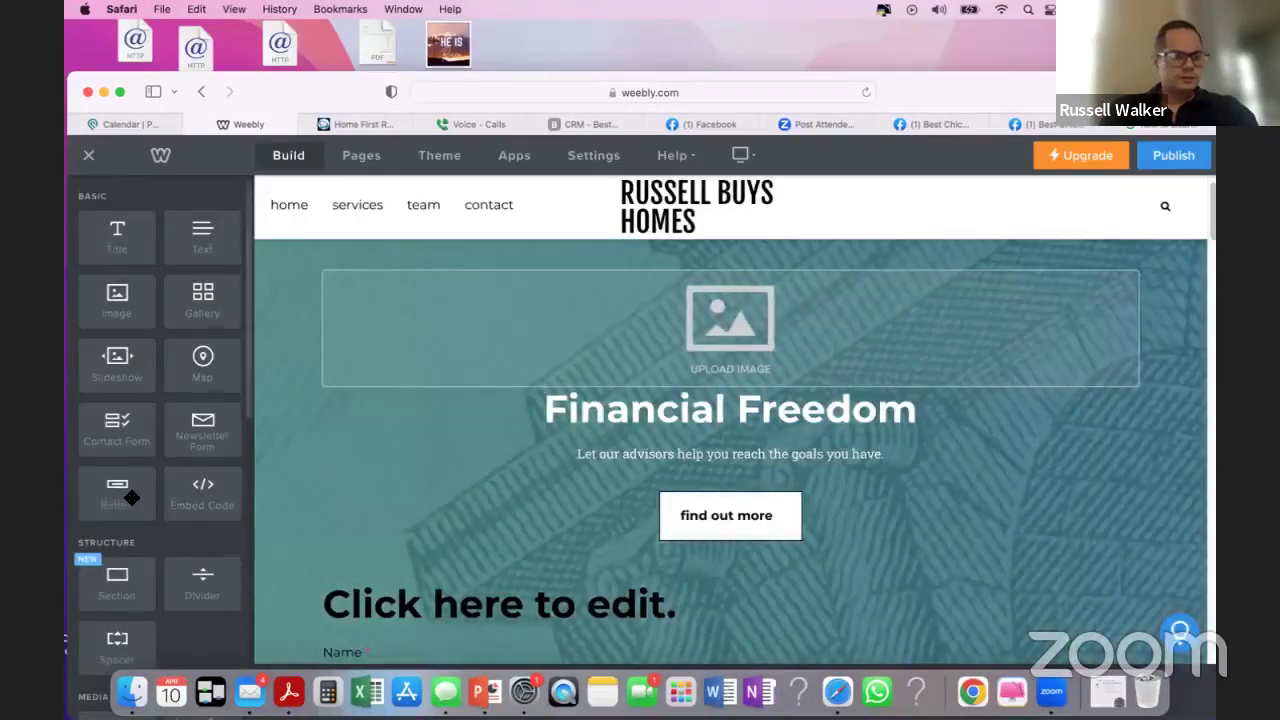
{"action": "scroll", "coordinate": [128, 491], "scroll_direction": "down", "scroll_amount": 5}
{"action": "scroll", "coordinate": [155, 506], "scroll_direction": "down", "scroll_amount": 2}
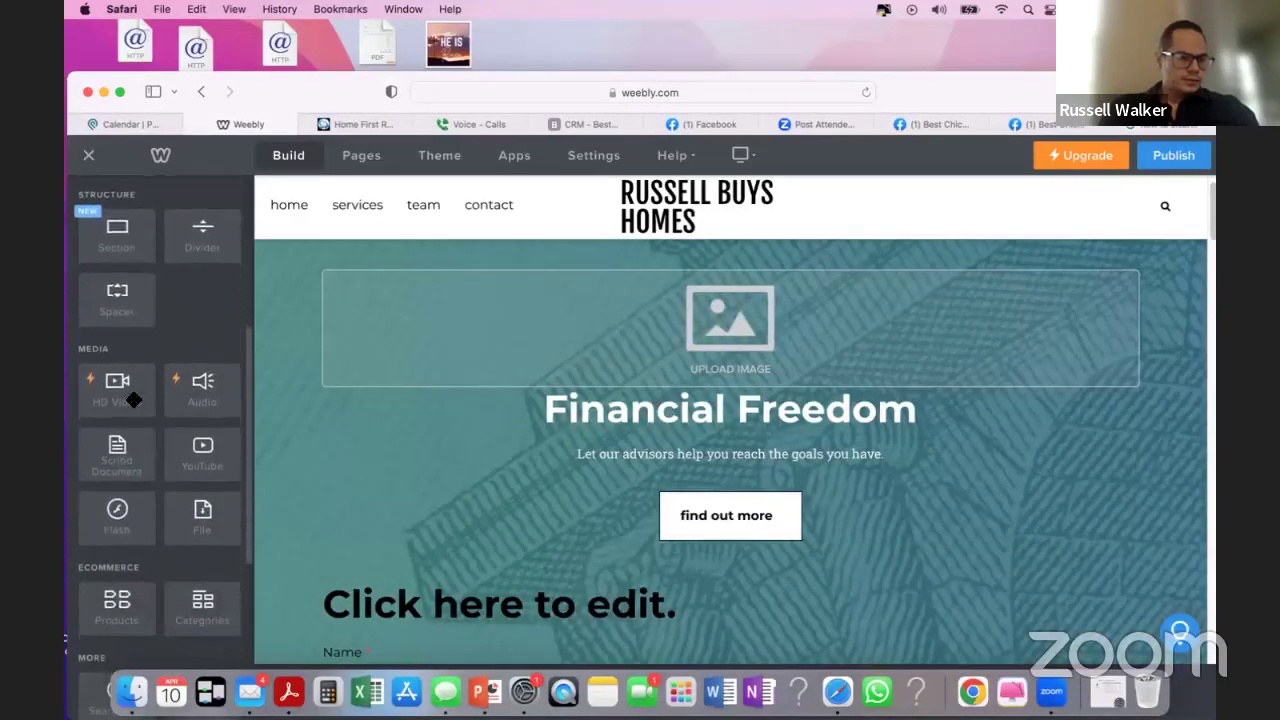
{"action": "scroll", "coordinate": [219, 396], "scroll_direction": "down", "scroll_amount": 3}
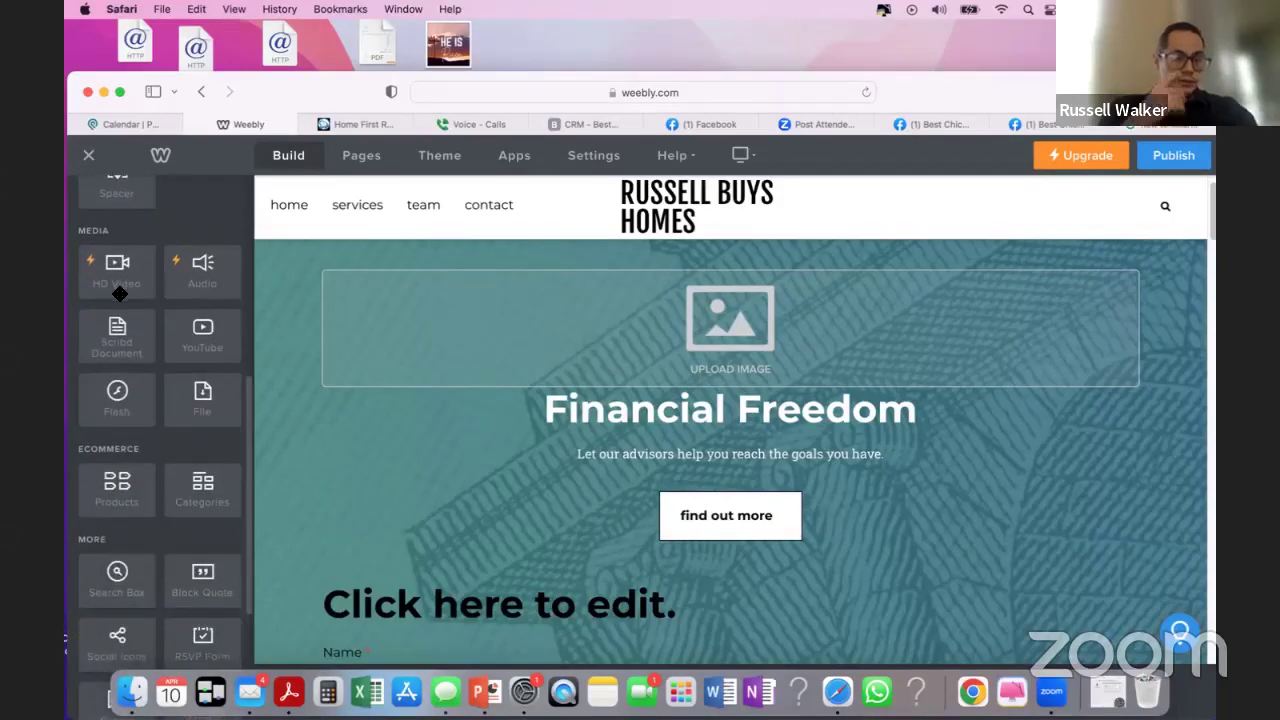
{"action": "left_click_drag", "start_coordinate": [118, 268], "coordinate": [133, 310]}
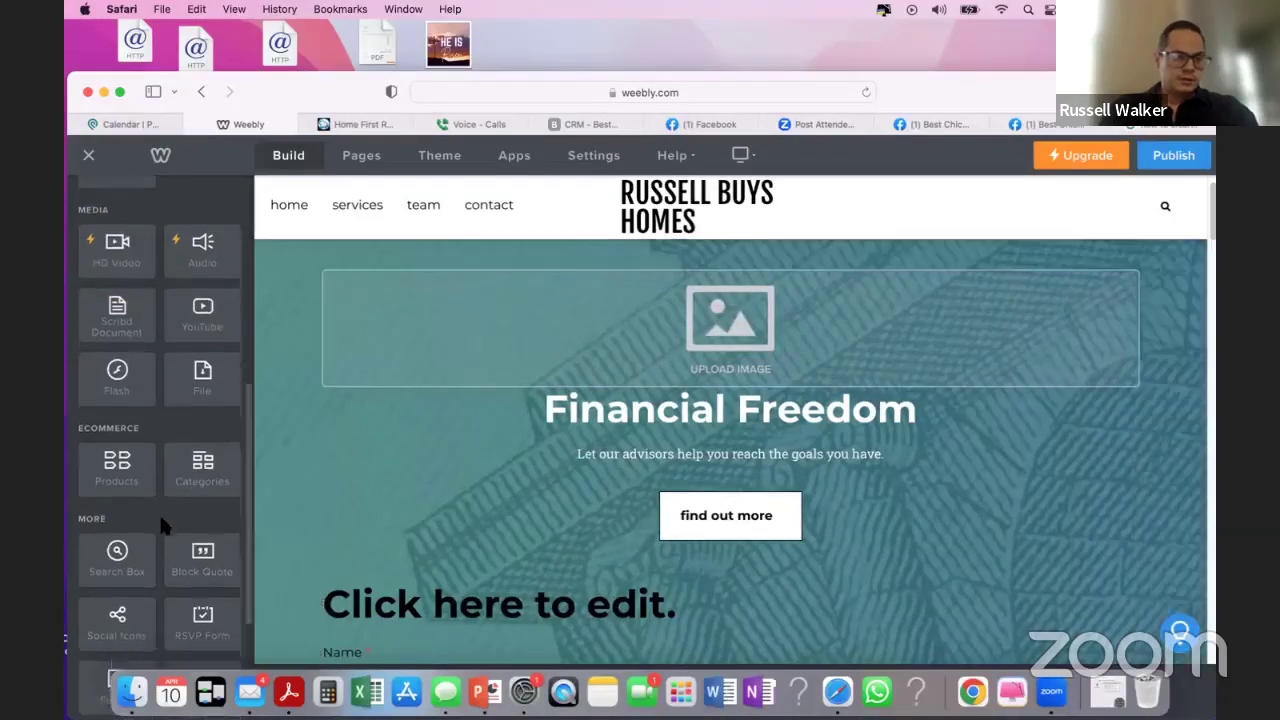
{"action": "scroll", "coordinate": [180, 550], "scroll_direction": "down", "scroll_amount": 3}
{"action": "scroll", "coordinate": [200, 588], "scroll_direction": "down", "scroll_amount": 1}
{"action": "scroll", "coordinate": [190, 612], "scroll_direction": "down", "scroll_amount": 2}
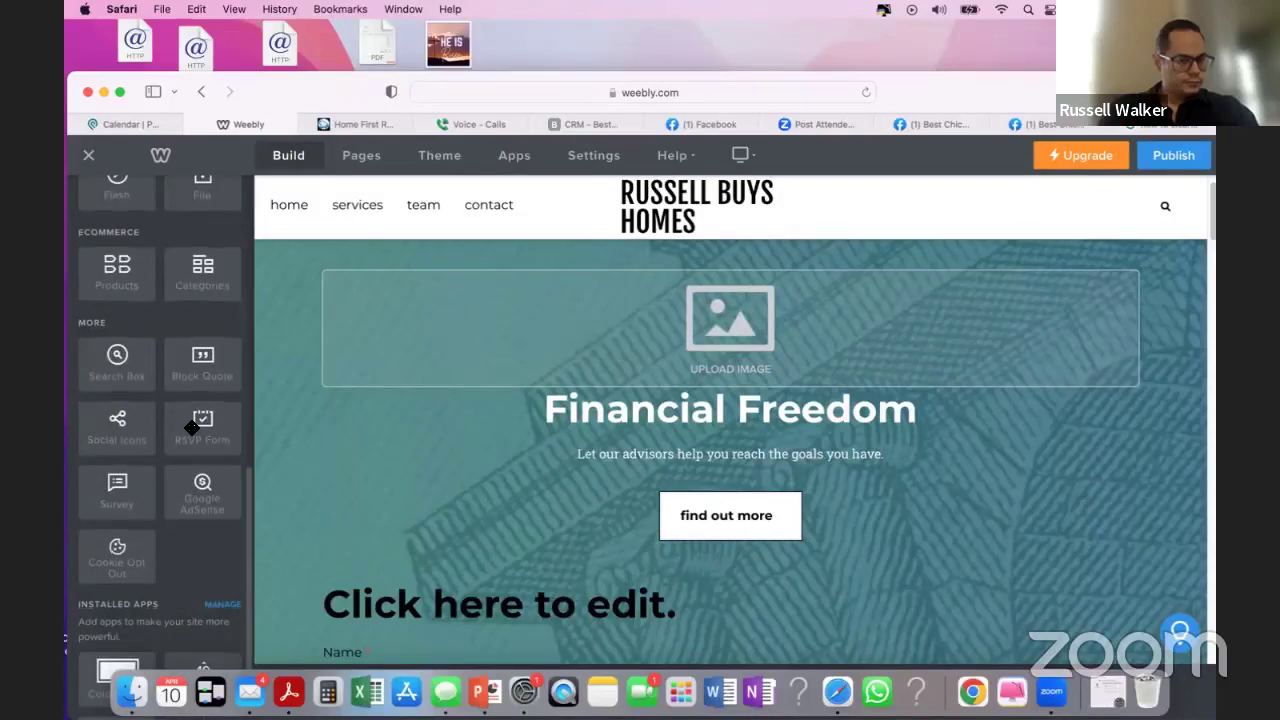
{"action": "scroll", "coordinate": [191, 427], "scroll_direction": "up", "scroll_amount": 10}
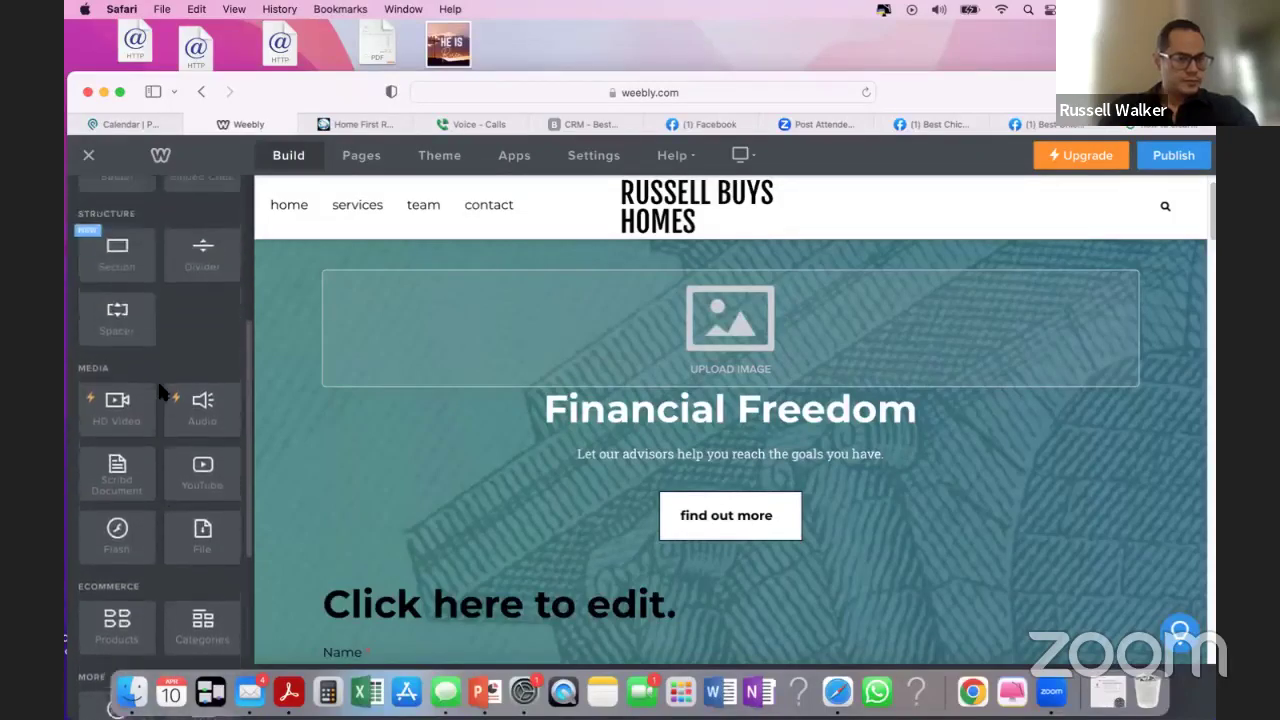
{"action": "scroll", "coordinate": [160, 390], "scroll_direction": "up", "scroll_amount": 9}
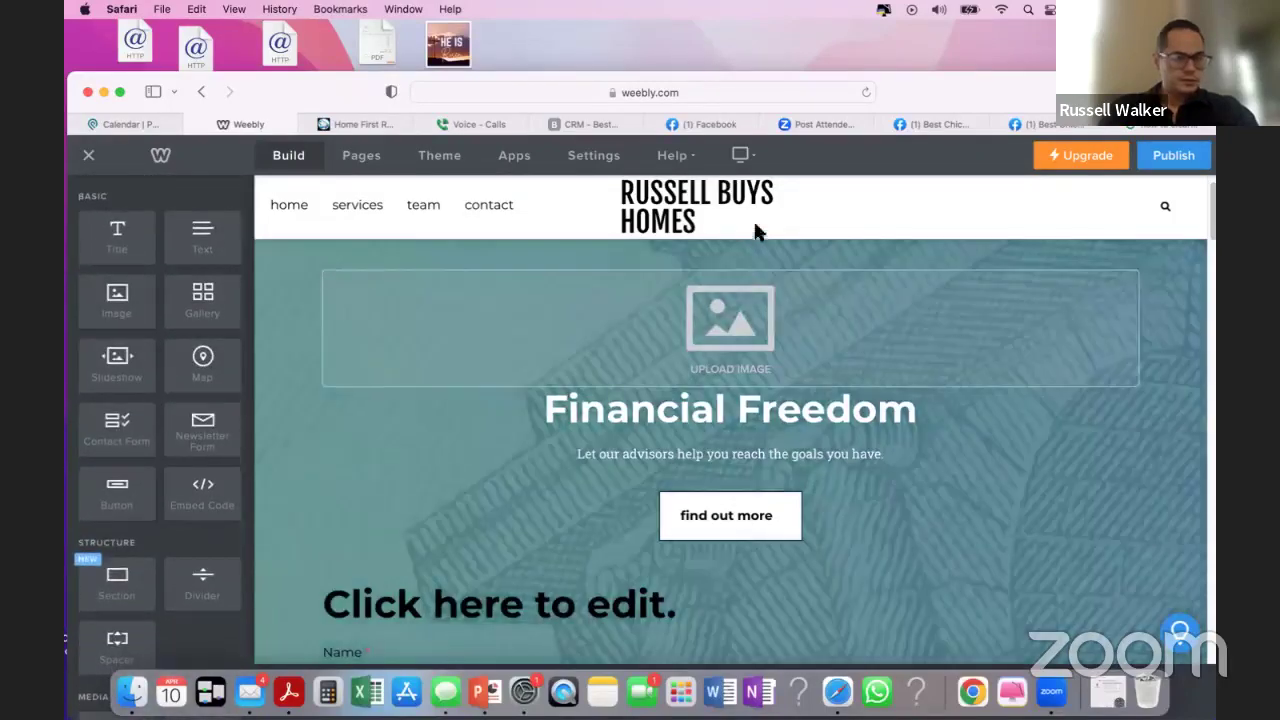
- Review the Home First Realty home page from the buyer and seller banners down to the Questions section
{"action": "mouse_move", "coordinate": [626, 200]}
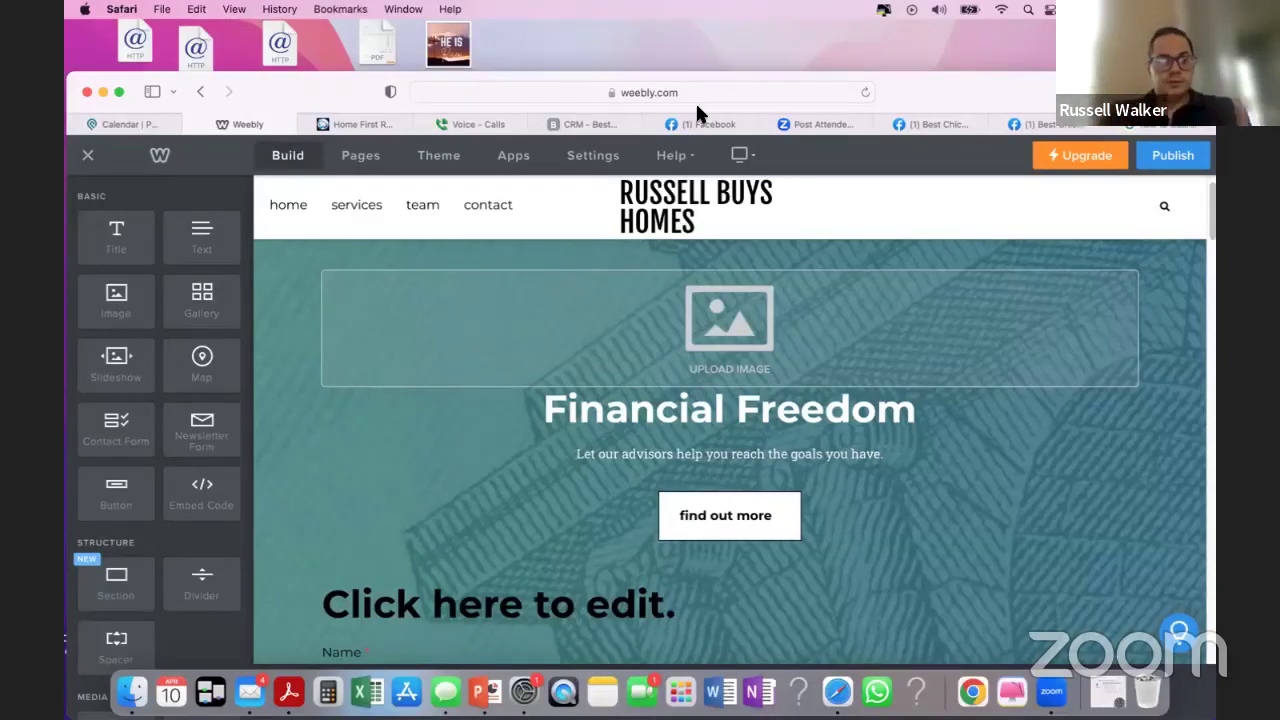
{"action": "left_click", "coordinate": [355, 125]}
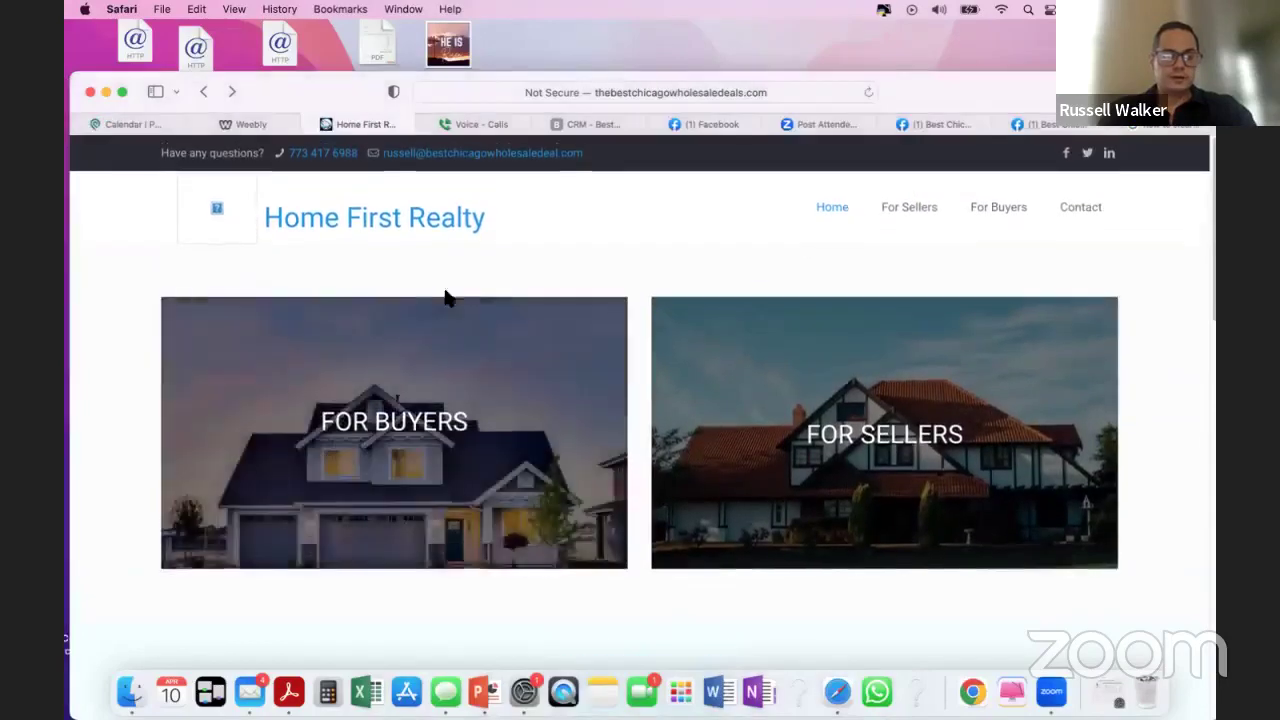
{"action": "scroll", "coordinate": [490, 320], "scroll_direction": "down", "scroll_amount": 2}
{"action": "scroll", "coordinate": [498, 322], "scroll_direction": "up", "scroll_amount": 3}
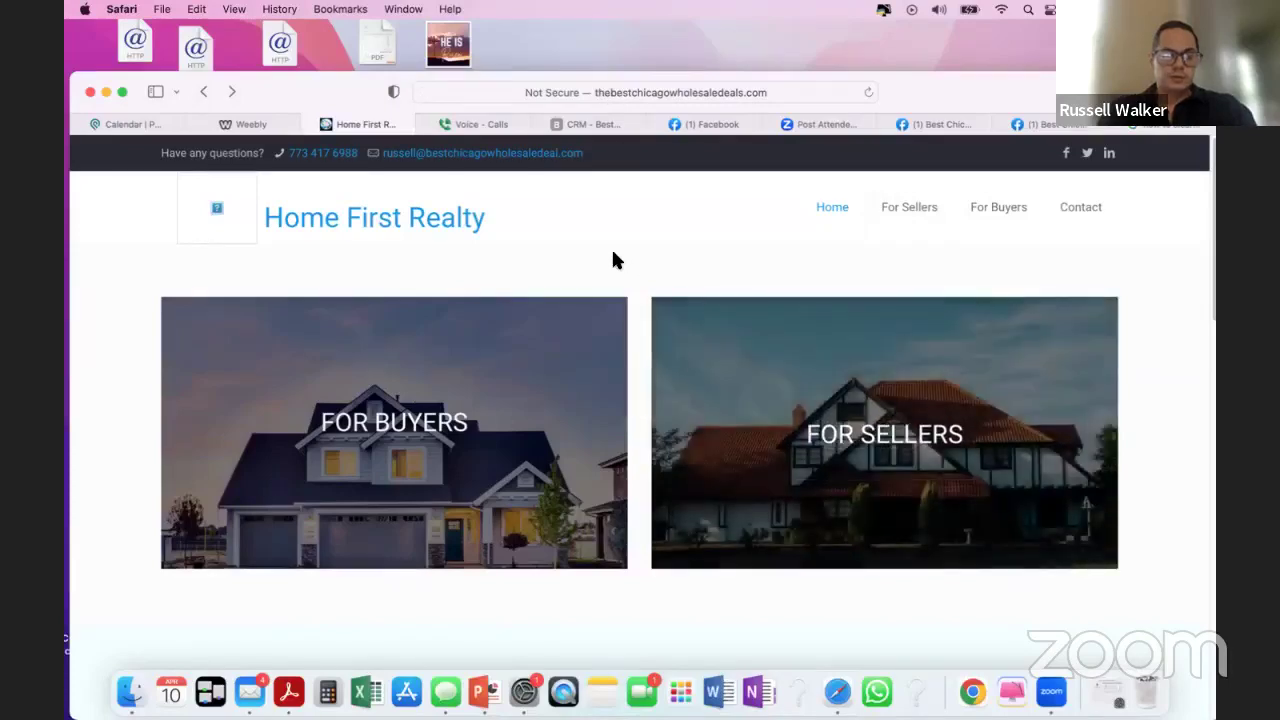
{"action": "scroll", "coordinate": [613, 260], "scroll_direction": "down", "scroll_amount": 10}
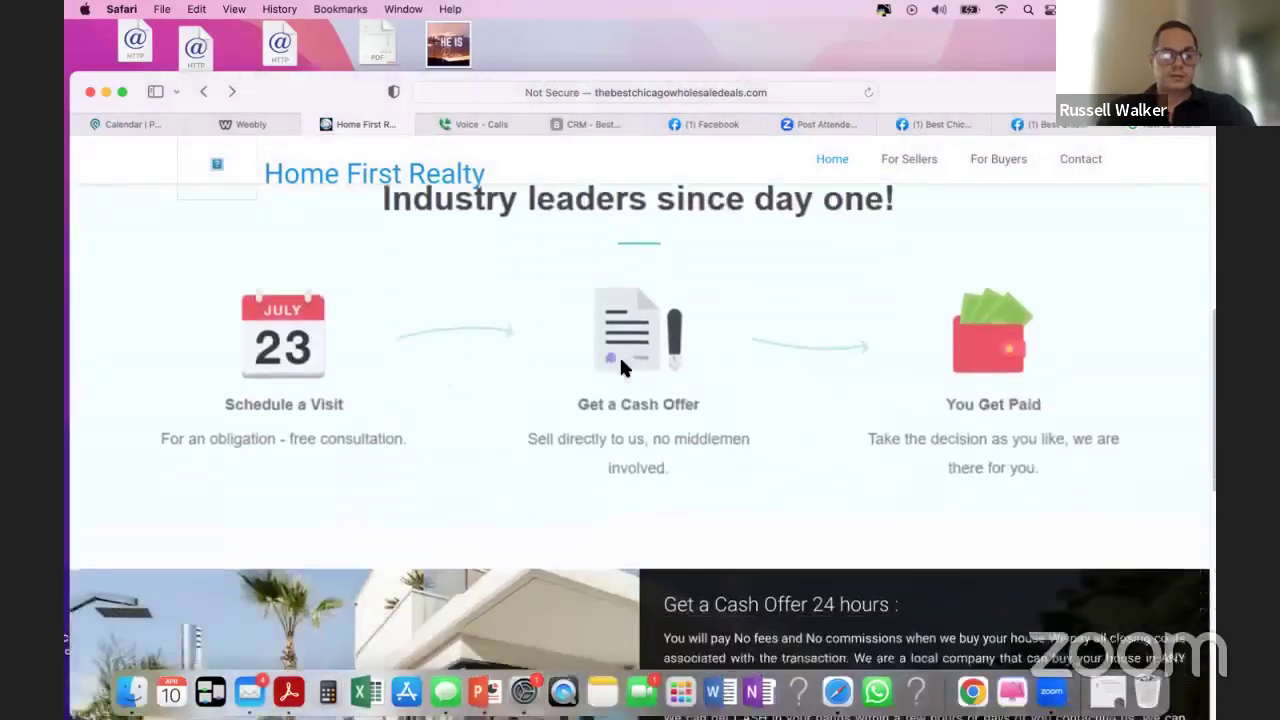
{"action": "scroll", "coordinate": [613, 360], "scroll_direction": "down", "scroll_amount": 5}
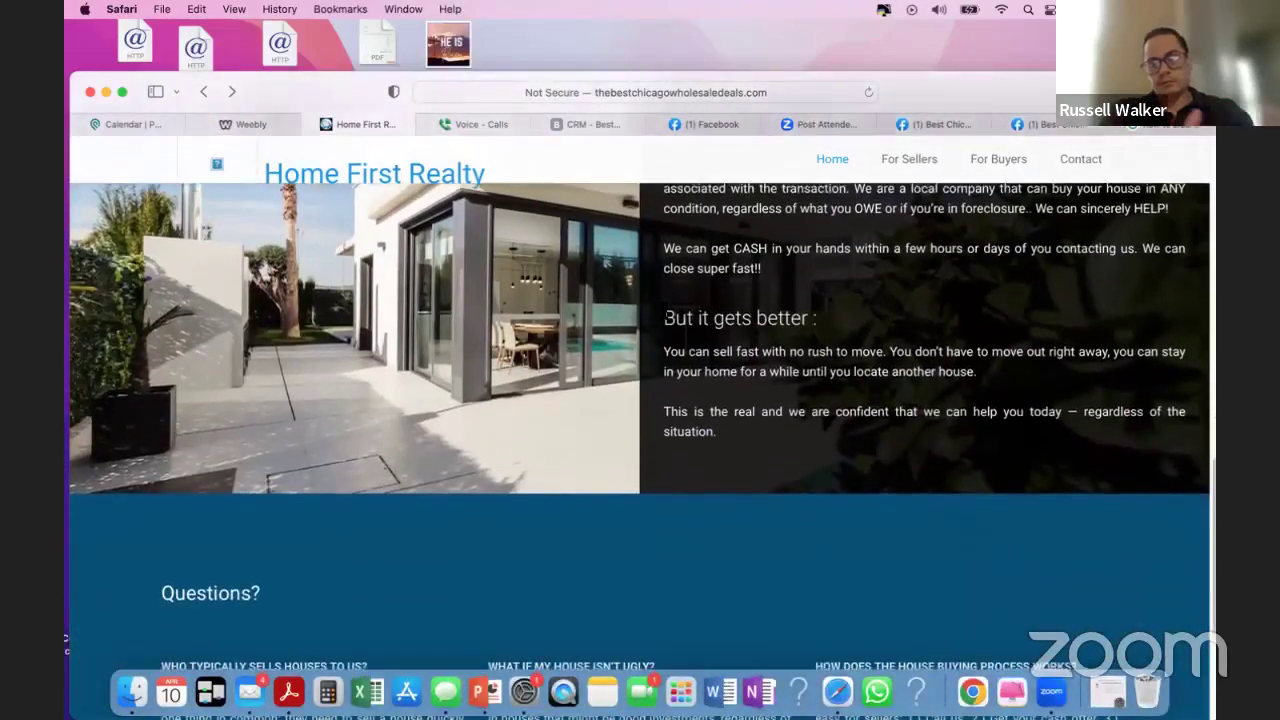
{"action": "scroll", "coordinate": [692, 400], "scroll_direction": "down", "scroll_amount": 5}
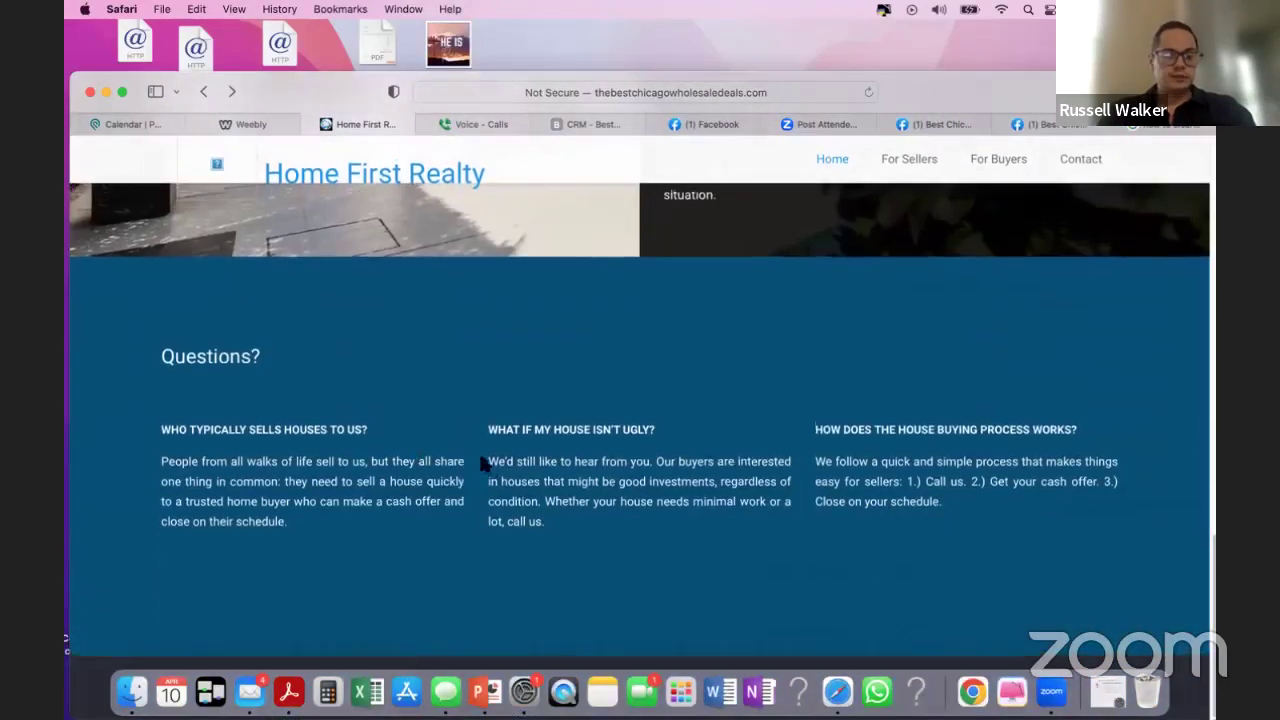
{"action": "scroll", "coordinate": [697, 449], "scroll_direction": "up", "scroll_amount": 5}
{"action": "scroll", "coordinate": [697, 449], "scroll_direction": "up", "scroll_amount": 15}
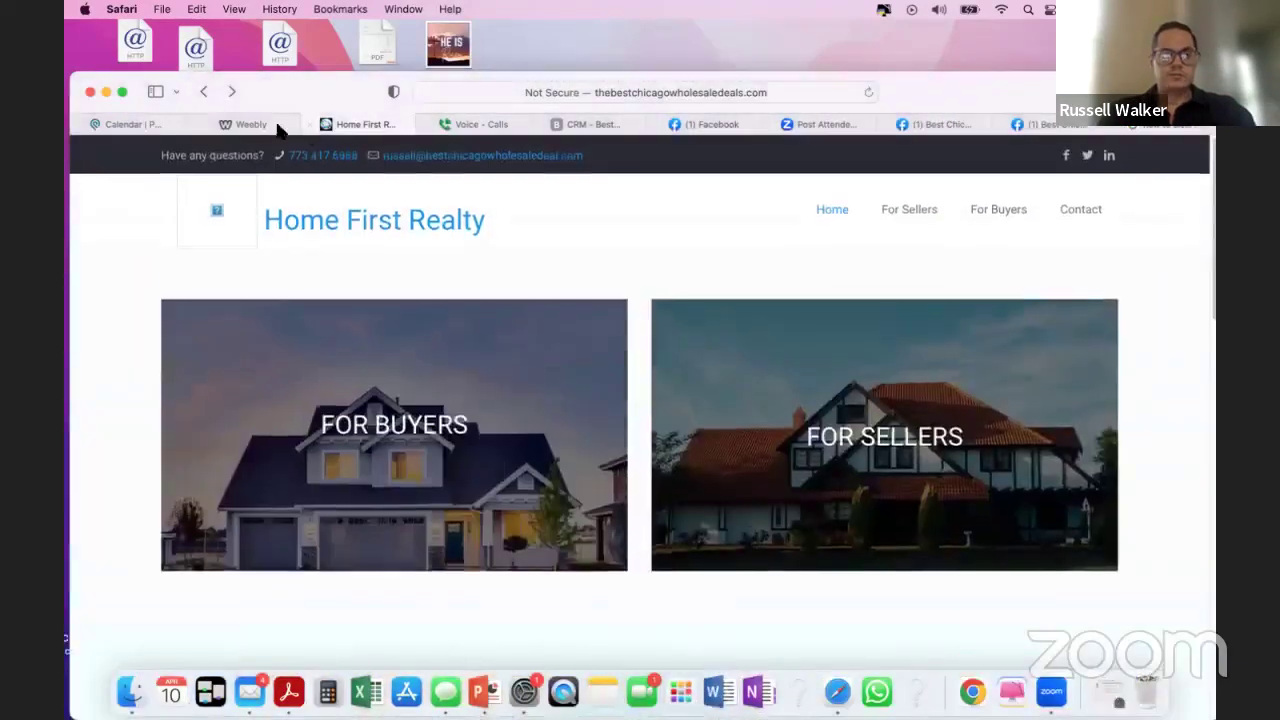
- Switch back to the Weebly site editor, enlarge the browser window and restore its size
{"action": "left_click", "coordinate": [260, 125]}
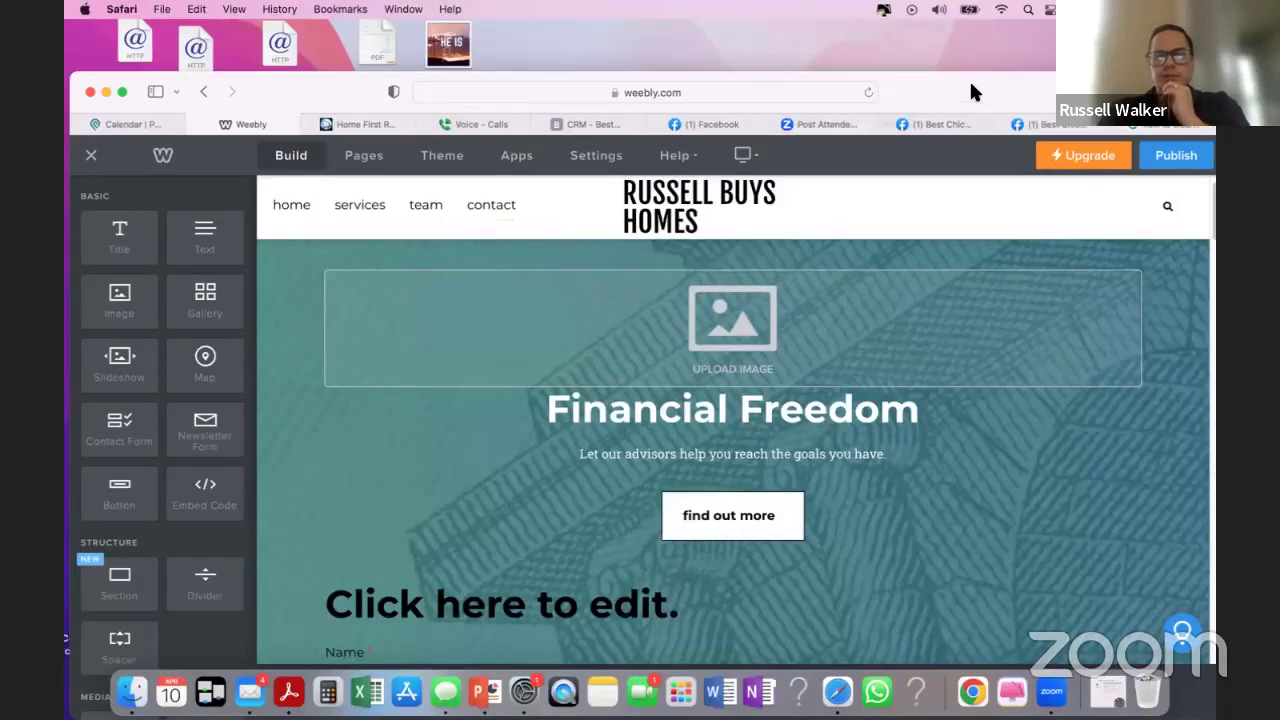
{"action": "double_click", "coordinate": [967, 95]}
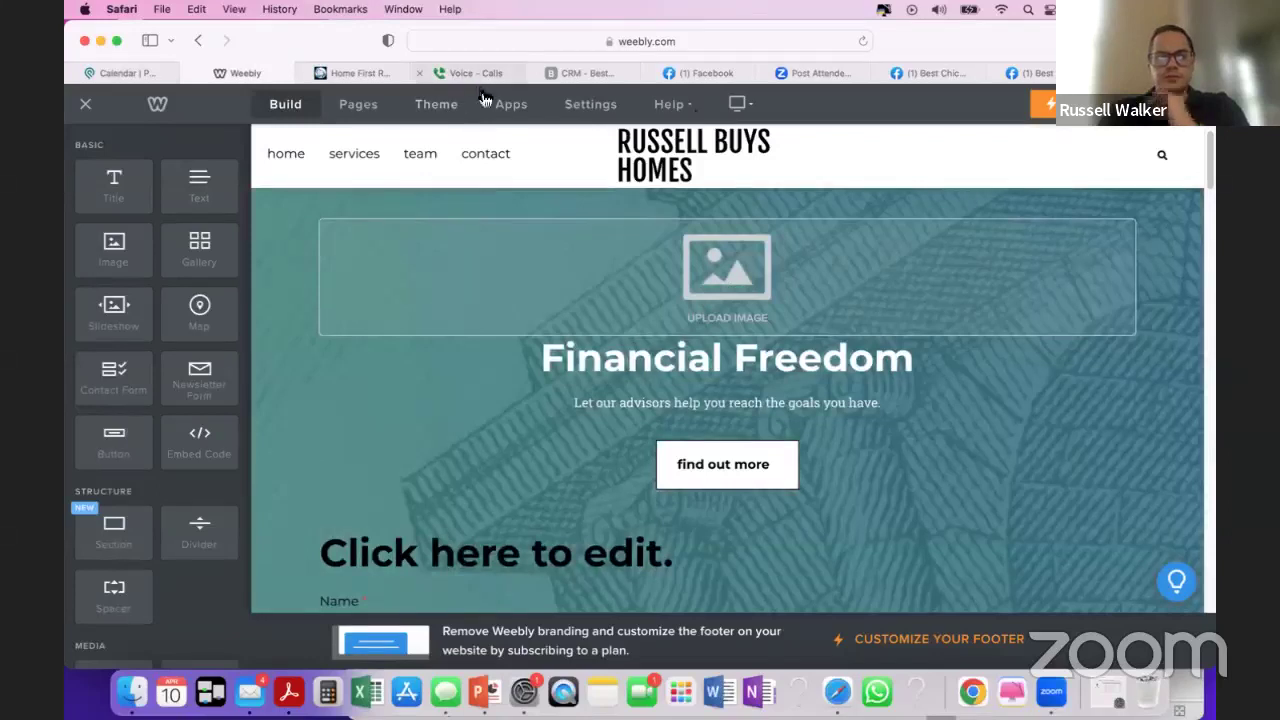
{"action": "double_click", "coordinate": [1020, 49]}
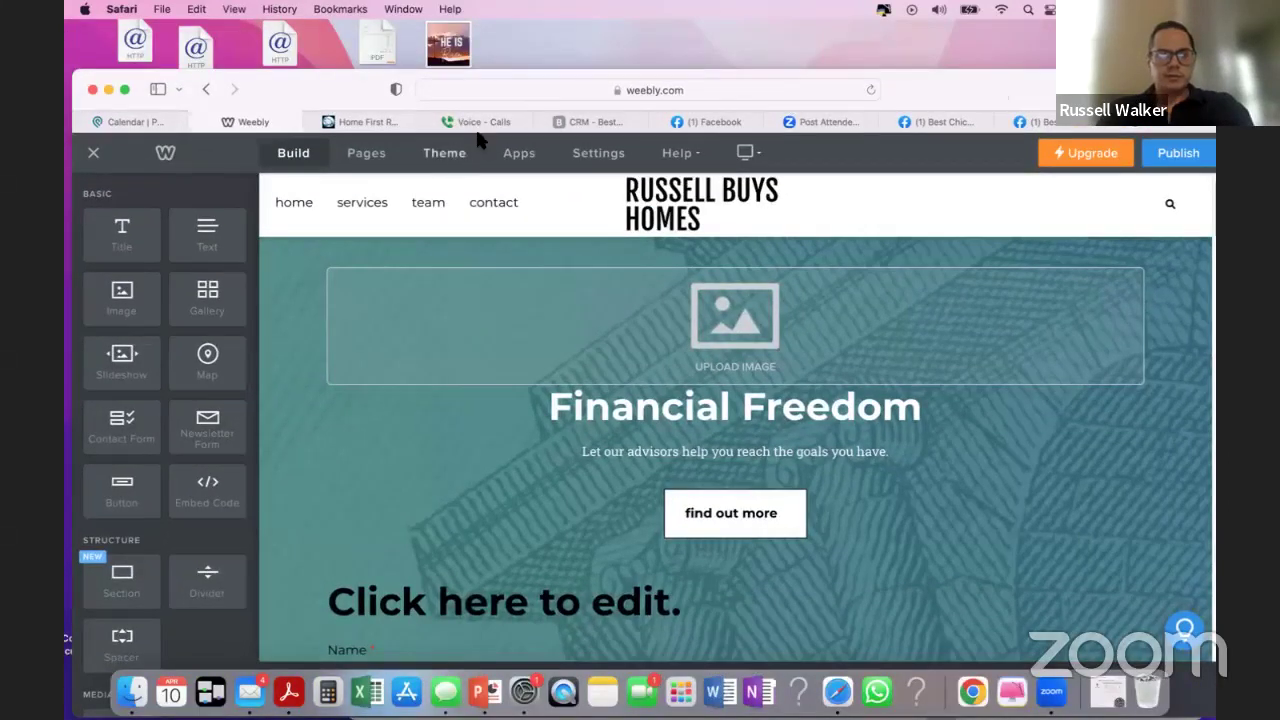
- Switch to Google Voice and look through the call history, with a brief visit to the messages
{"action": "left_click", "coordinate": [481, 124]}
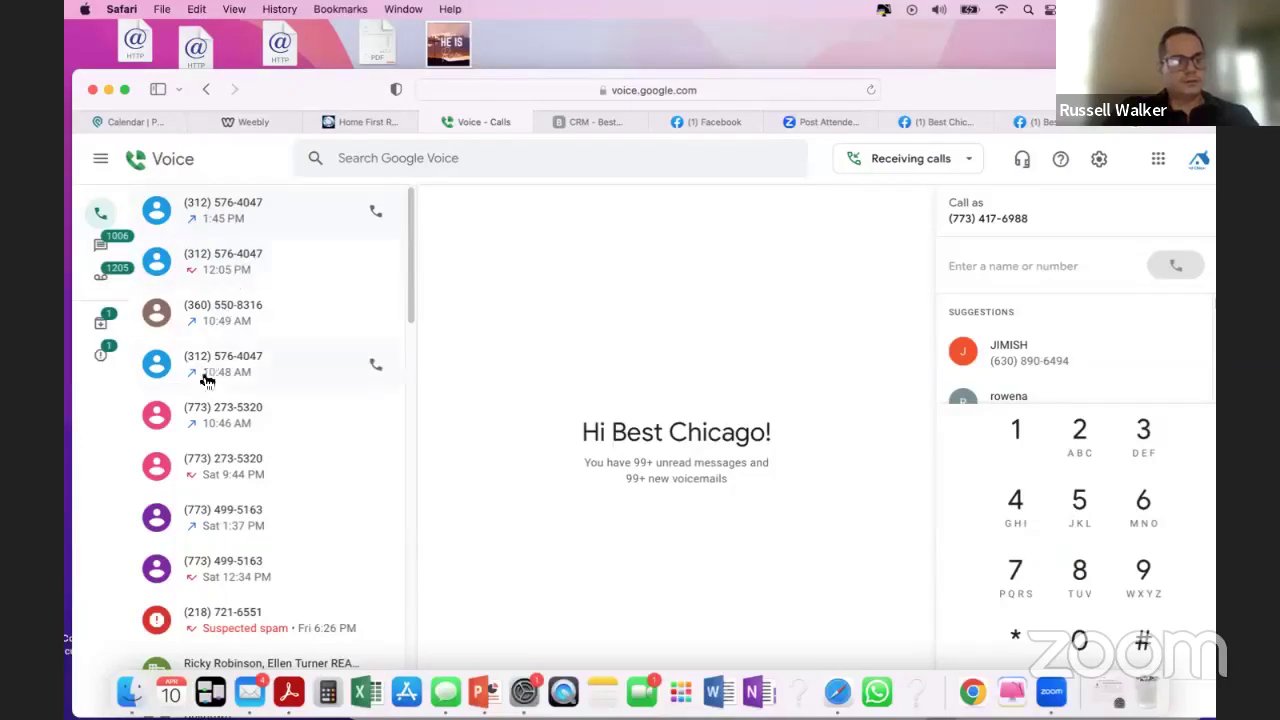
{"action": "scroll", "coordinate": [243, 460], "scroll_direction": "down", "scroll_amount": 10}
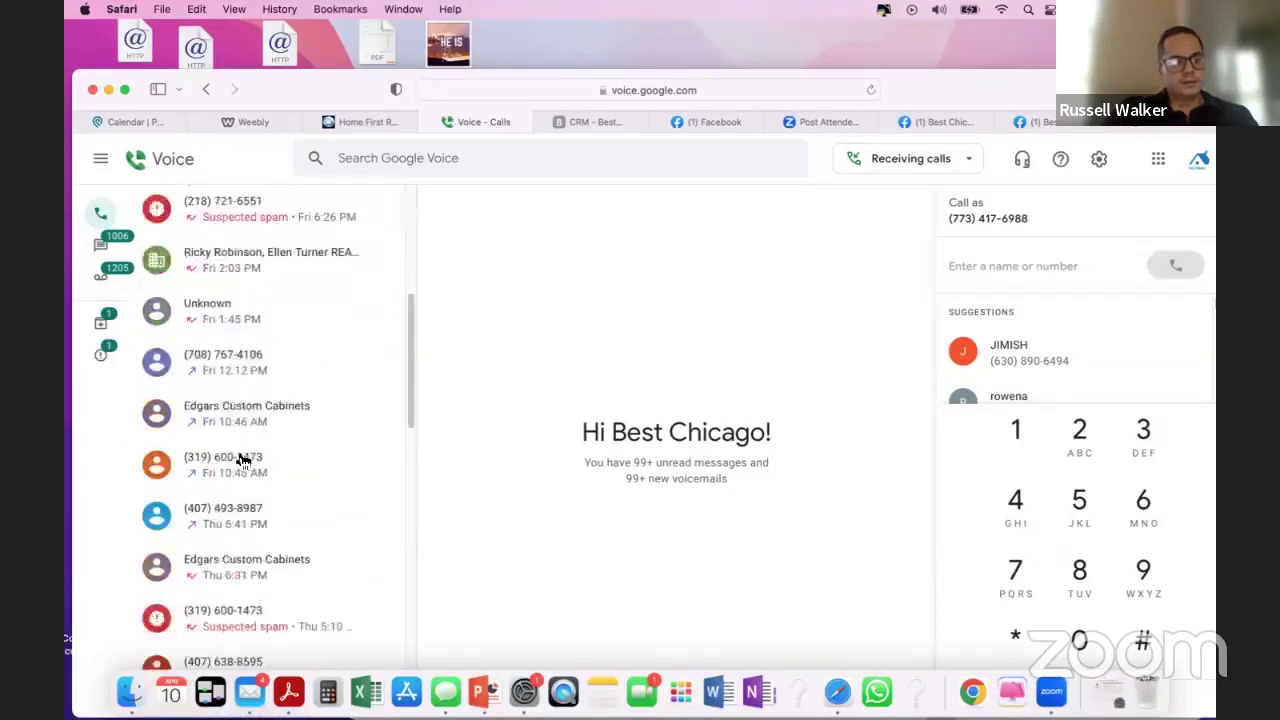
{"action": "scroll", "coordinate": [240, 460], "scroll_direction": "up", "scroll_amount": 10}
{"action": "scroll", "coordinate": [236, 420], "scroll_direction": "down", "scroll_amount": 7}
{"action": "scroll", "coordinate": [238, 412], "scroll_direction": "up", "scroll_amount": 3}
{"action": "scroll", "coordinate": [240, 412], "scroll_direction": "up", "scroll_amount": 4}
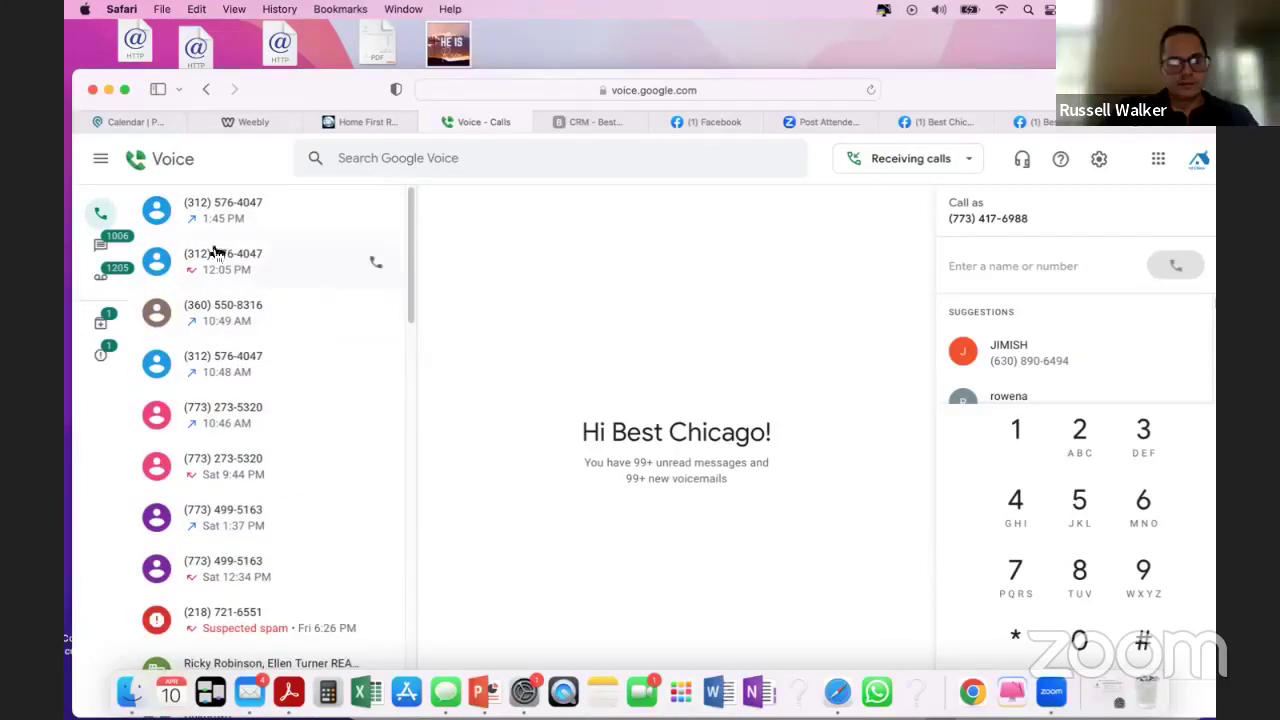
{"action": "left_click", "coordinate": [110, 248]}
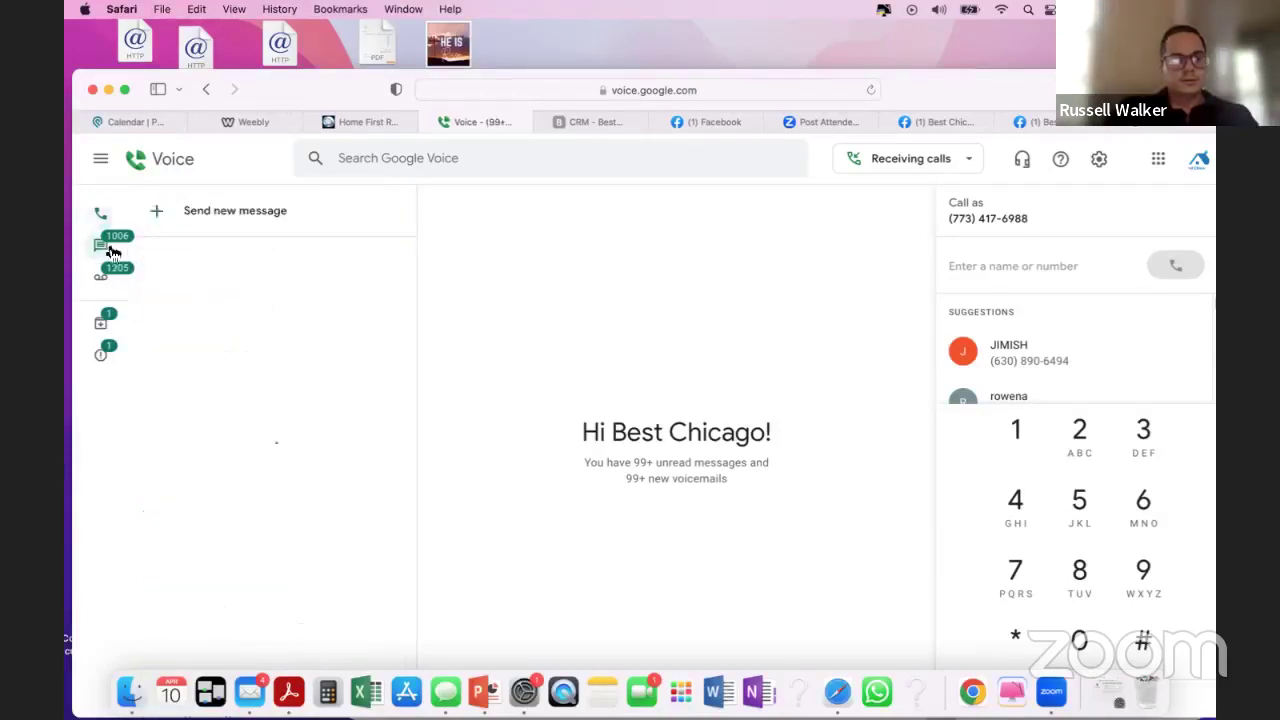
{"action": "left_click", "coordinate": [101, 214]}
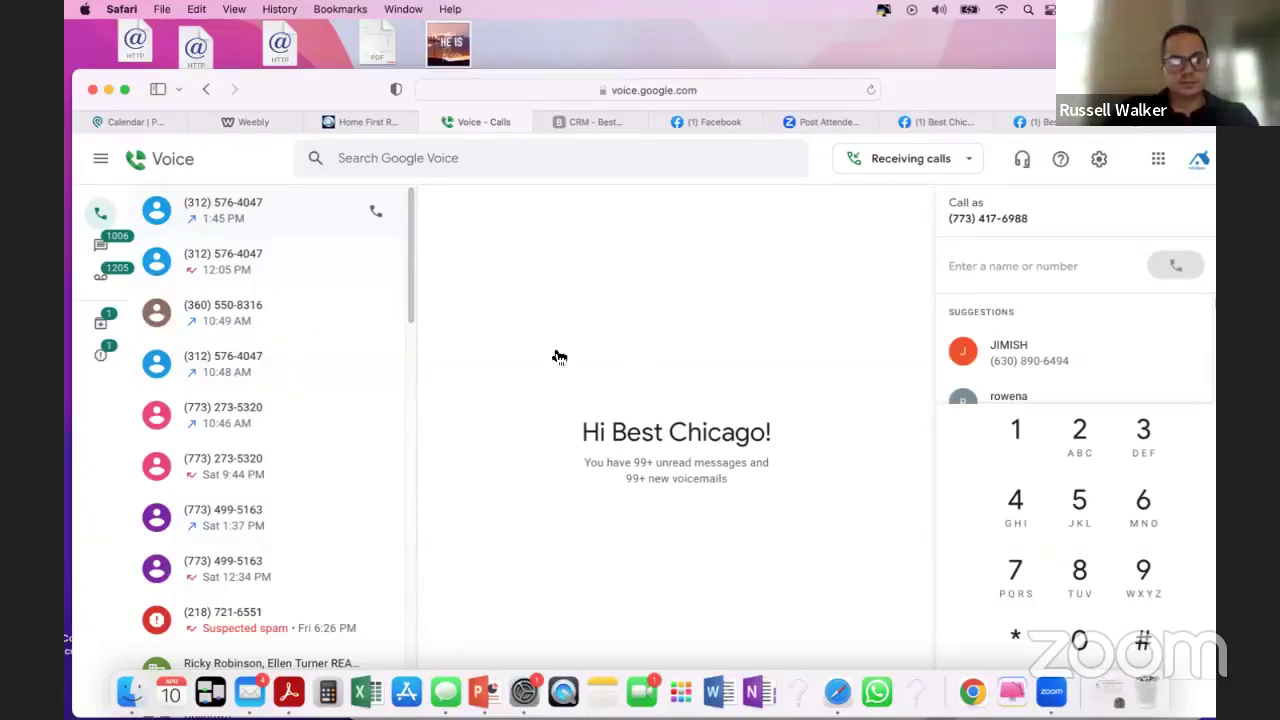
{"action": "scroll", "coordinate": [329, 334], "scroll_direction": "down", "scroll_amount": 1}
{"action": "scroll", "coordinate": [322, 260], "scroll_direction": "up", "scroll_amount": 1}
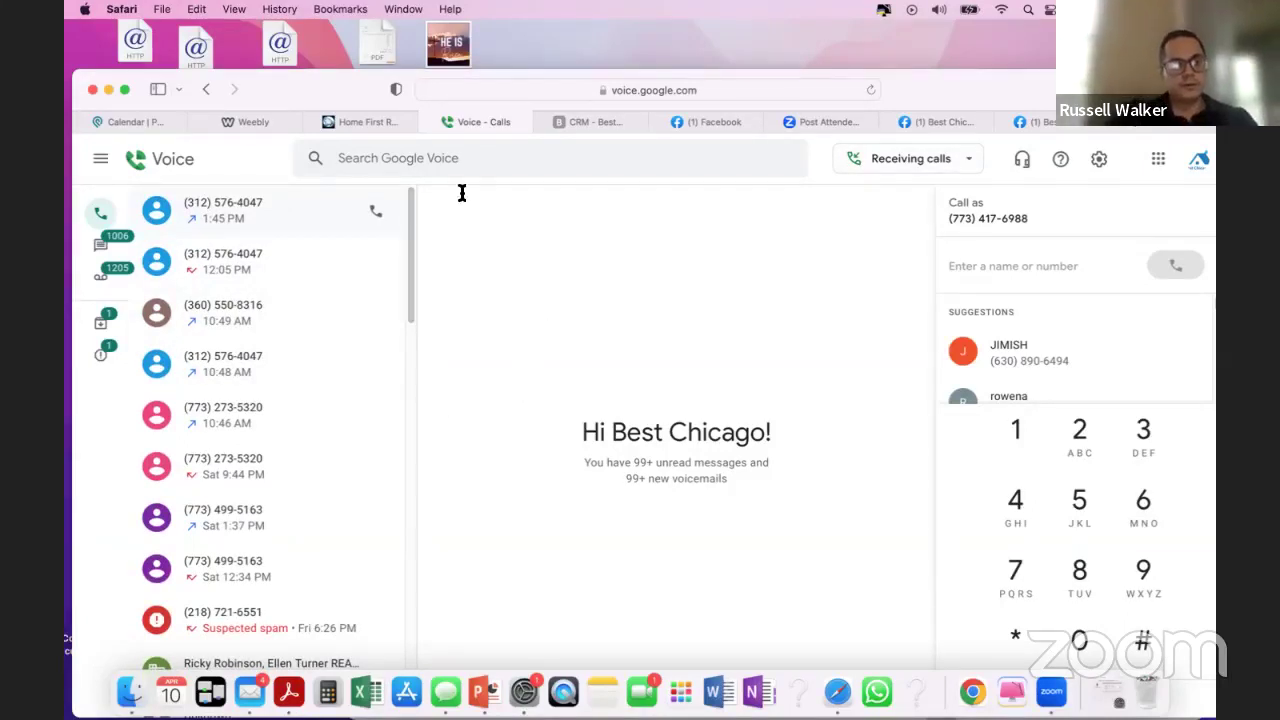
- Switch to Podio, open the Leads app of the Real Estate Pack workspace and bring up a blank new lead form
{"action": "left_click", "coordinate": [145, 122]}
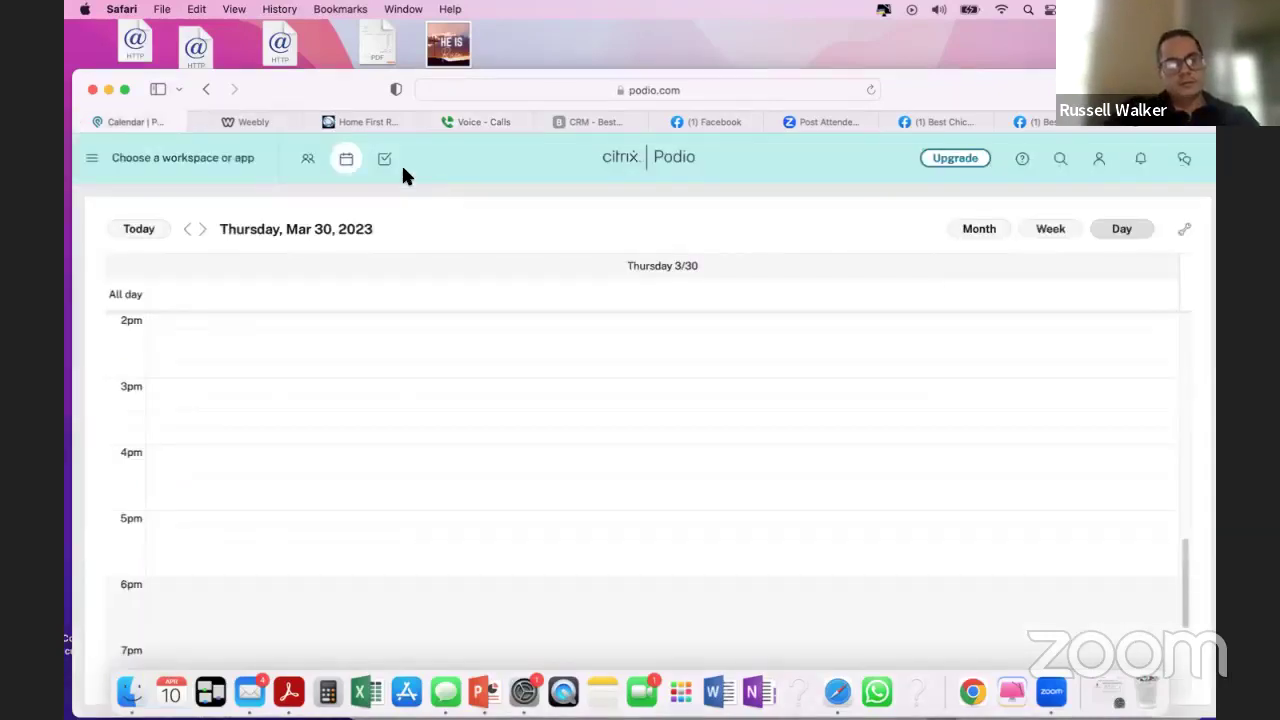
{"action": "left_click", "coordinate": [90, 165]}
{"action": "left_click", "coordinate": [97, 160]}
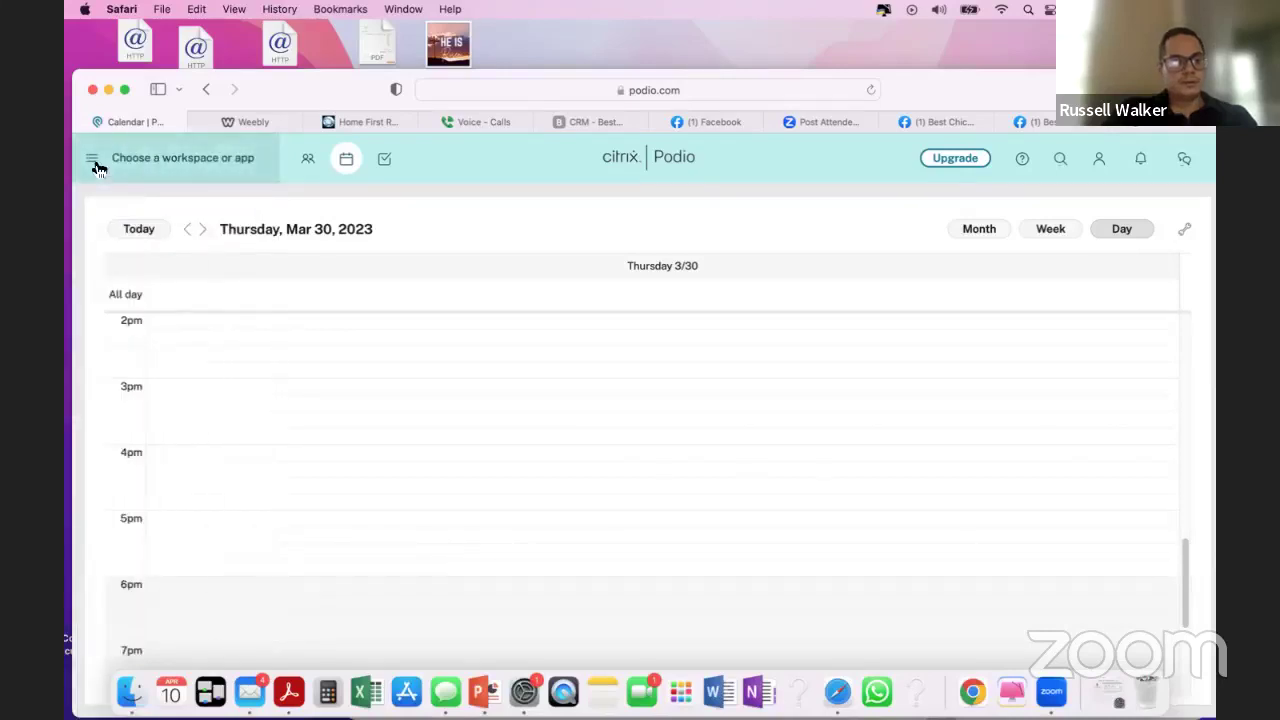
{"action": "left_click", "coordinate": [97, 167]}
{"action": "left_click", "coordinate": [147, 270]}
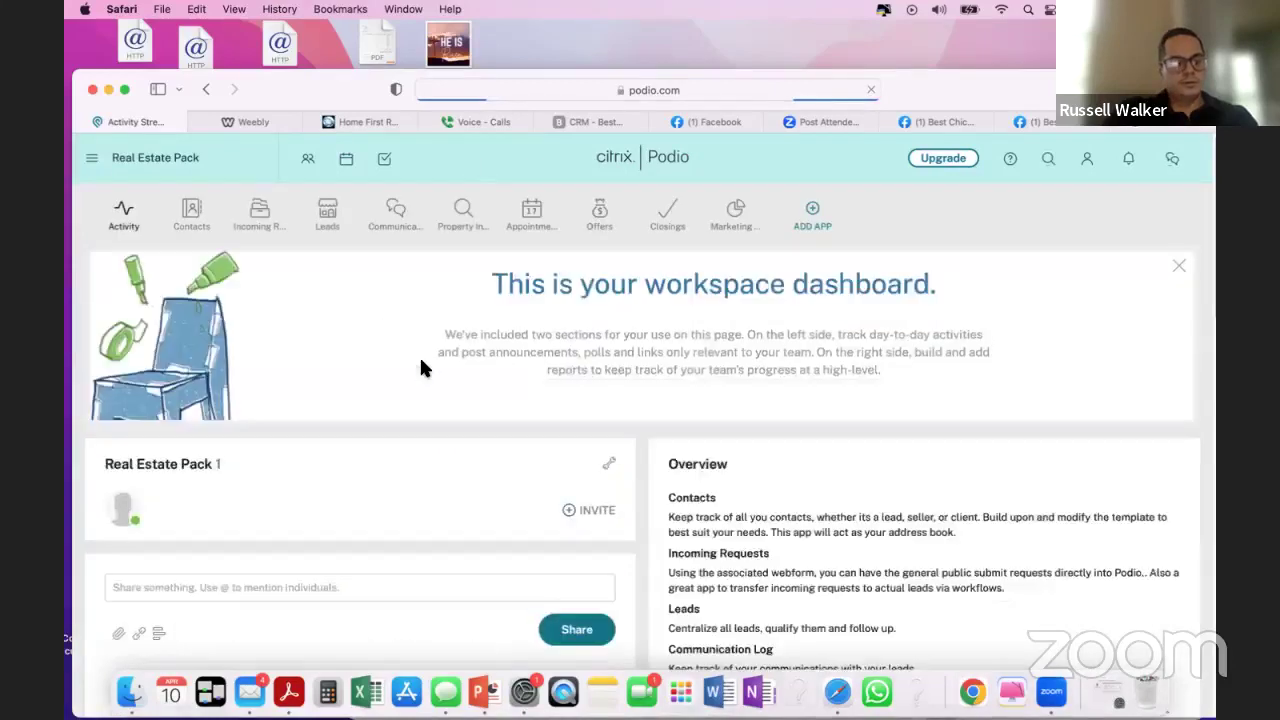
{"action": "left_click", "coordinate": [327, 220]}
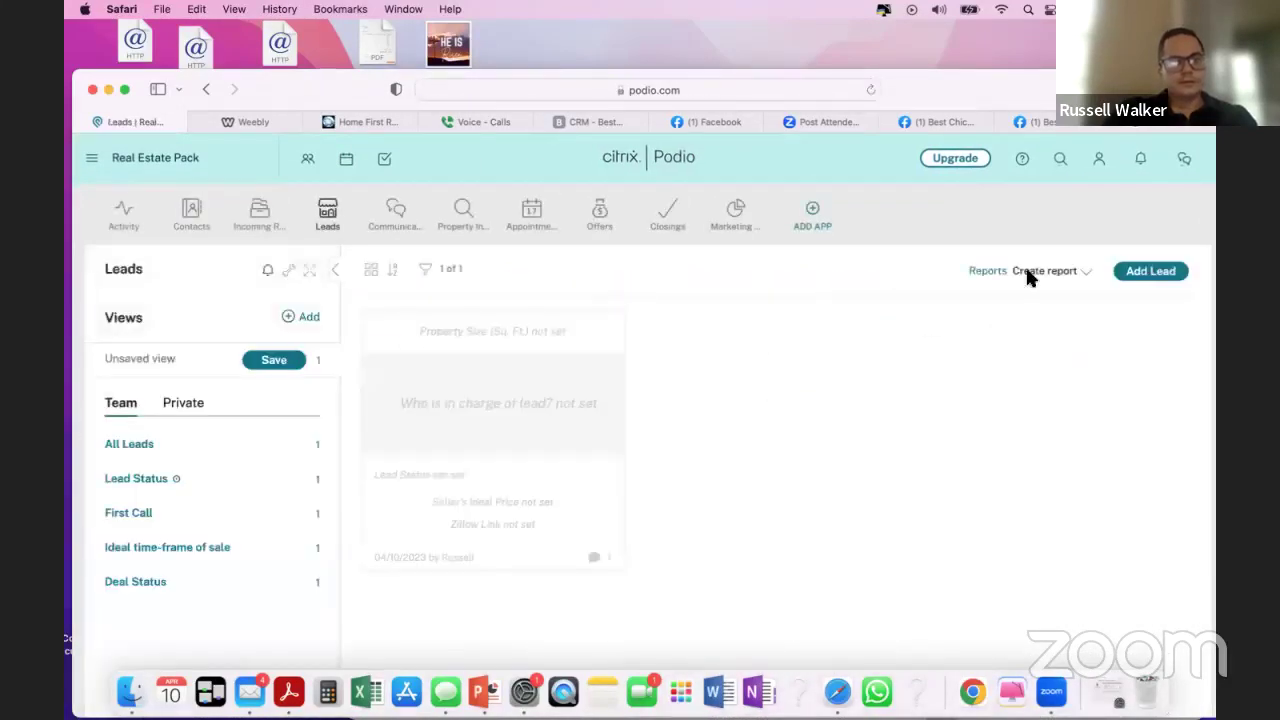
{"action": "left_click", "coordinate": [1150, 274]}
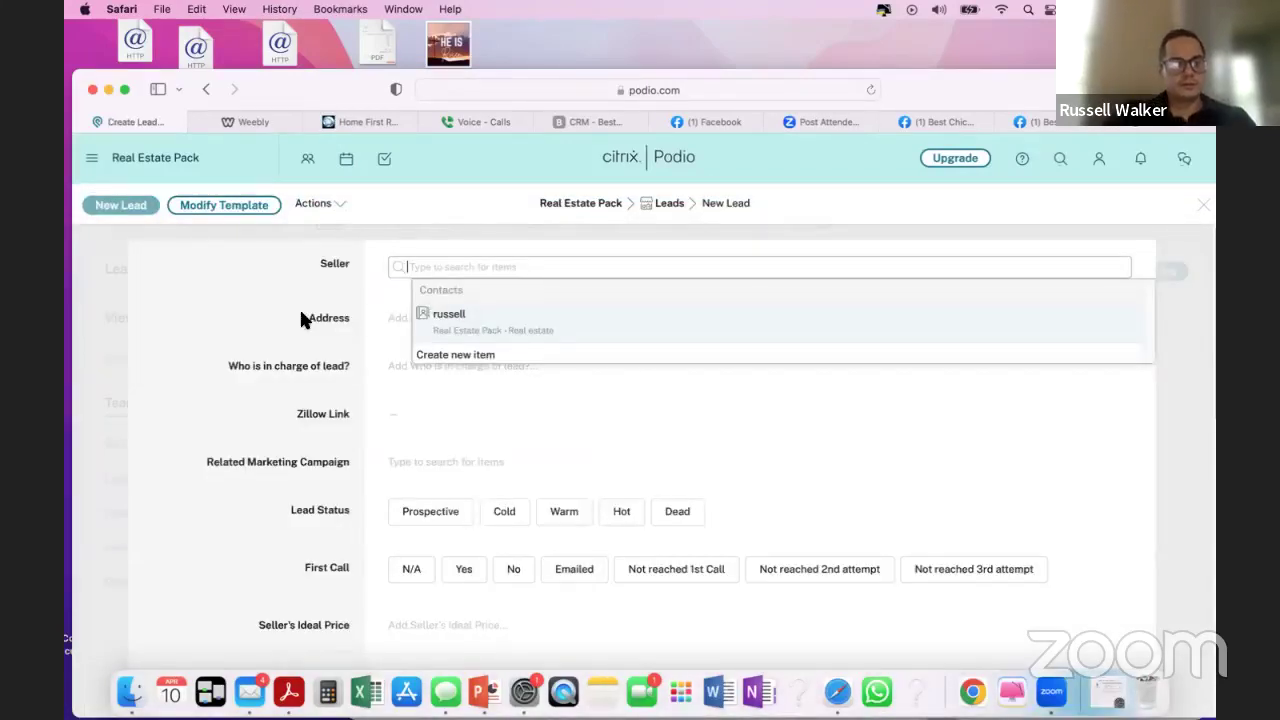
{"action": "left_click", "coordinate": [319, 284]}
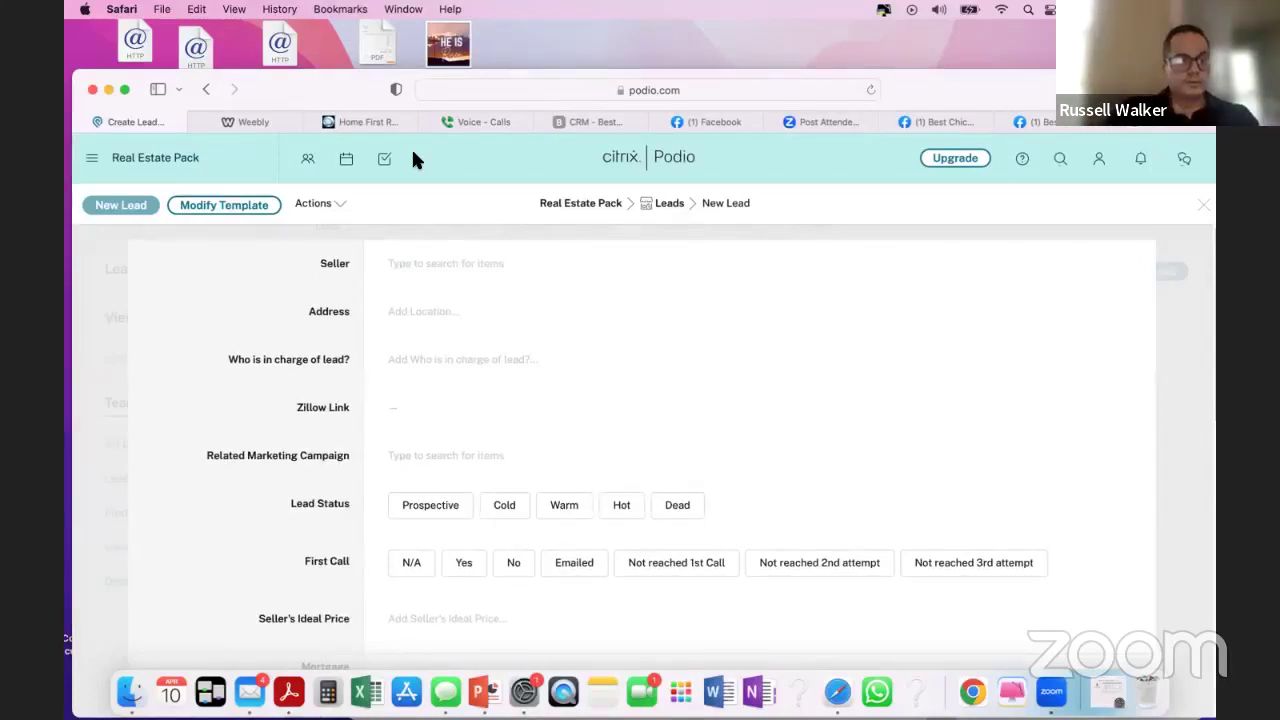
- Return to the Weebly site and examine its contact form's name, phone, email and property address fields
{"action": "mouse_move", "coordinate": [405, 113]}
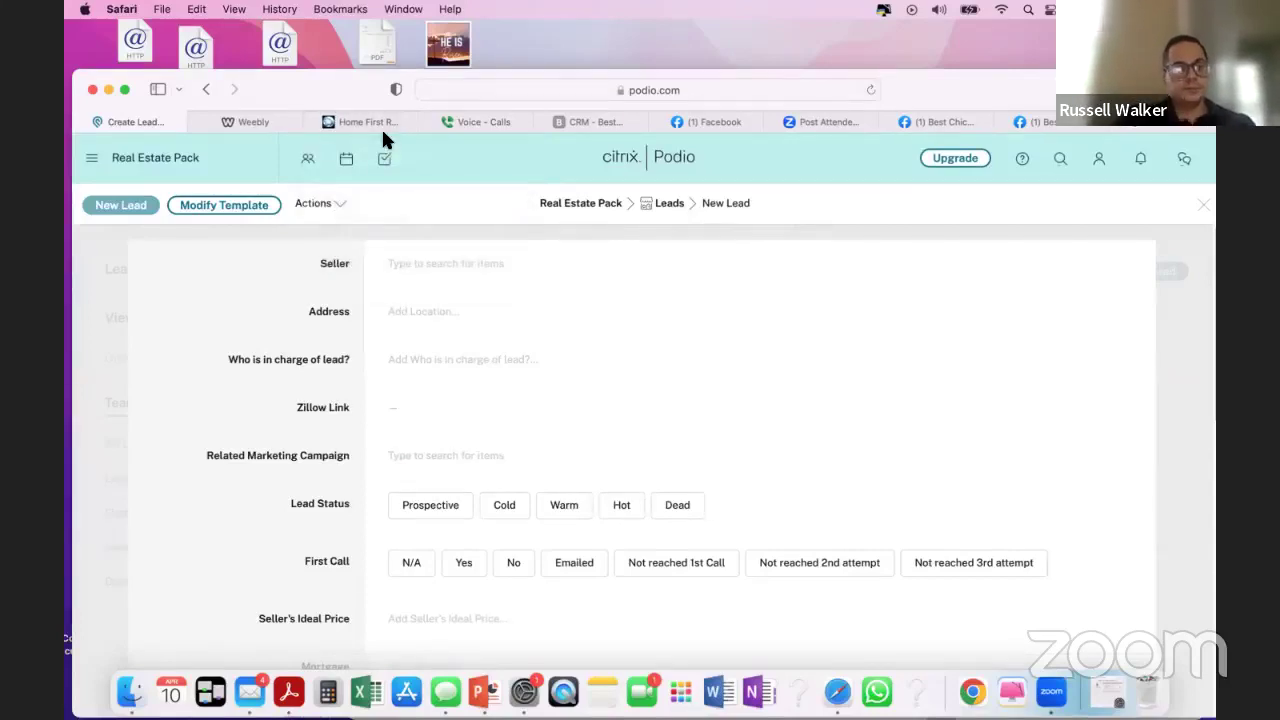
{"action": "left_click", "coordinate": [264, 130]}
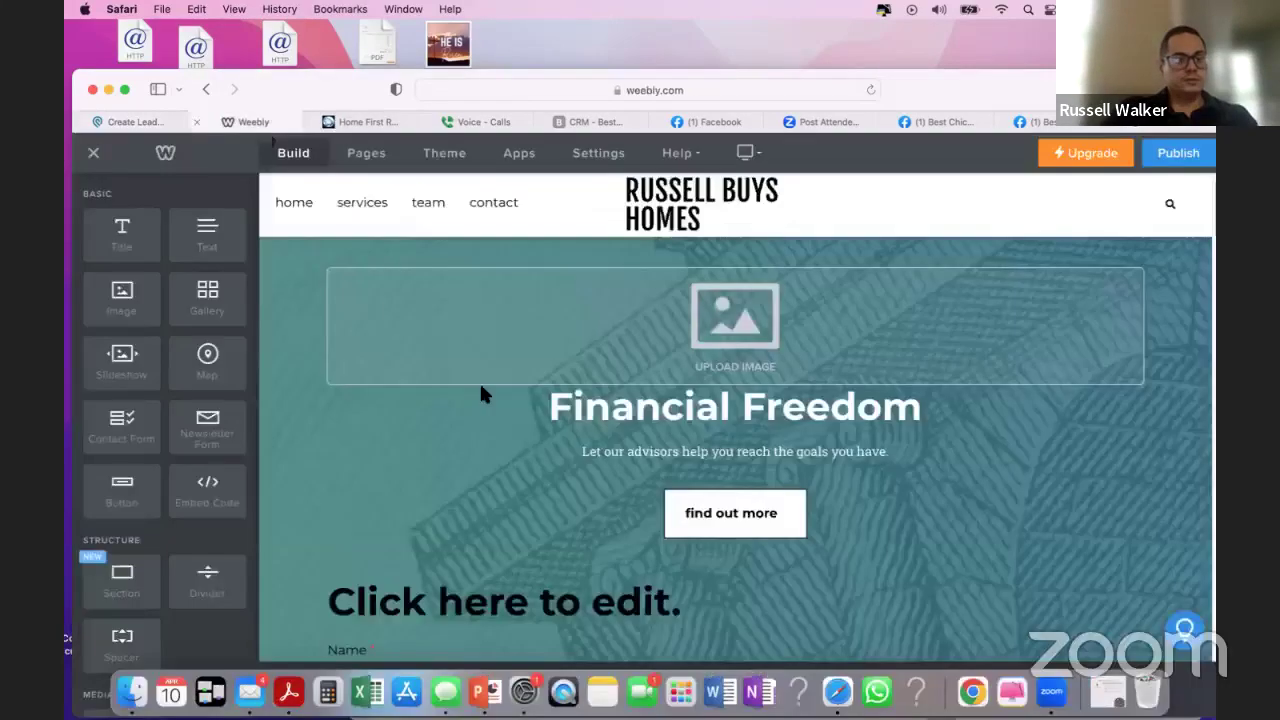
{"action": "scroll", "coordinate": [481, 388], "scroll_direction": "down", "scroll_amount": 4}
{"action": "scroll", "coordinate": [481, 388], "scroll_direction": "down", "scroll_amount": 1}
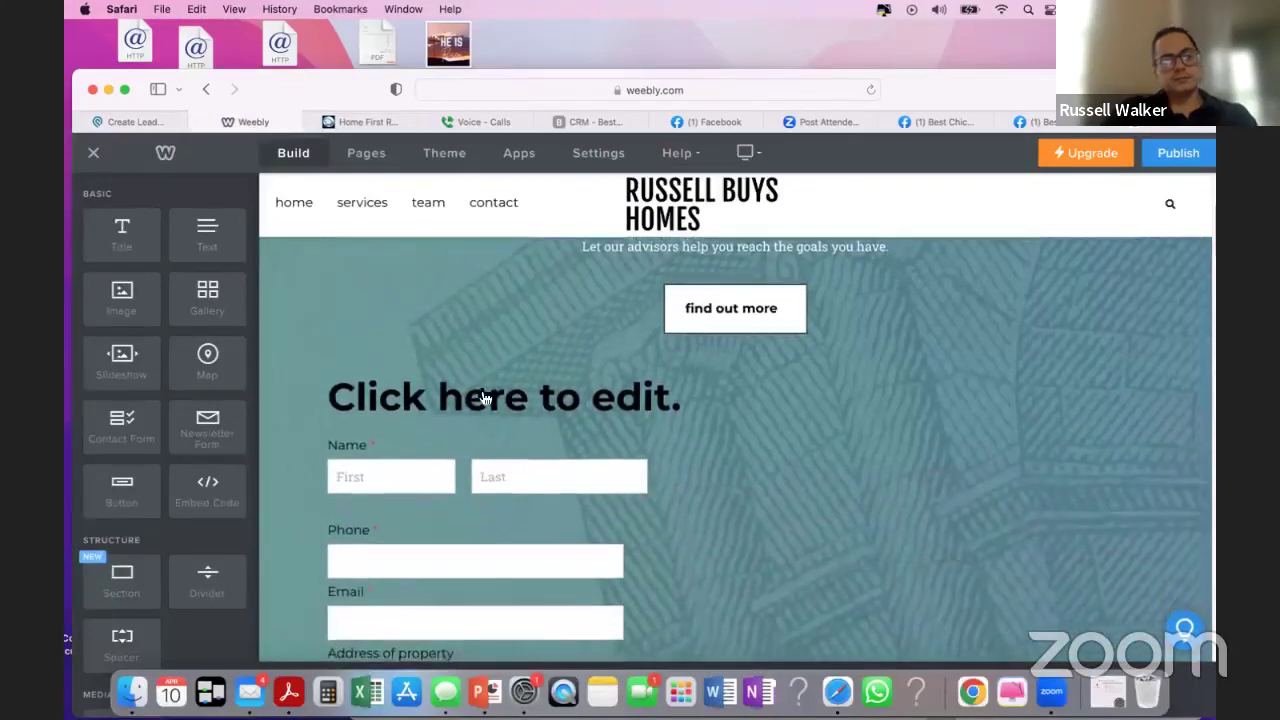
{"action": "scroll", "coordinate": [481, 398], "scroll_direction": "down", "scroll_amount": 3}
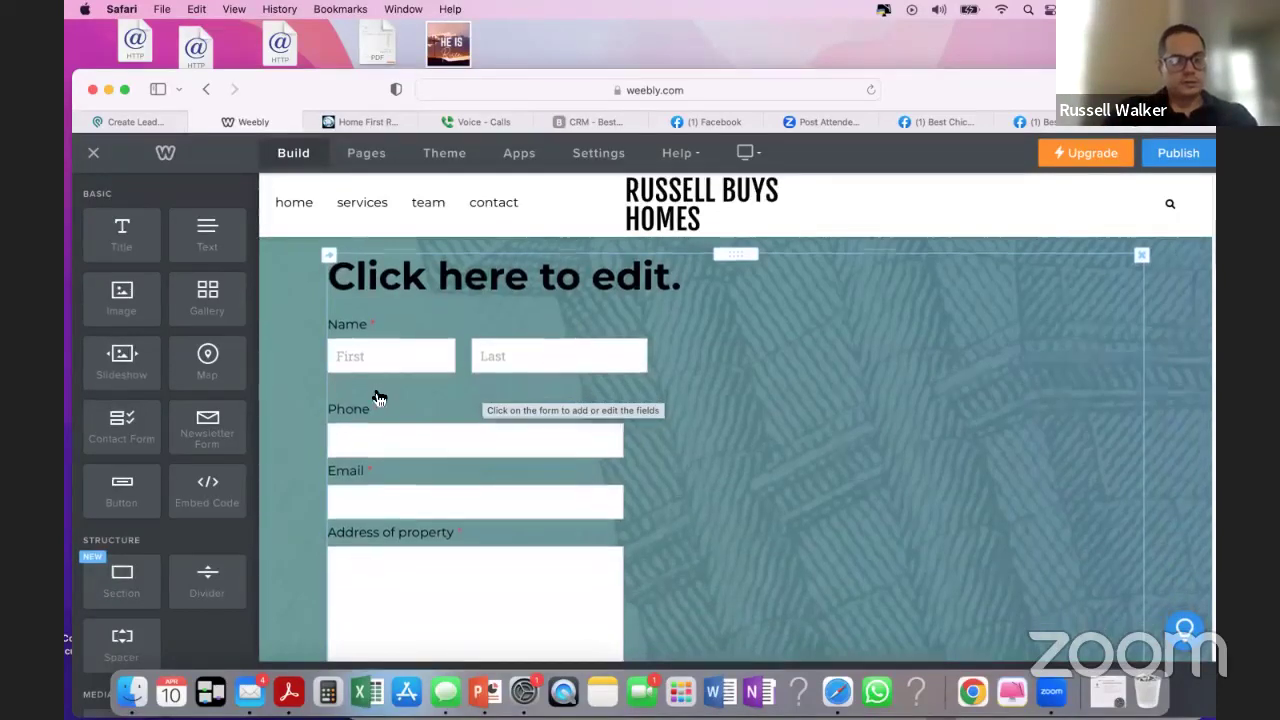
{"action": "scroll", "coordinate": [377, 397], "scroll_direction": "down", "scroll_amount": 2}
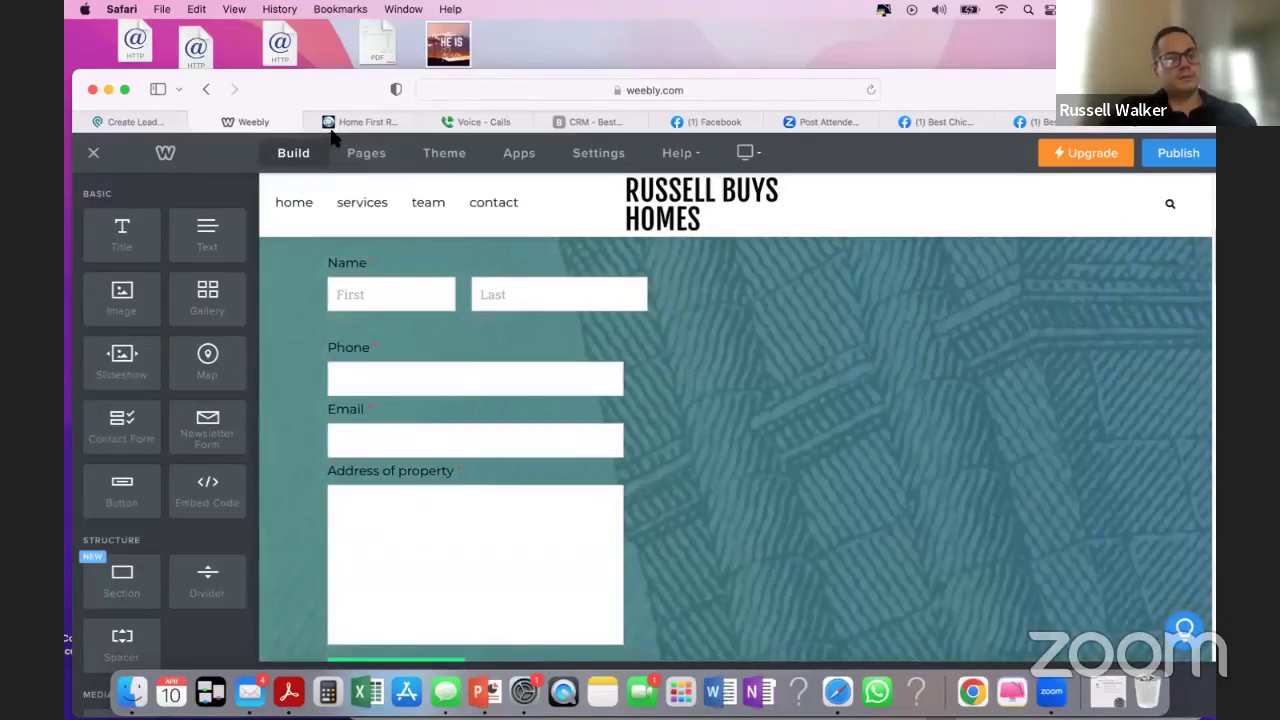
- Switch to Podio, look over the blank new lead form and close it to return to the Leads overview
{"action": "left_click", "coordinate": [137, 122]}
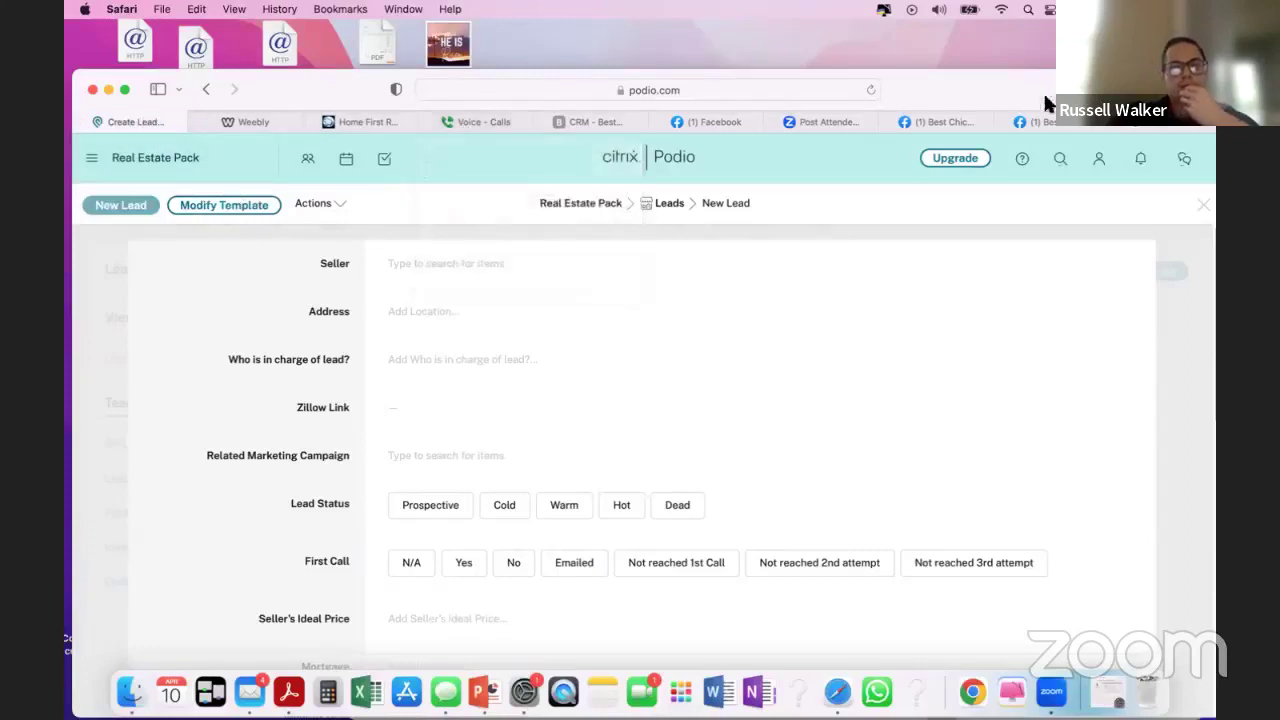
{"action": "double_click", "coordinate": [1013, 90]}
{"action": "left_click_drag", "start_coordinate": [975, 50], "coordinate": [977, 99]}
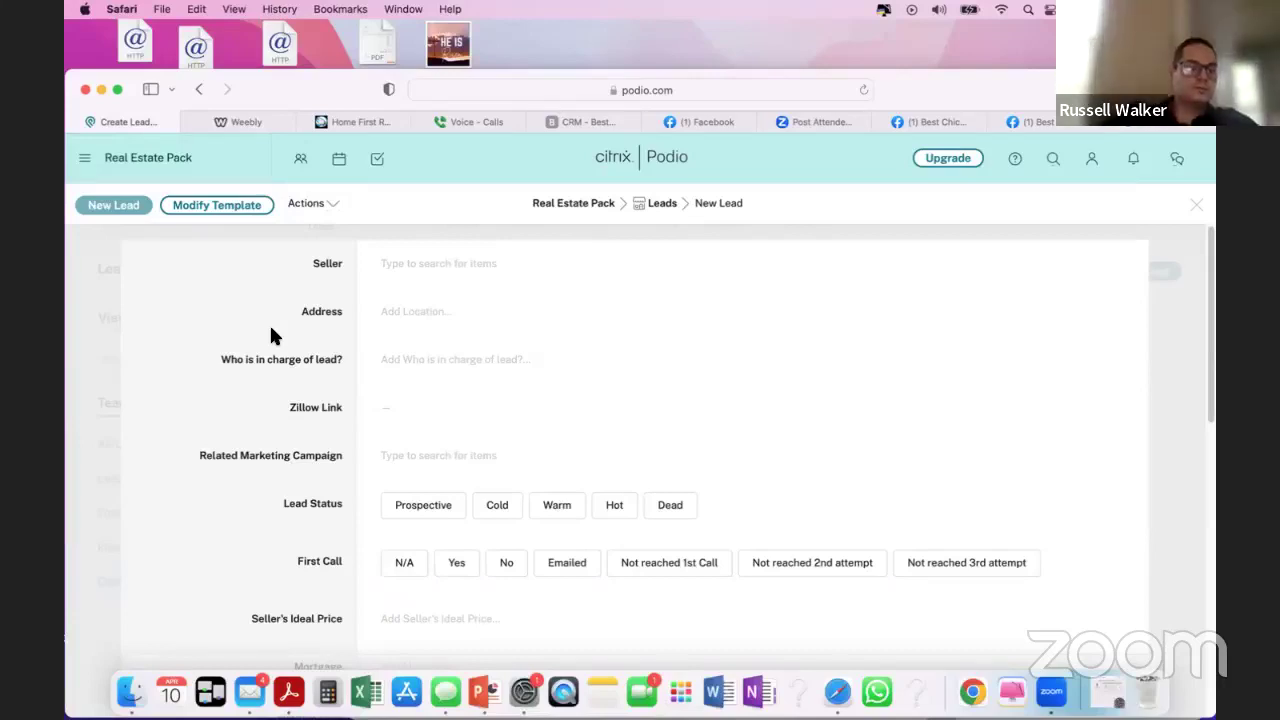
{"action": "left_click", "coordinate": [1157, 297]}
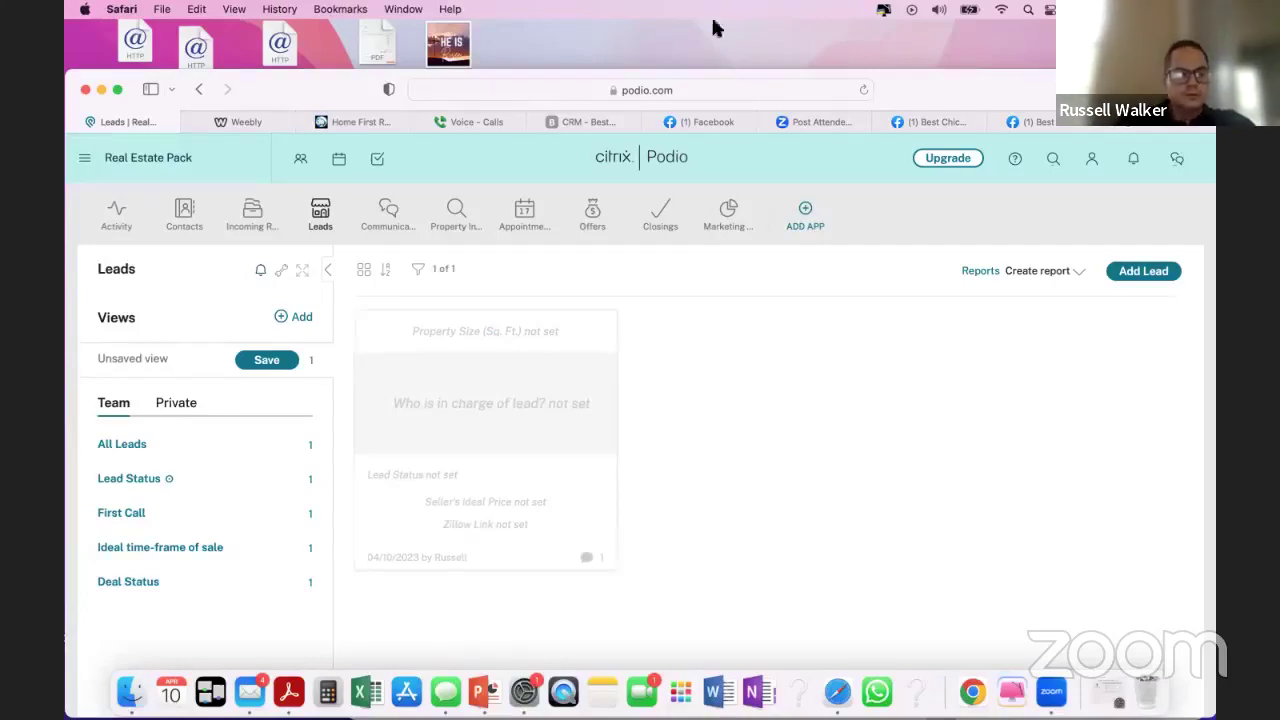
- Start a new lead in the Leads app, open its template for modification, review the template's fields and close it
{"action": "left_click", "coordinate": [318, 221]}
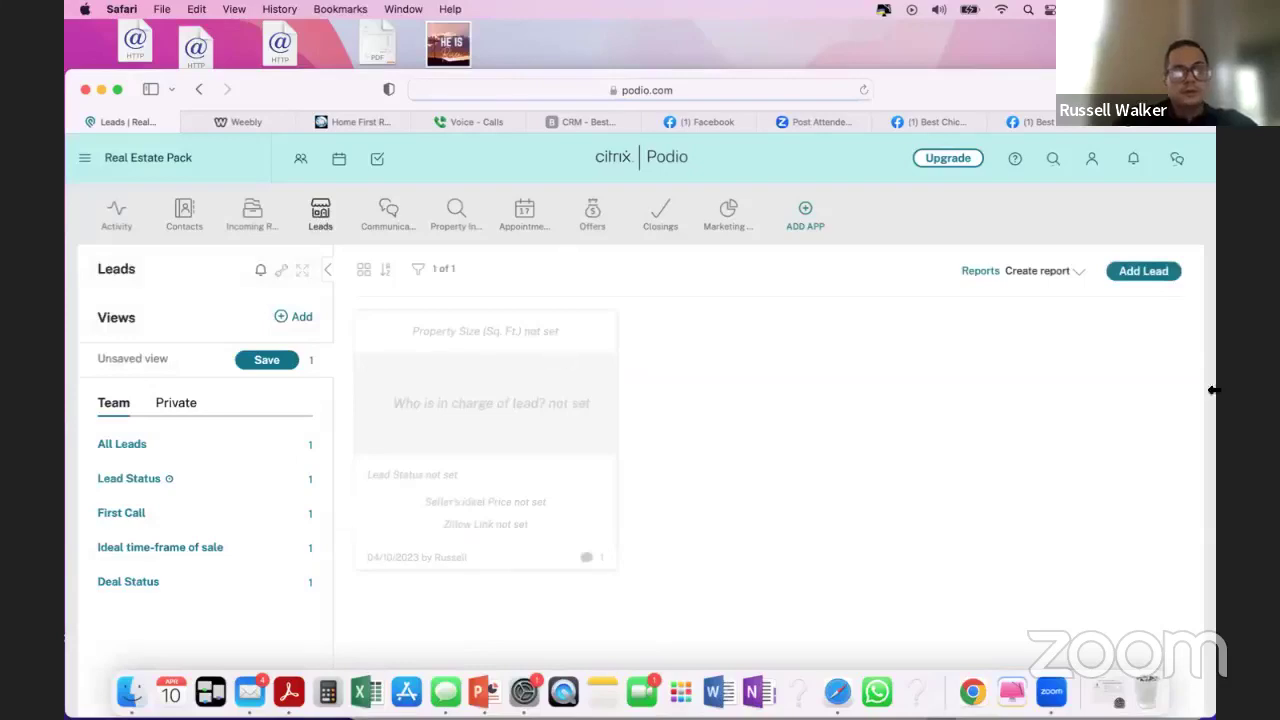
{"action": "left_click", "coordinate": [1143, 271]}
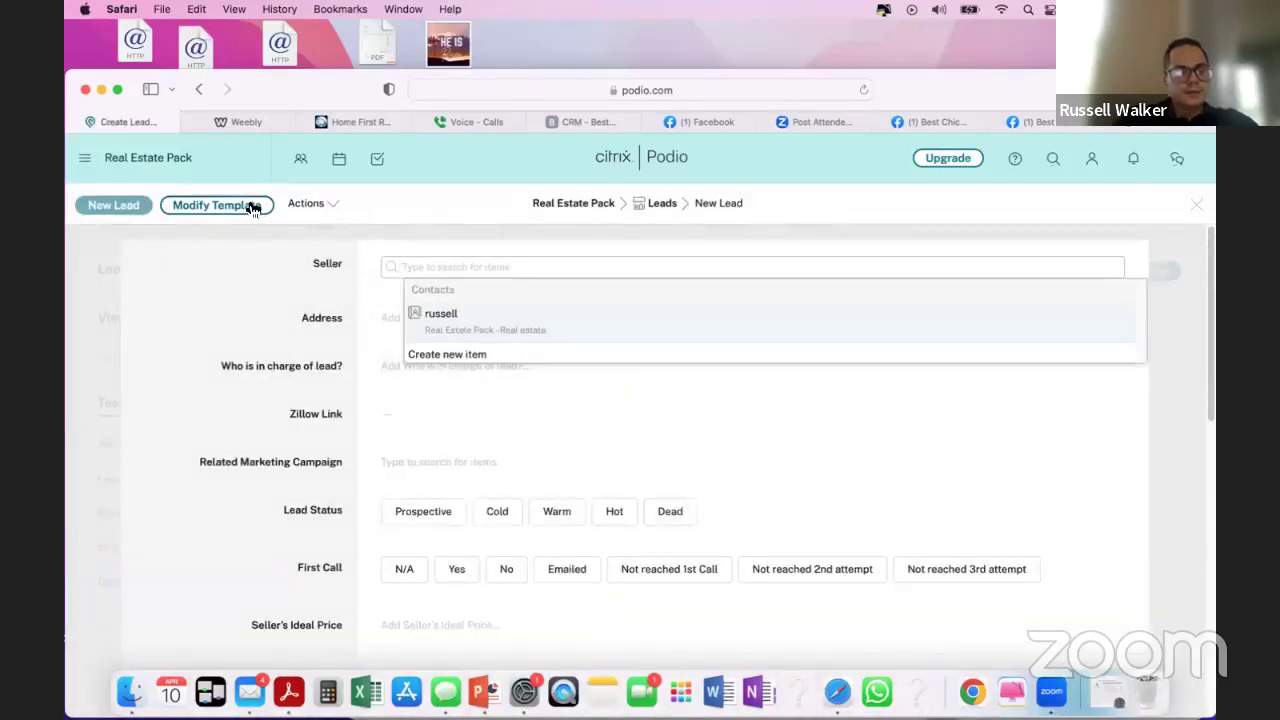
{"action": "left_click", "coordinate": [253, 207]}
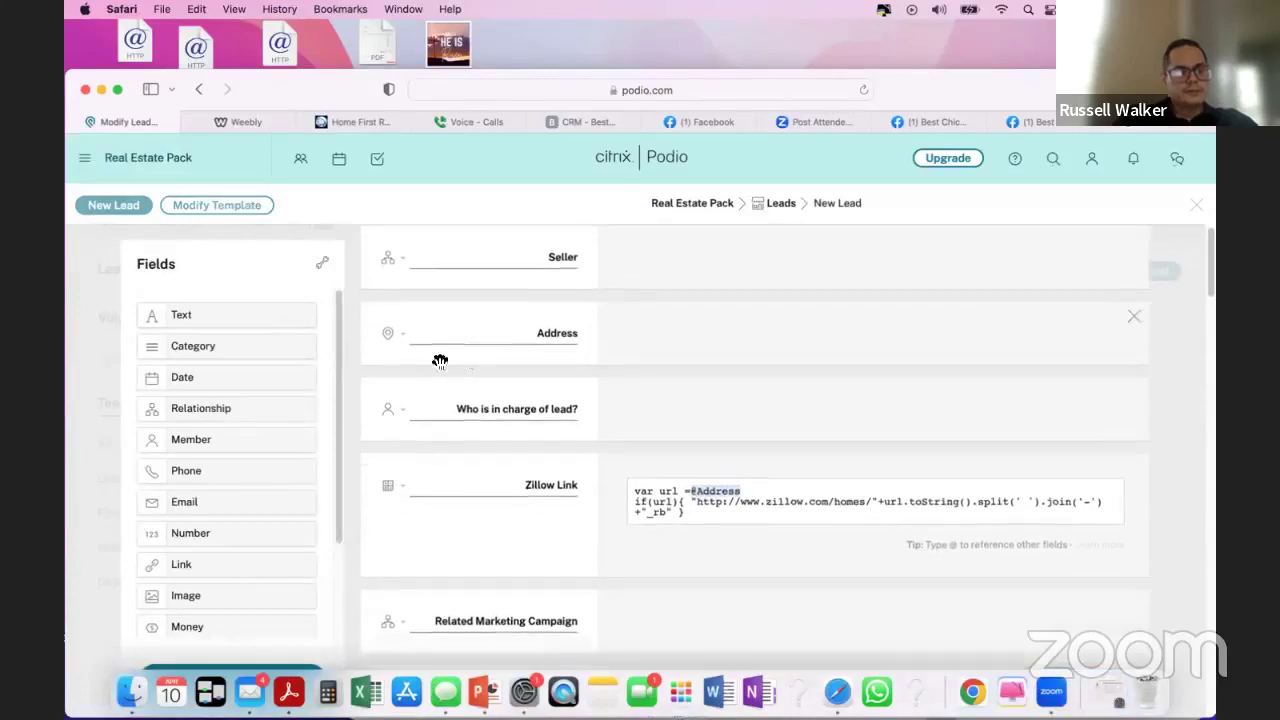
{"action": "scroll", "coordinate": [430, 360], "scroll_direction": "down", "scroll_amount": 1}
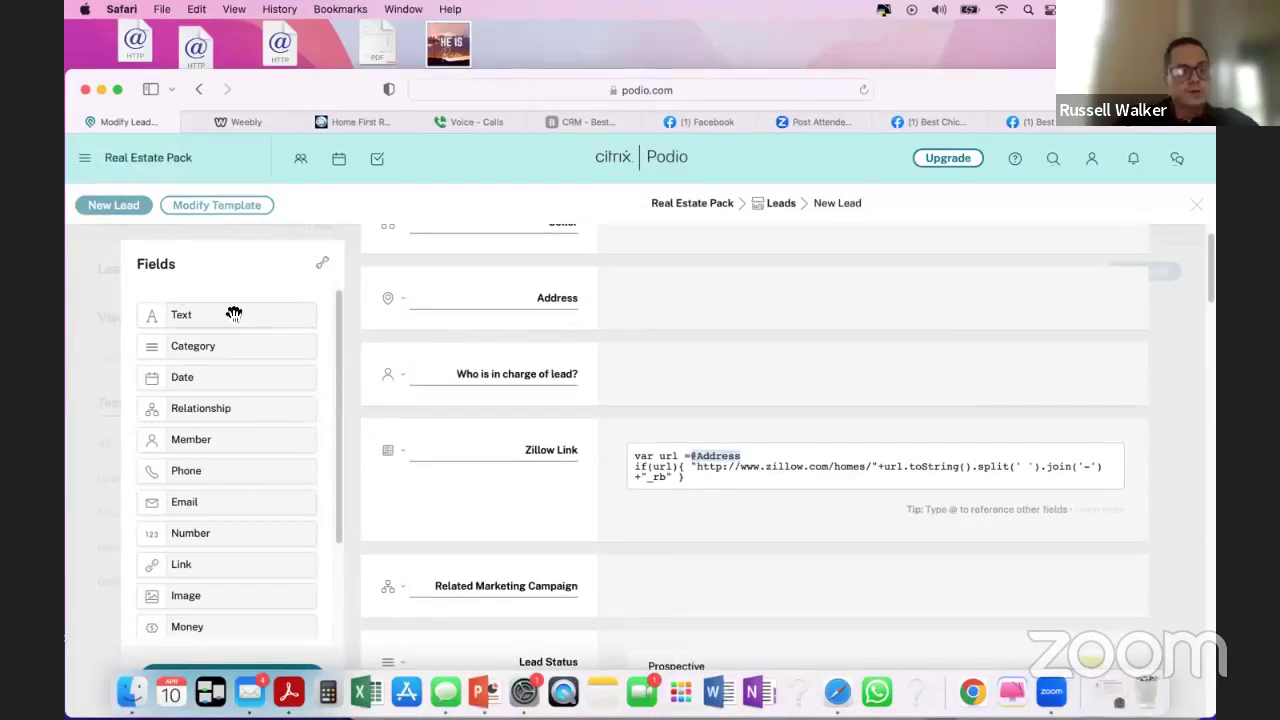
{"action": "scroll", "coordinate": [450, 360], "scroll_direction": "down", "scroll_amount": 1}
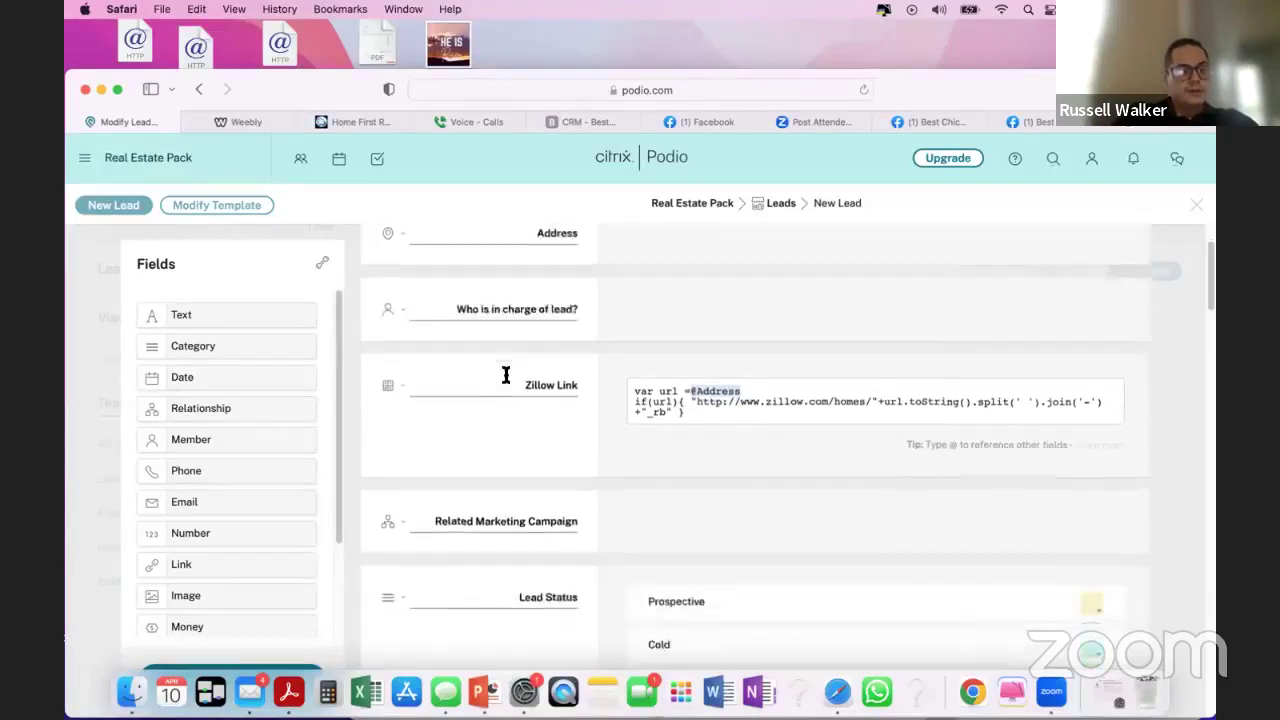
{"action": "scroll", "coordinate": [494, 394], "scroll_direction": "up", "scroll_amount": 2}
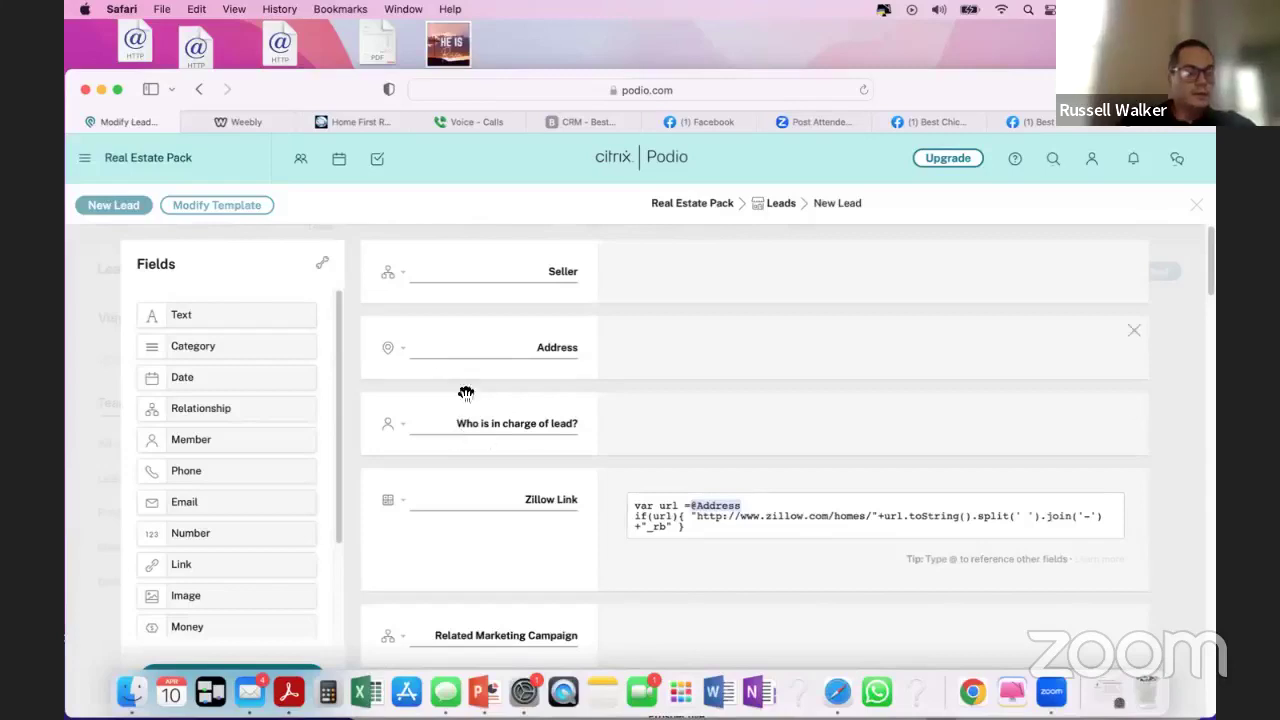
{"action": "scroll", "coordinate": [497, 466], "scroll_direction": "down", "scroll_amount": 10}
{"action": "scroll", "coordinate": [541, 491], "scroll_direction": "down", "scroll_amount": 15}
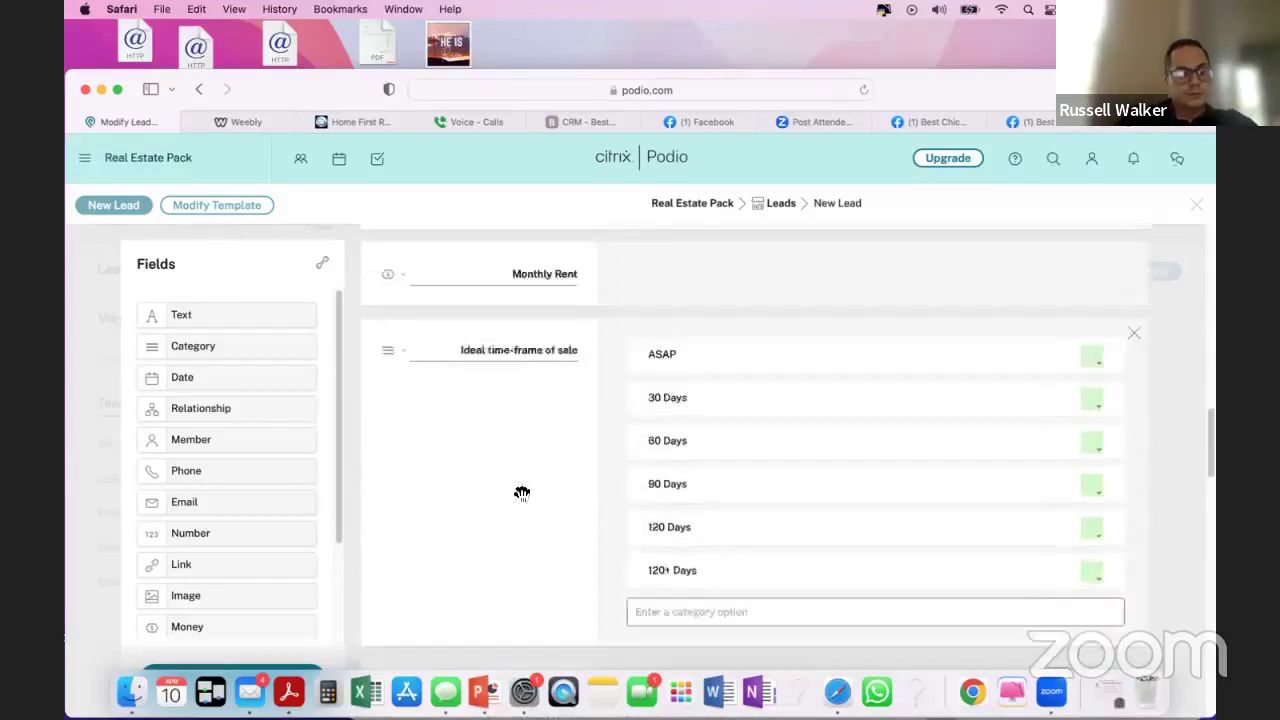
{"action": "scroll", "coordinate": [520, 505], "scroll_direction": "up", "scroll_amount": 8}
{"action": "left_click", "coordinate": [1198, 208]}
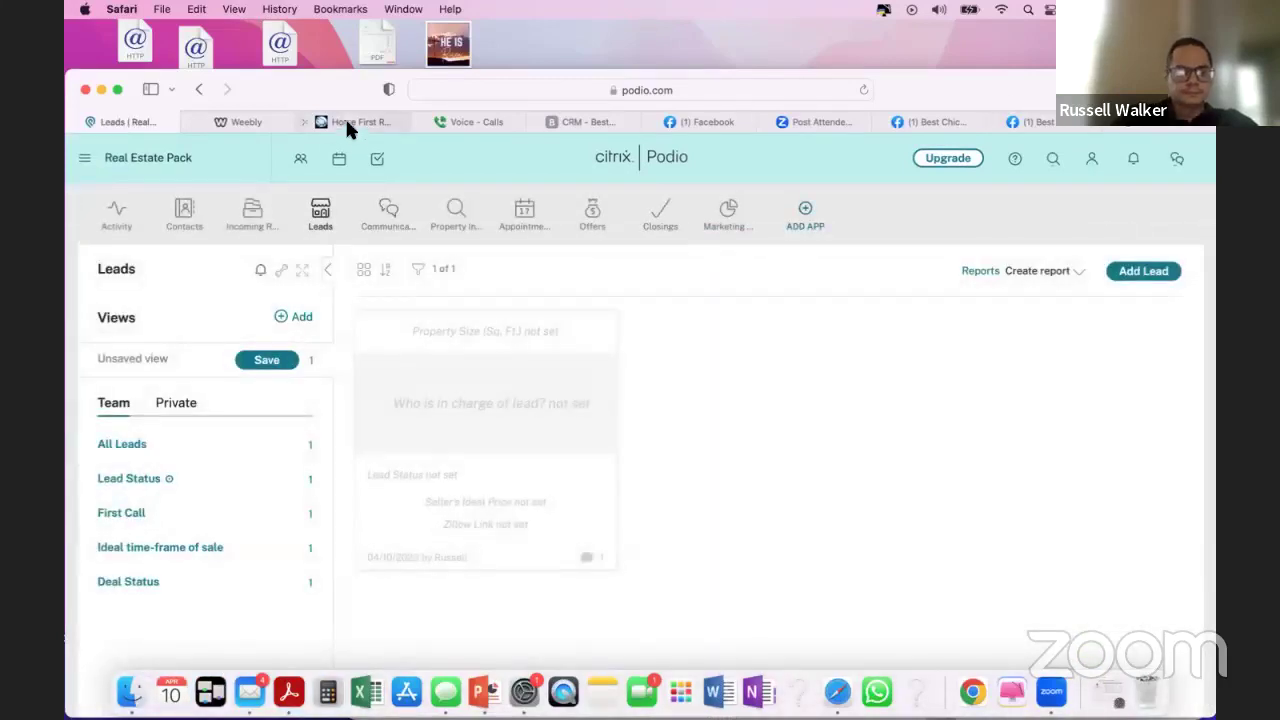
{"action": "left_click", "coordinate": [478, 692]}
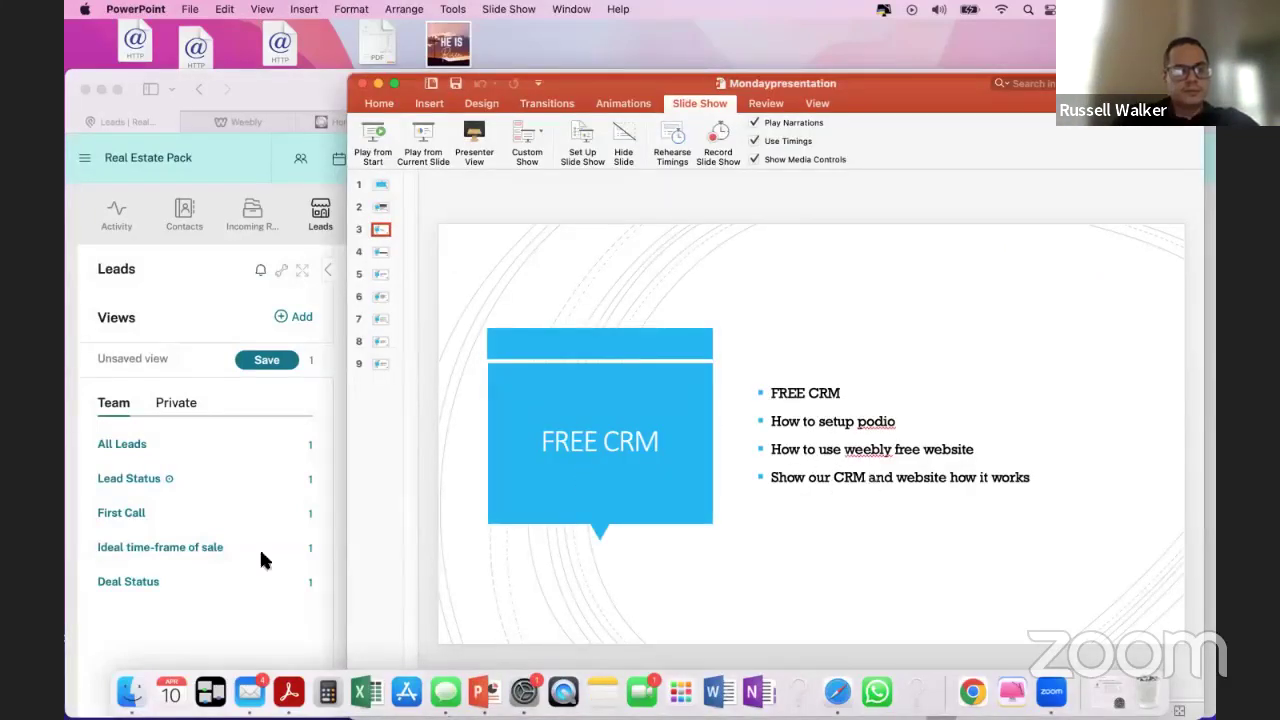
{"action": "left_click", "coordinate": [325, 598]}
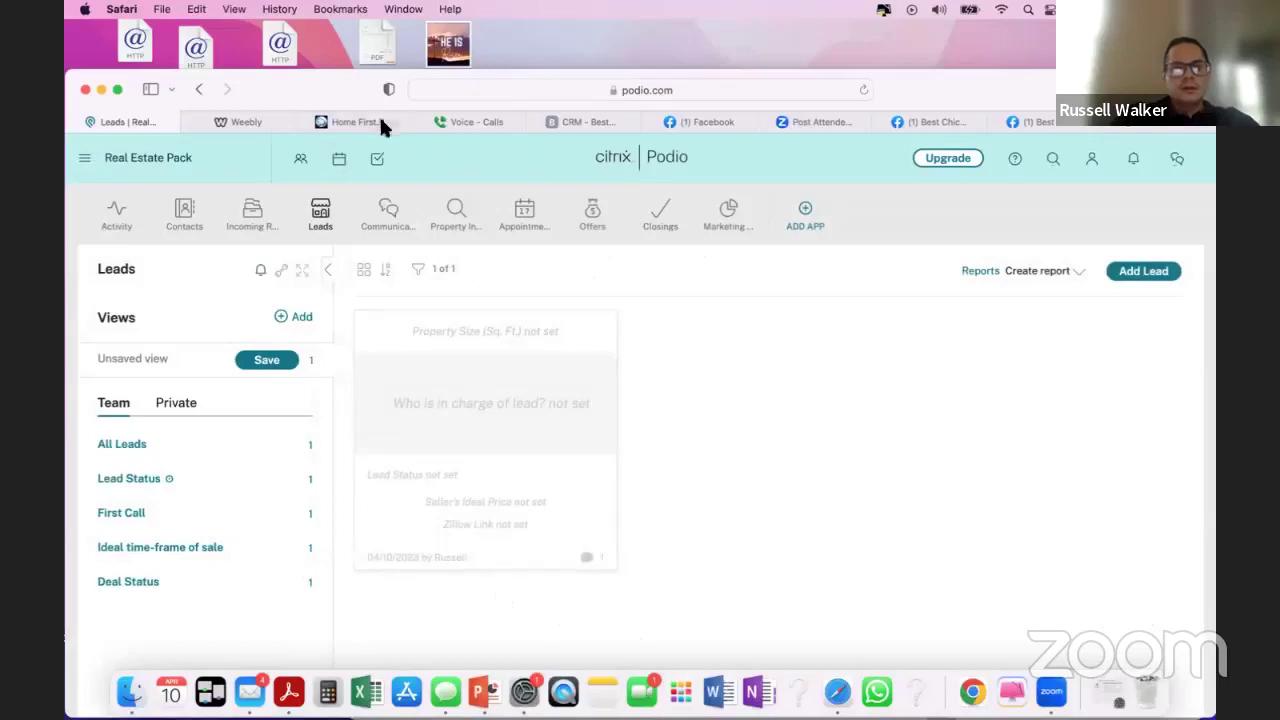
- Place the Home First browser tab after the CRM tab and bring up the CRM dashboard to look it over
{"action": "left_click_drag", "start_coordinate": [349, 122], "coordinate": [517, 121]}
{"action": "left_click", "coordinate": [500, 122]}
{"action": "left_click_drag", "start_coordinate": [905, 78], "coordinate": [876, 30]}
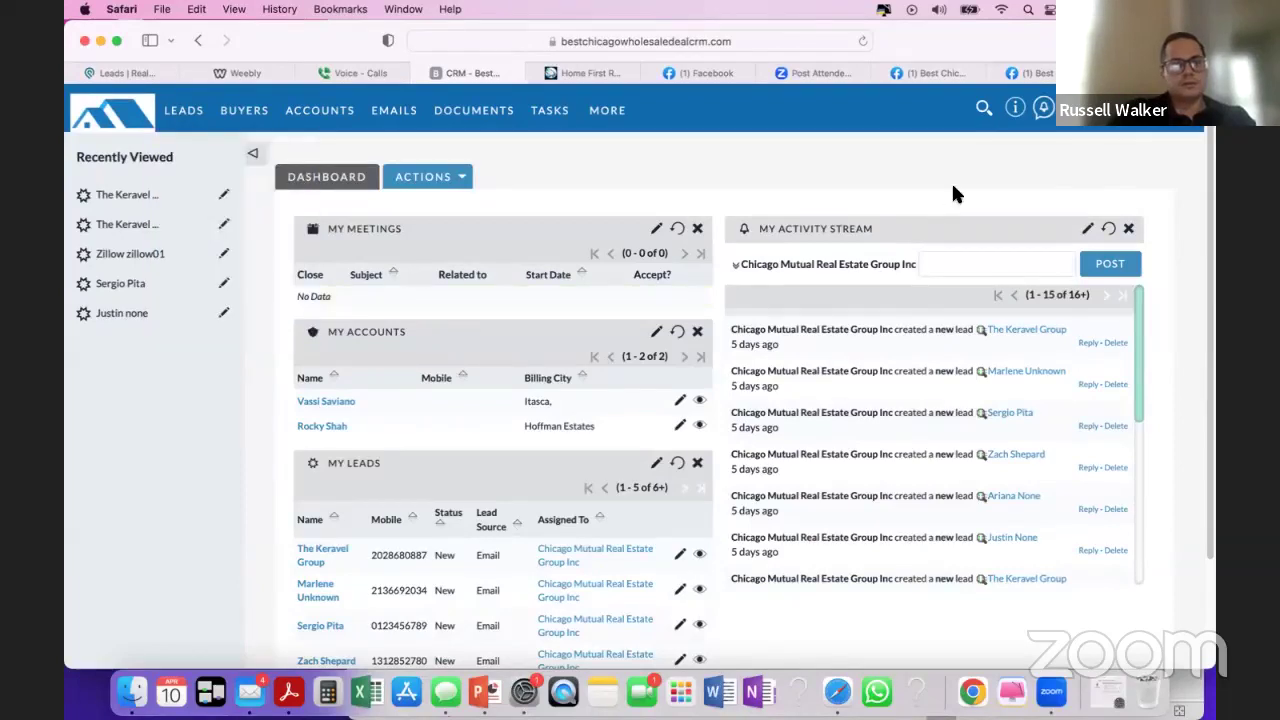
{"action": "left_click_drag", "start_coordinate": [965, 56], "coordinate": [965, 80]}
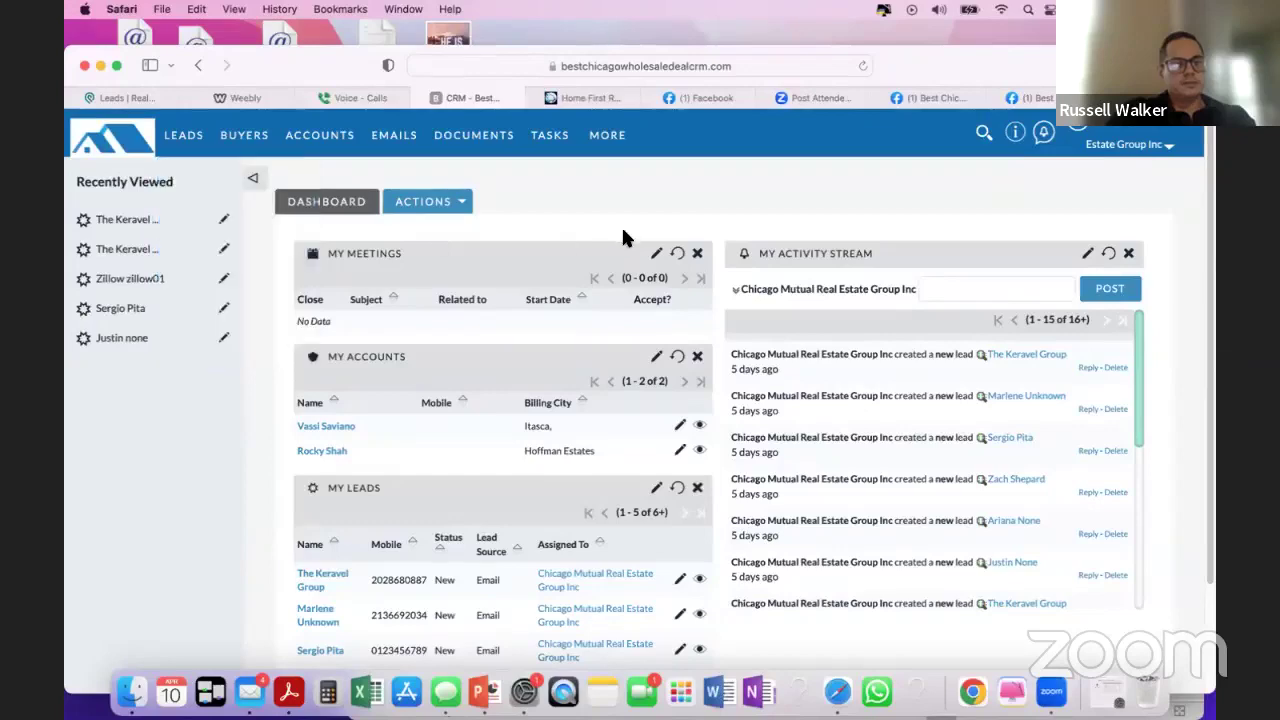
{"action": "scroll", "coordinate": [632, 290], "scroll_direction": "down", "scroll_amount": 2}
{"action": "scroll", "coordinate": [639, 322], "scroll_direction": "up", "scroll_amount": 2}
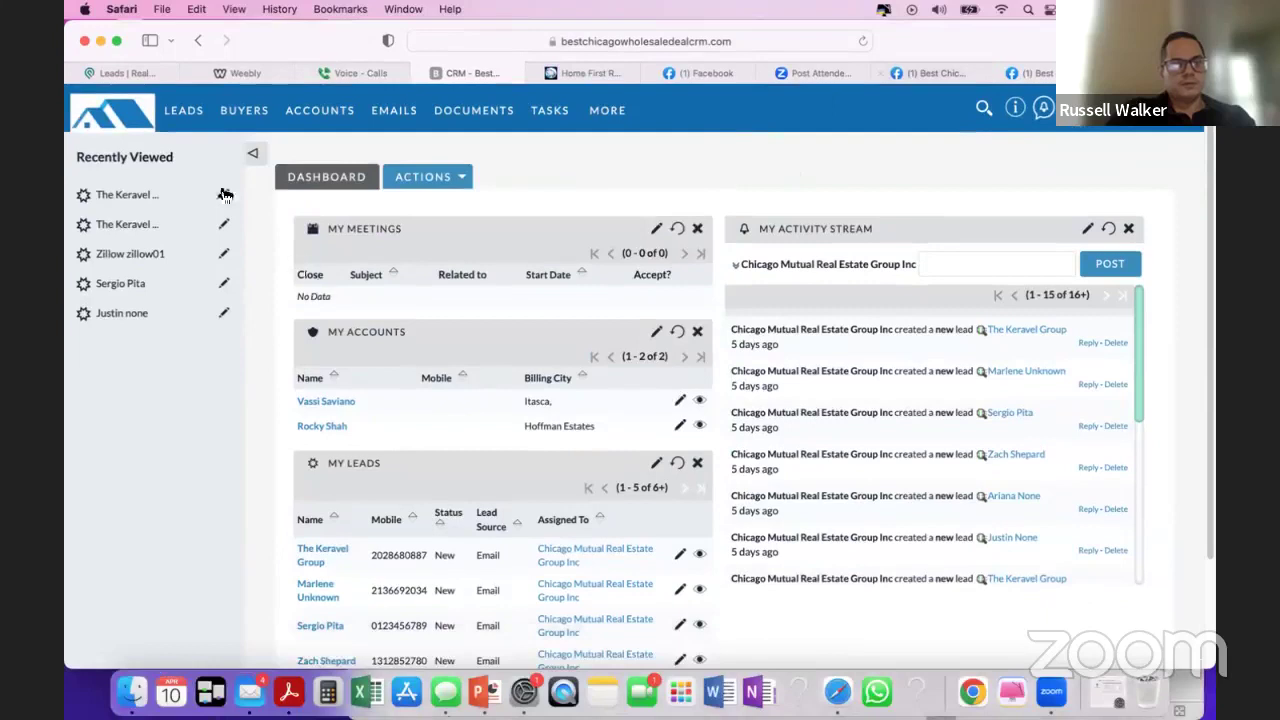
- Open the CRM's leads list and examine the blank lead creation form from seller details down to property details
{"action": "mouse_move", "coordinate": [188, 126]}
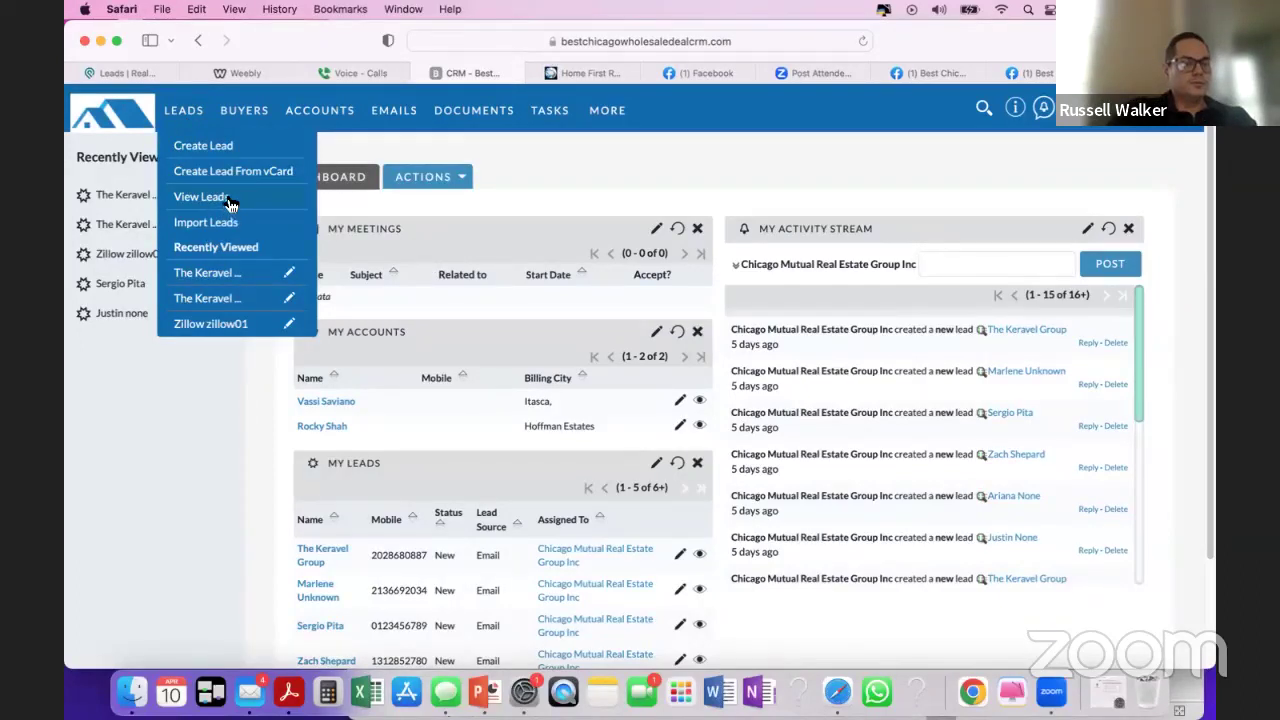
{"action": "left_click", "coordinate": [214, 199]}
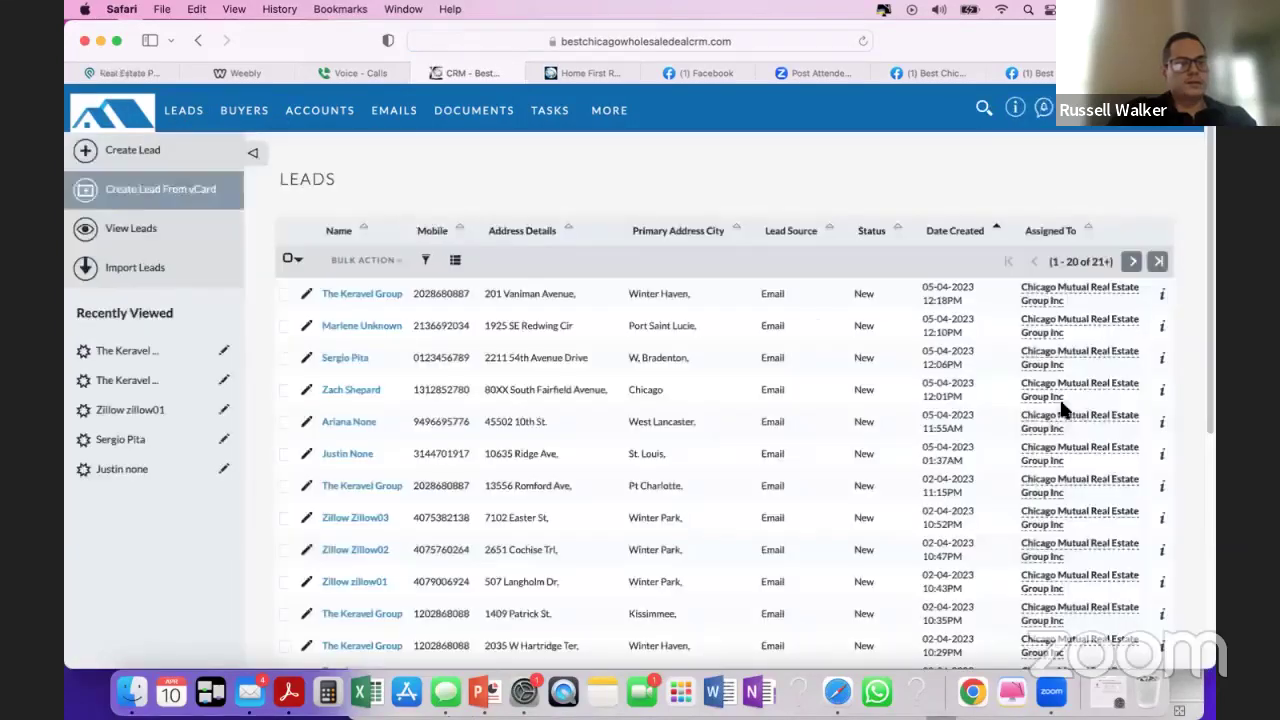
{"action": "left_click", "coordinate": [141, 150]}
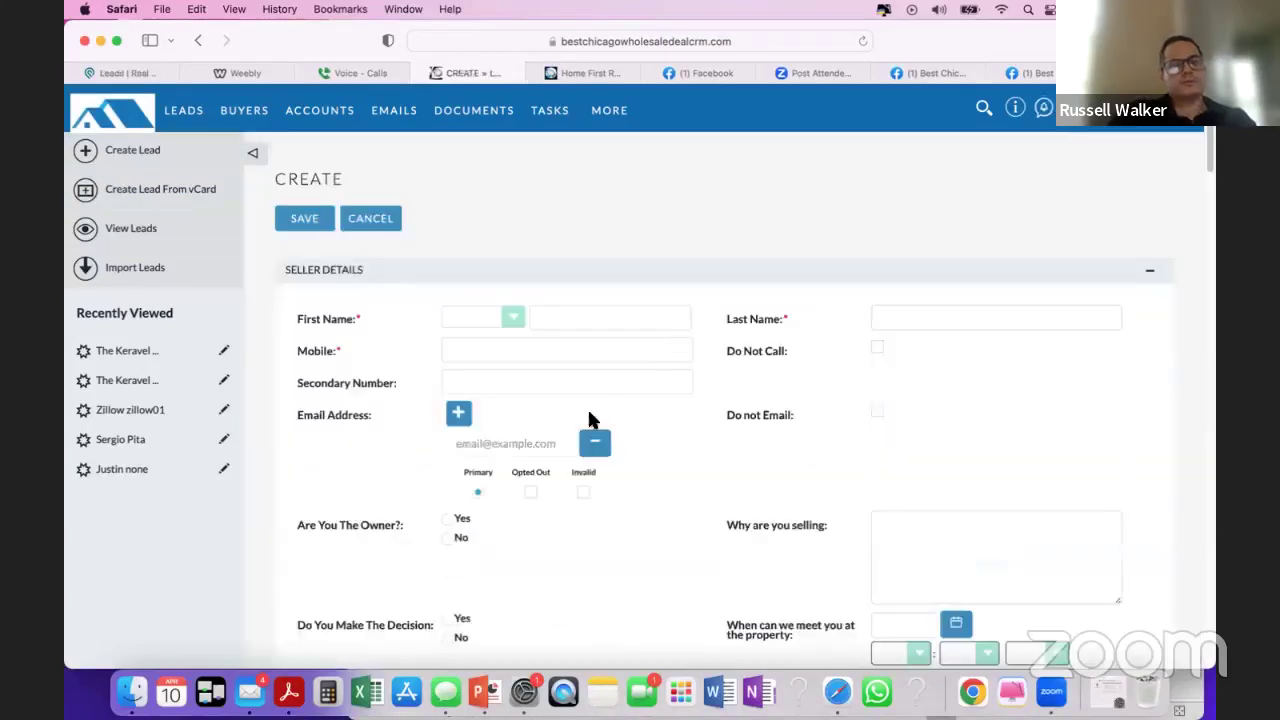
{"action": "scroll", "coordinate": [588, 413], "scroll_direction": "down", "scroll_amount": 2}
{"action": "scroll", "coordinate": [588, 413], "scroll_direction": "down", "scroll_amount": 10}
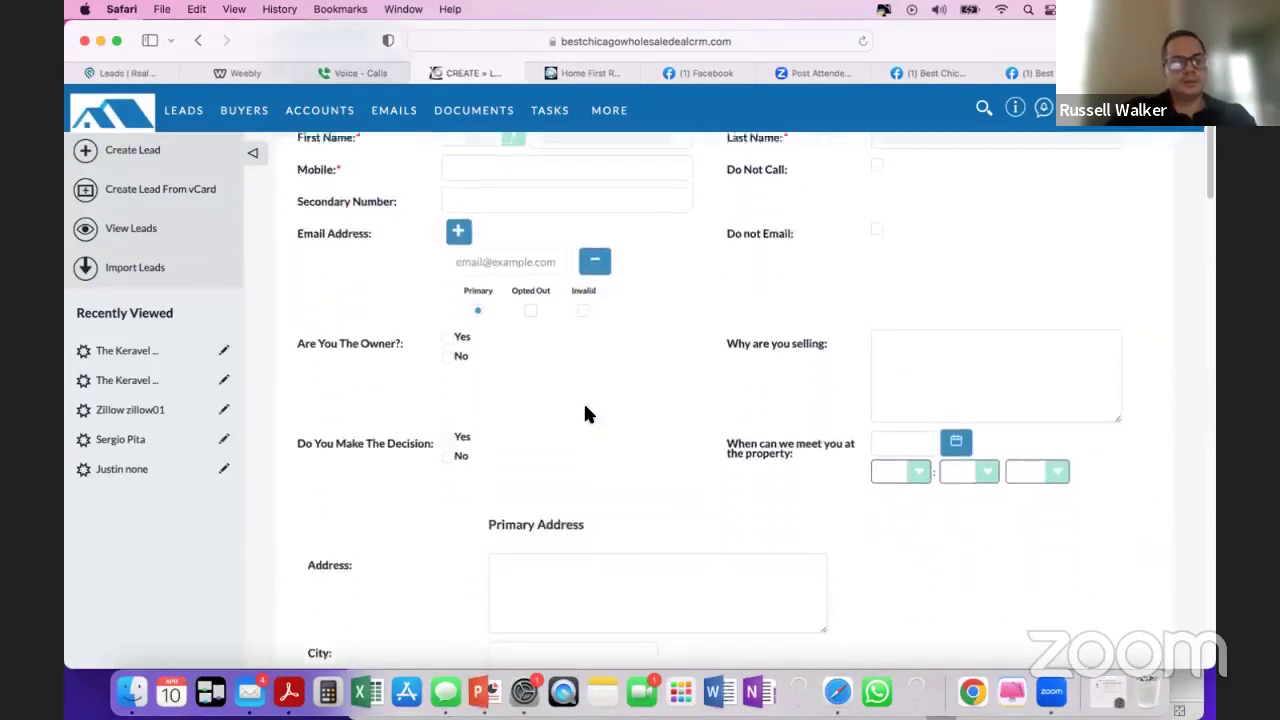
{"action": "scroll", "coordinate": [588, 413], "scroll_direction": "down", "scroll_amount": 8}
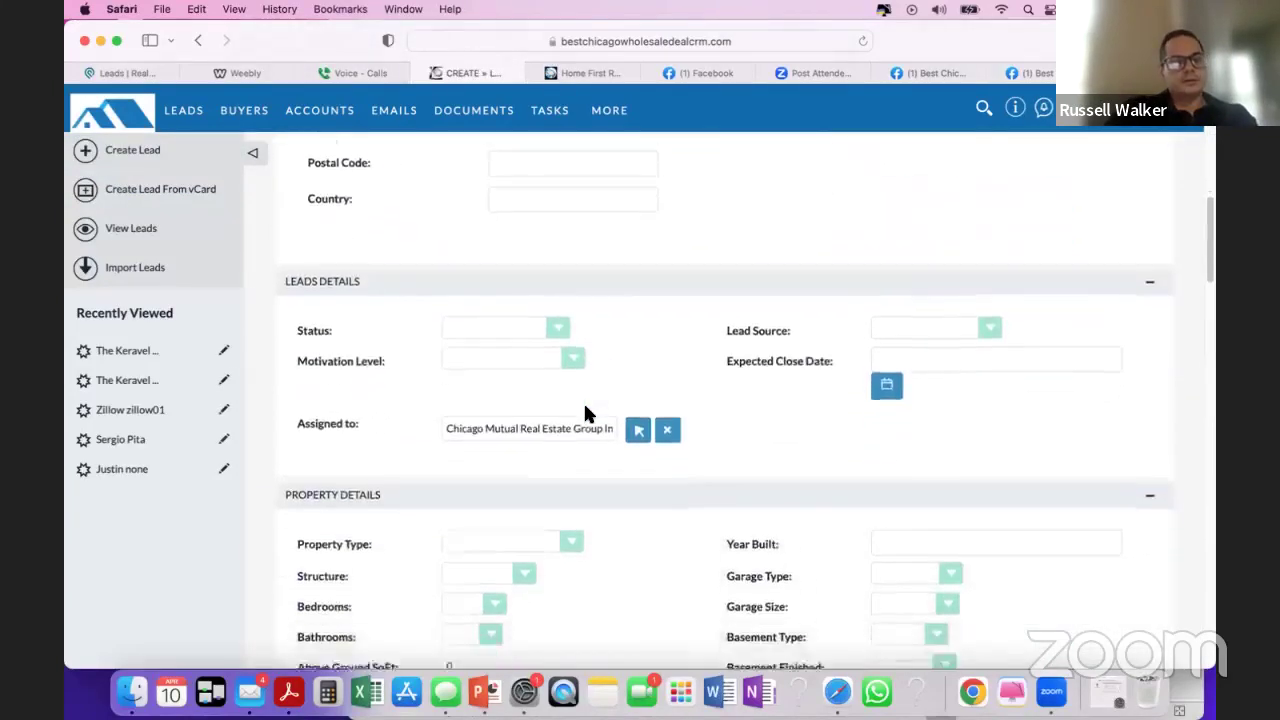
{"action": "scroll", "coordinate": [588, 413], "scroll_direction": "up", "scroll_amount": 9}
{"action": "scroll", "coordinate": [586, 408], "scroll_direction": "up", "scroll_amount": 10}
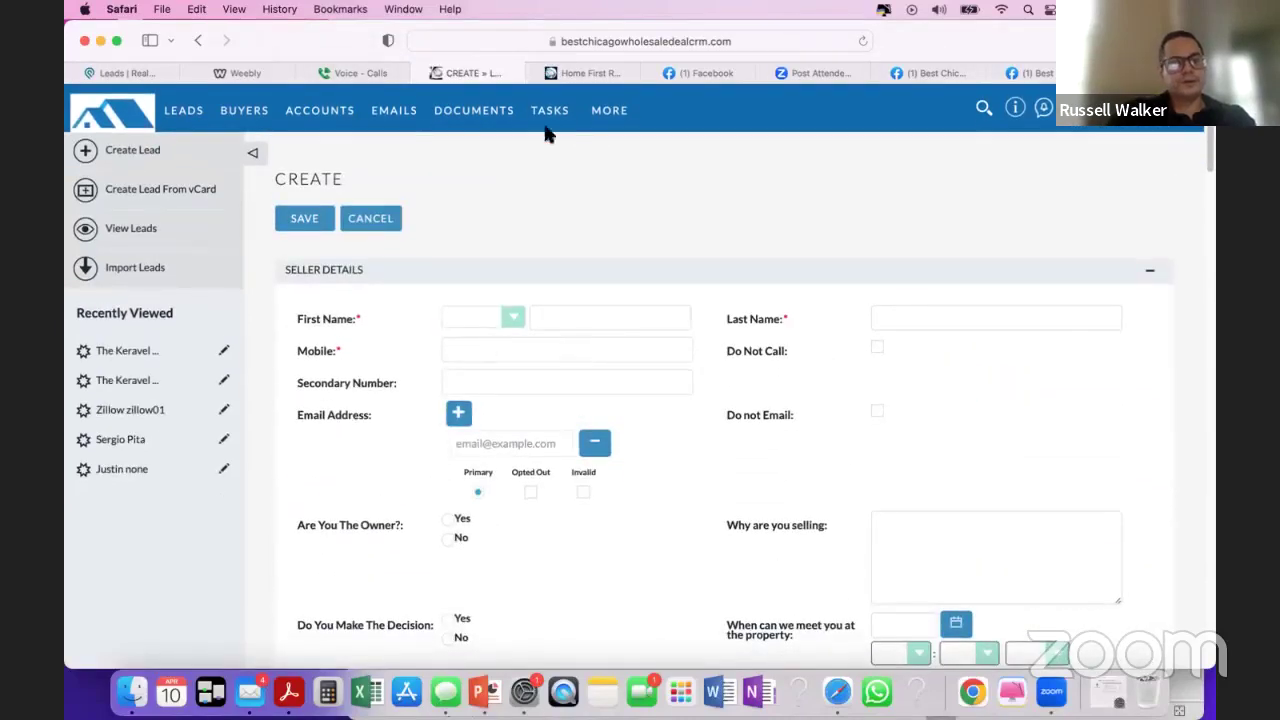
- Open the CRM's website list and highlight the domain name thebestchicagowholesaledeals.com
{"action": "mouse_move", "coordinate": [605, 115]}
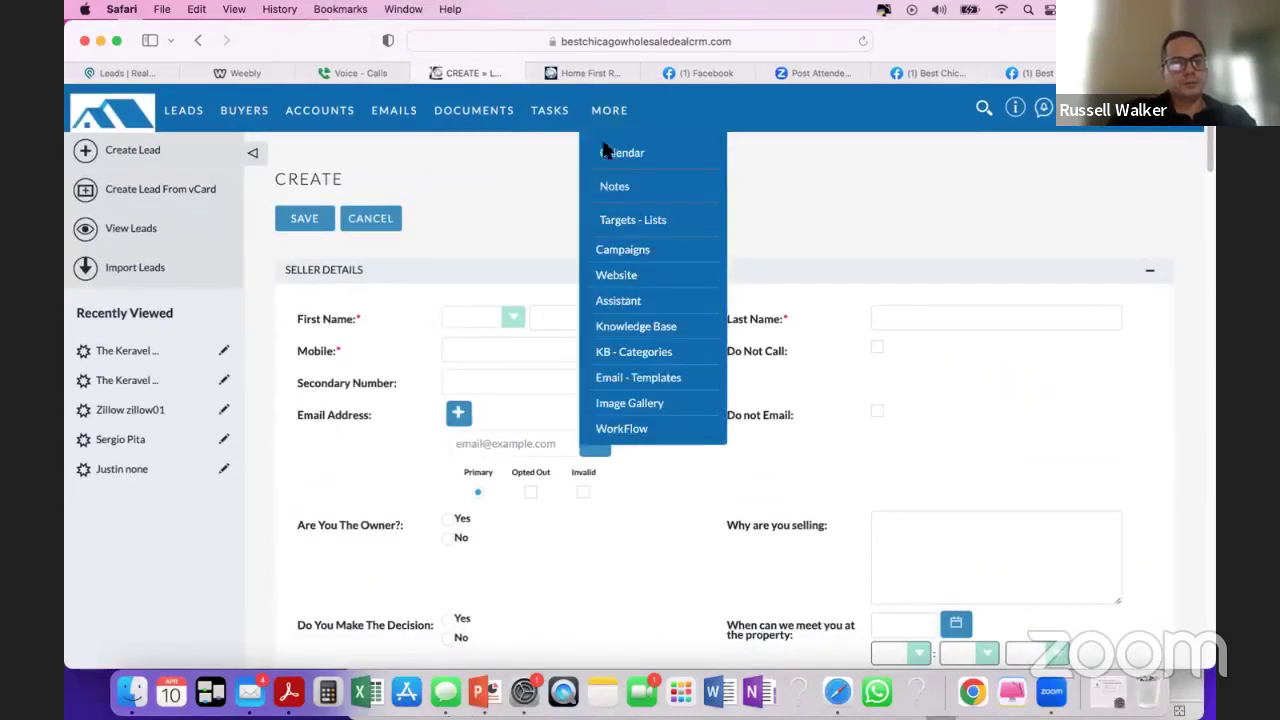
{"action": "left_click", "coordinate": [628, 277]}
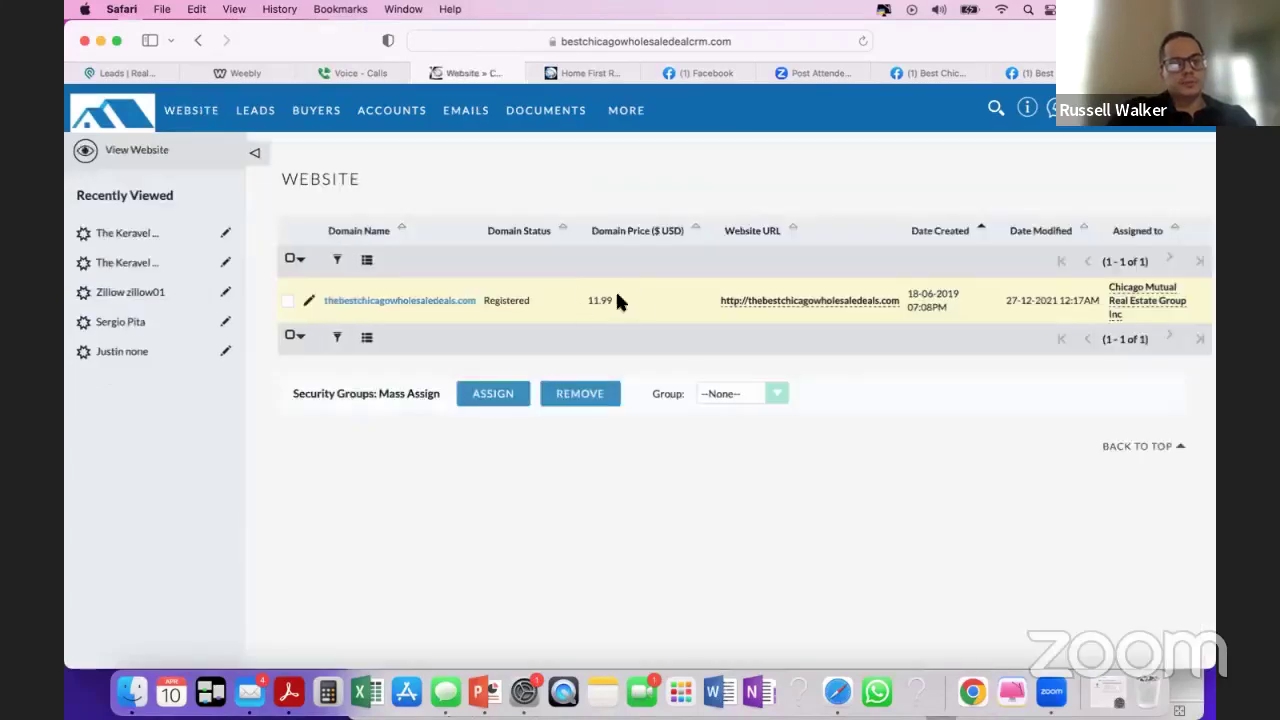
{"action": "mouse_move", "coordinate": [478, 301]}
{"action": "left_mouse_down"}
{"action": "mouse_move", "coordinate": [309, 297]}
{"action": "mouse_move", "coordinate": [486, 314]}
{"action": "left_mouse_up"}
{"action": "left_click_drag", "start_coordinate": [372, 300], "coordinate": [316, 302]}
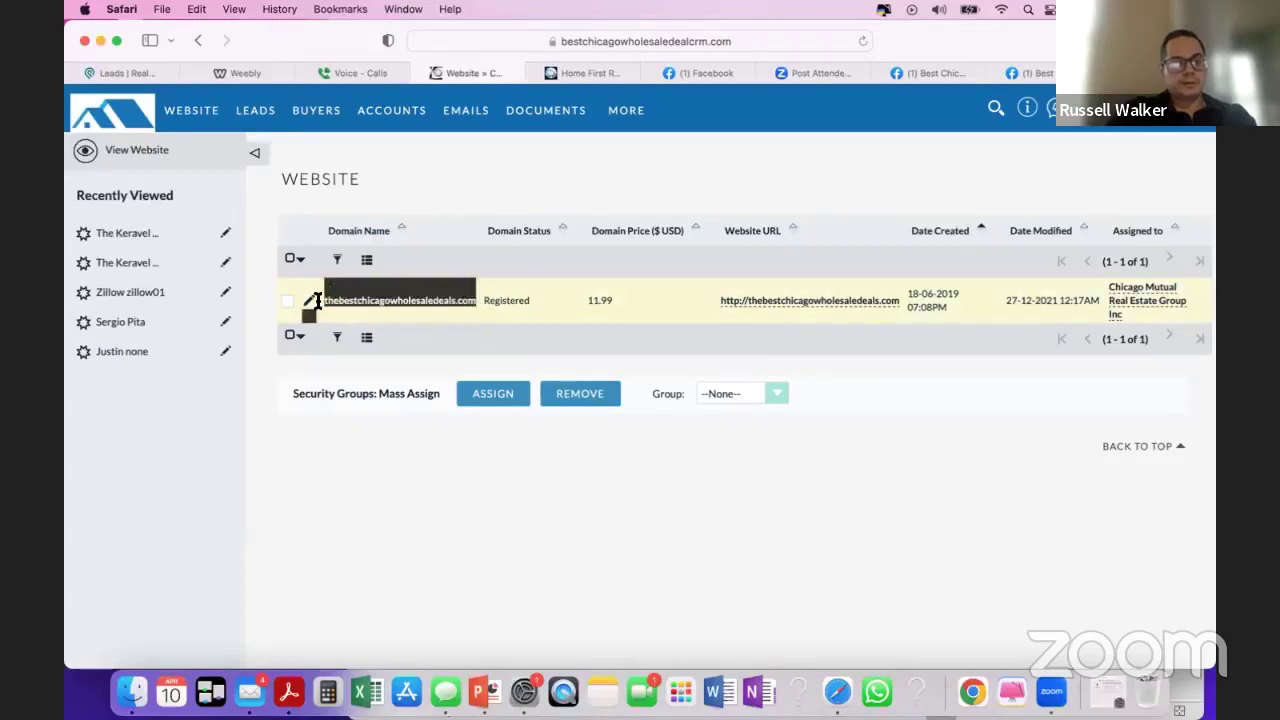
- Reposition the browser window, return to the CRM's leads list and open the newest lead of The Keravel Group
{"action": "left_click_drag", "start_coordinate": [991, 51], "coordinate": [1080, 170]}
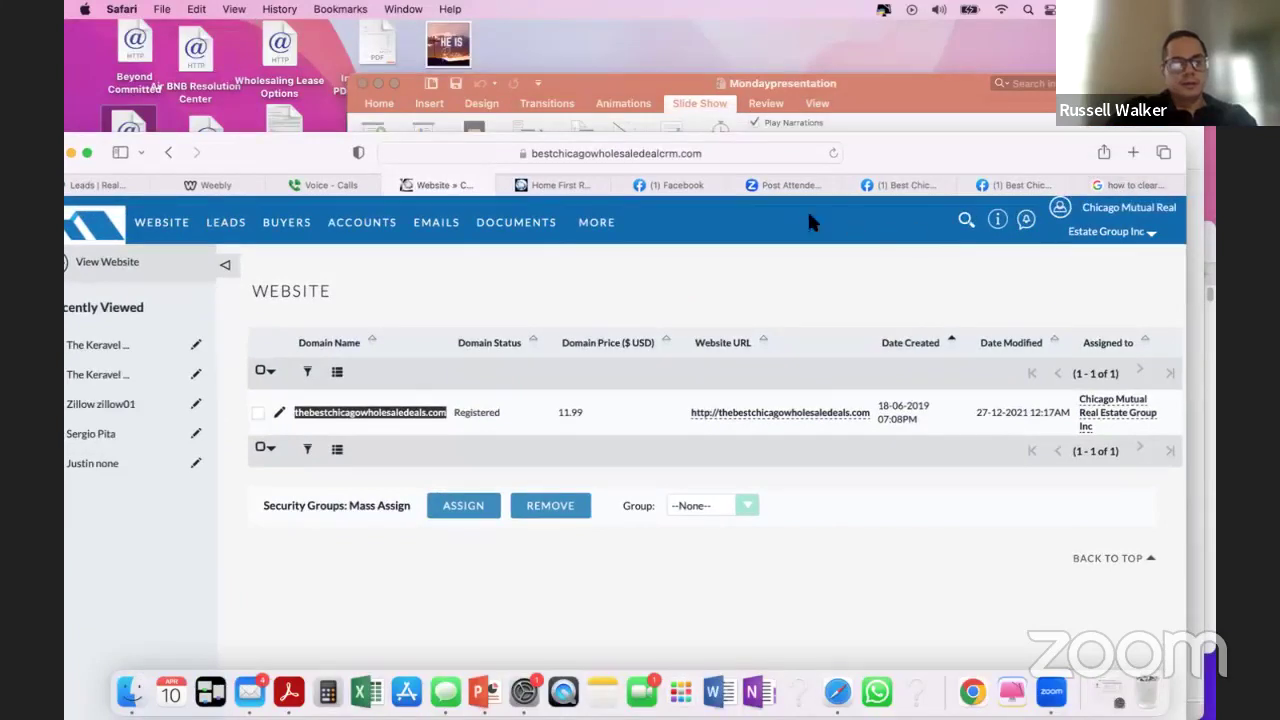
{"action": "mouse_move", "coordinate": [225, 238]}
{"action": "left_click", "coordinate": [250, 325]}
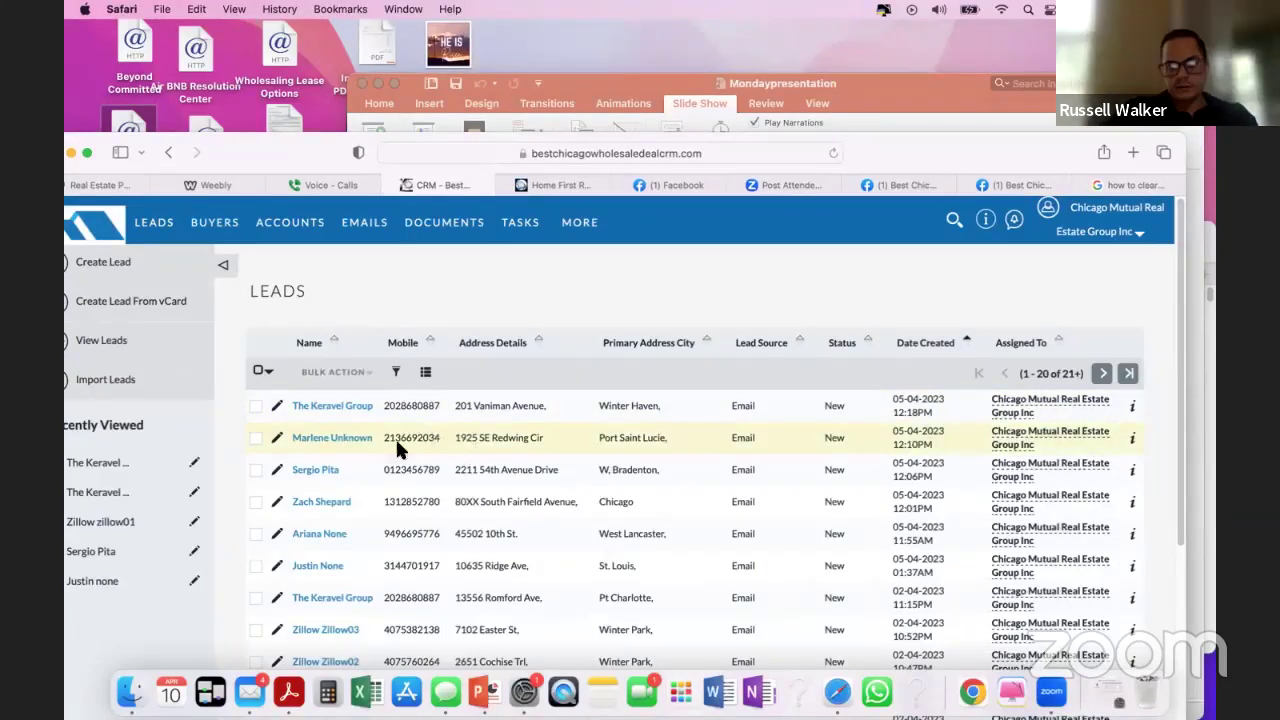
{"action": "left_click", "coordinate": [354, 405]}
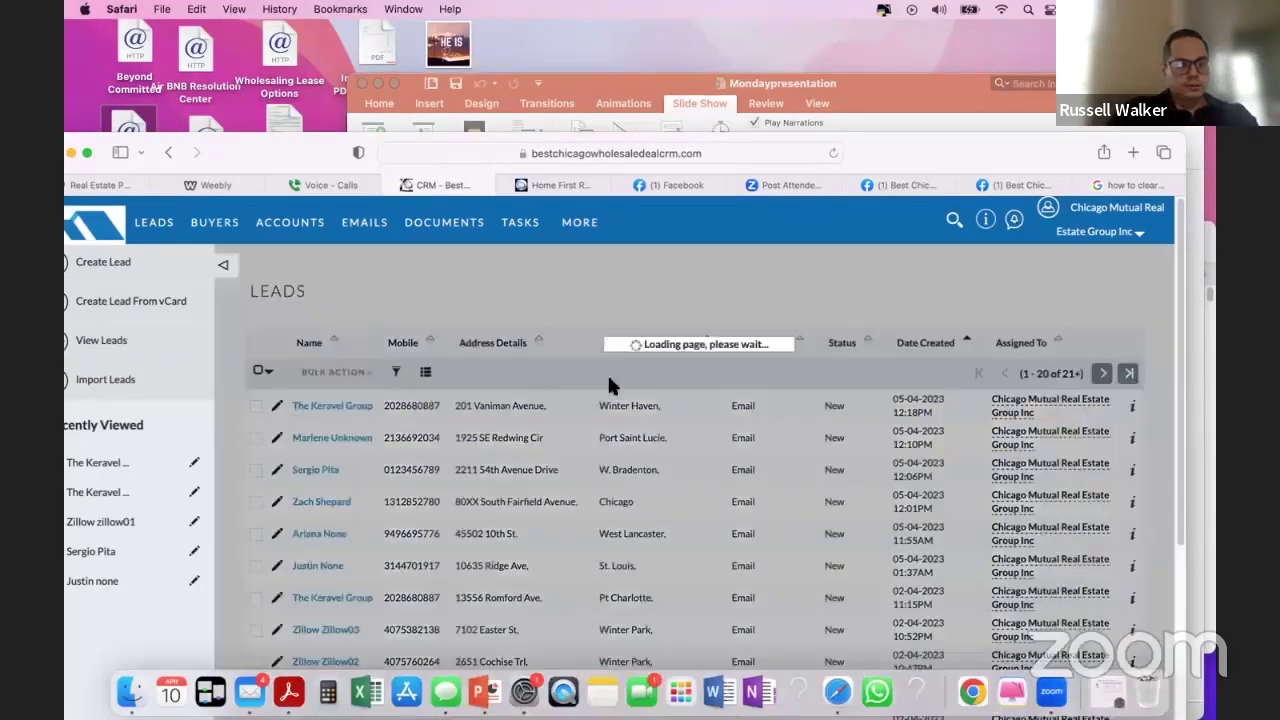
- Examine the lead's seller details, lead details and property details
{"action": "scroll", "coordinate": [368, 467], "scroll_direction": "down", "scroll_amount": 3}
{"action": "scroll", "coordinate": [387, 530], "scroll_direction": "down", "scroll_amount": 1}
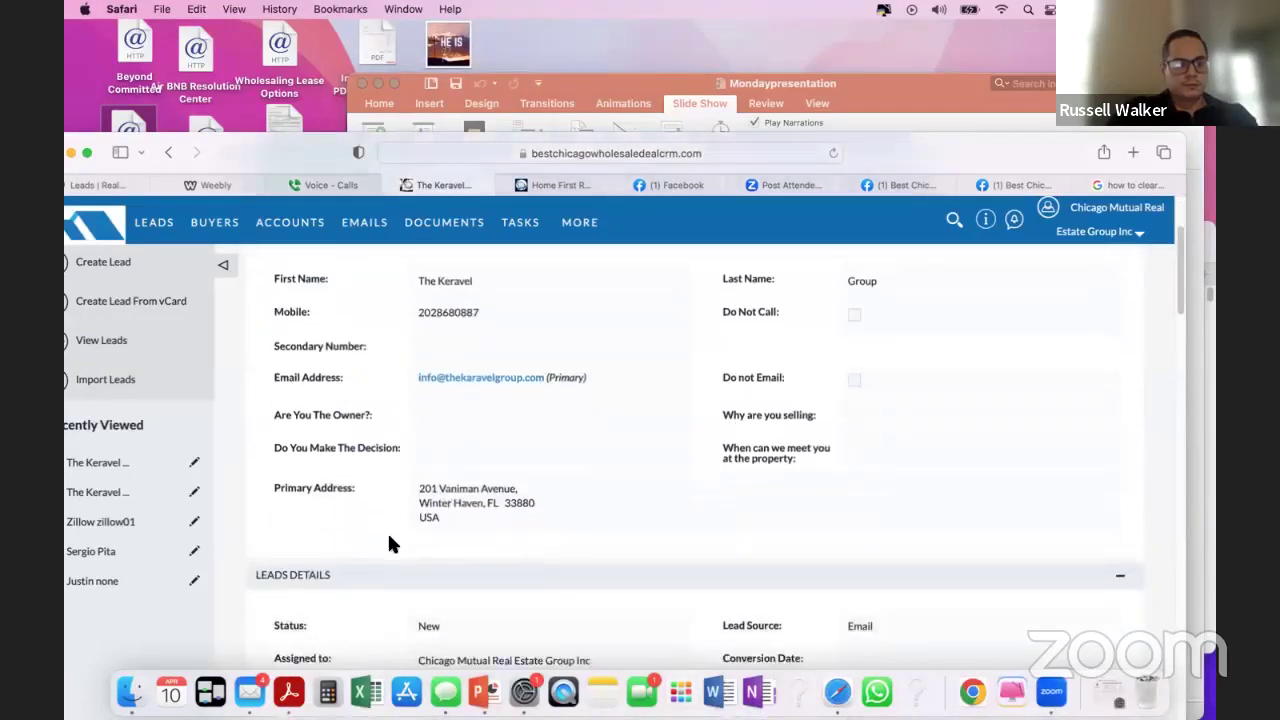
{"action": "scroll", "coordinate": [389, 529], "scroll_direction": "up", "scroll_amount": 4}
{"action": "scroll", "coordinate": [391, 536], "scroll_direction": "down", "scroll_amount": 1}
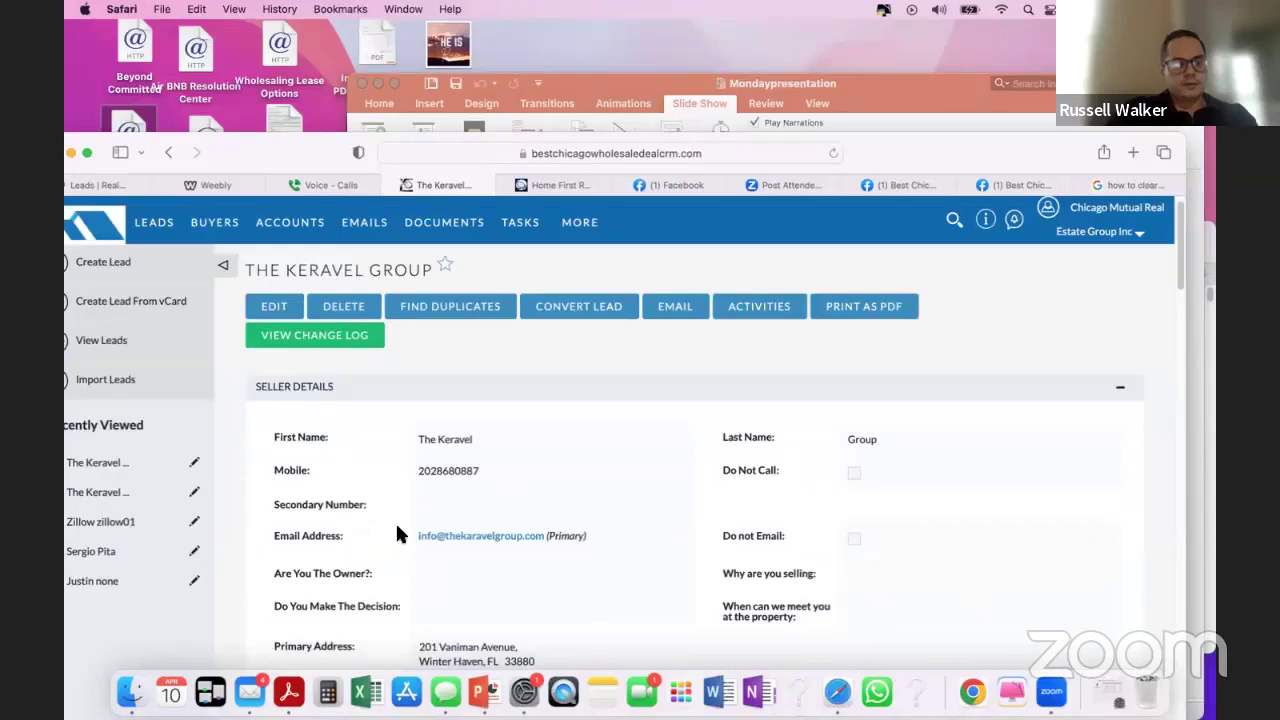
{"action": "scroll", "coordinate": [395, 522], "scroll_direction": "down", "scroll_amount": 2}
{"action": "scroll", "coordinate": [403, 515], "scroll_direction": "up", "scroll_amount": 3}
{"action": "scroll", "coordinate": [400, 512], "scroll_direction": "down", "scroll_amount": 1}
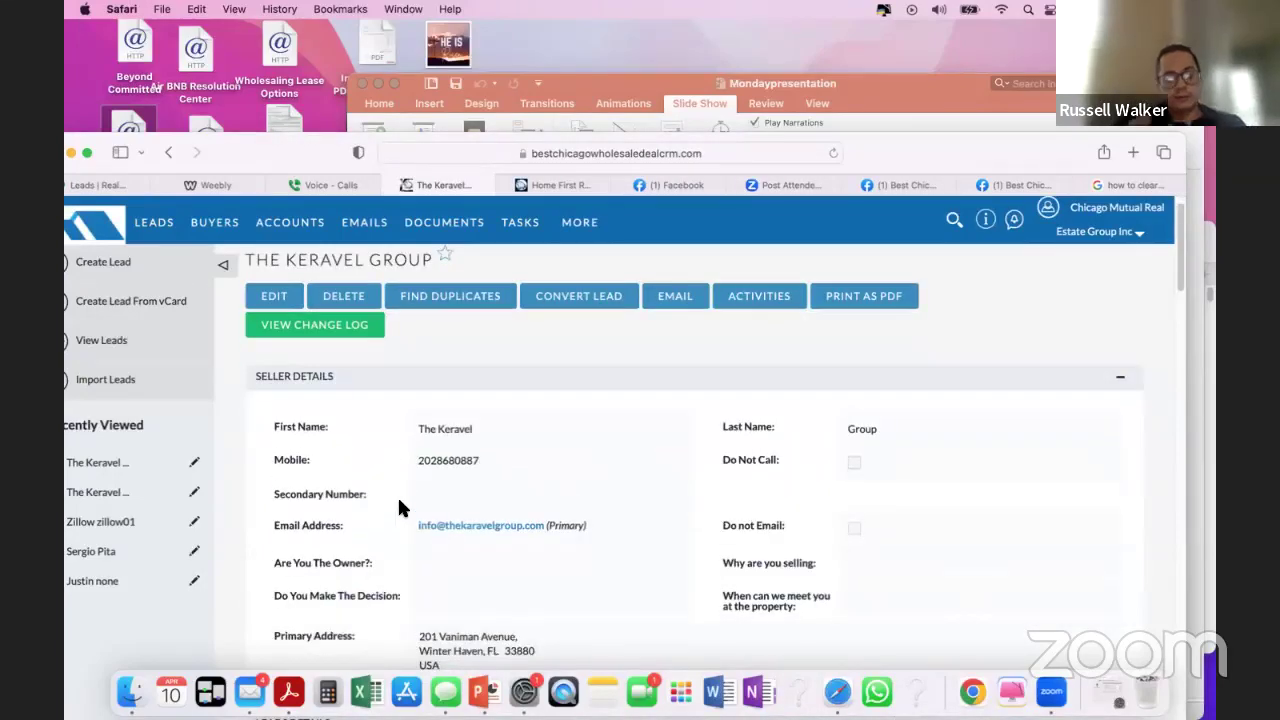
{"action": "scroll", "coordinate": [372, 492], "scroll_direction": "down", "scroll_amount": 8}
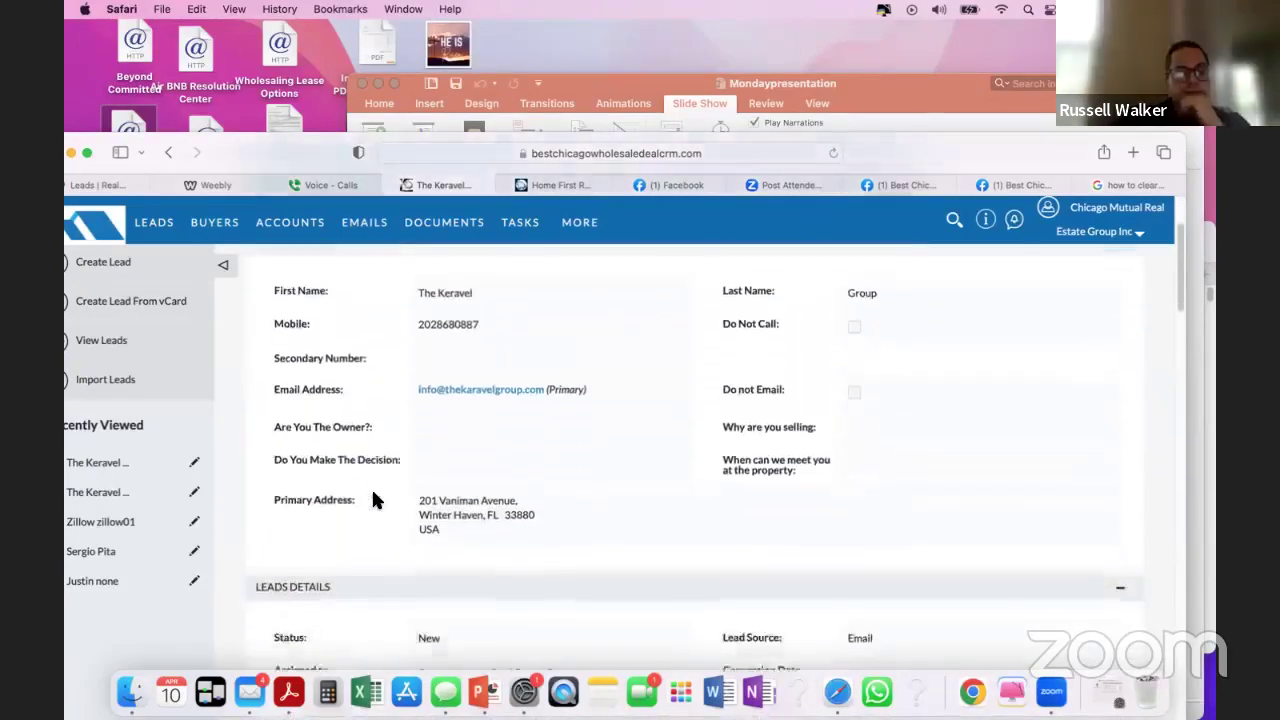
{"action": "scroll", "coordinate": [372, 492], "scroll_direction": "down", "scroll_amount": 15}
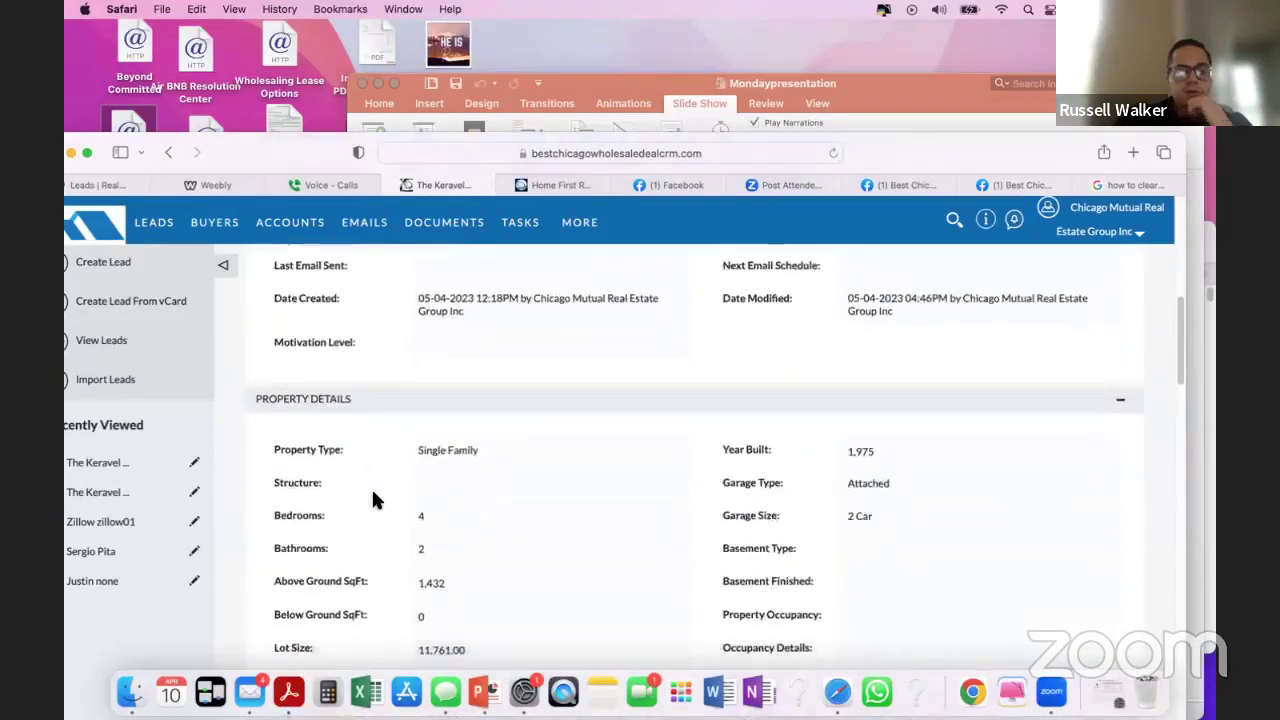
- Bring up the lead's offers section and point out the cash offer and sandwich lease offer
{"action": "scroll", "coordinate": [374, 498], "scroll_direction": "down", "scroll_amount": 5}
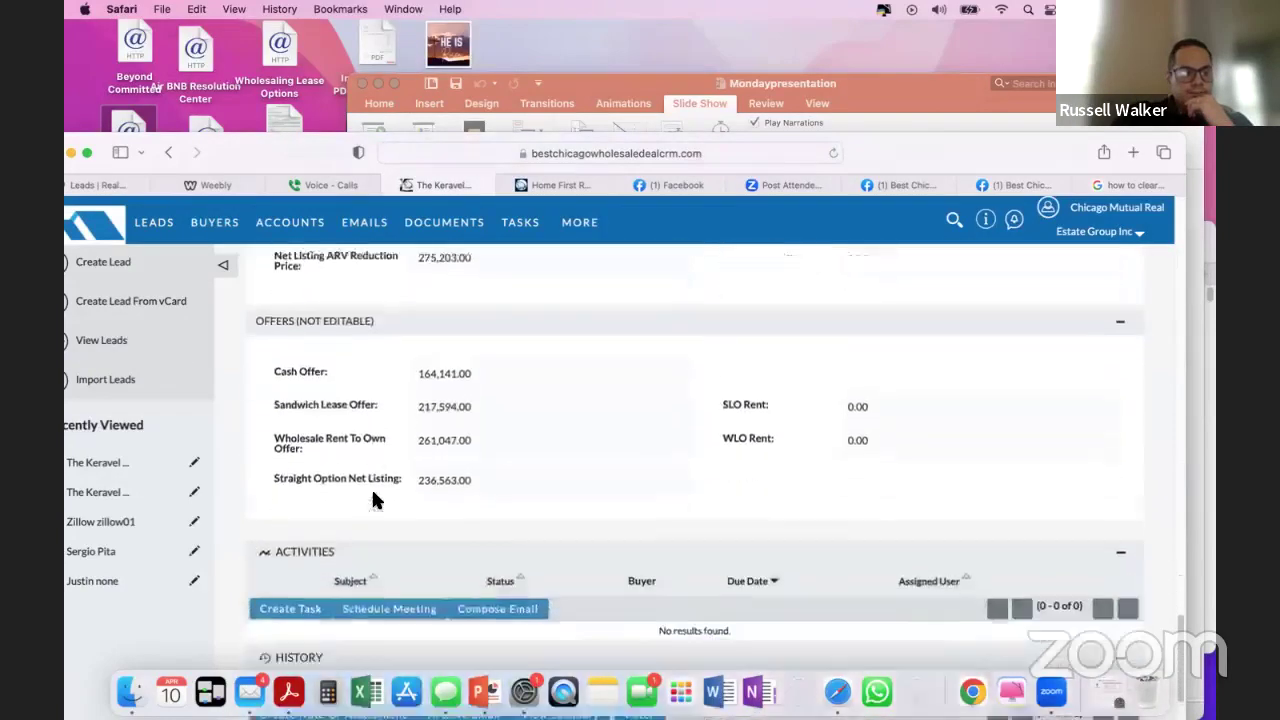
{"action": "scroll", "coordinate": [374, 494], "scroll_direction": "up", "scroll_amount": 2}
{"action": "left_click_drag", "start_coordinate": [322, 401], "coordinate": [476, 434]}
{"action": "left_click", "coordinate": [476, 434]}
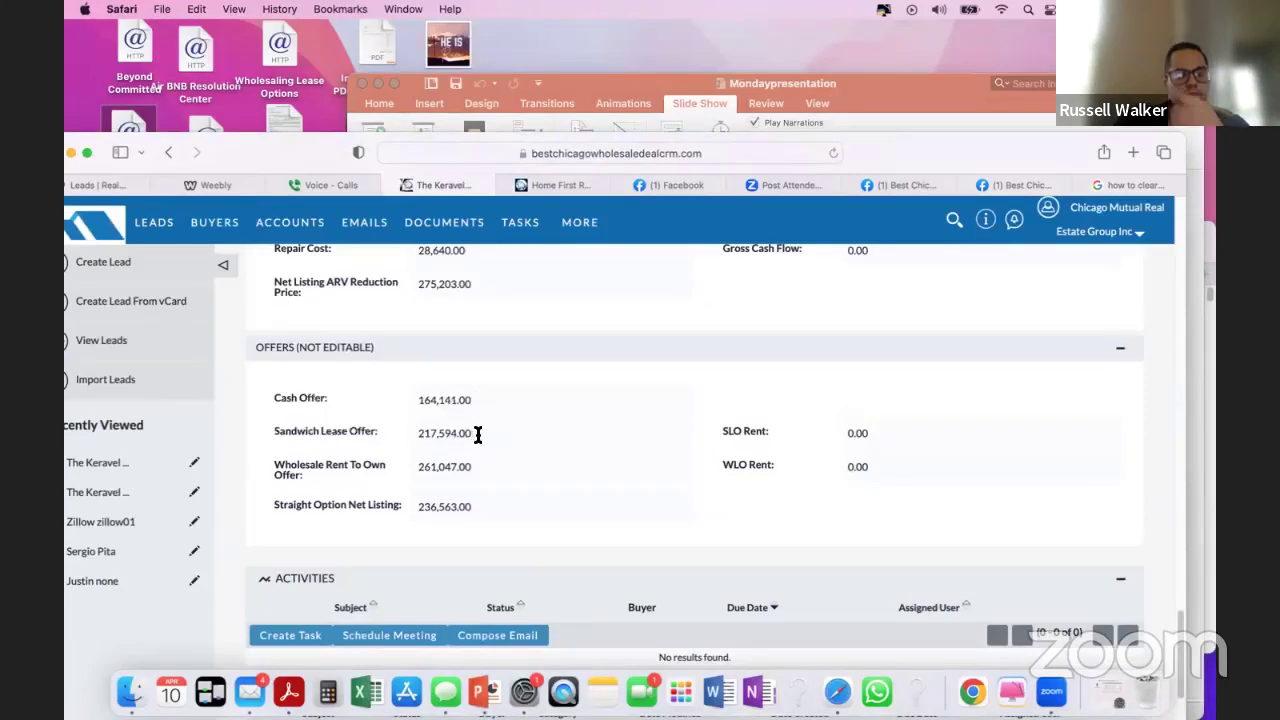
- Open The Keravel Group lead for editing and place the cursor in the primary address field
{"action": "scroll", "coordinate": [375, 455], "scroll_direction": "up", "scroll_amount": 1}
{"action": "scroll", "coordinate": [378, 462], "scroll_direction": "up", "scroll_amount": 5}
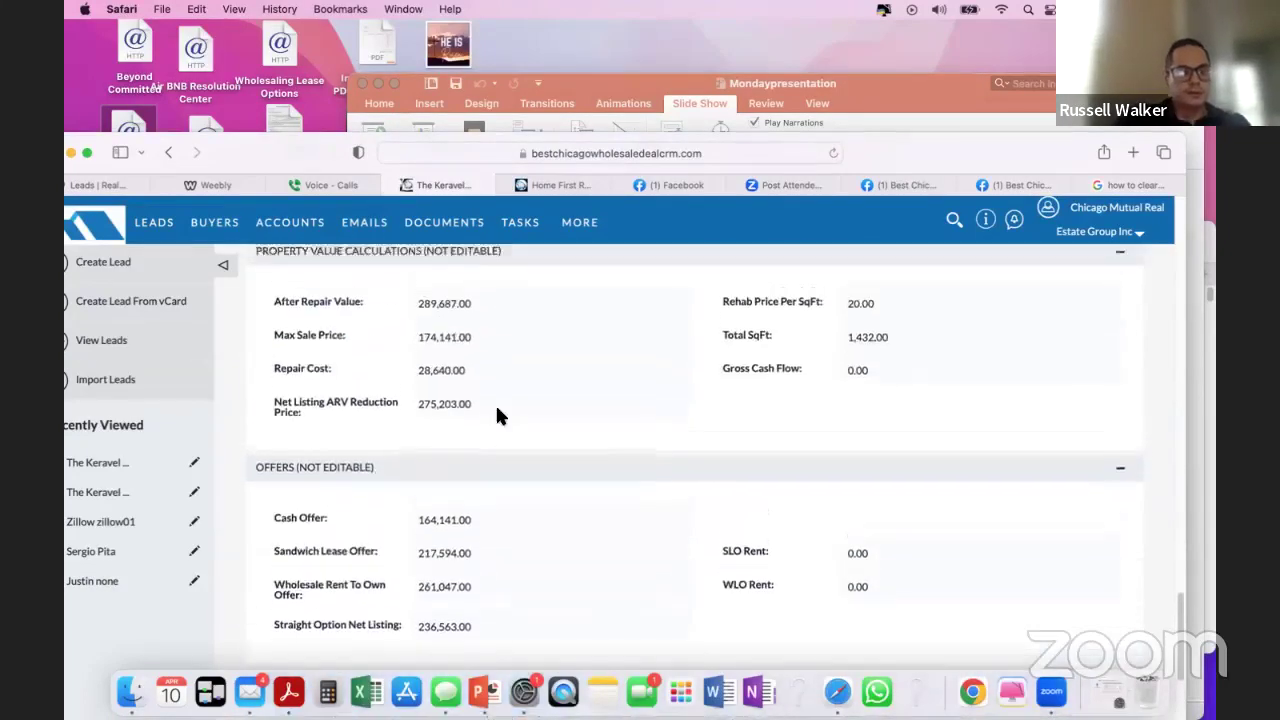
{"action": "scroll", "coordinate": [372, 482], "scroll_direction": "up", "scroll_amount": 15}
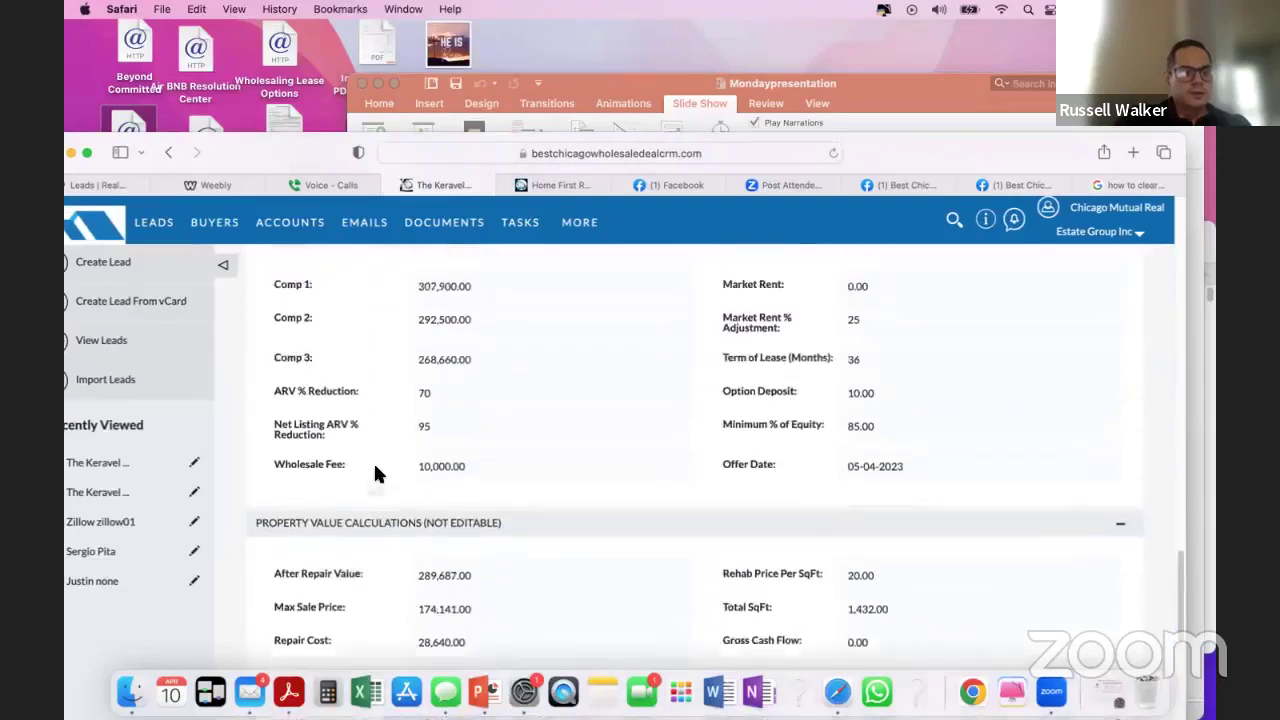
{"action": "left_click", "coordinate": [272, 330]}
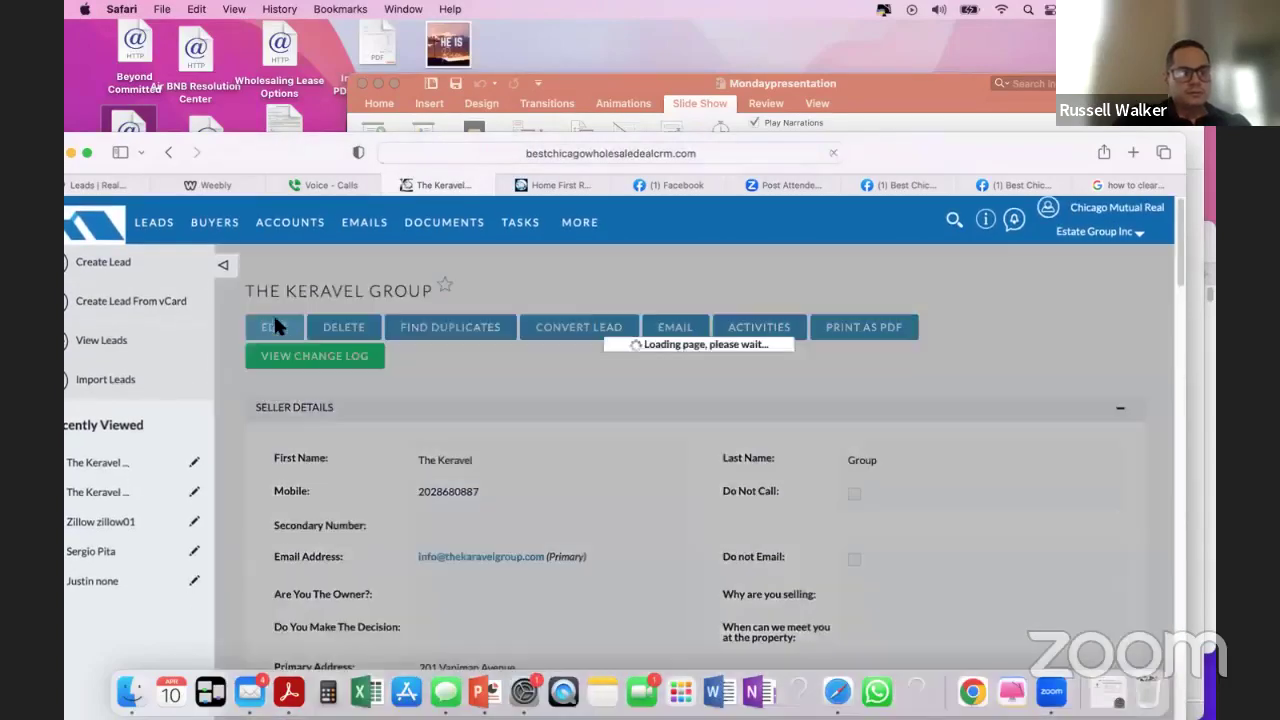
{"action": "scroll", "coordinate": [358, 507], "scroll_direction": "down", "scroll_amount": 2}
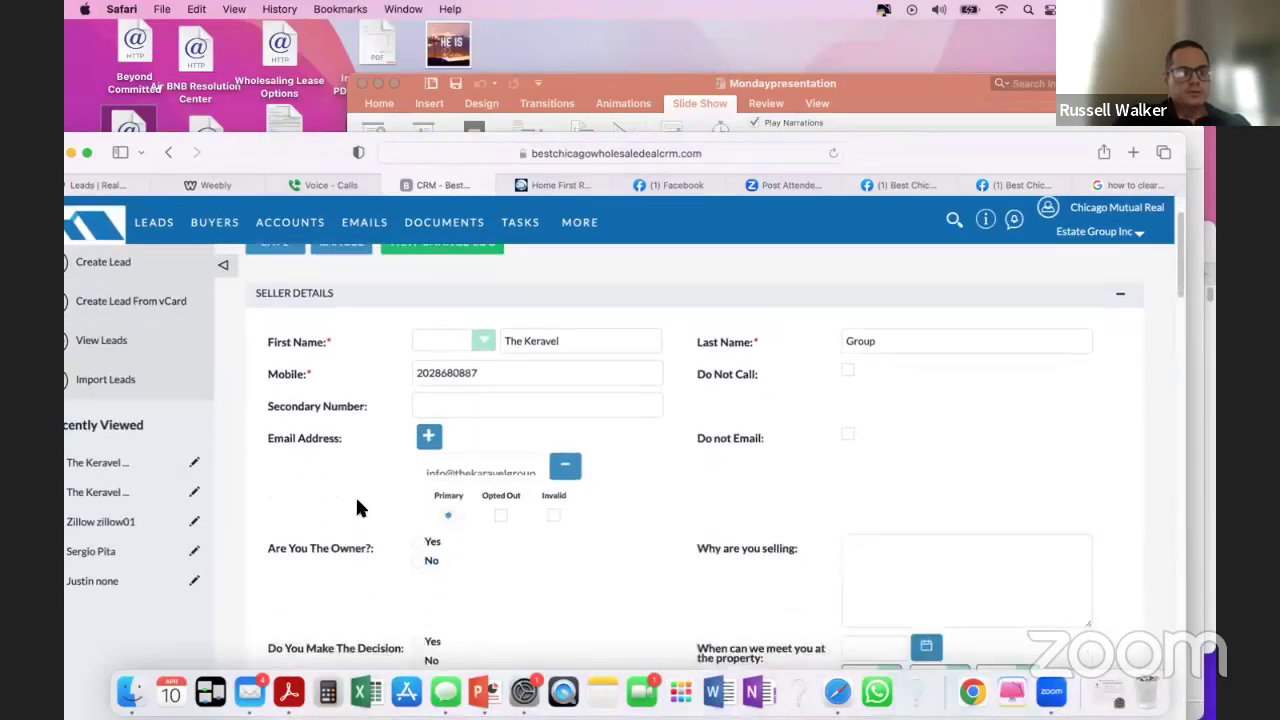
{"action": "scroll", "coordinate": [368, 501], "scroll_direction": "down", "scroll_amount": 2}
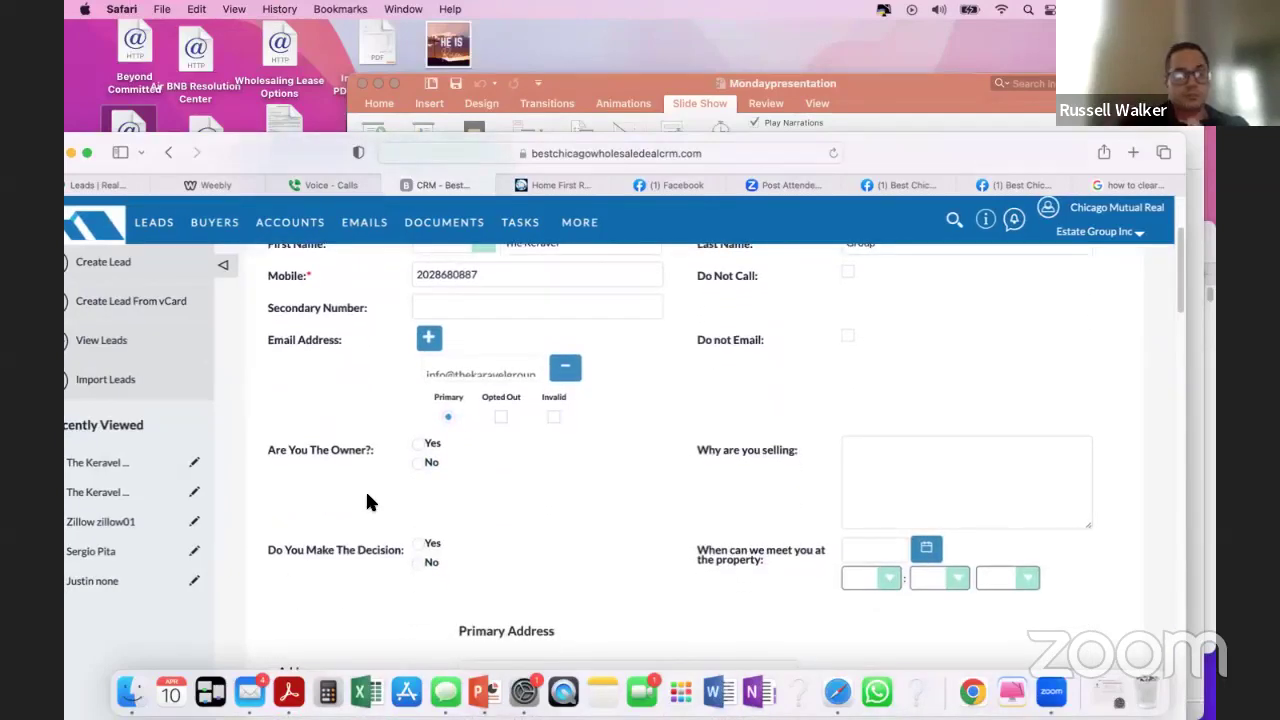
{"action": "scroll", "coordinate": [373, 515], "scroll_direction": "down", "scroll_amount": 3}
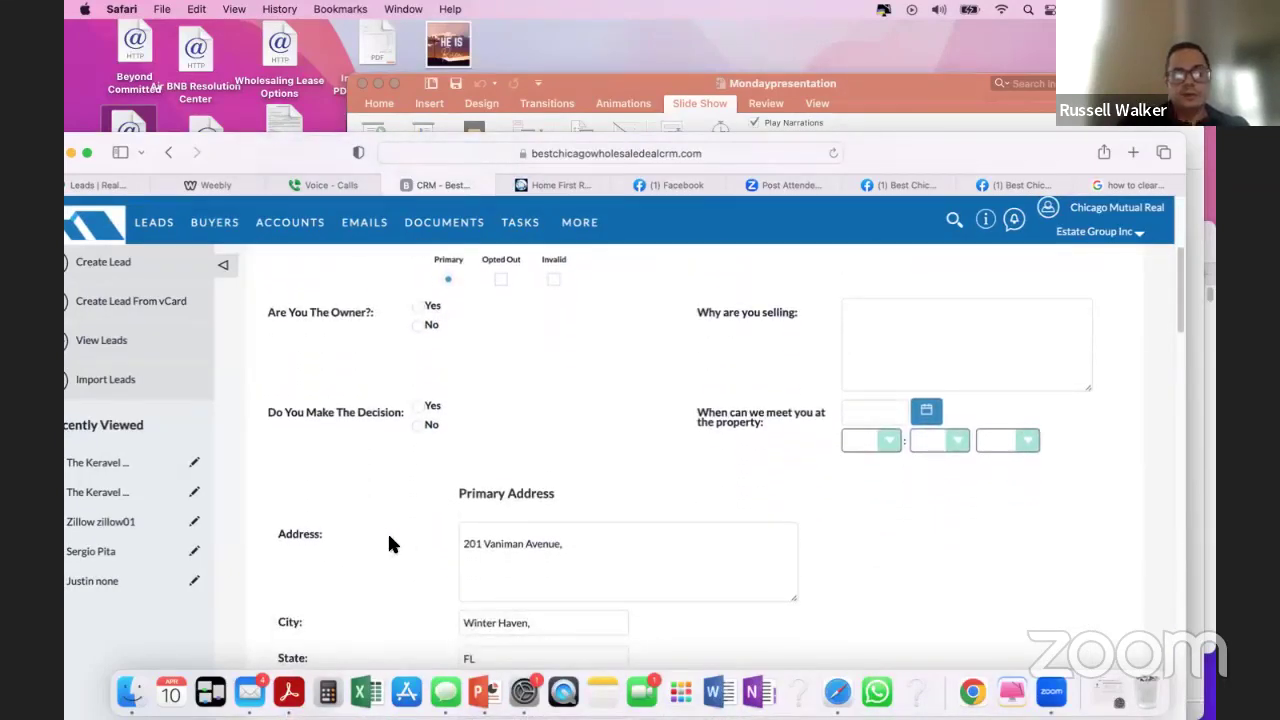
{"action": "left_click", "coordinate": [467, 548]}
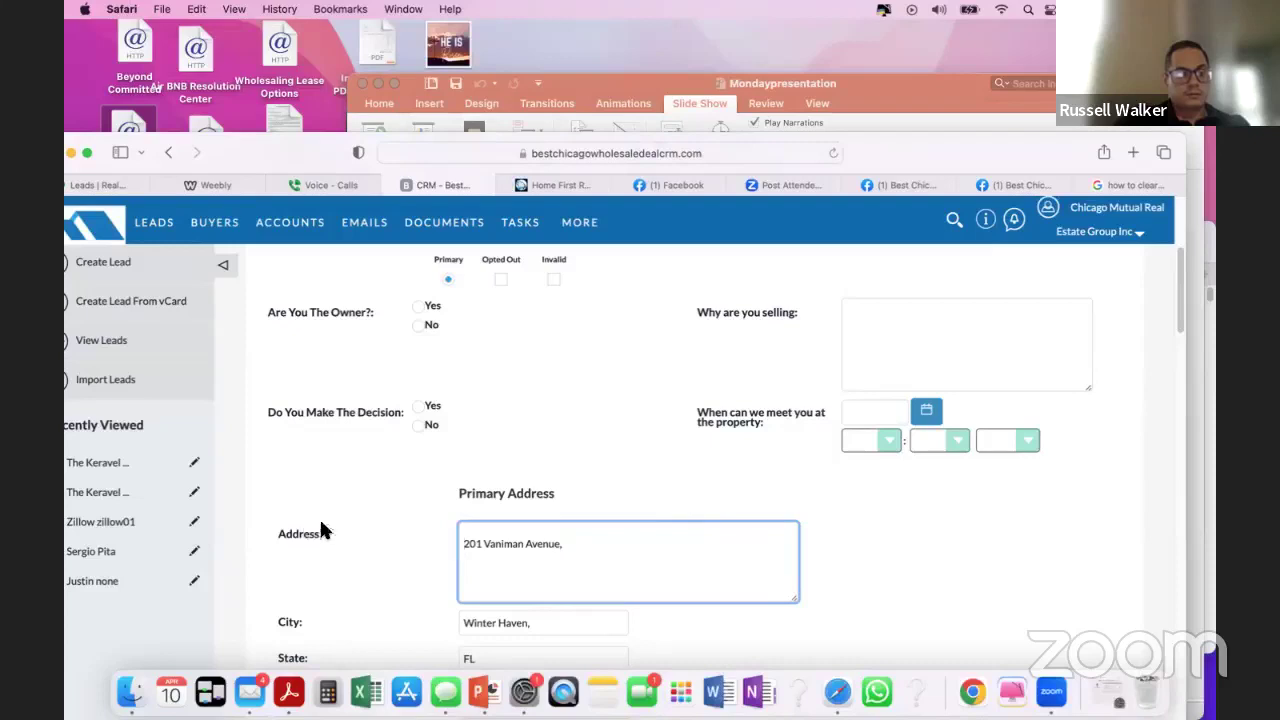
- Examine the lead's address, property details and MLS details, pointing out the above-ground square footage
{"action": "scroll", "coordinate": [351, 512], "scroll_direction": "down", "scroll_amount": 2}
{"action": "scroll", "coordinate": [351, 512], "scroll_direction": "down", "scroll_amount": 1}
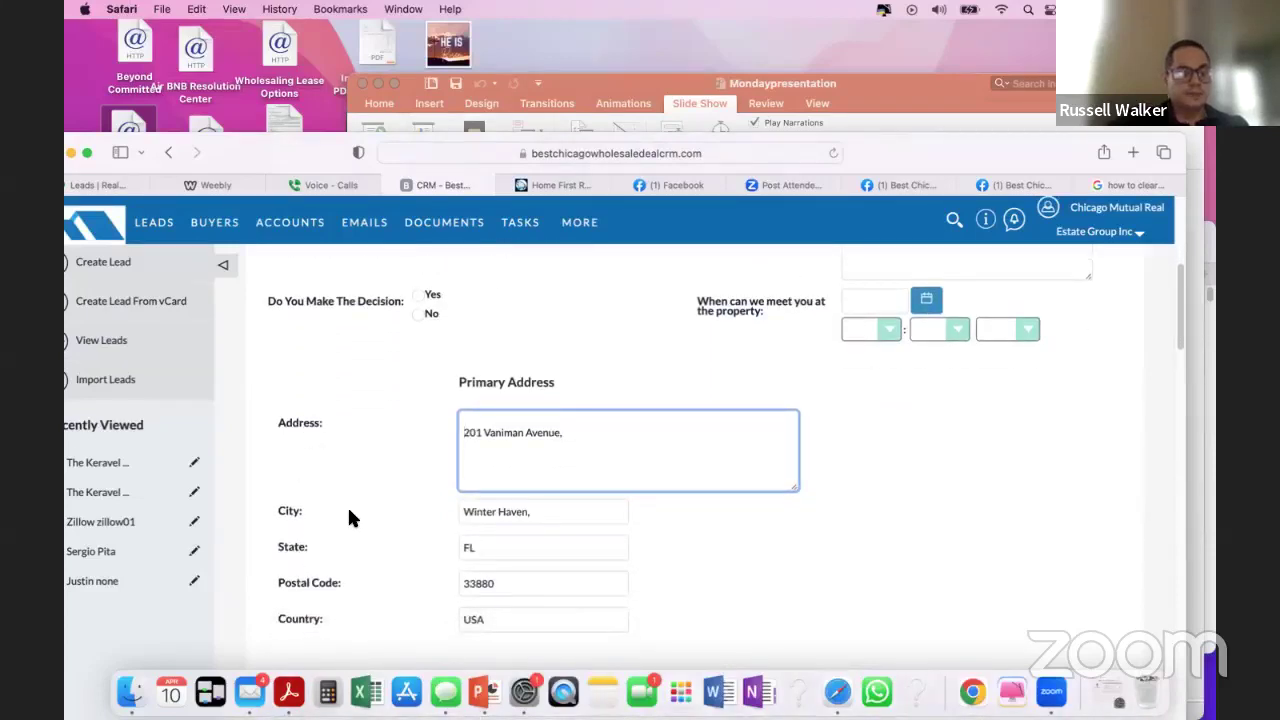
{"action": "scroll", "coordinate": [349, 514], "scroll_direction": "down", "scroll_amount": 1}
{"action": "scroll", "coordinate": [349, 517], "scroll_direction": "down", "scroll_amount": 1}
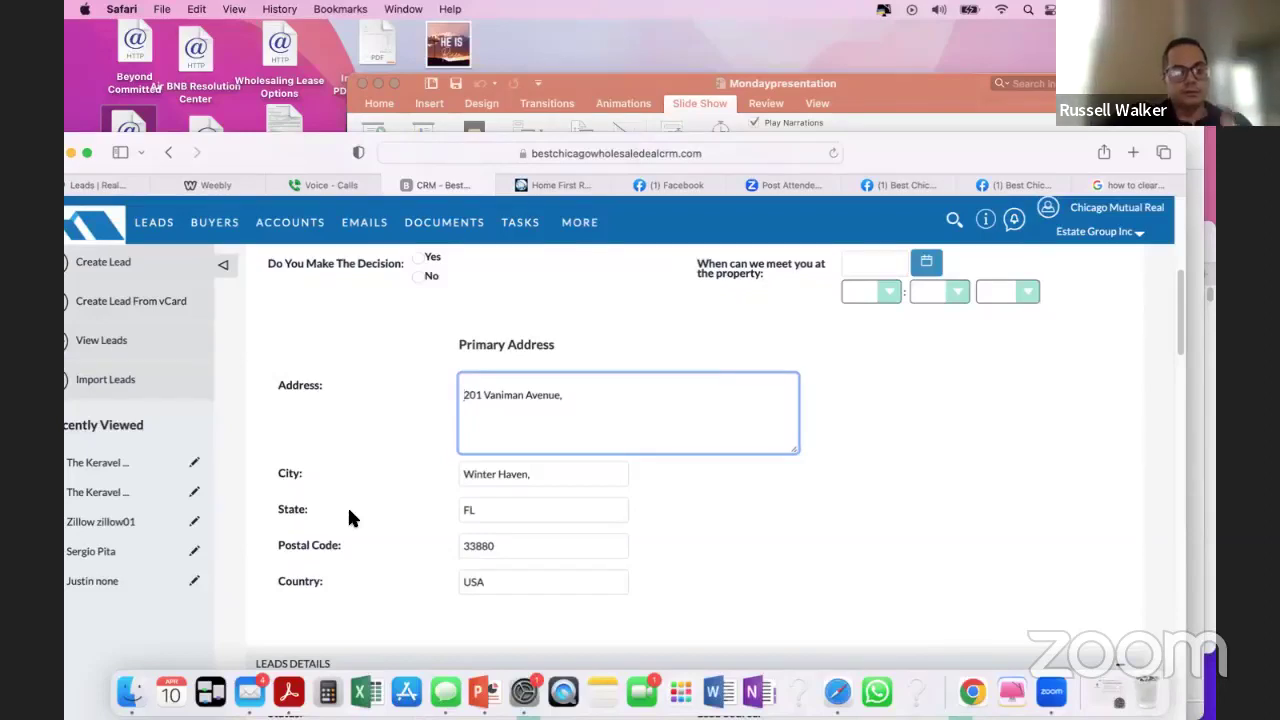
{"action": "scroll", "coordinate": [350, 517], "scroll_direction": "down", "scroll_amount": 1}
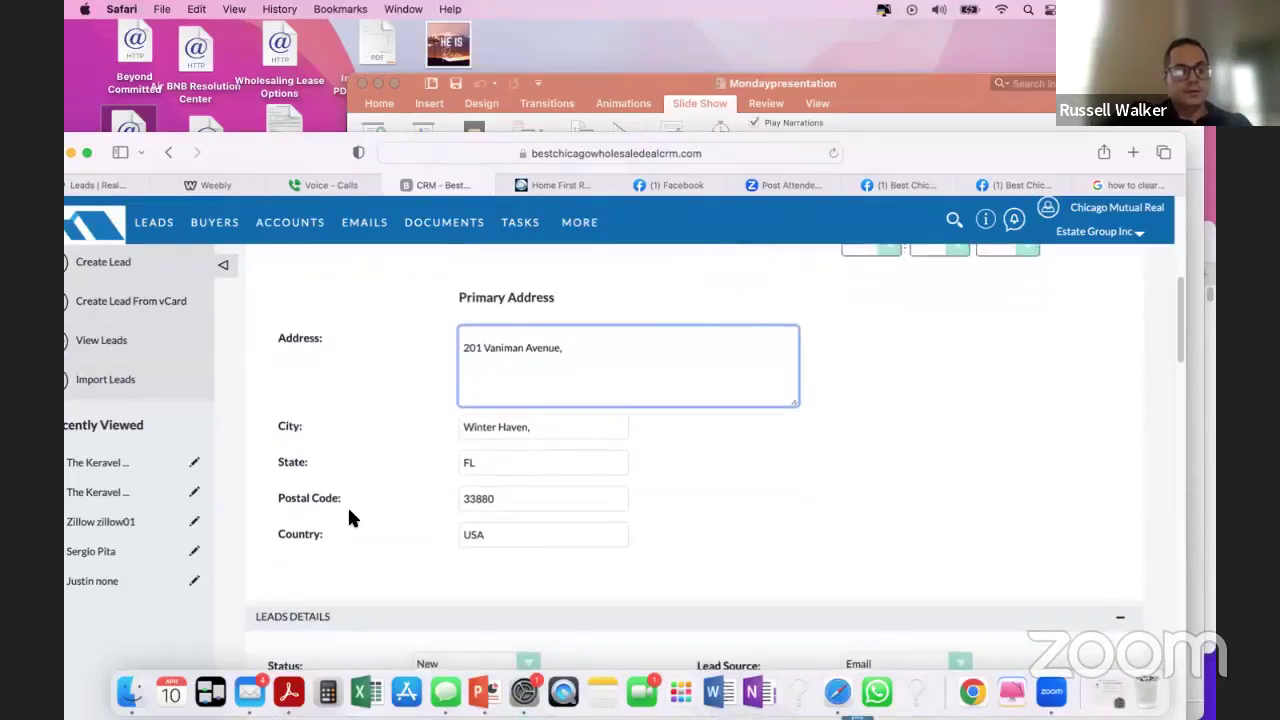
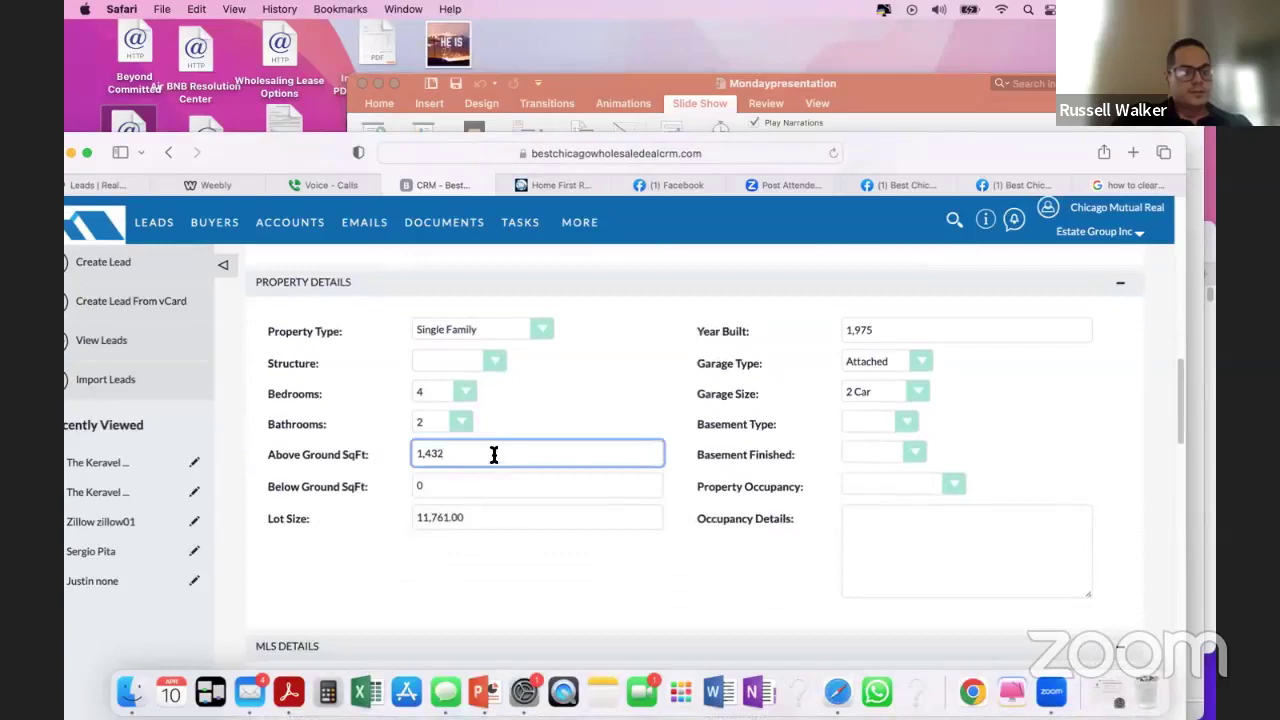
{"action": "left_click", "coordinate": [449, 453]}
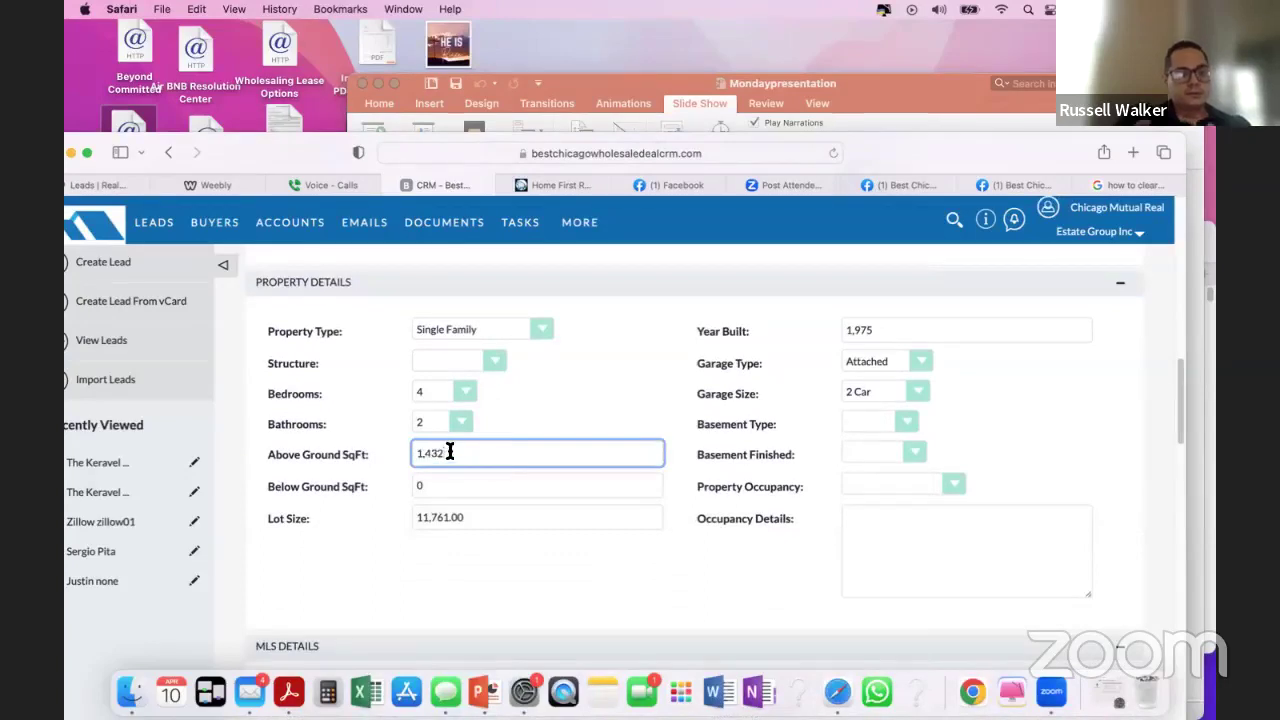
{"action": "scroll", "coordinate": [363, 480], "scroll_direction": "down", "scroll_amount": 6}
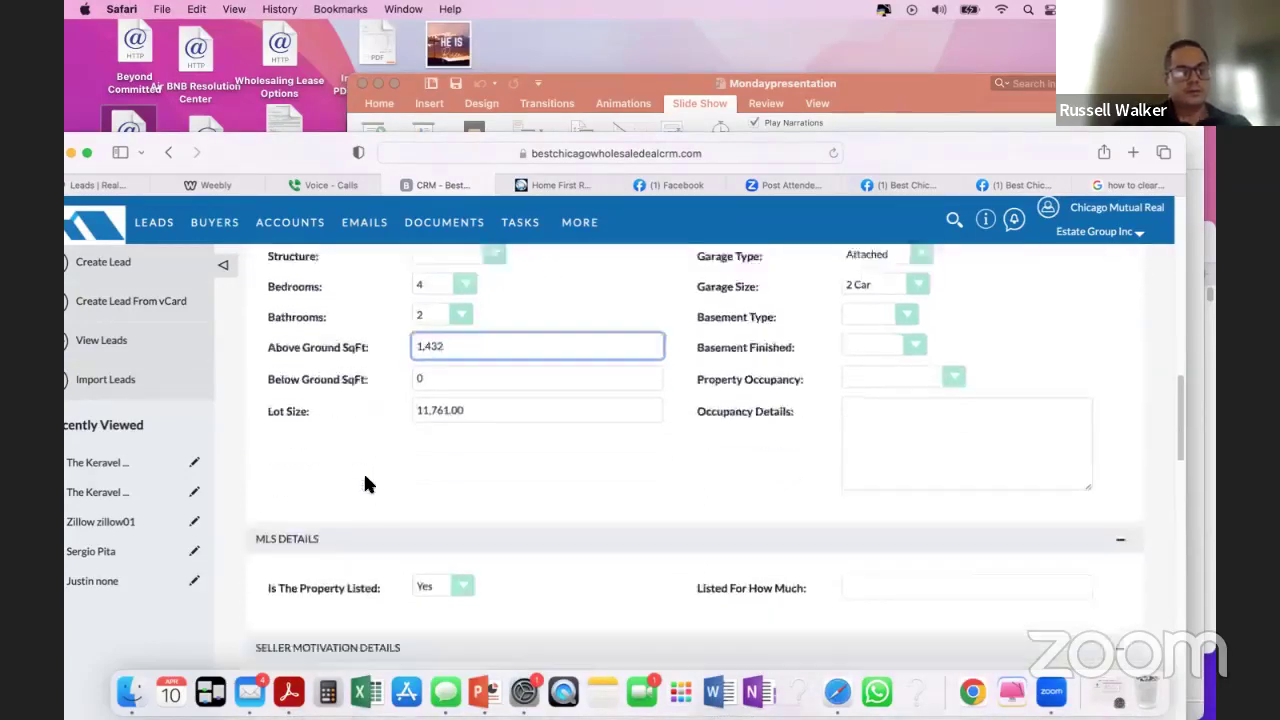
{"action": "scroll", "coordinate": [387, 509], "scroll_direction": "down", "scroll_amount": 10}
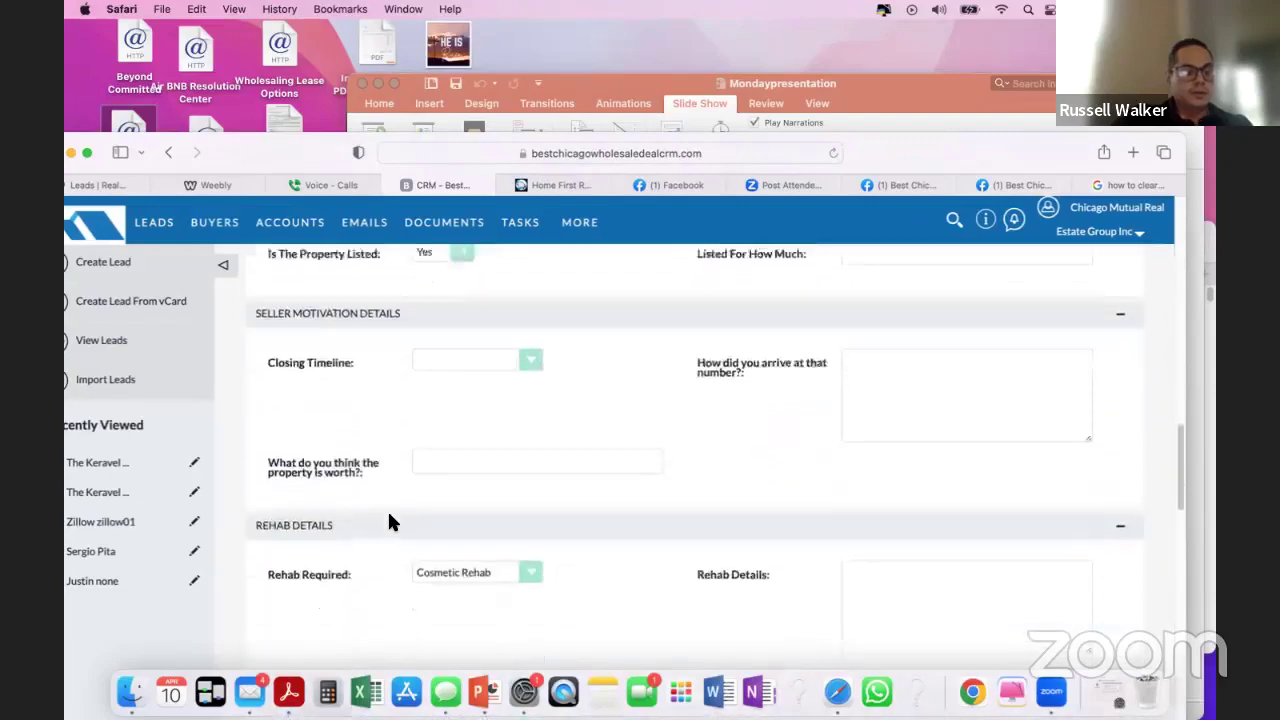
{"action": "scroll", "coordinate": [387, 511], "scroll_direction": "up", "scroll_amount": 13}
{"action": "left_click_drag", "start_coordinate": [421, 335], "coordinate": [451, 398]}
{"action": "scroll", "coordinate": [423, 529], "scroll_direction": "down", "scroll_amount": 7}
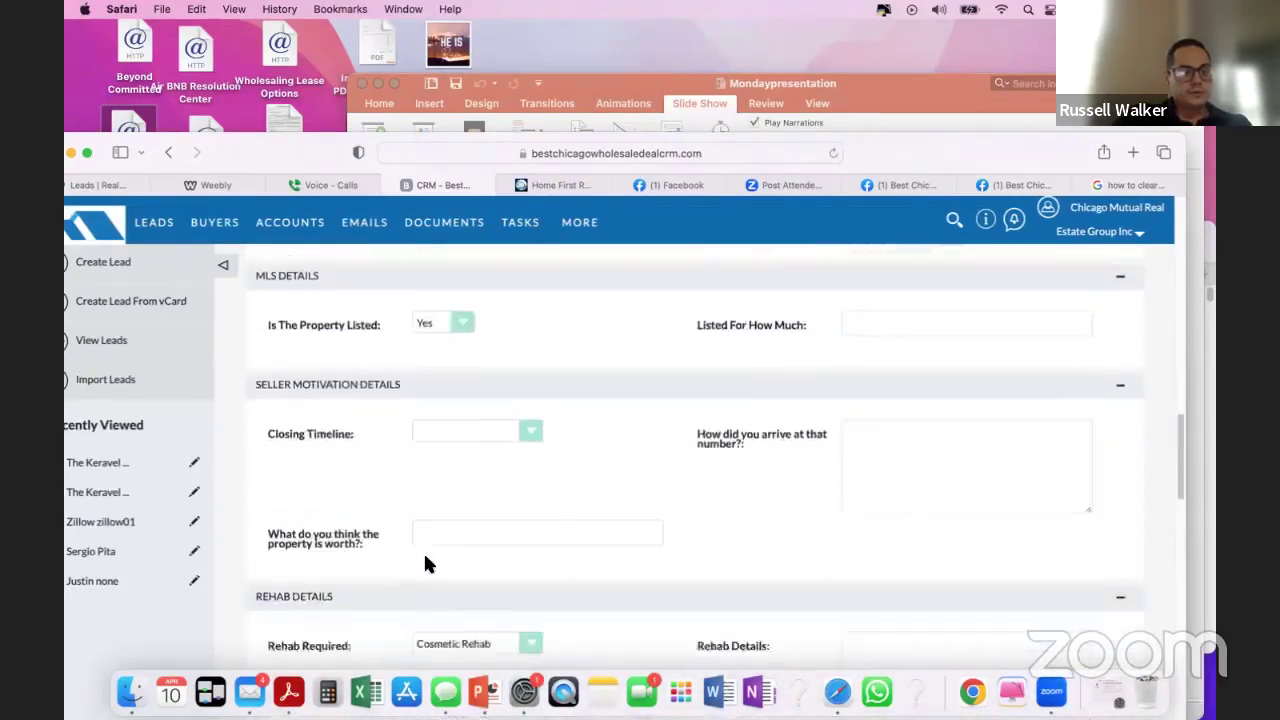
- Bring up the rehab level choices in the rehab details and choose Cosmetic Rehab
{"action": "left_click", "coordinate": [453, 548]}
{"action": "left_click", "coordinate": [430, 538]}
{"action": "left_click", "coordinate": [430, 543]}
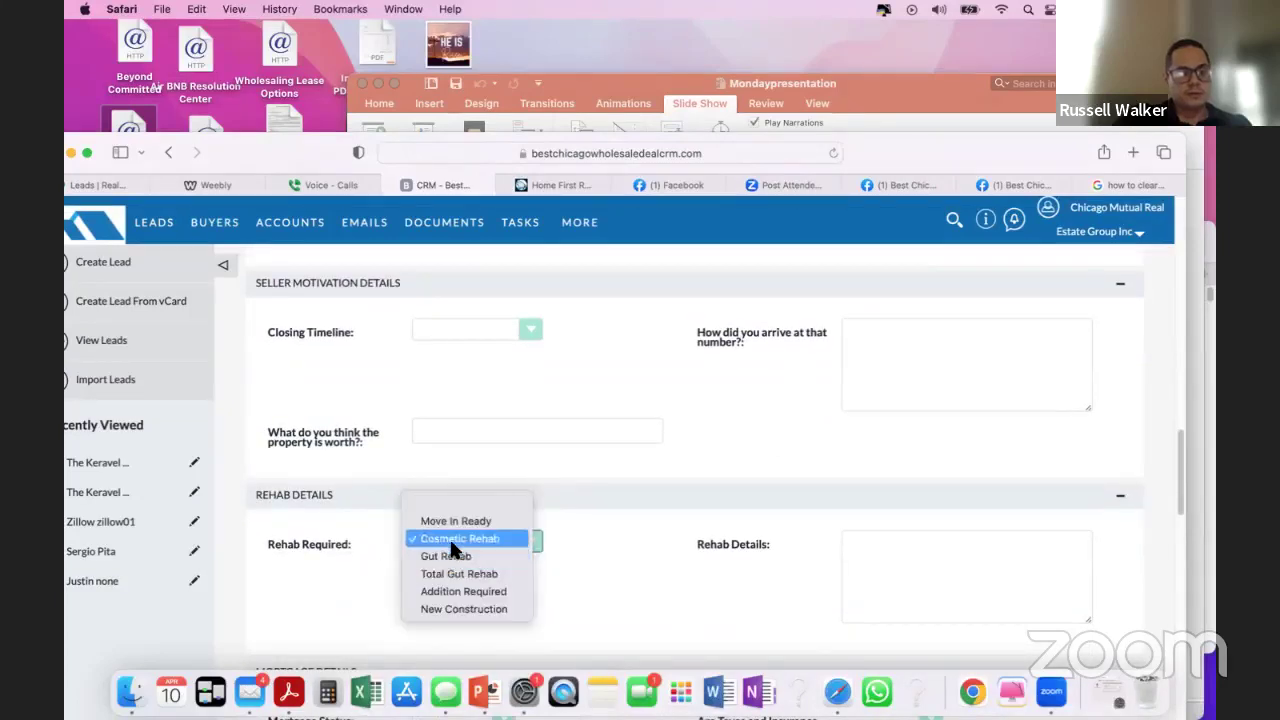
{"action": "left_click", "coordinate": [449, 540]}
{"action": "scroll", "coordinate": [335, 558], "scroll_direction": "down", "scroll_amount": 7}
{"action": "scroll", "coordinate": [341, 566], "scroll_direction": "down", "scroll_amount": 18}
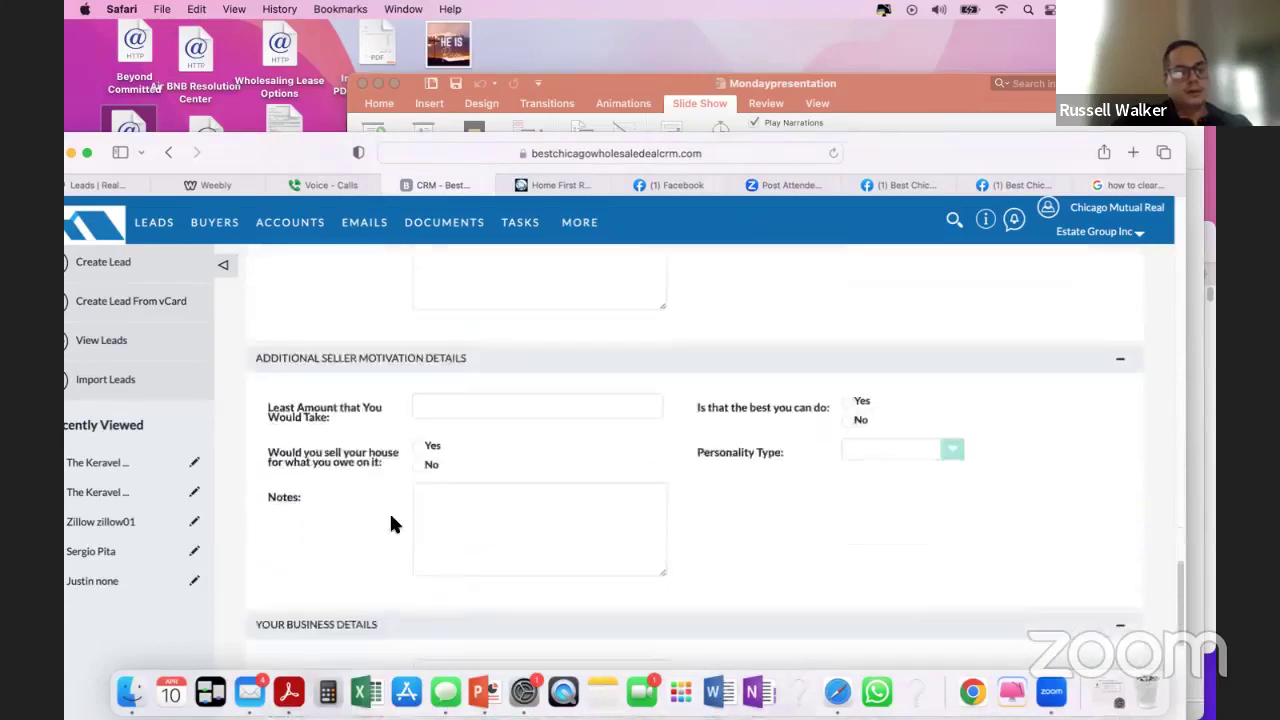
- Point out the comps in the ARV / rehab / rent details and set the market rent to 2000
{"action": "scroll", "coordinate": [453, 499], "scroll_direction": "down", "scroll_amount": 1}
{"action": "left_click_drag", "start_coordinate": [426, 421], "coordinate": [491, 420]}
{"action": "key", "text": "Tab"}
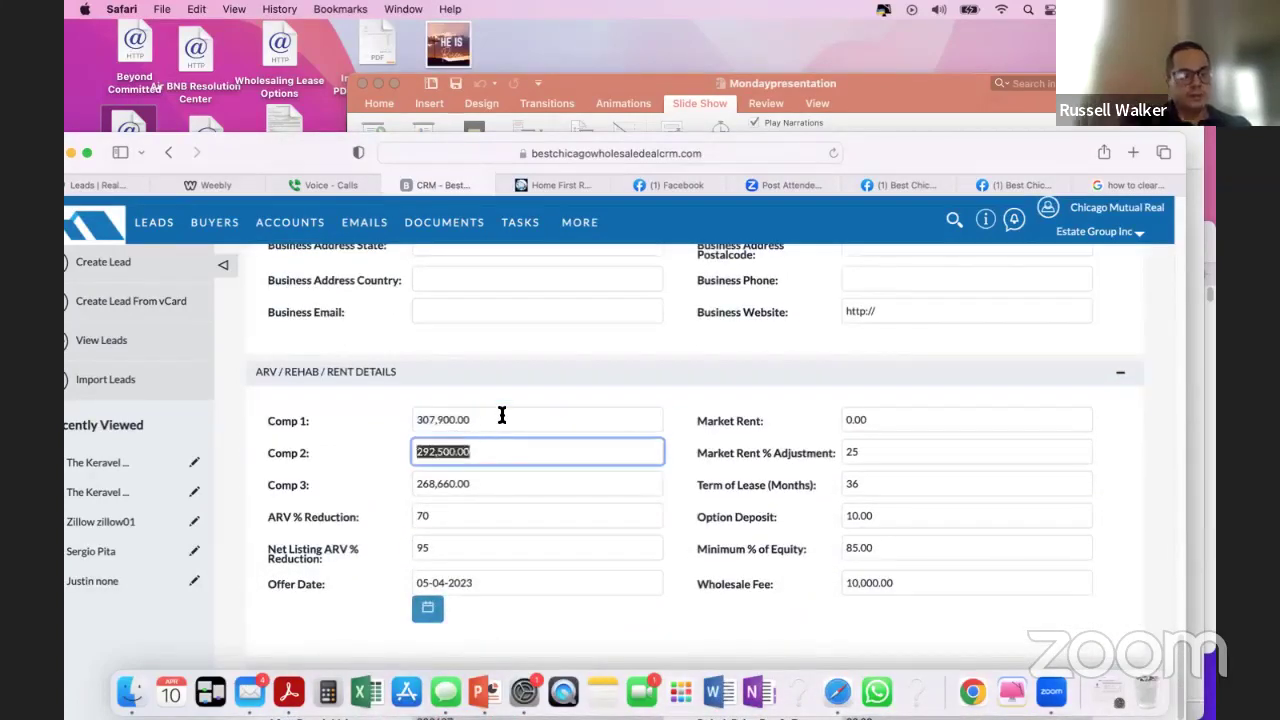
{"action": "double_click", "coordinate": [920, 422]}
{"action": "type", "text": "2000"}
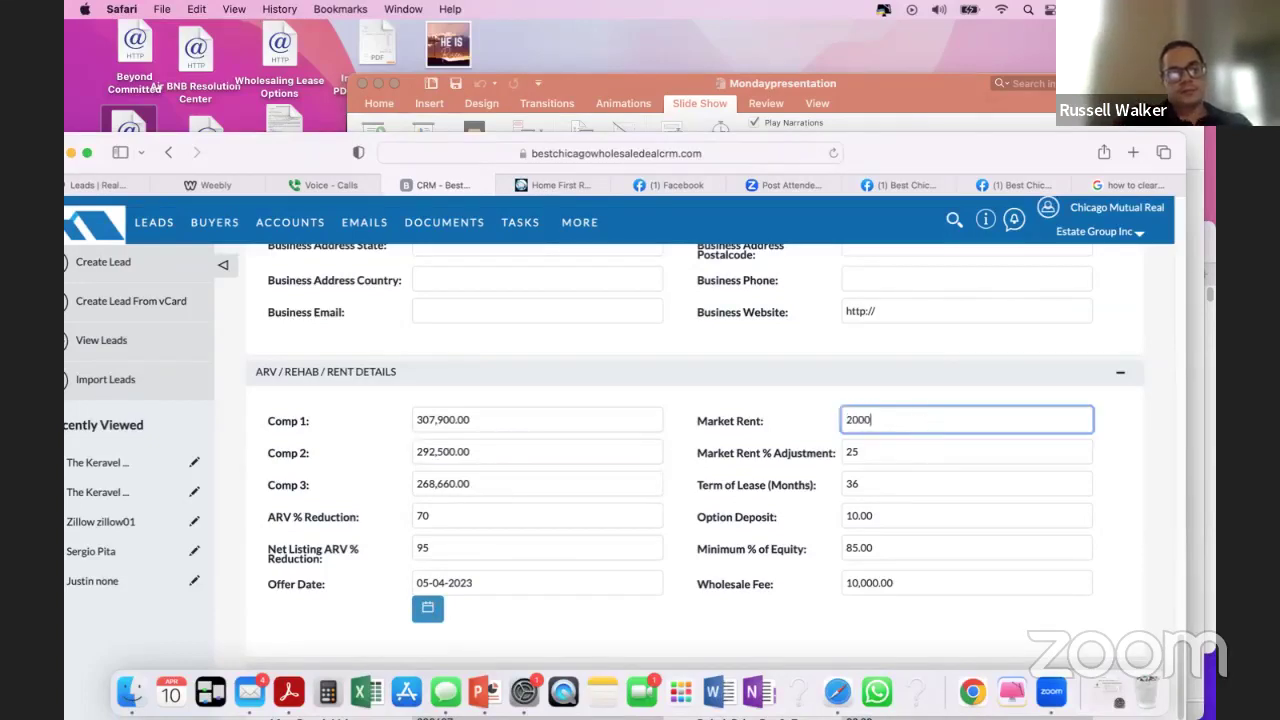
{"action": "triple_click", "coordinate": [774, 491]}
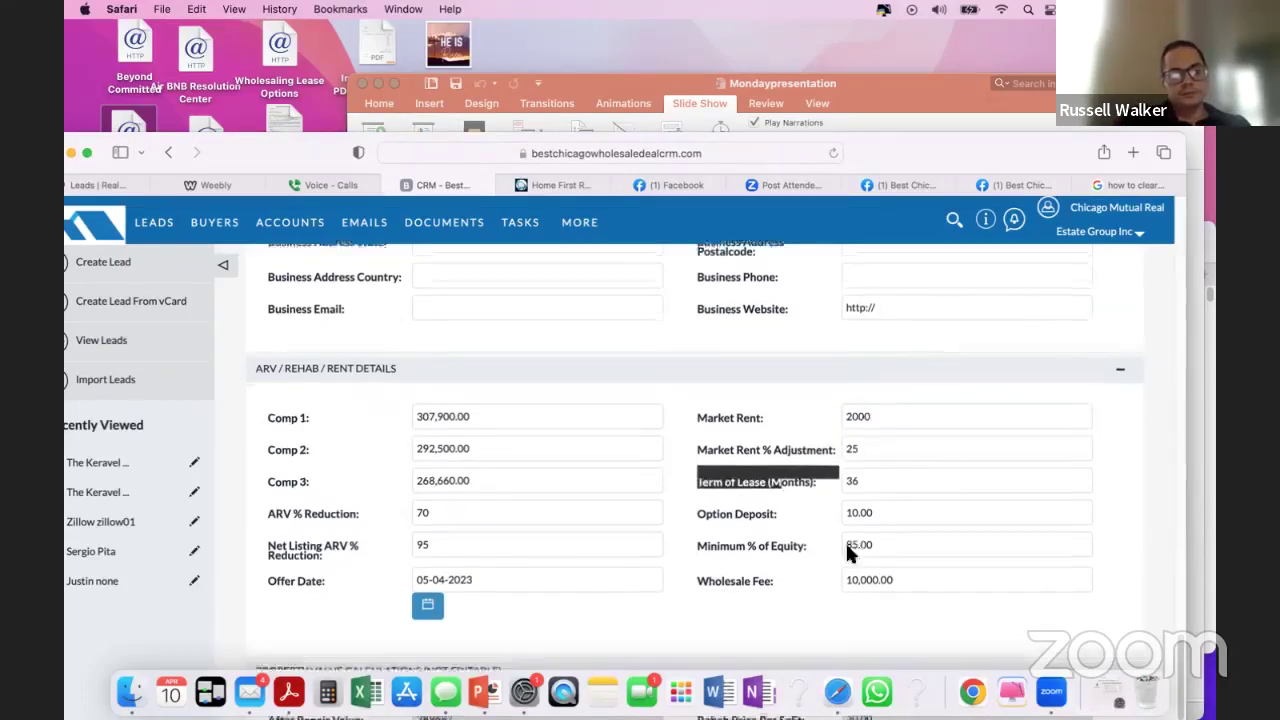
- Point out the option deposit, enlarge the browser window and highlight the sandwich lease offer among the calculated offers
{"action": "scroll", "coordinate": [848, 552], "scroll_direction": "down", "scroll_amount": 2}
{"action": "double_click", "coordinate": [862, 512]}
{"action": "left_click", "coordinate": [796, 531]}
{"action": "scroll", "coordinate": [763, 557], "scroll_direction": "down", "scroll_amount": 8}
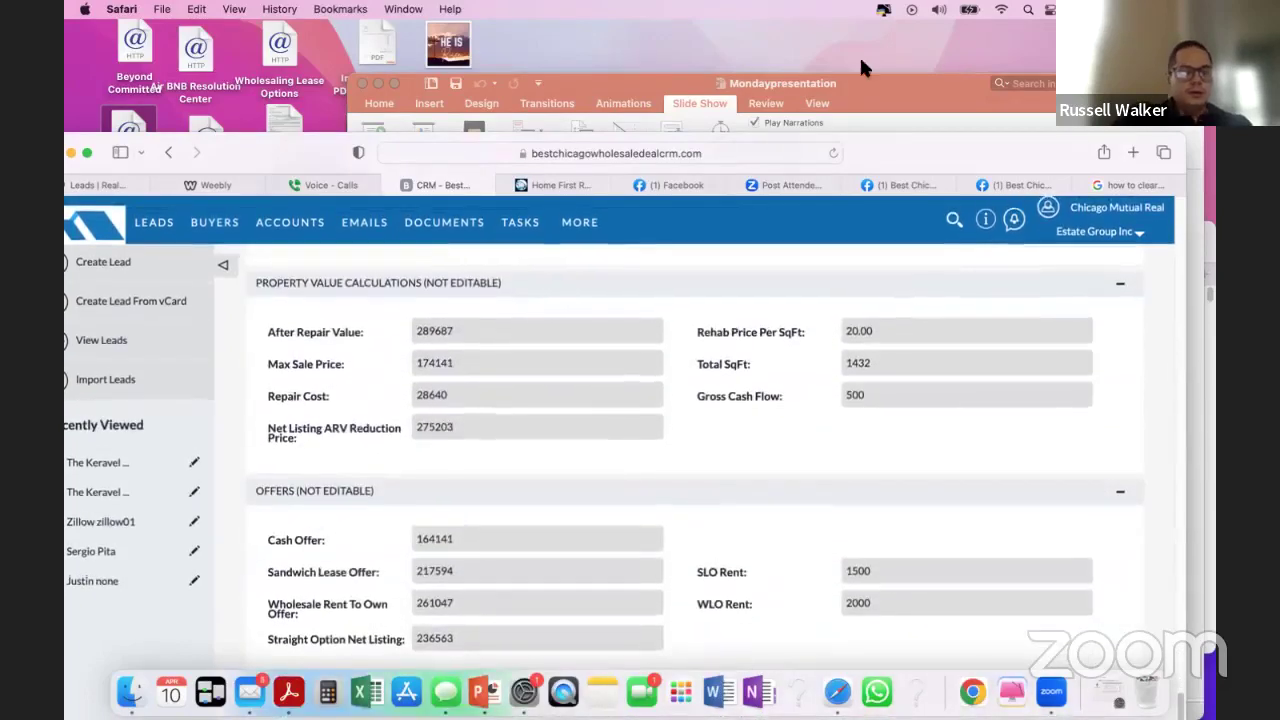
{"action": "double_click", "coordinate": [901, 153]}
{"action": "left_click_drag", "start_coordinate": [306, 460], "coordinate": [576, 464]}
{"action": "left_click", "coordinate": [471, 458]}
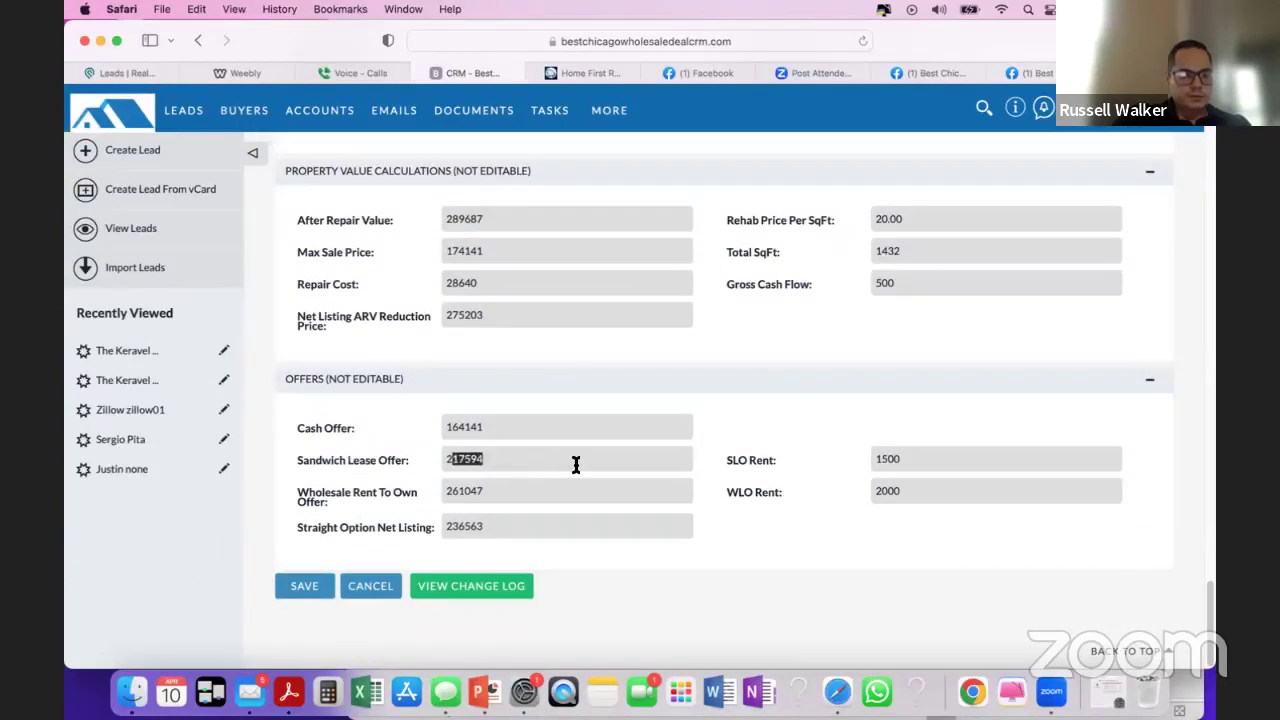
- Save the lead and compose an email to it with the Offers Letter of Intent - New template applied
{"action": "left_click", "coordinate": [305, 593]}
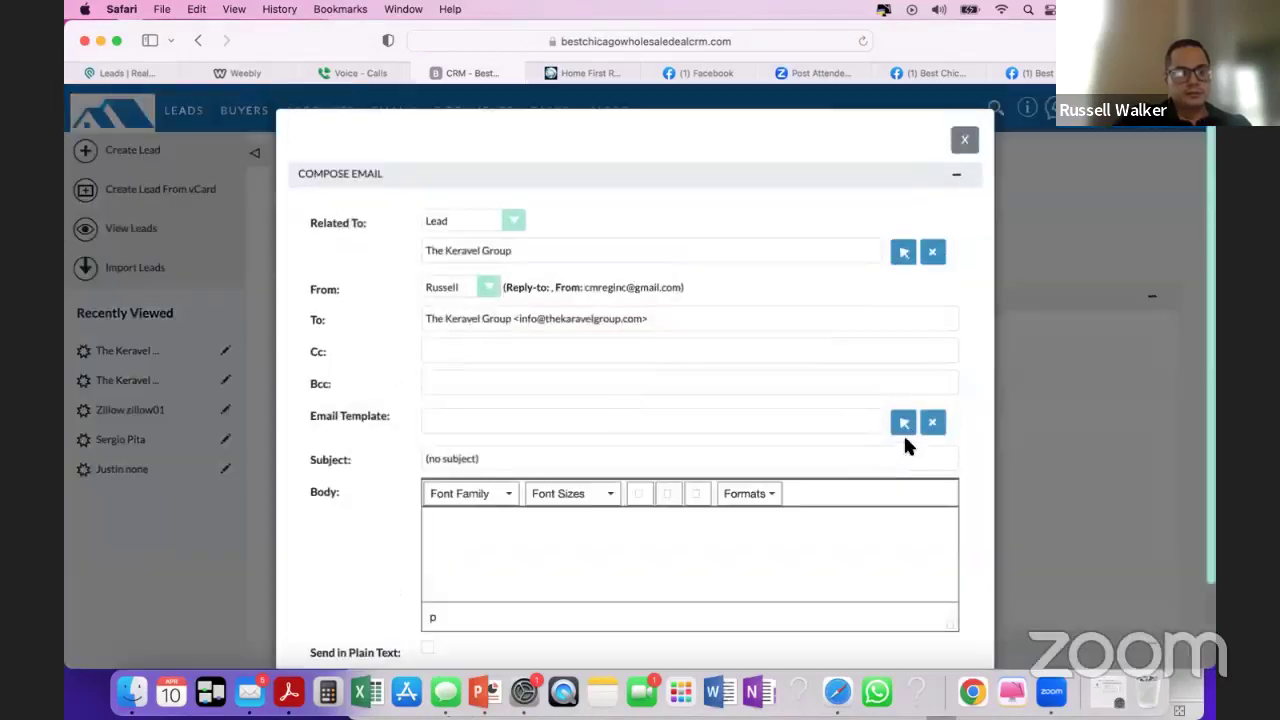
{"action": "left_click", "coordinate": [903, 422]}
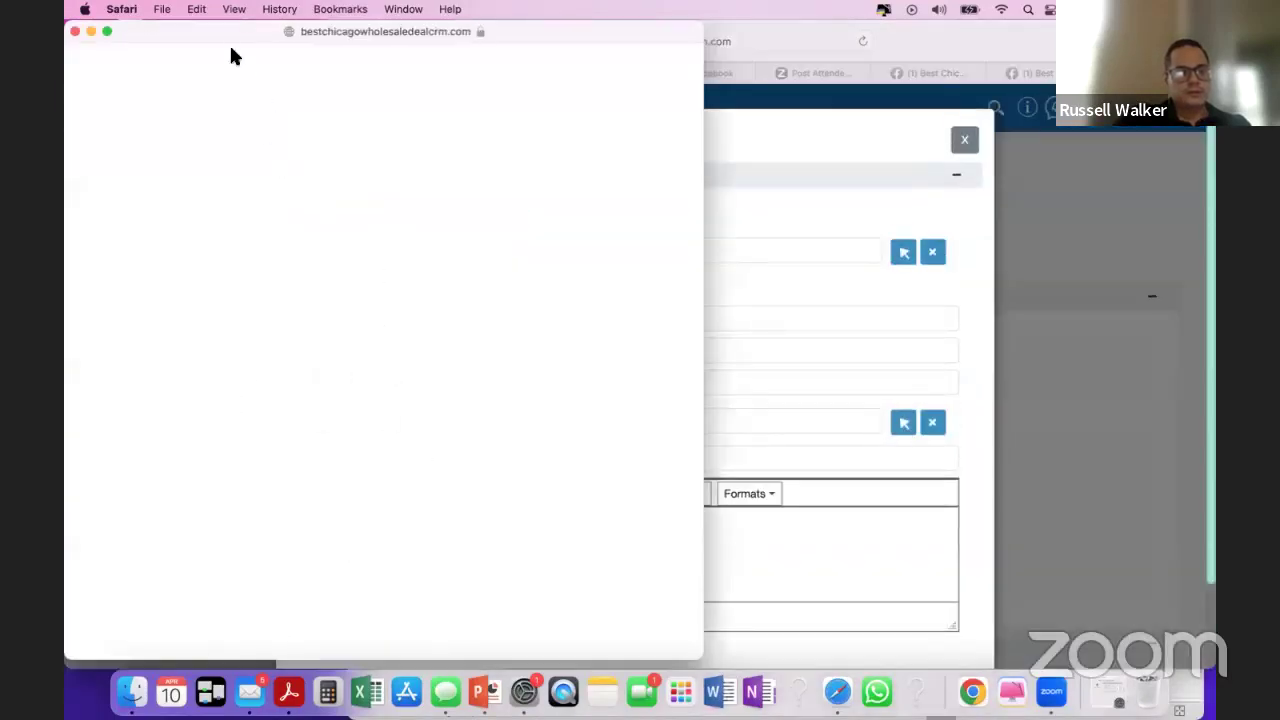
{"action": "left_click_drag", "start_coordinate": [265, 39], "coordinate": [307, 47]}
{"action": "scroll", "coordinate": [229, 500], "scroll_direction": "down", "scroll_amount": 5}
{"action": "scroll", "coordinate": [189, 590], "scroll_direction": "down", "scroll_amount": 3}
{"action": "left_click", "coordinate": [166, 522]}
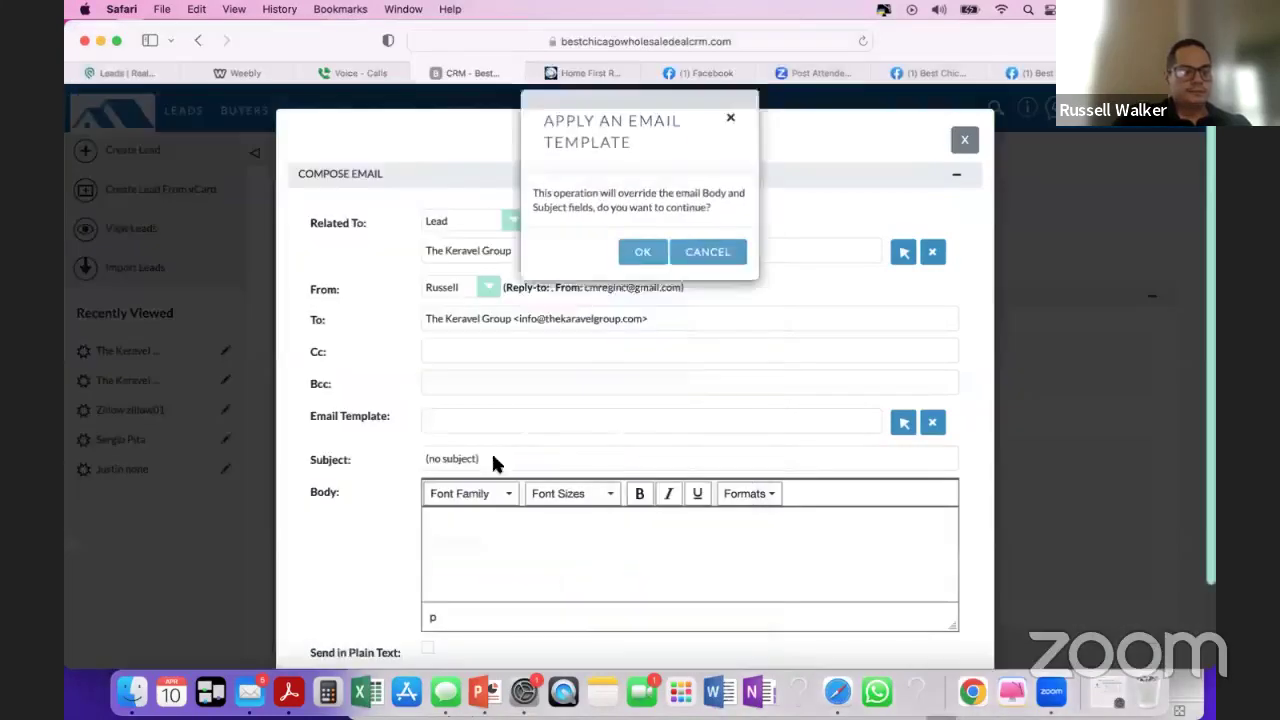
{"action": "left_click", "coordinate": [640, 274]}
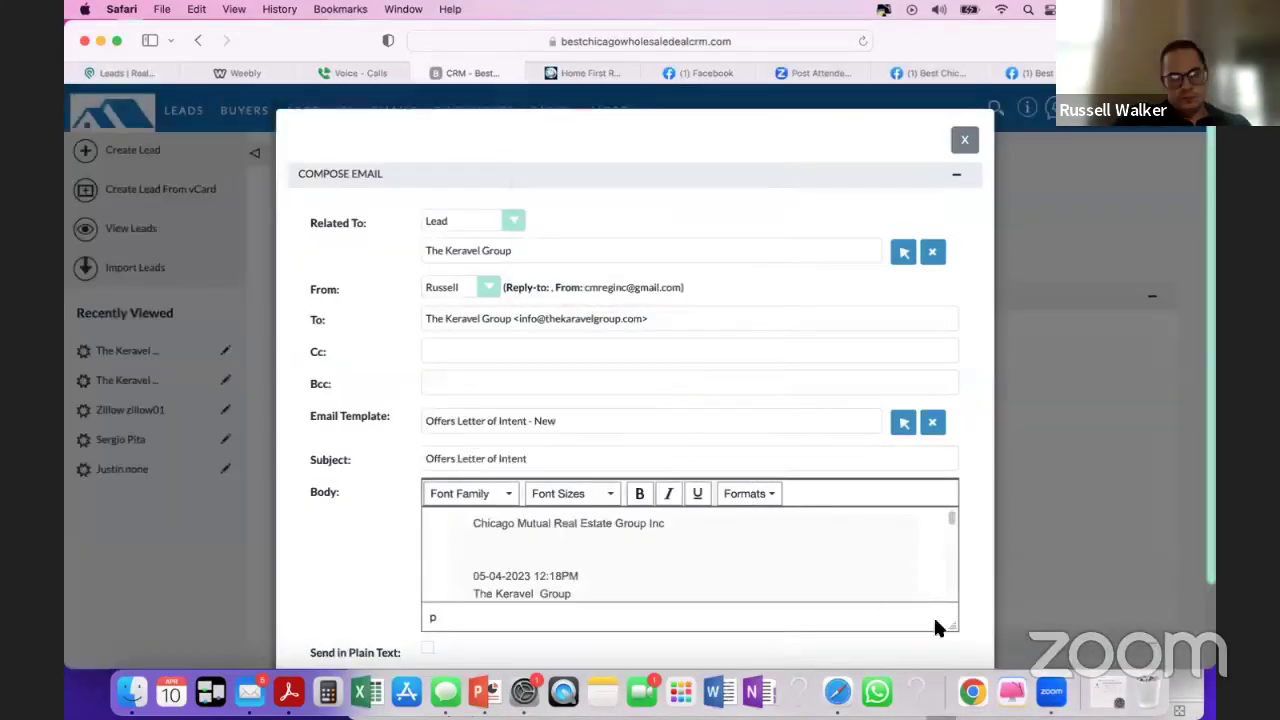
- Enlarge the email body area and read the letter of intent through to the sandwich lease option
{"action": "scroll", "coordinate": [866, 594], "scroll_direction": "down", "scroll_amount": 5}
{"action": "scroll", "coordinate": [975, 556], "scroll_direction": "down", "scroll_amount": 3}
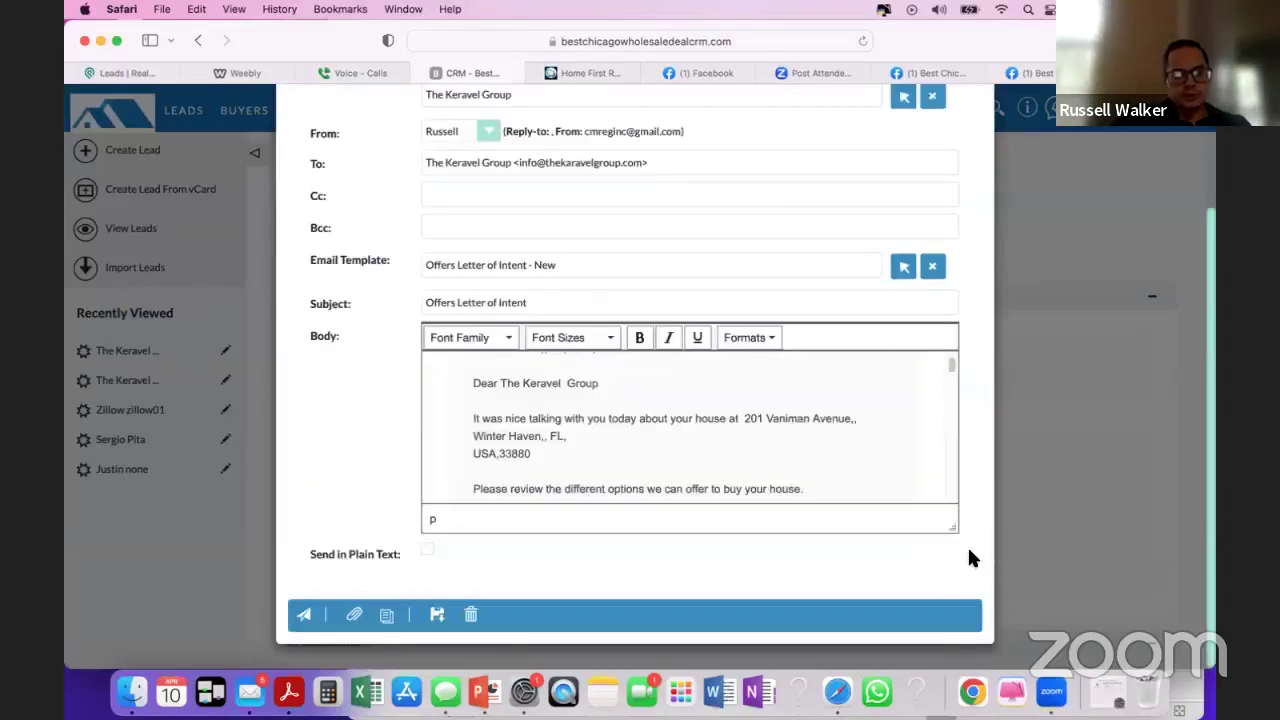
{"action": "left_click_drag", "start_coordinate": [956, 556], "coordinate": [955, 650]}
{"action": "scroll", "coordinate": [873, 550], "scroll_direction": "down", "scroll_amount": 3}
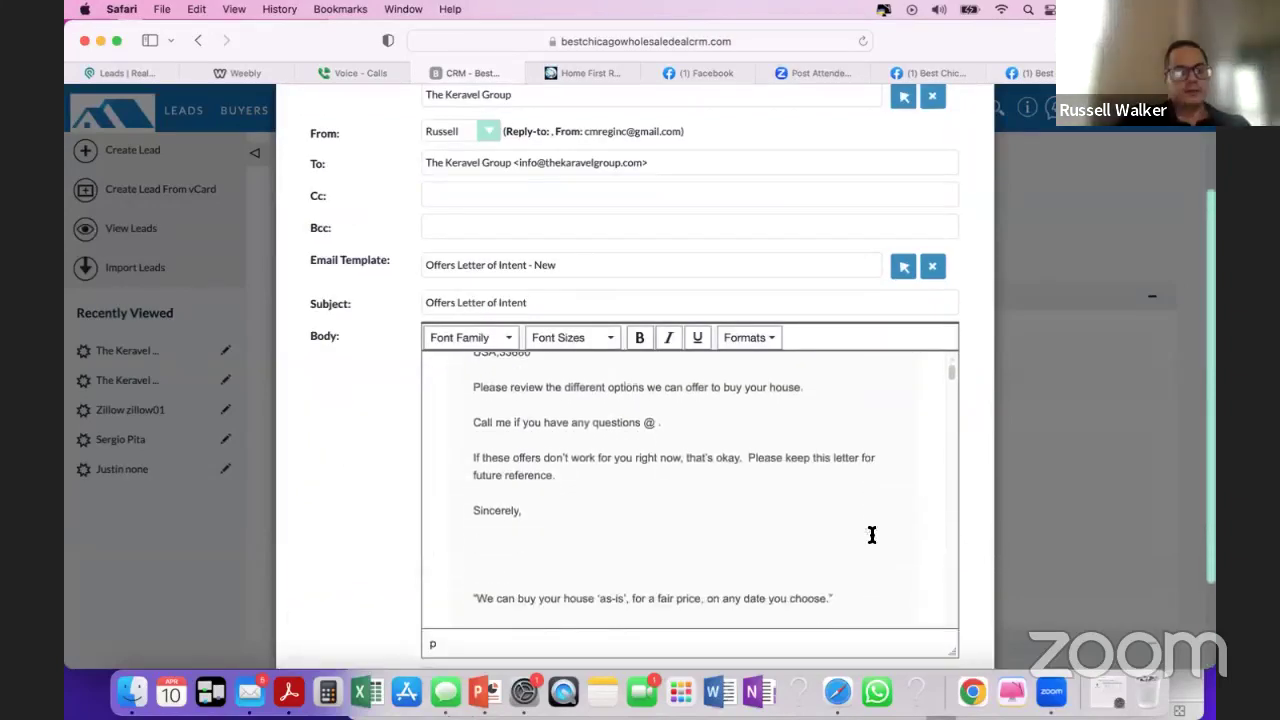
{"action": "scroll", "coordinate": [872, 535], "scroll_direction": "down", "scroll_amount": 10}
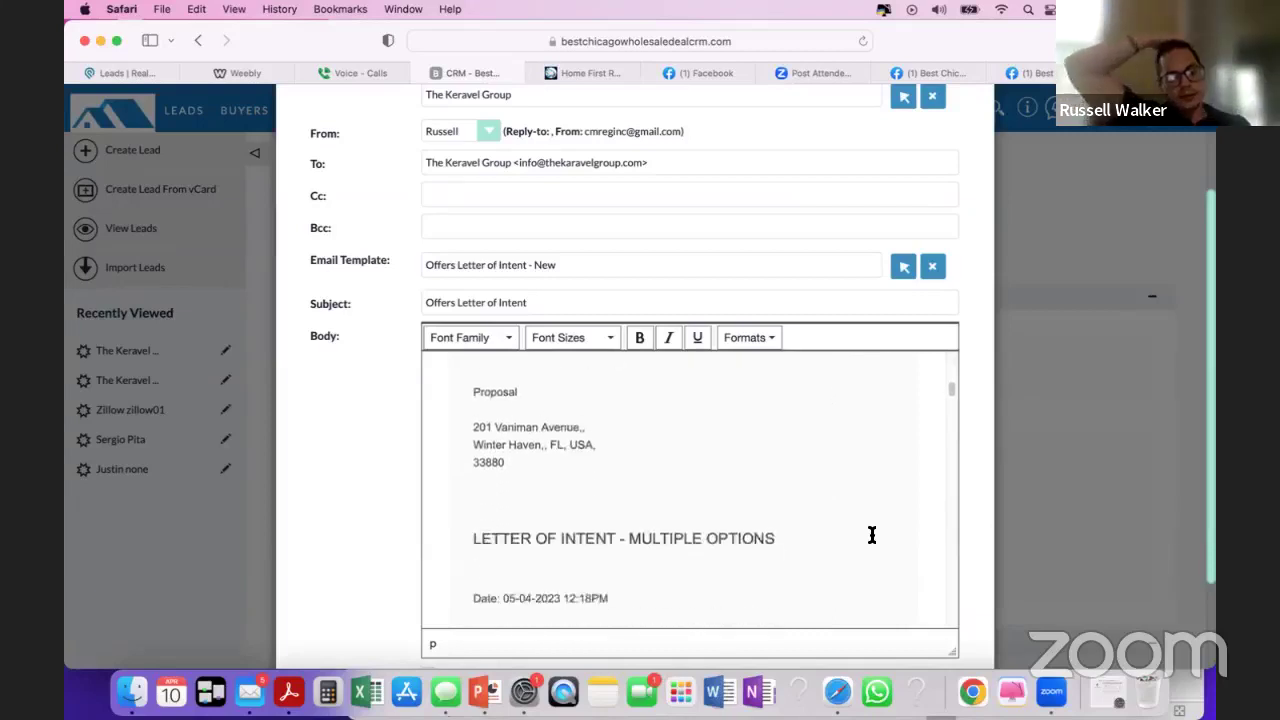
{"action": "scroll", "coordinate": [872, 535], "scroll_direction": "down", "scroll_amount": 8}
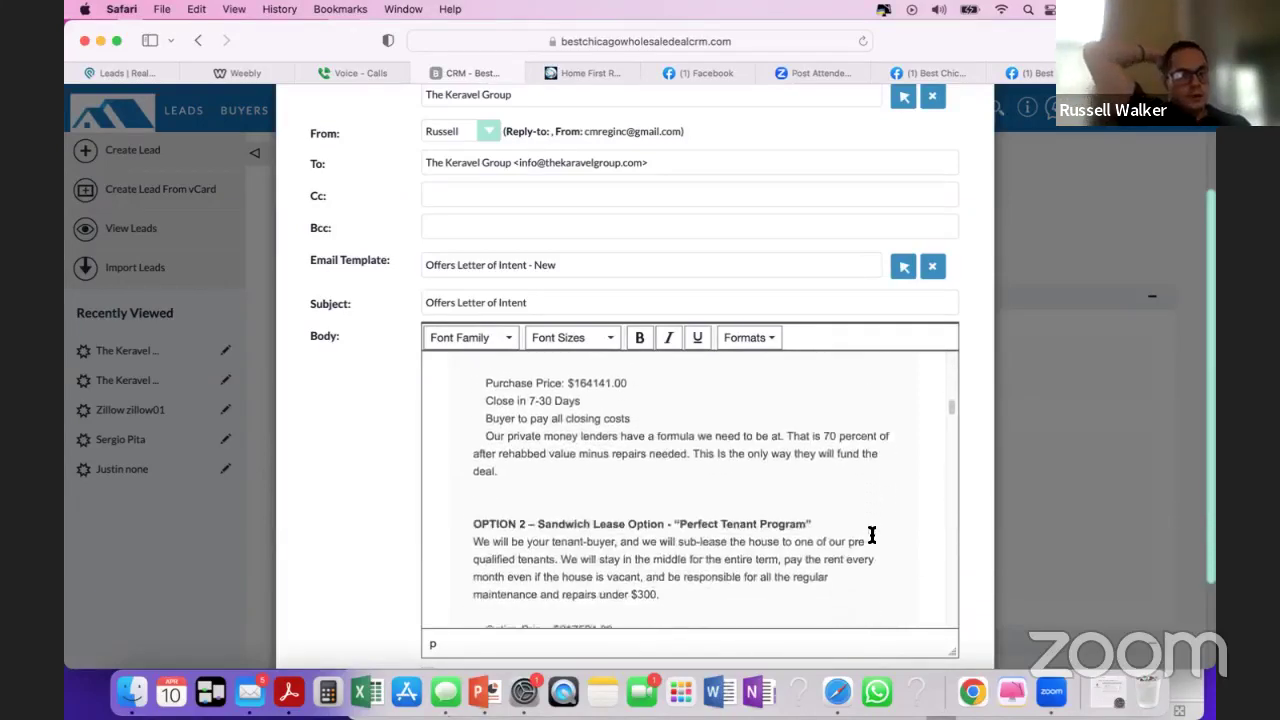
{"action": "scroll", "coordinate": [872, 535], "scroll_direction": "down", "scroll_amount": 2}
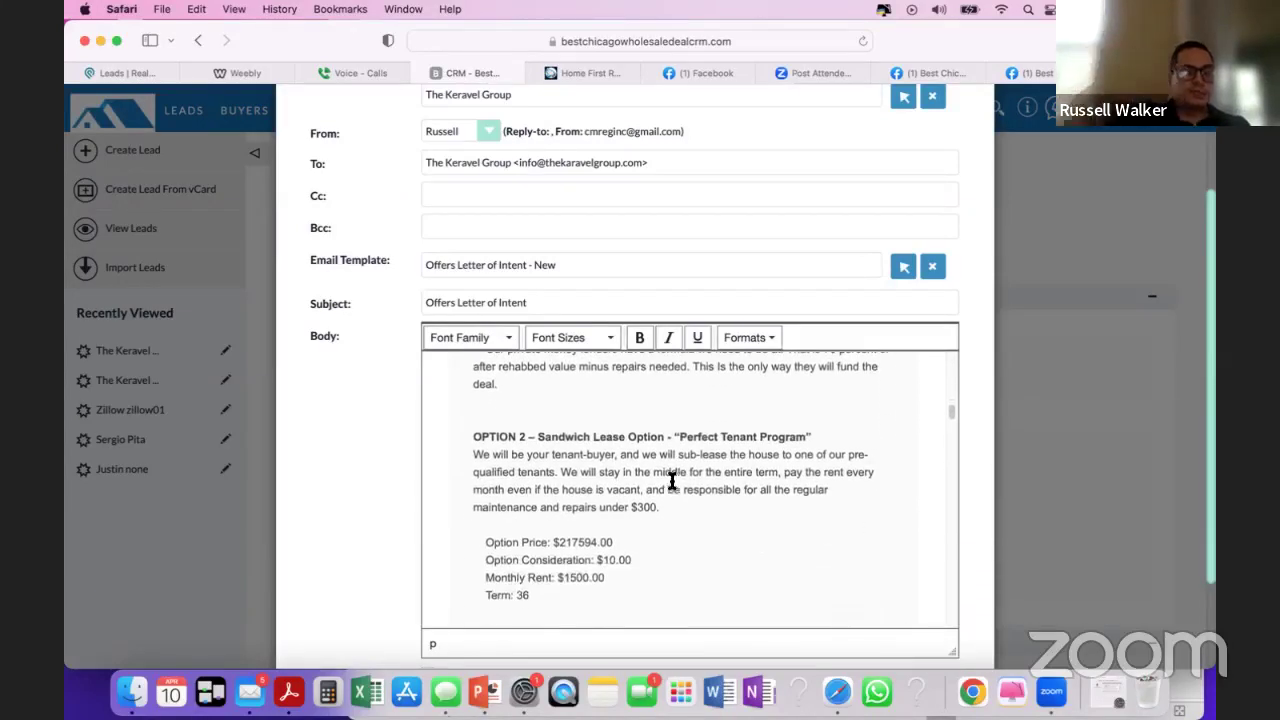
- Highlight the Option 2 sandwich lease title and its description, price and rent terms in the letter
{"action": "left_click_drag", "start_coordinate": [538, 437], "coordinate": [837, 443]}
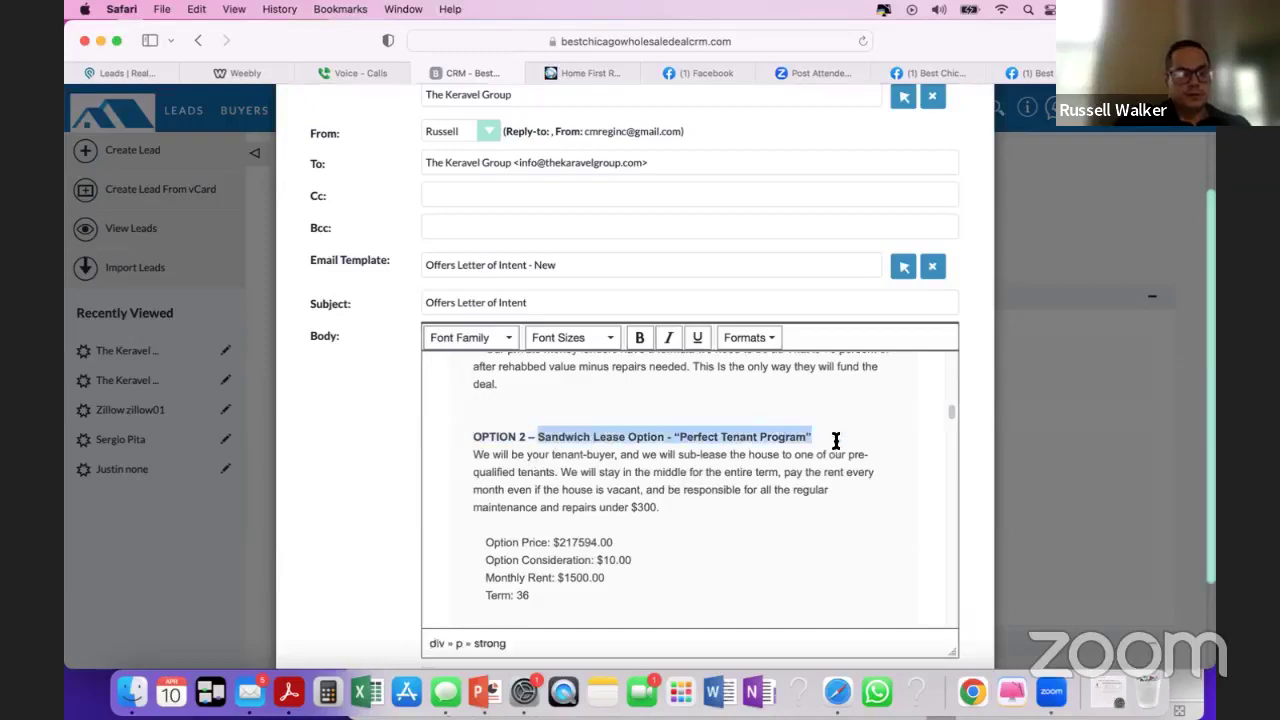
{"action": "left_click_drag", "start_coordinate": [497, 543], "coordinate": [633, 578]}
{"action": "left_click", "coordinate": [677, 509]}
{"action": "scroll", "coordinate": [608, 526], "scroll_direction": "down", "scroll_amount": 2}
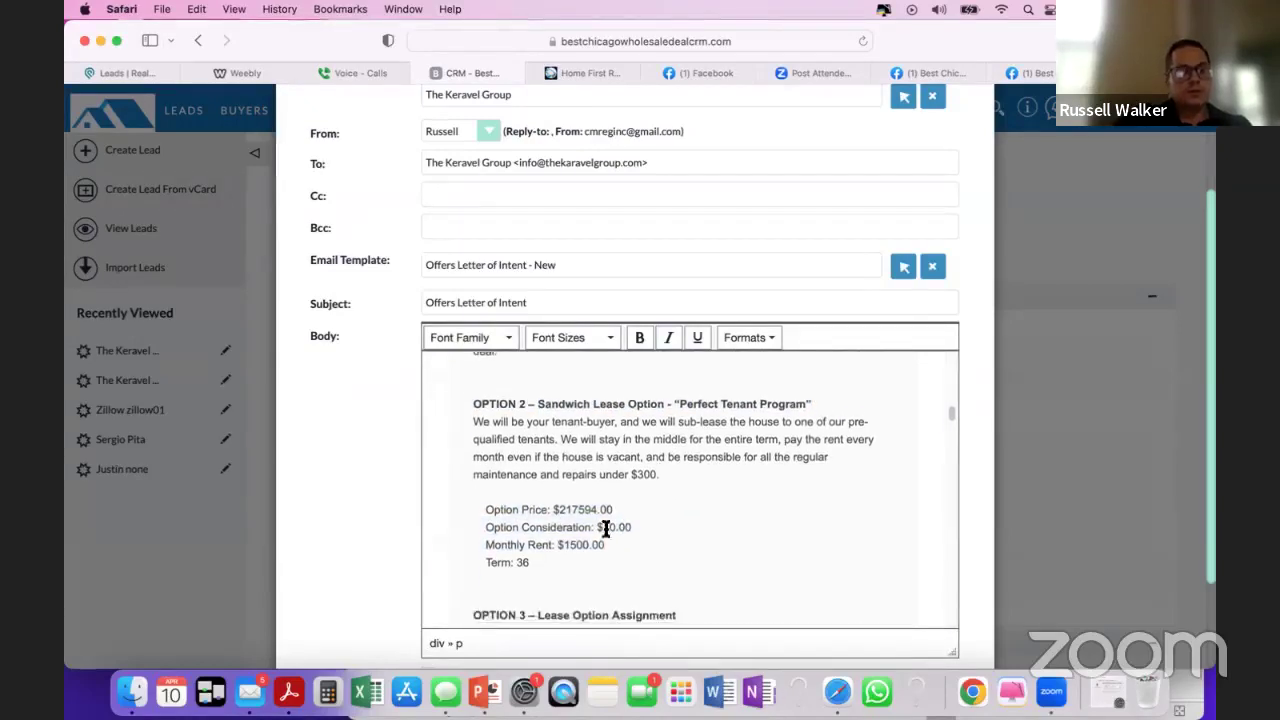
{"action": "left_click_drag", "start_coordinate": [531, 440], "coordinate": [608, 486]}
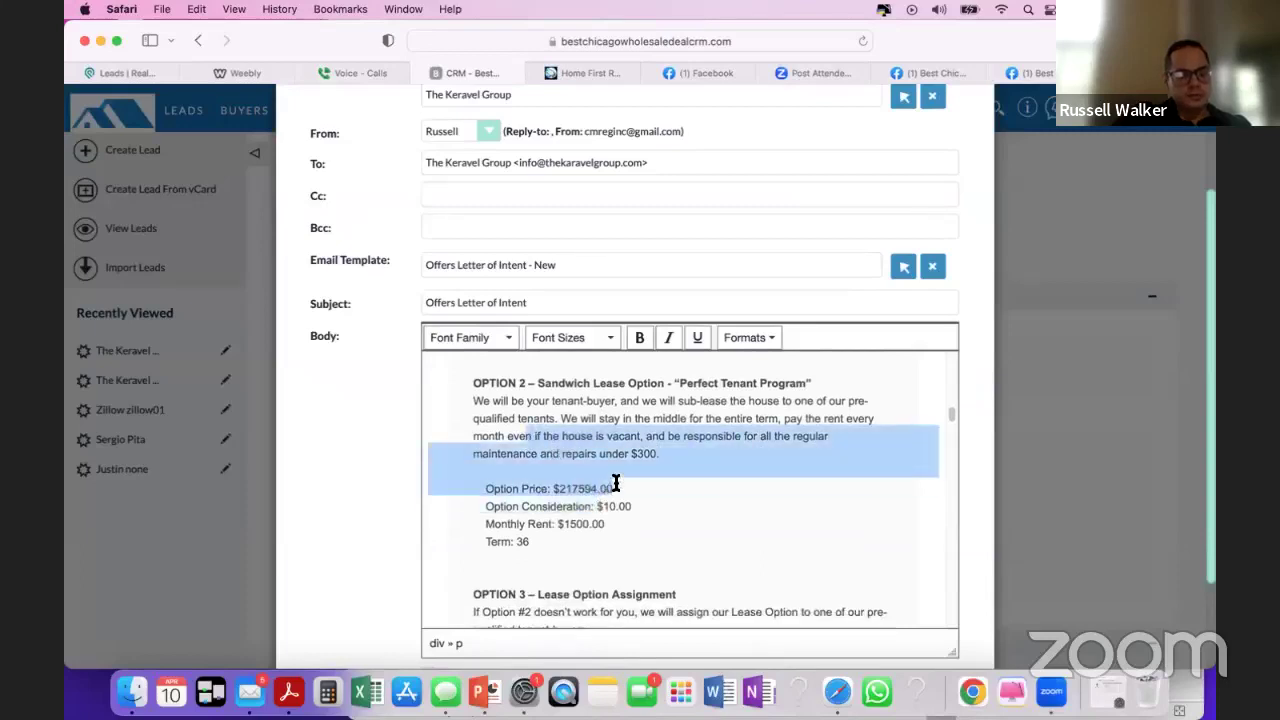
{"action": "left_click", "coordinate": [615, 482]}
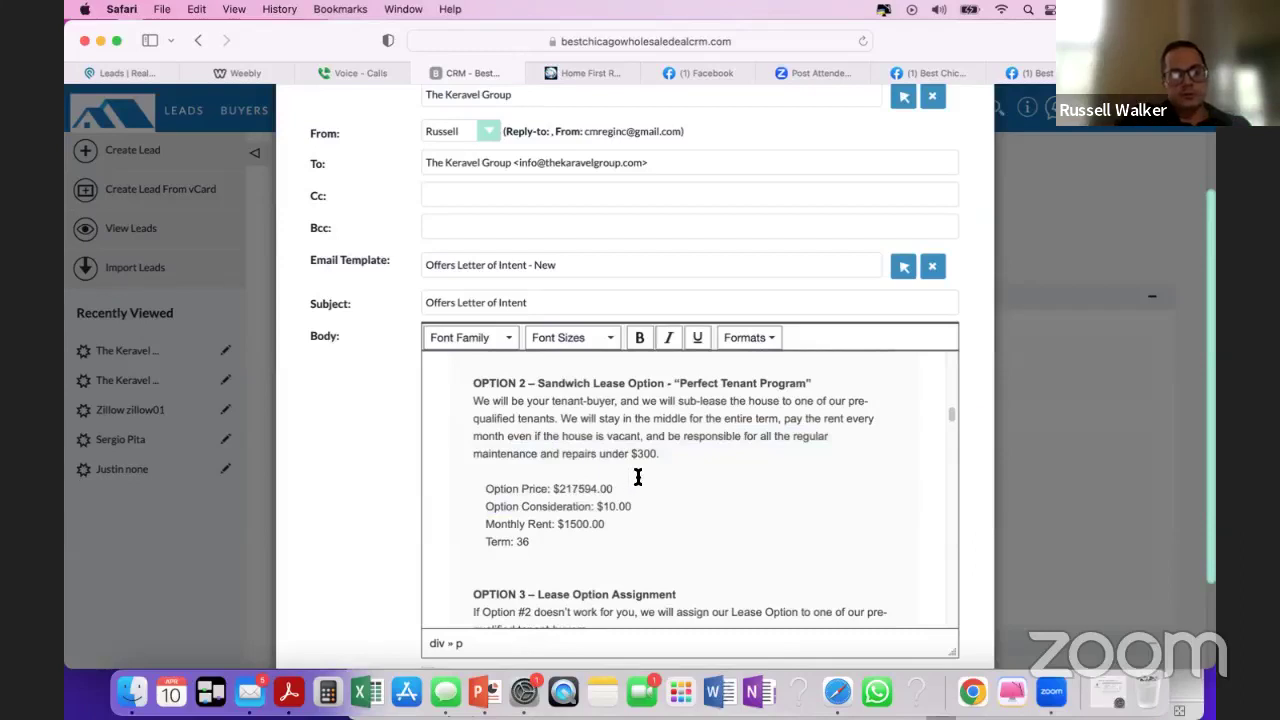
- Highlight the Option 3 Lease Option Assignment title and the Option 4 Option Listing text in the letter of intent
{"action": "scroll", "coordinate": [600, 500], "scroll_direction": "down", "scroll_amount": 6}
{"action": "left_click_drag", "start_coordinate": [481, 406], "coordinate": [678, 405]}
{"action": "left_click", "coordinate": [474, 405]}
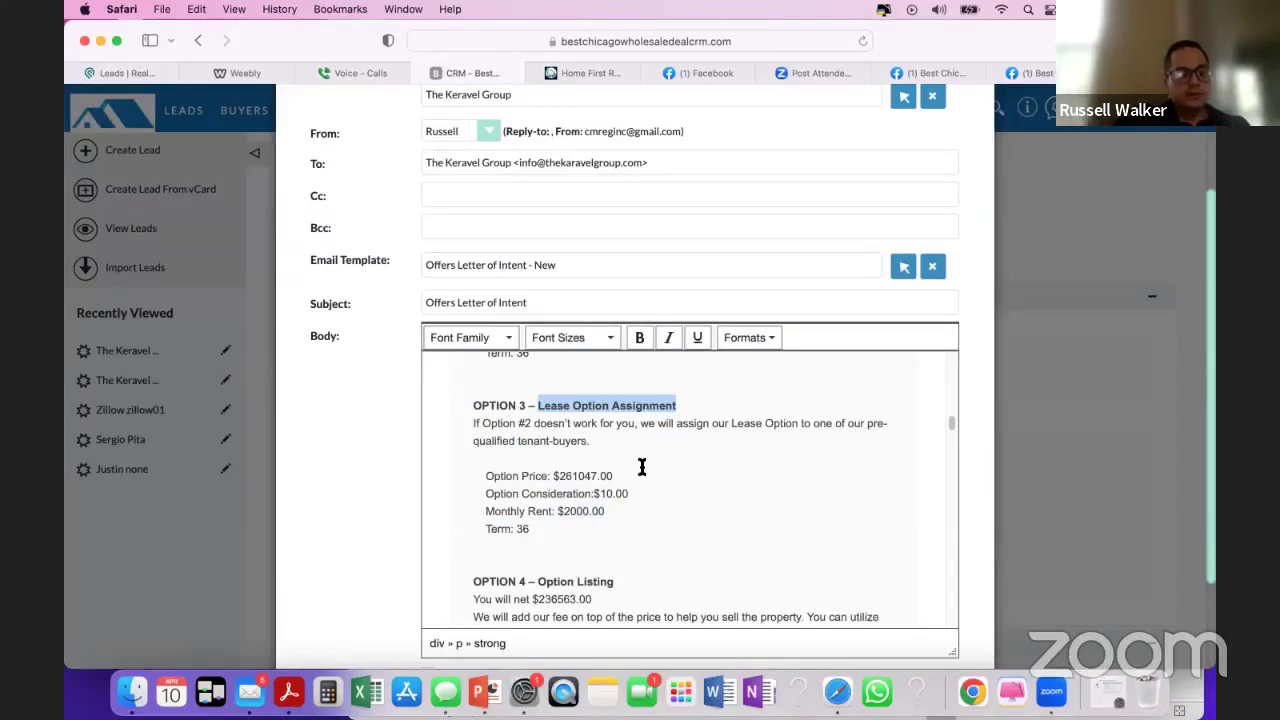
{"action": "scroll", "coordinate": [565, 513], "scroll_direction": "down", "scroll_amount": 3}
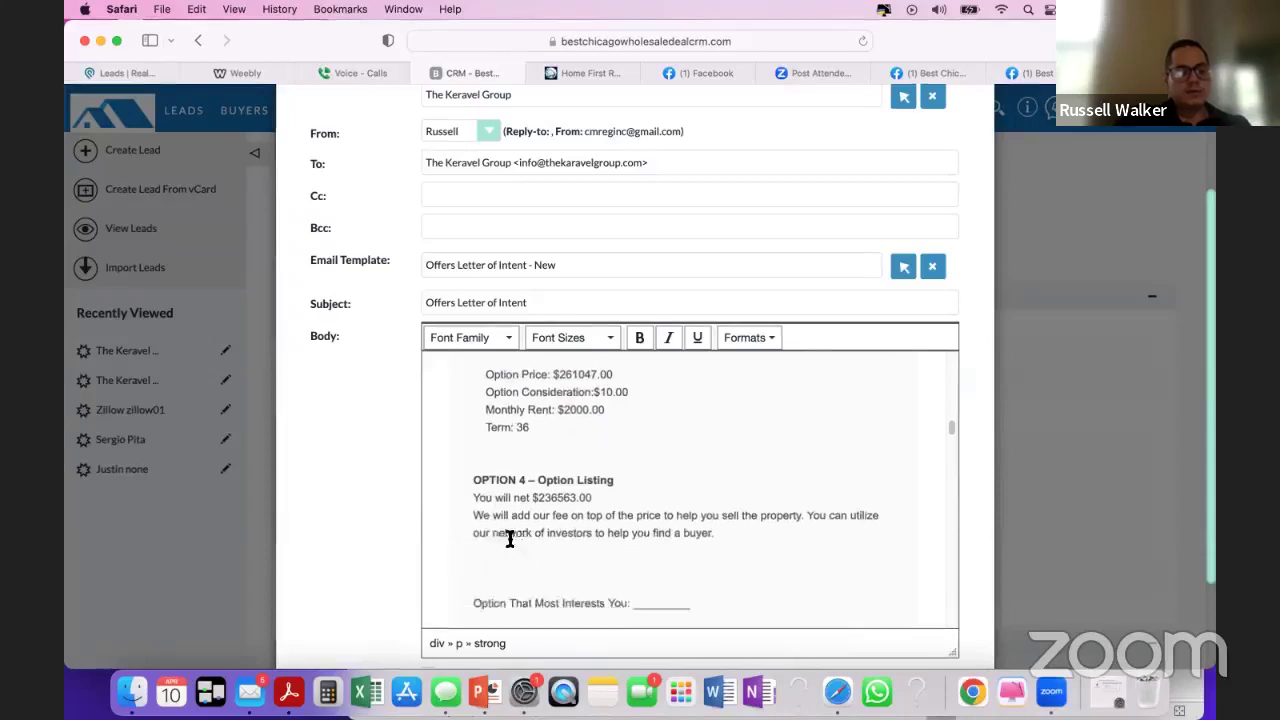
{"action": "left_click_drag", "start_coordinate": [497, 455], "coordinate": [623, 486]}
{"action": "left_click_drag", "start_coordinate": [720, 500], "coordinate": [557, 460]}
{"action": "left_click", "coordinate": [517, 447]}
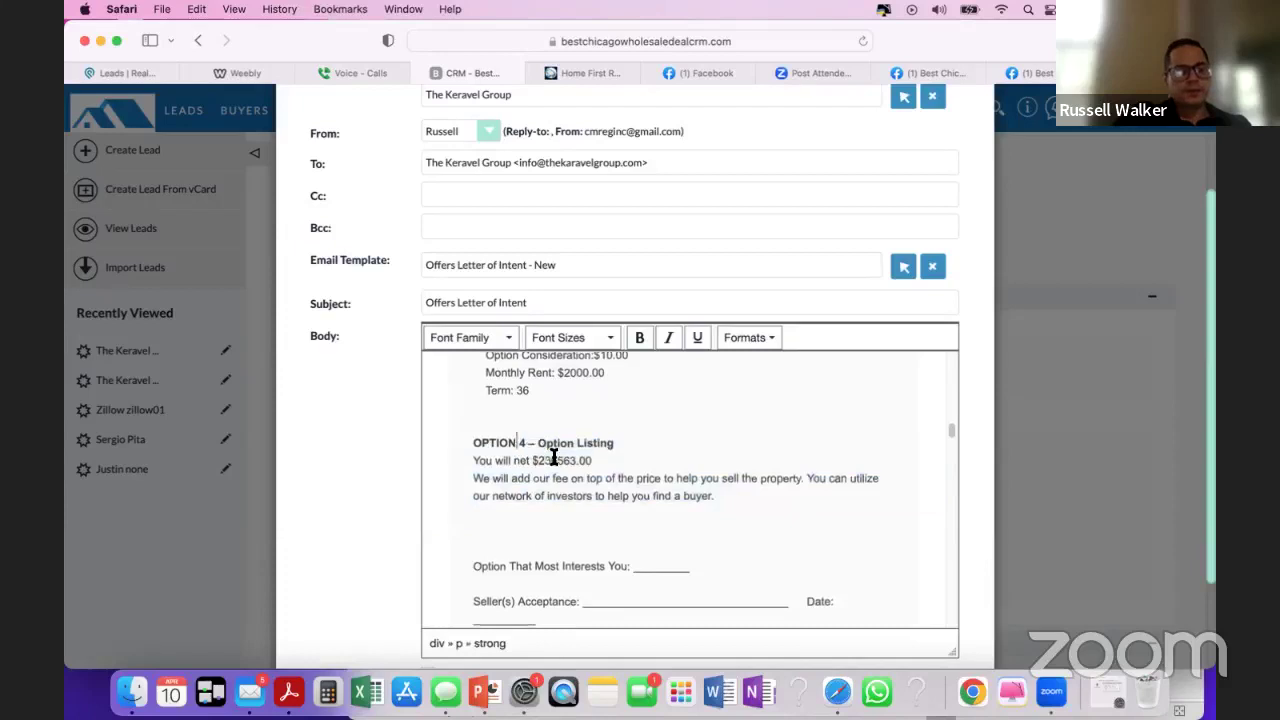
- Read the rest of the letter, from the seller acceptance lines through the homeowner questions on maintenance, payments and tenant damage
{"action": "scroll", "coordinate": [595, 505], "scroll_direction": "down", "scroll_amount": 2}
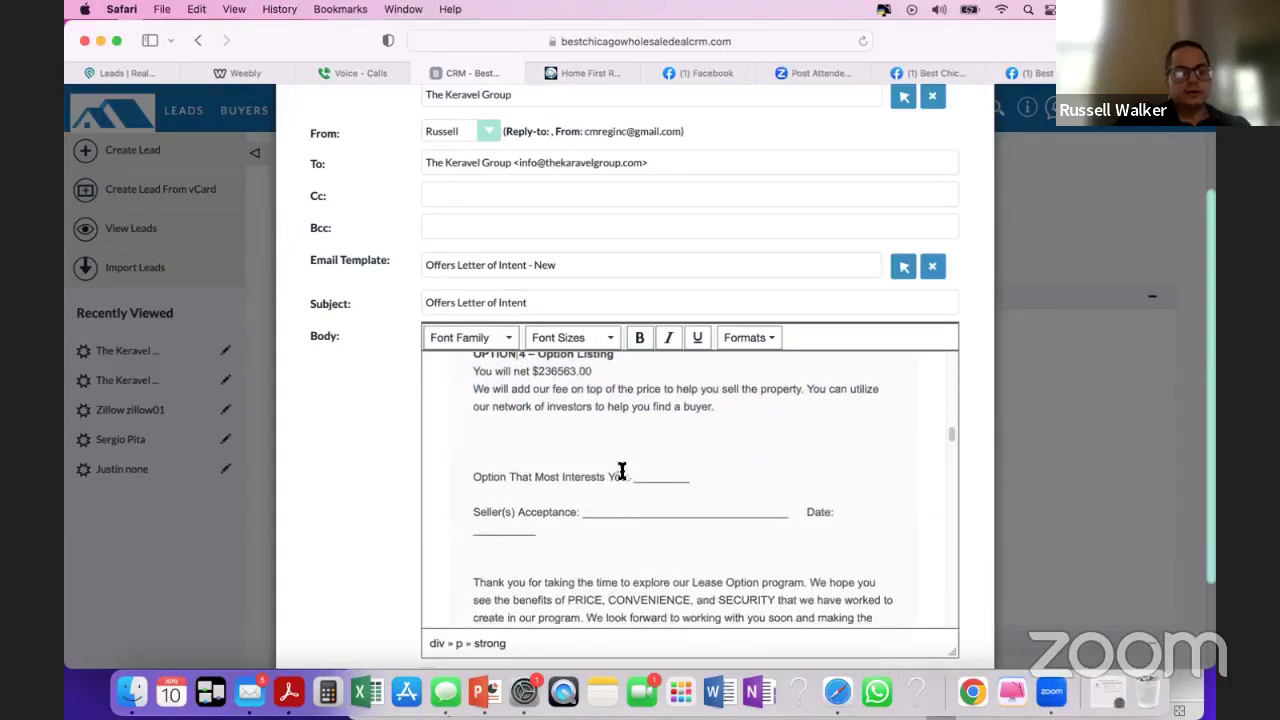
{"action": "scroll", "coordinate": [626, 477], "scroll_direction": "up", "scroll_amount": 2}
{"action": "scroll", "coordinate": [680, 528], "scroll_direction": "down", "scroll_amount": 1}
{"action": "scroll", "coordinate": [680, 528], "scroll_direction": "down", "scroll_amount": 1}
{"action": "scroll", "coordinate": [797, 506], "scroll_direction": "down", "scroll_amount": 5}
{"action": "scroll", "coordinate": [722, 541], "scroll_direction": "down", "scroll_amount": 15}
{"action": "scroll", "coordinate": [722, 537], "scroll_direction": "down", "scroll_amount": 15}
{"action": "scroll", "coordinate": [812, 538], "scroll_direction": "down", "scroll_amount": 5}
{"action": "scroll", "coordinate": [964, 420], "scroll_direction": "up", "scroll_amount": 3}
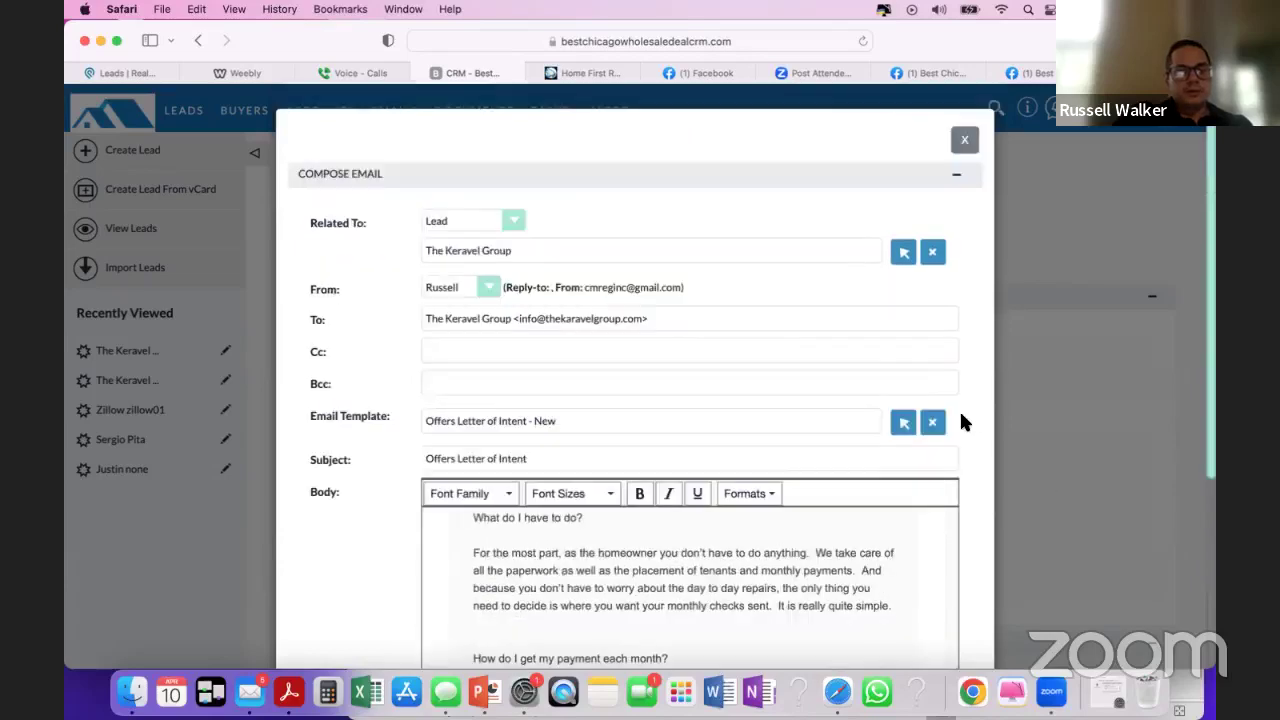
{"action": "scroll", "coordinate": [723, 589], "scroll_direction": "down", "scroll_amount": 3}
{"action": "scroll", "coordinate": [983, 529], "scroll_direction": "down", "scroll_amount": 5}
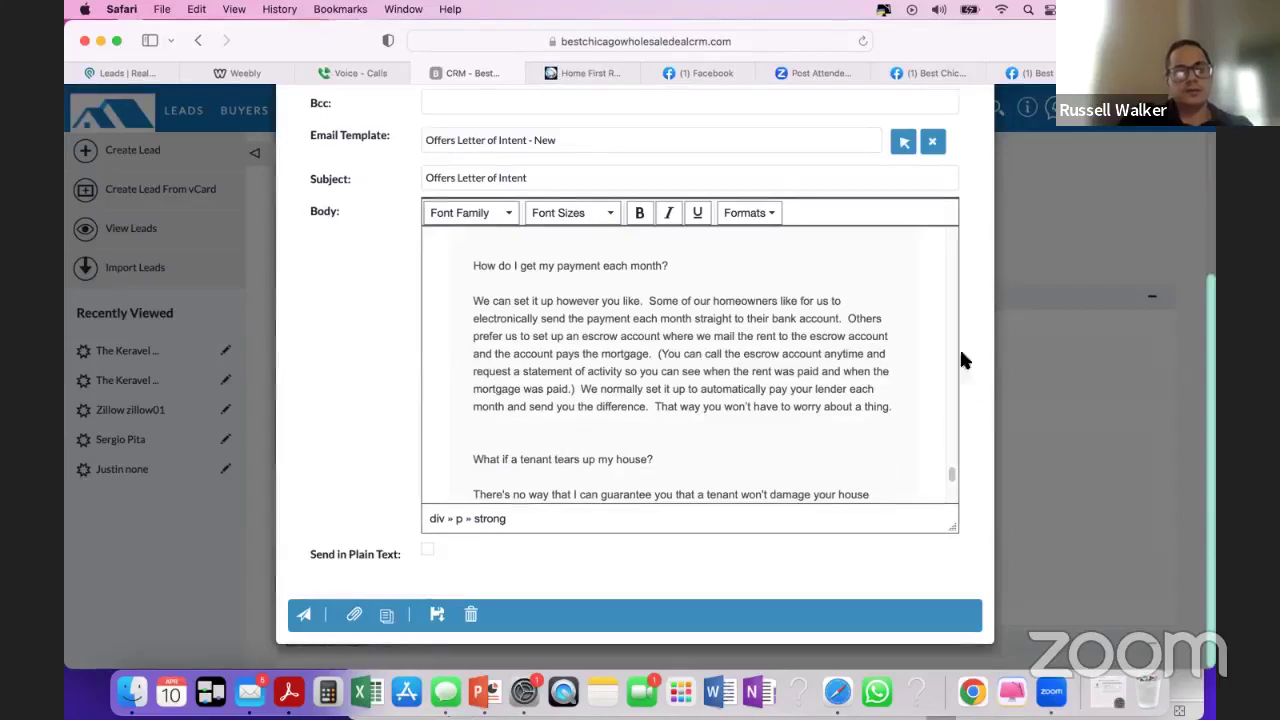
{"action": "scroll", "coordinate": [843, 411], "scroll_direction": "up", "scroll_amount": 5}
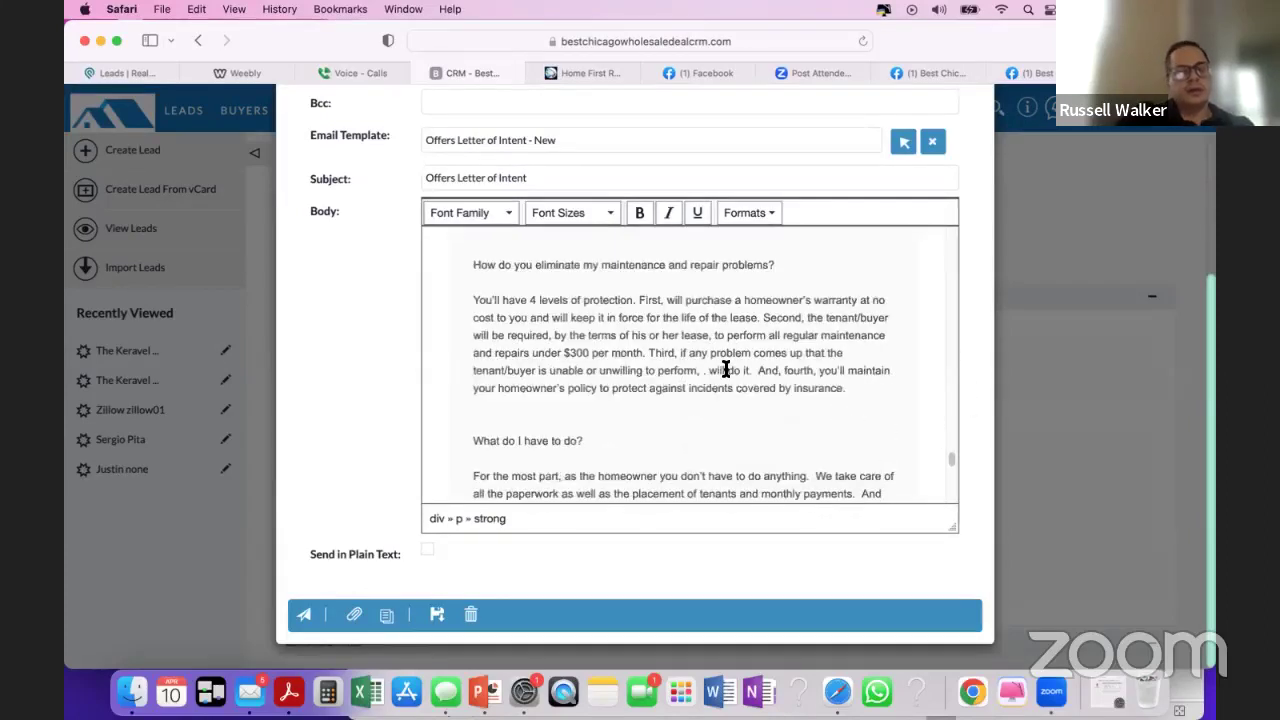
{"action": "scroll", "coordinate": [983, 318], "scroll_direction": "up", "scroll_amount": 5}
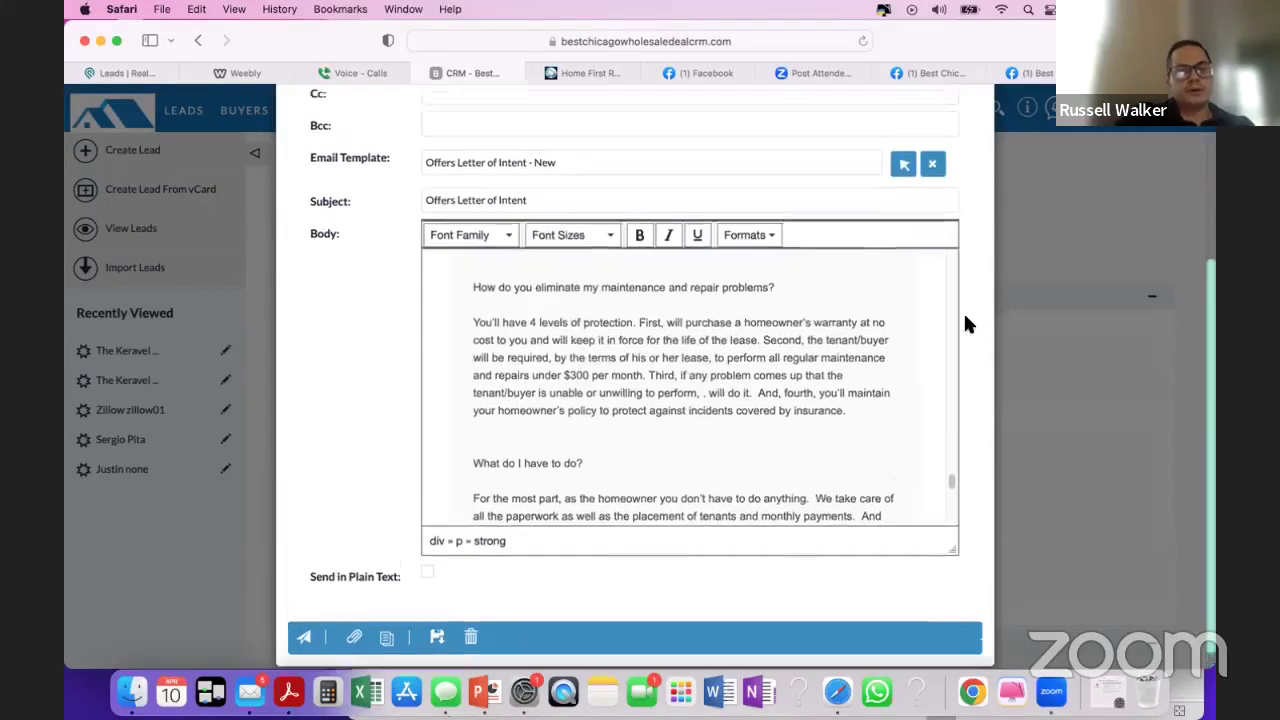
{"action": "scroll", "coordinate": [750, 593], "scroll_direction": "down", "scroll_amount": 1}
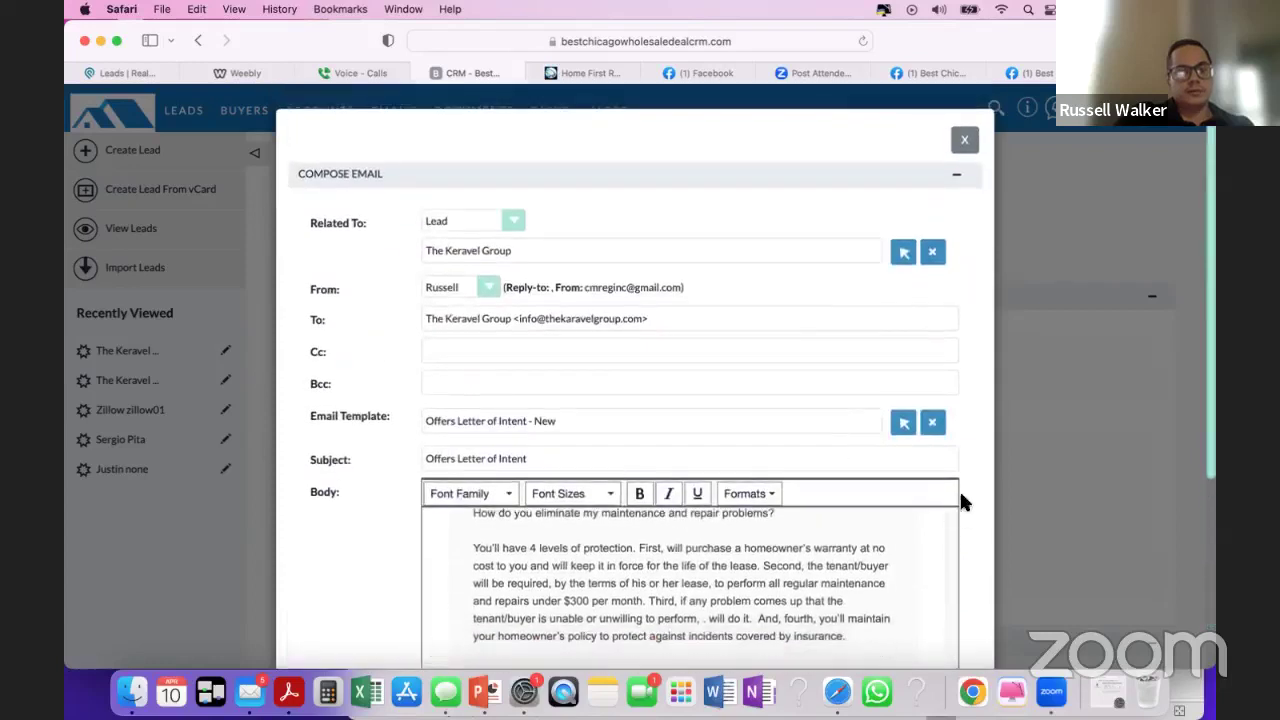
- Discard the composed email to return to the lead record, and move the browser window slightly lower on the desktop
{"action": "left_click", "coordinate": [964, 139]}
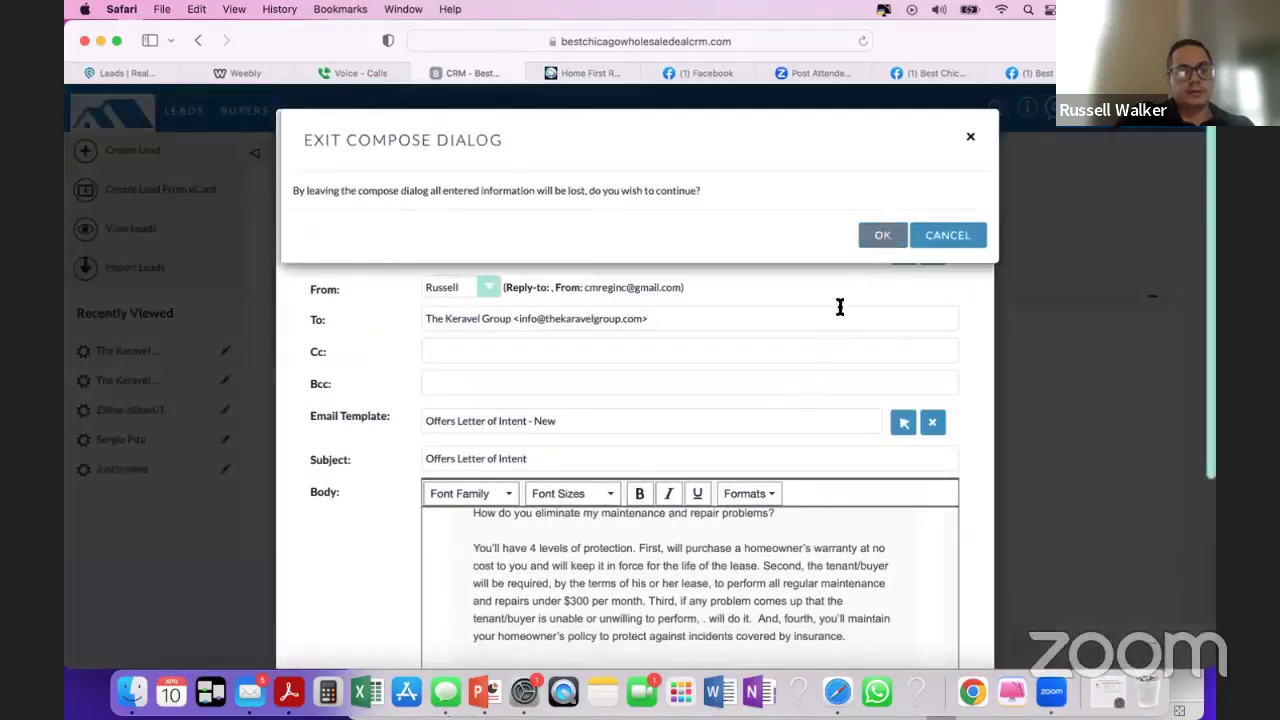
{"action": "key", "text": "Return"}
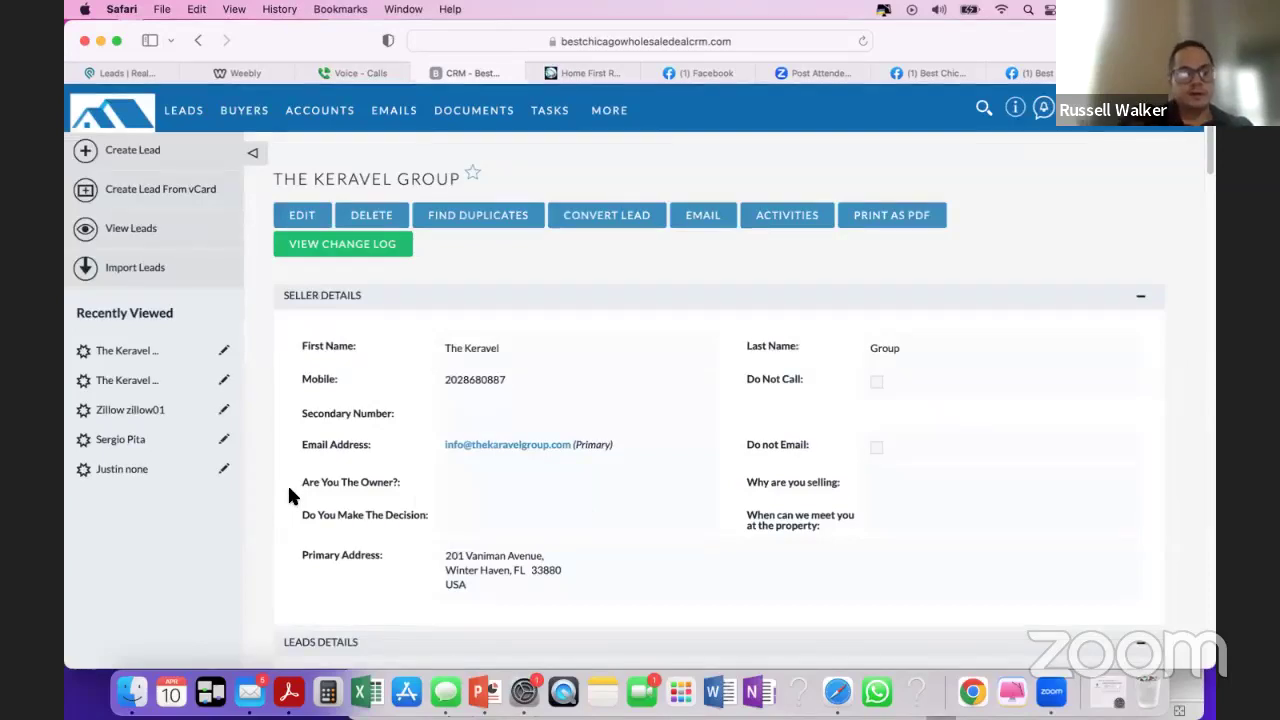
{"action": "scroll", "coordinate": [371, 488], "scroll_direction": "down", "scroll_amount": 2}
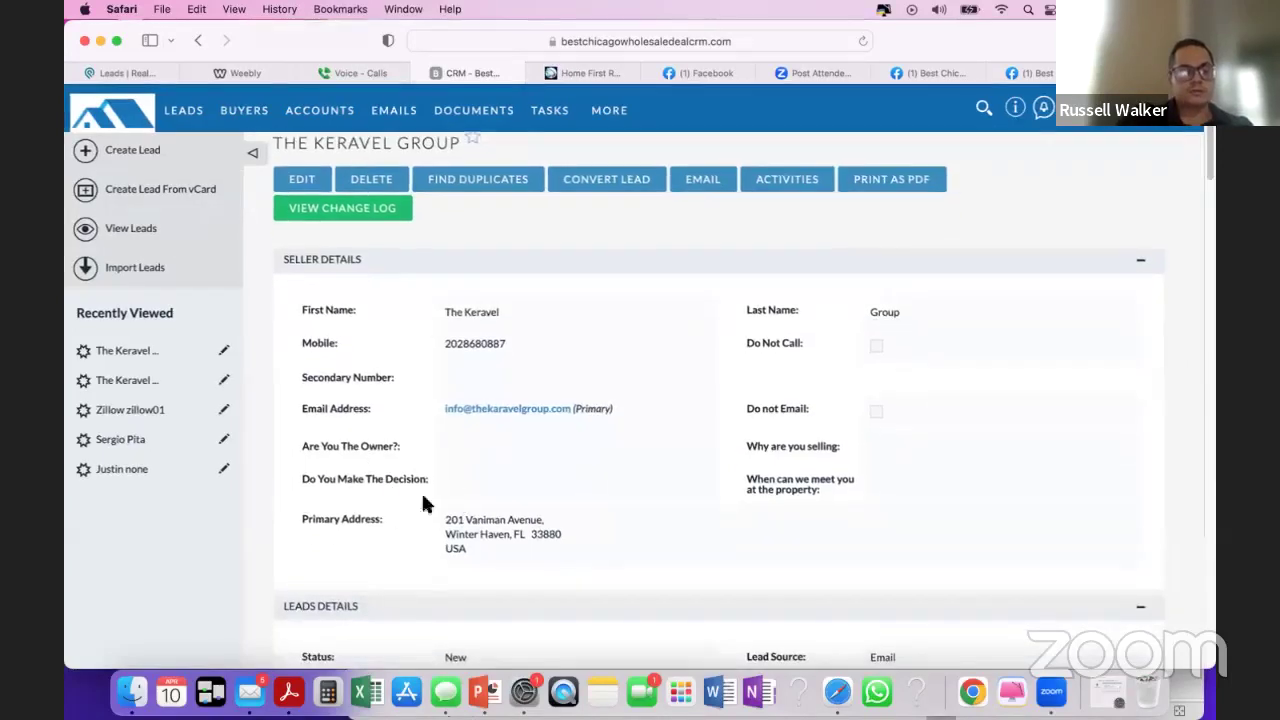
{"action": "left_click_drag", "start_coordinate": [1043, 20], "coordinate": [1016, 57]}
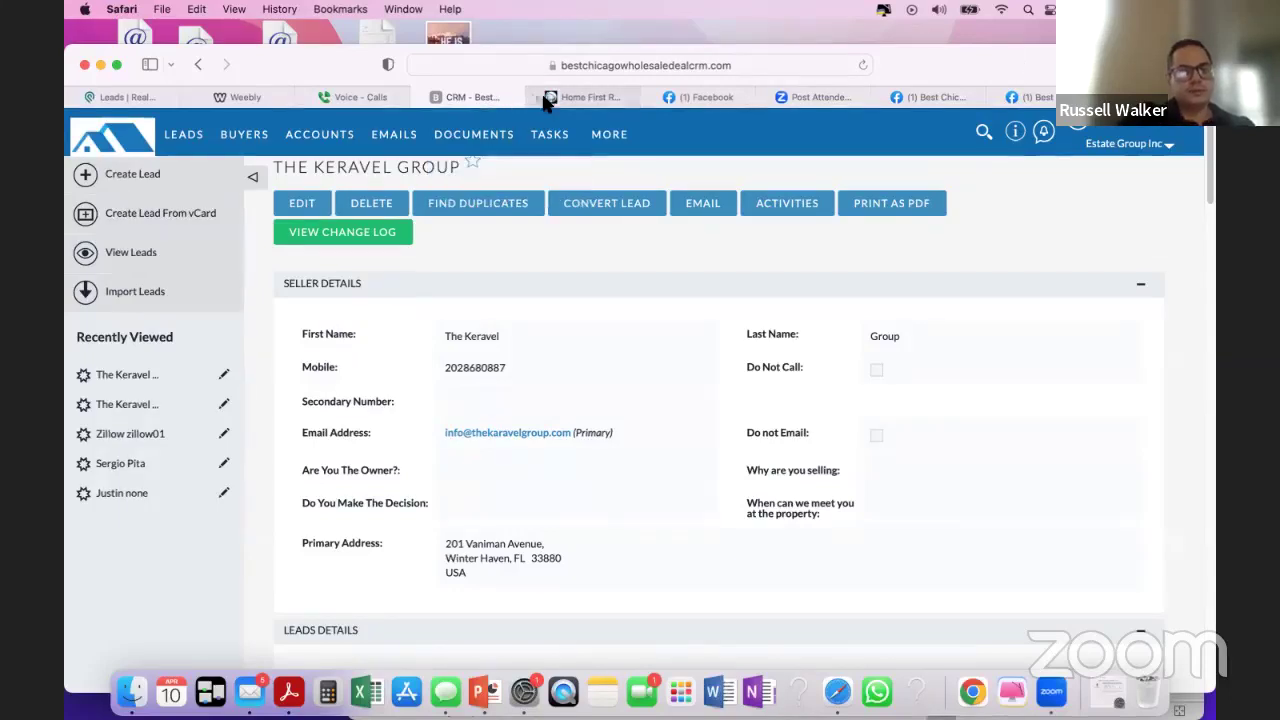
- Show the Home First Realty website's buyer and seller sections alongside the CRM, and return to the beginning of the lead record
{"action": "left_click", "coordinate": [575, 97]}
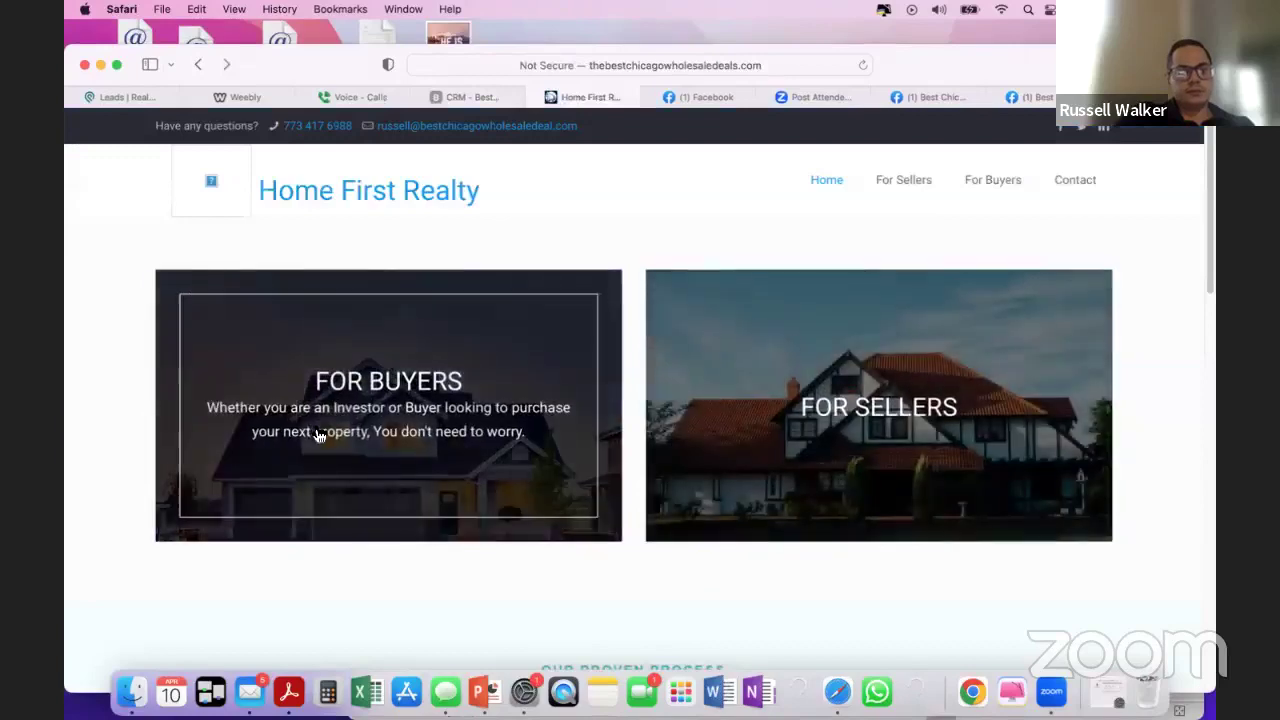
{"action": "scroll", "coordinate": [377, 426], "scroll_direction": "down", "scroll_amount": 2}
{"action": "scroll", "coordinate": [434, 183], "scroll_direction": "up", "scroll_amount": 1}
{"action": "left_click", "coordinate": [460, 97]}
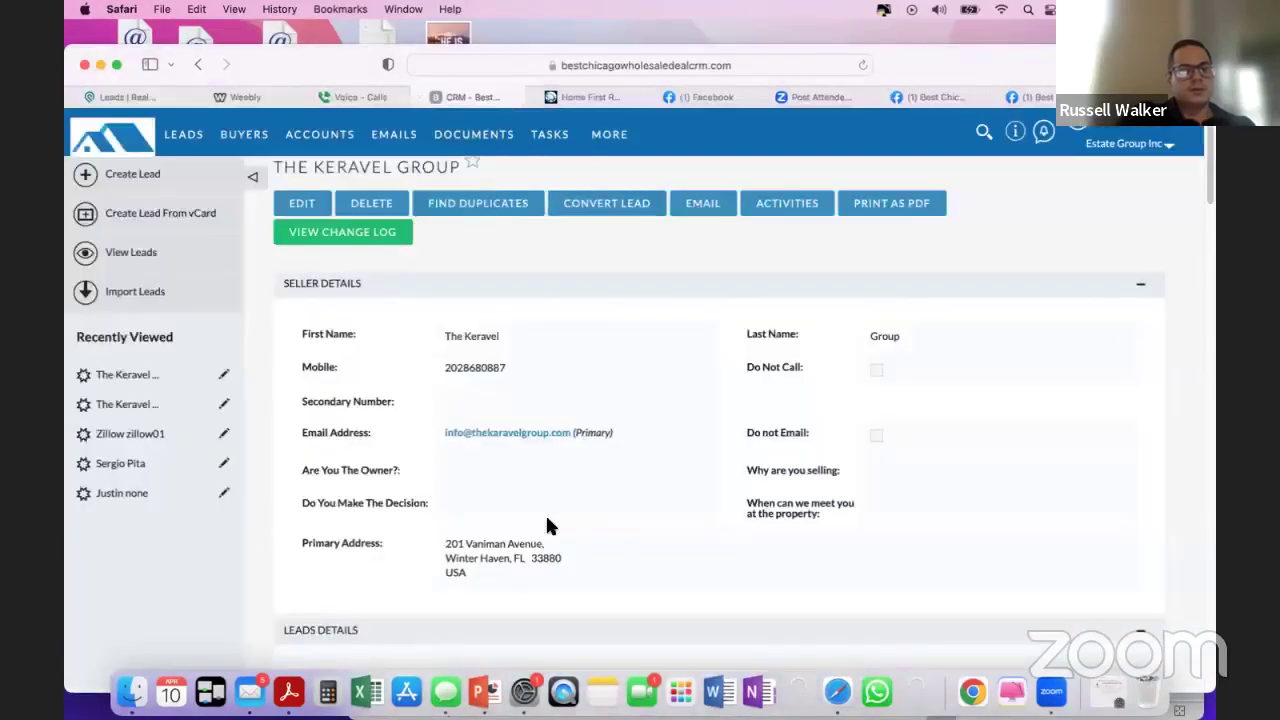
{"action": "scroll", "coordinate": [589, 490], "scroll_direction": "down", "scroll_amount": 1}
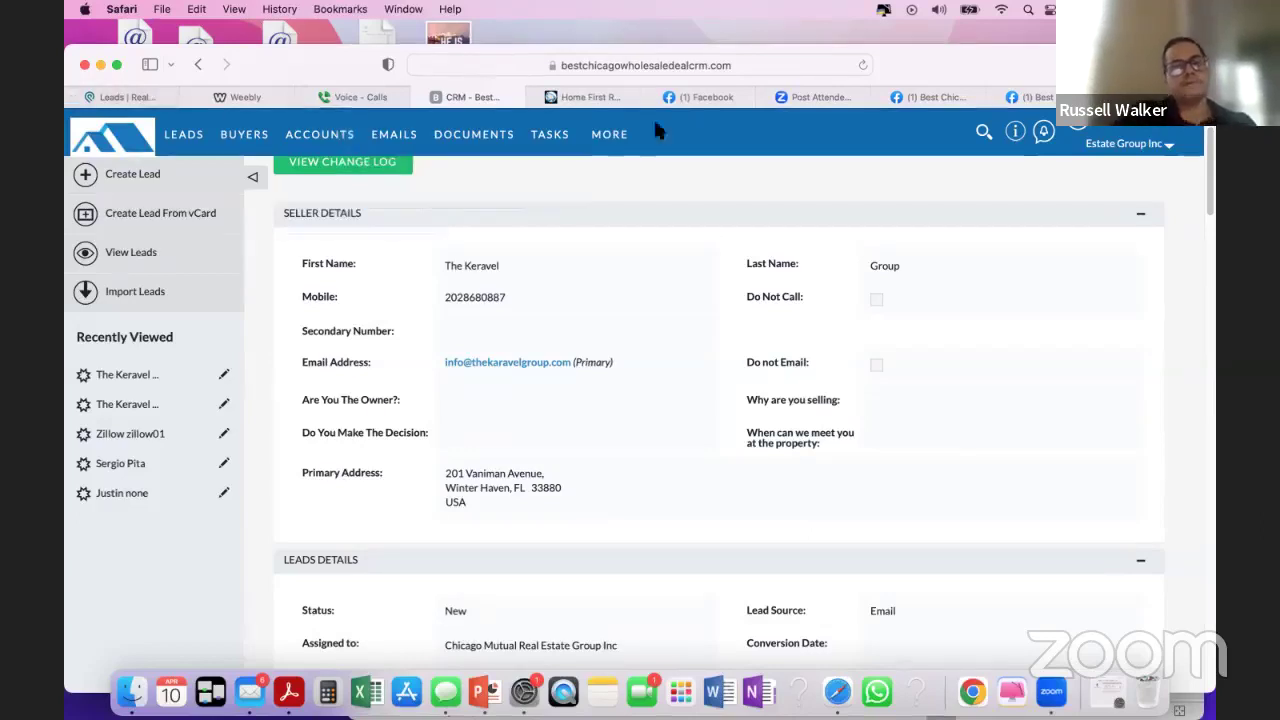
{"action": "mouse_move", "coordinate": [609, 137]}
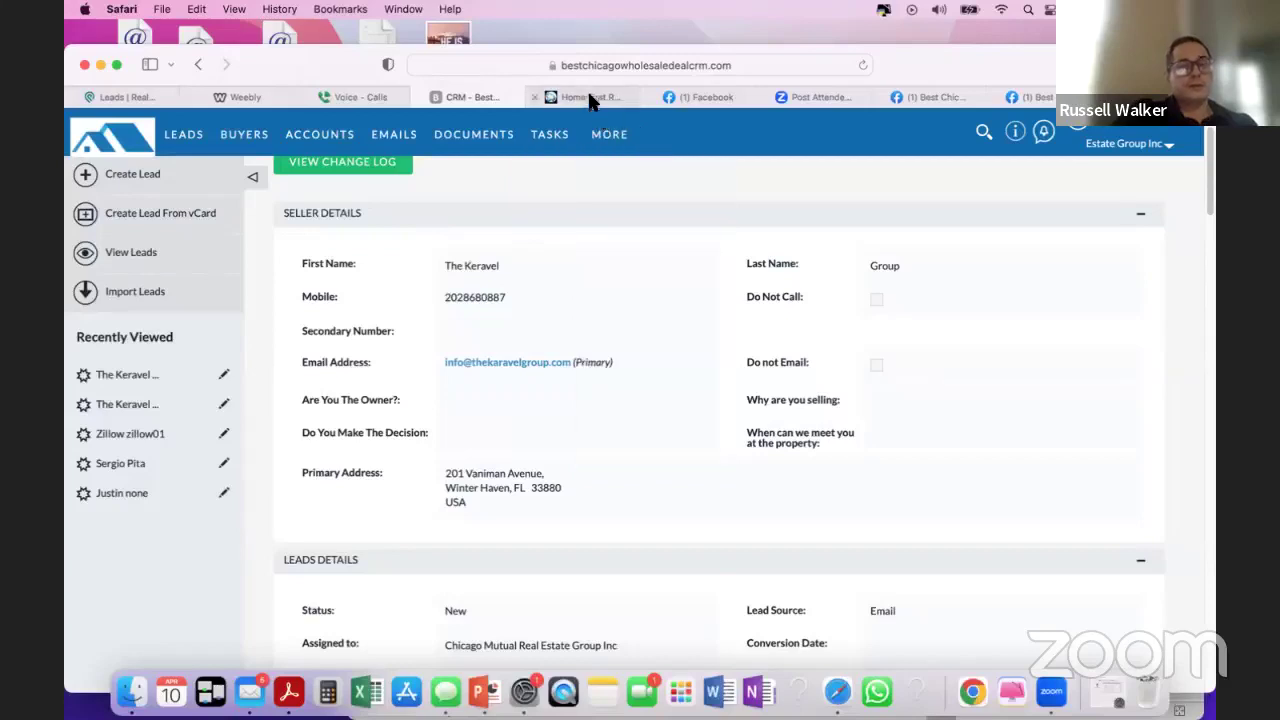
{"action": "left_click", "coordinate": [588, 95]}
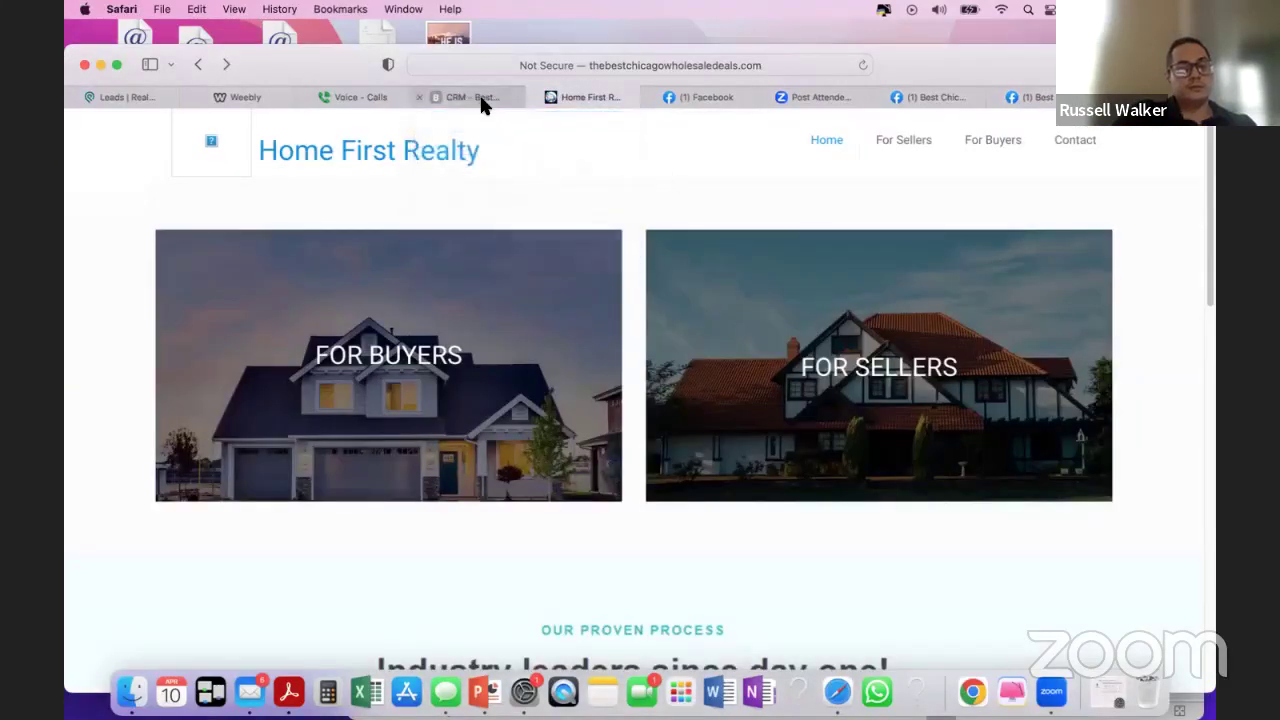
{"action": "left_click", "coordinate": [479, 99]}
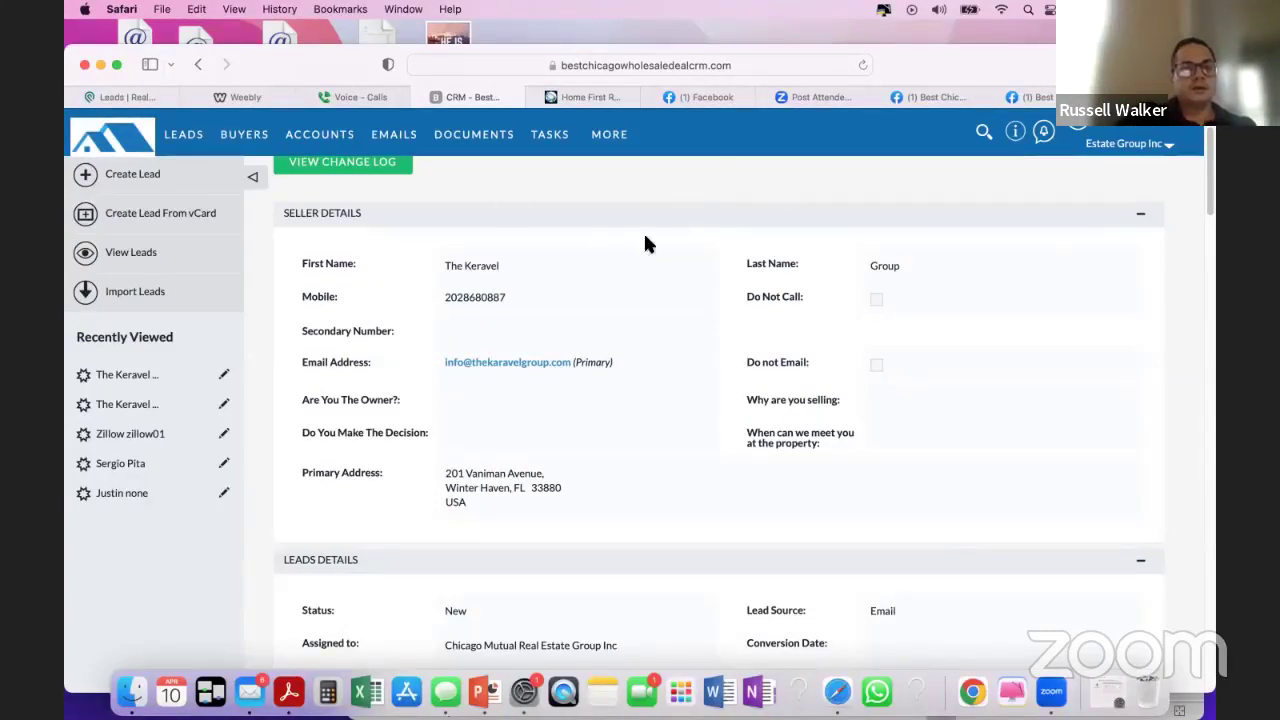
{"action": "mouse_move", "coordinate": [609, 134]}
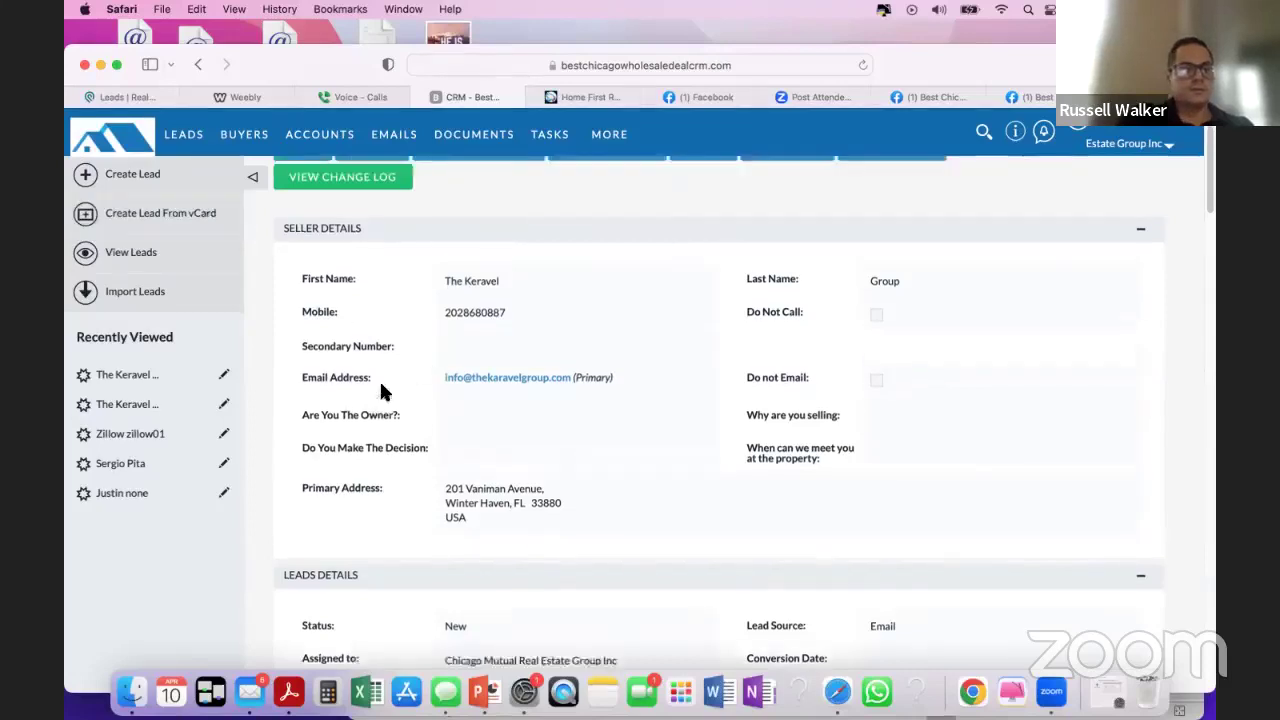
{"action": "scroll", "coordinate": [375, 390], "scroll_direction": "up", "scroll_amount": 3}
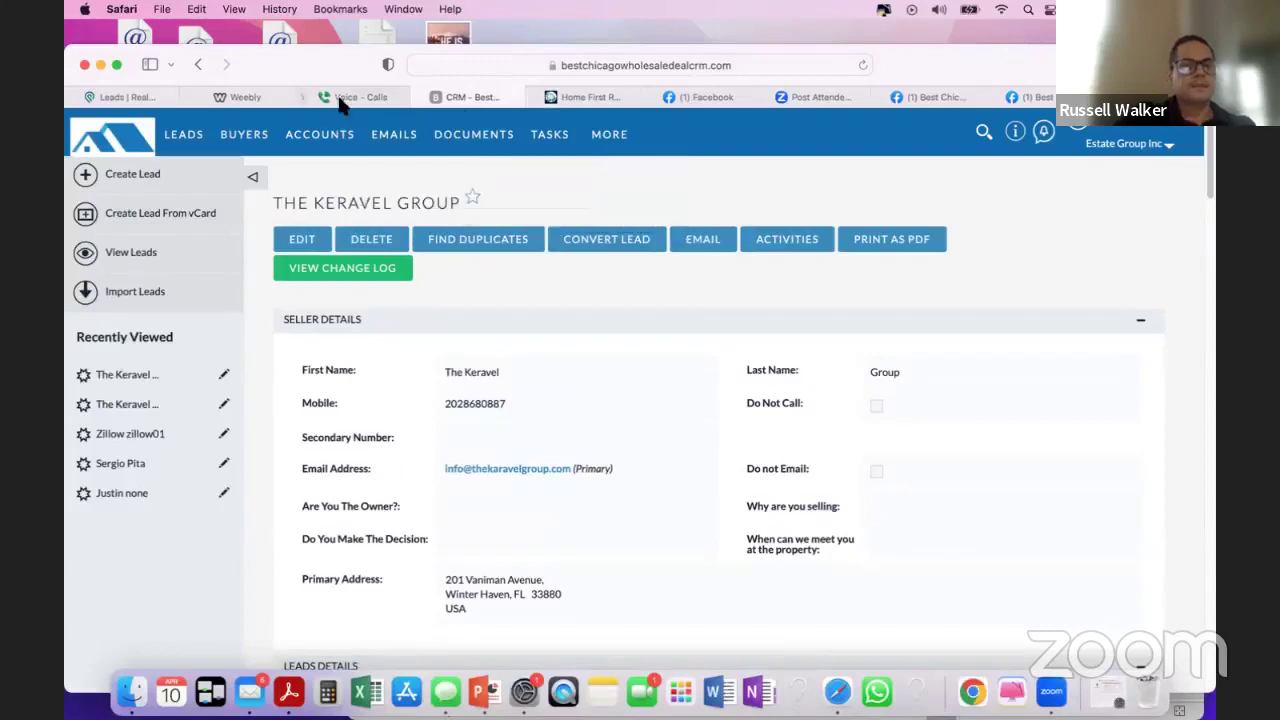
- Switch to the Mondaypresentation deck in PowerPoint and play the slide show from slide 4
{"action": "left_click", "coordinate": [481, 692]}
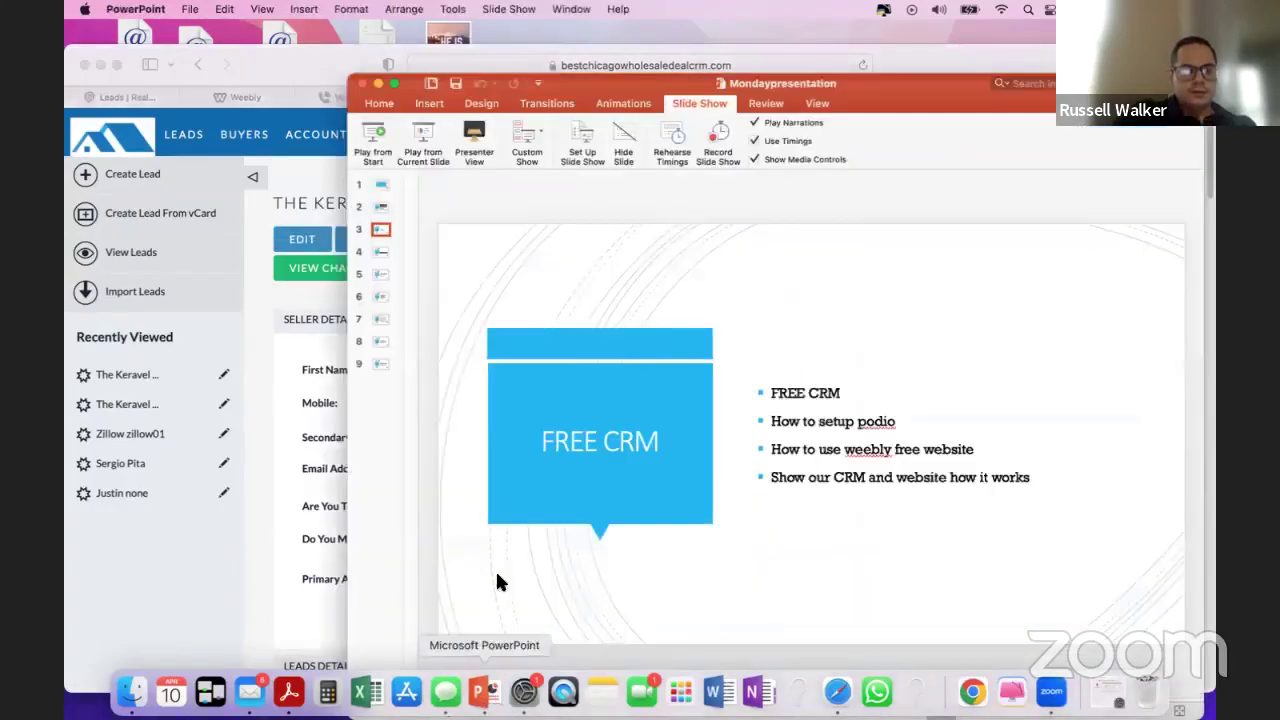
{"action": "left_click", "coordinate": [381, 254]}
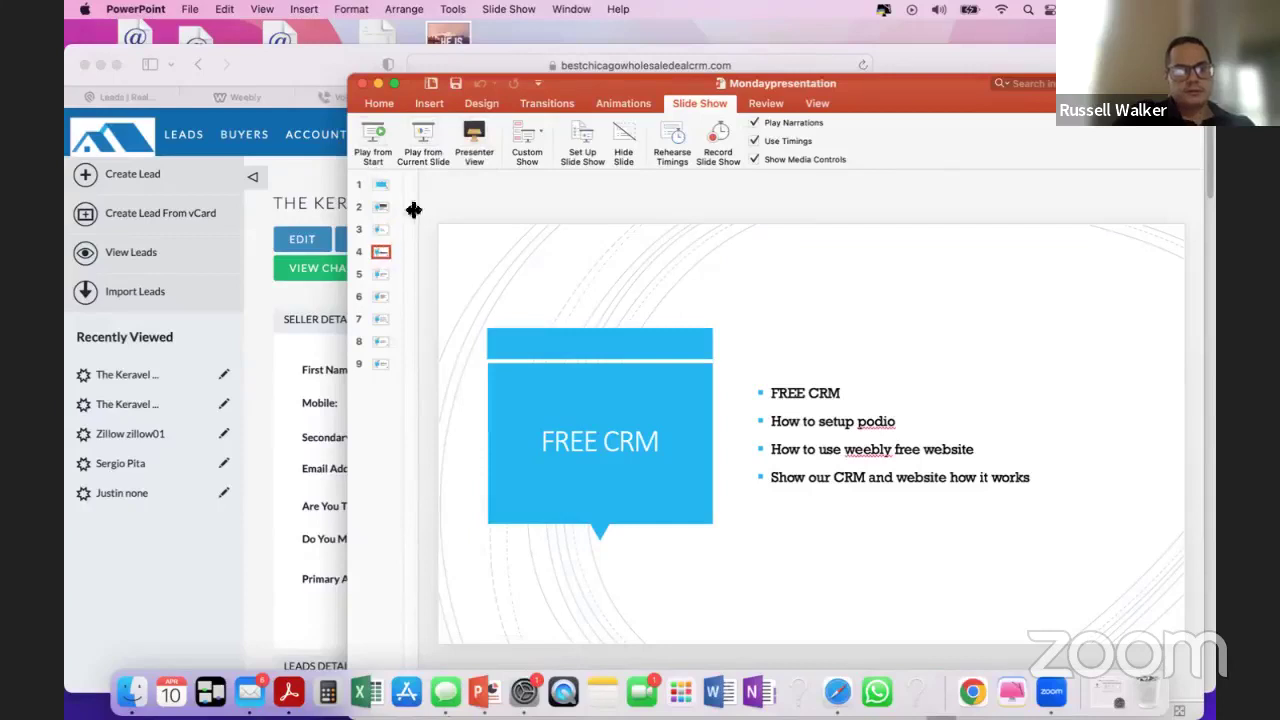
{"action": "left_click", "coordinate": [423, 150]}
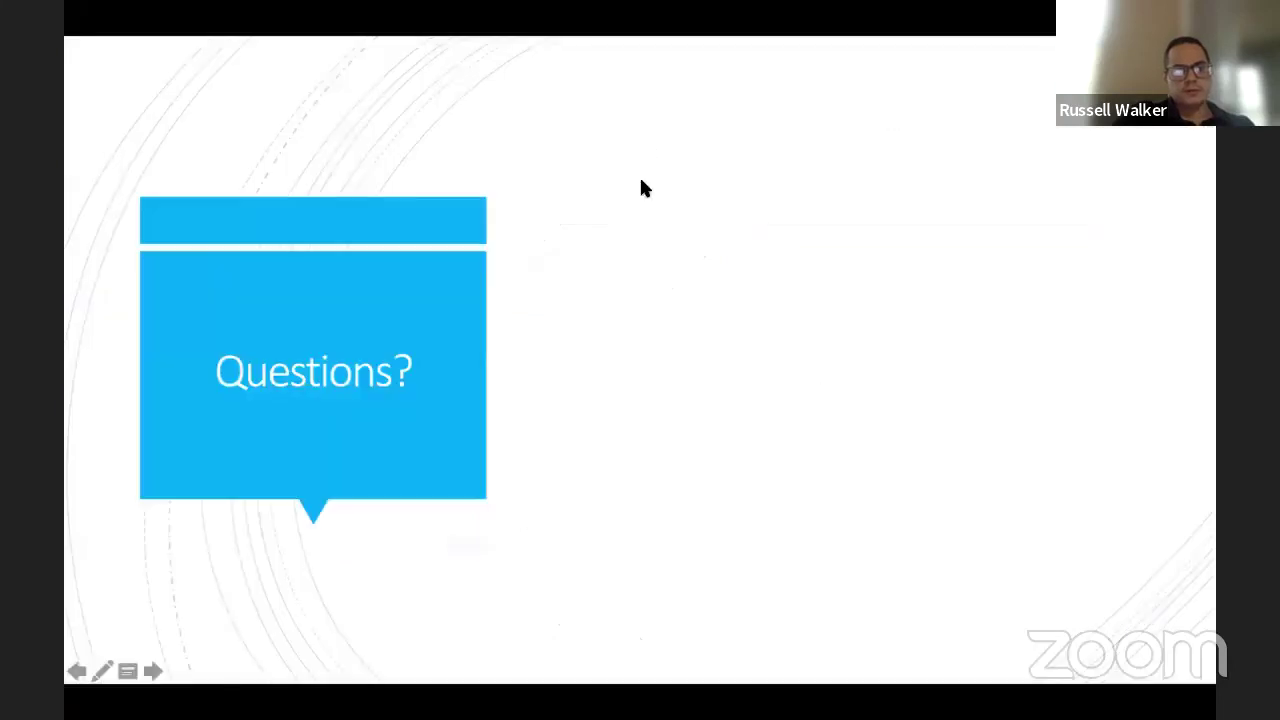